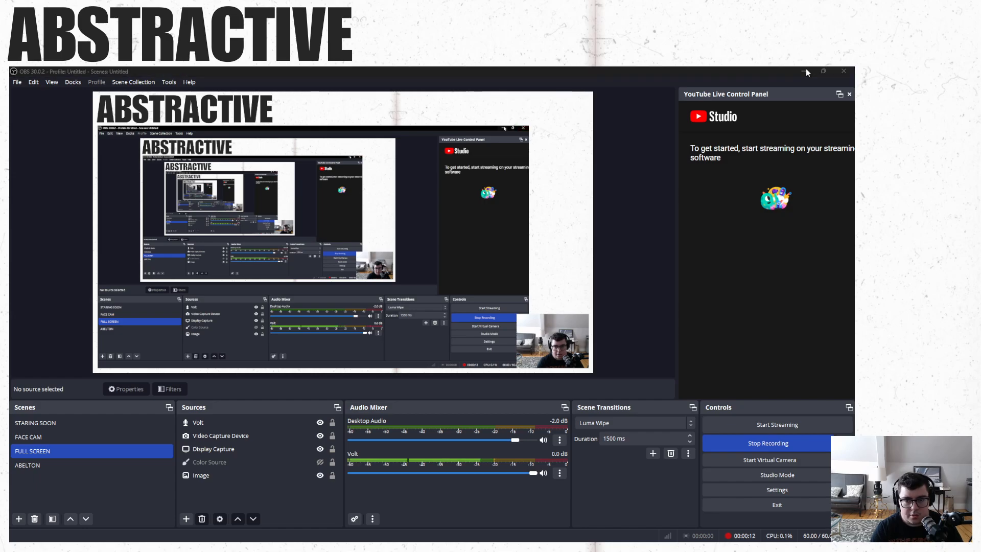
- Switch from OBS to Ableton Live and open the Piano & Keys folder of the Sounds category
left_click(842, 70)
key("F11")
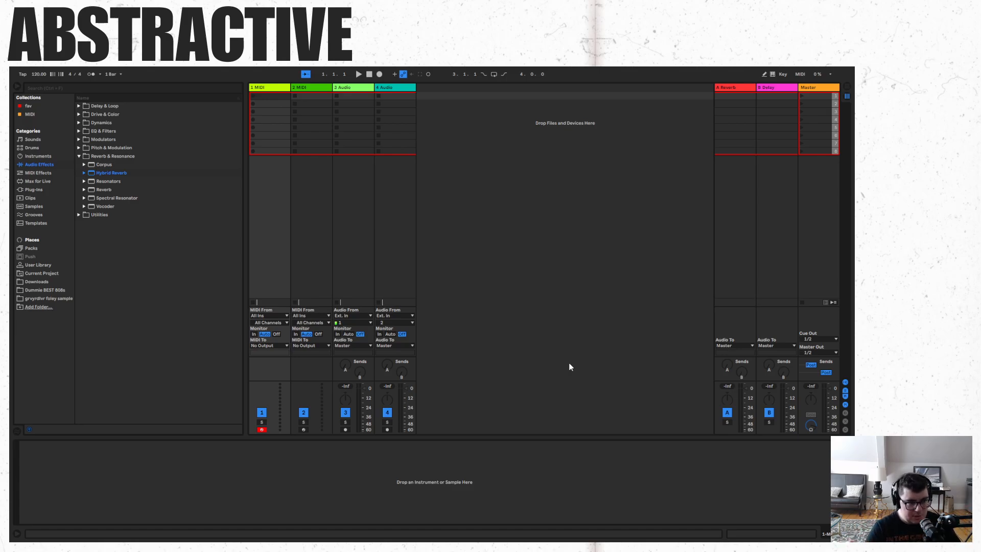
left_click(43, 140)
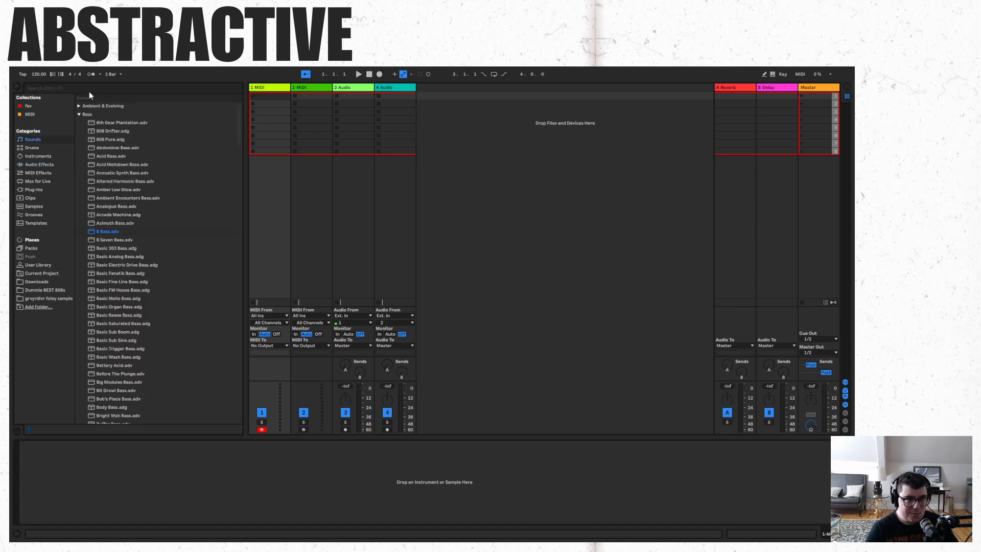
left_click(79, 114)
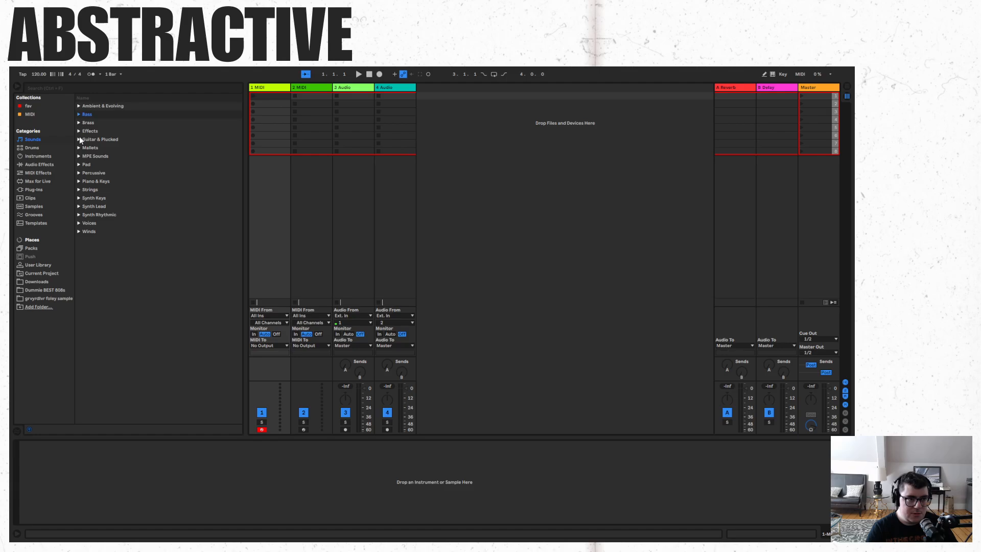
left_click(80, 181)
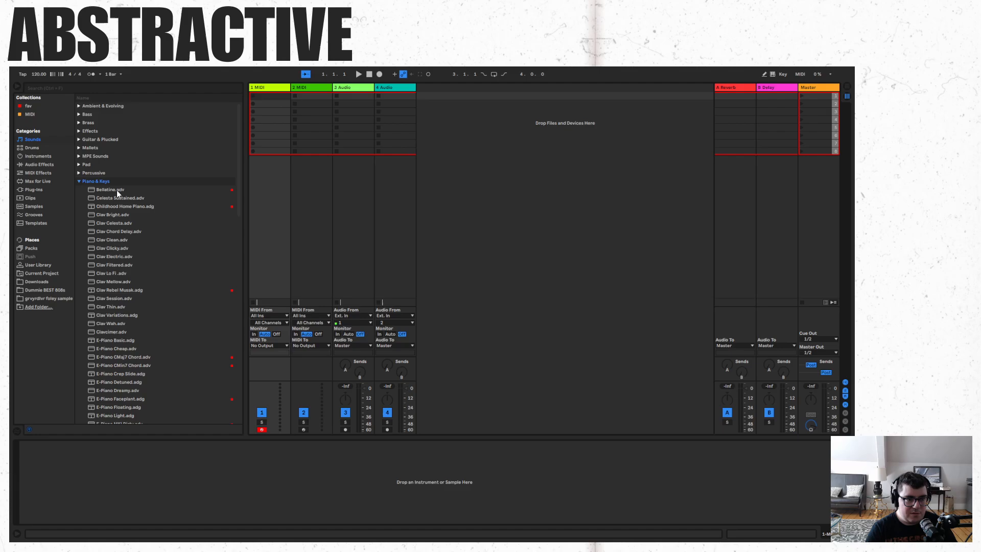
- Preview the Clav Bright, Clav Chord Delay, Clav Celesta, E-Piano CMaj7 Chord and E-Piano Basic presets
left_click(124, 214)
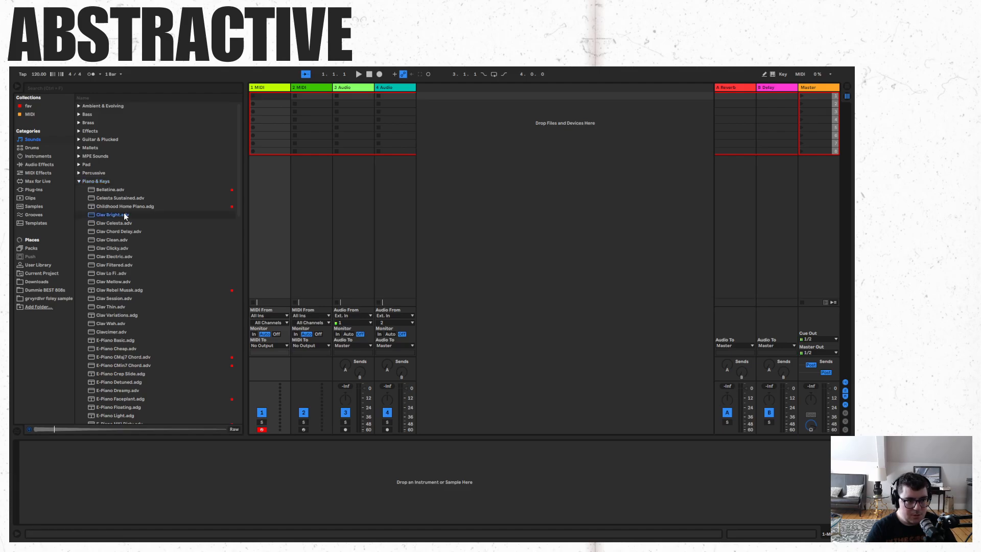
left_click(123, 231)
left_click(122, 222)
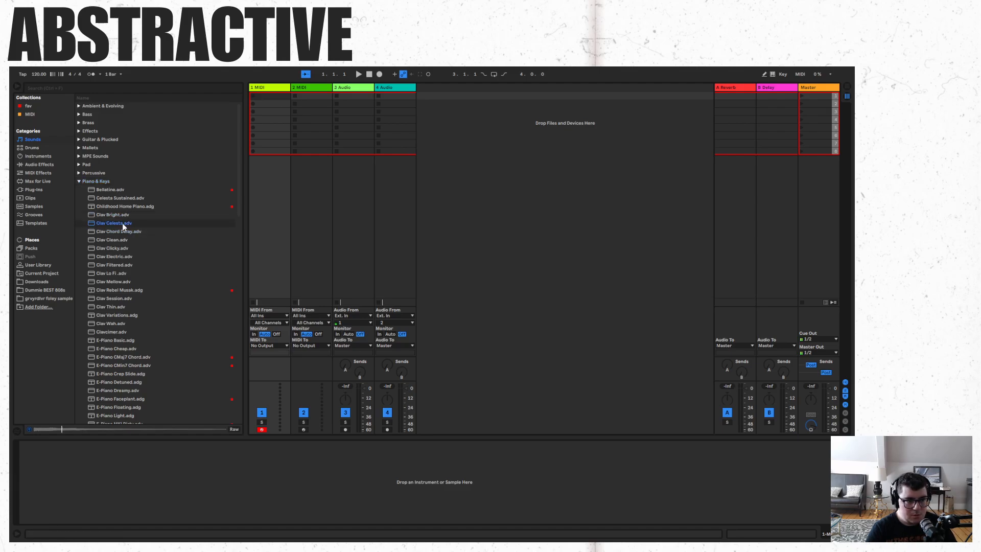
left_click(121, 214)
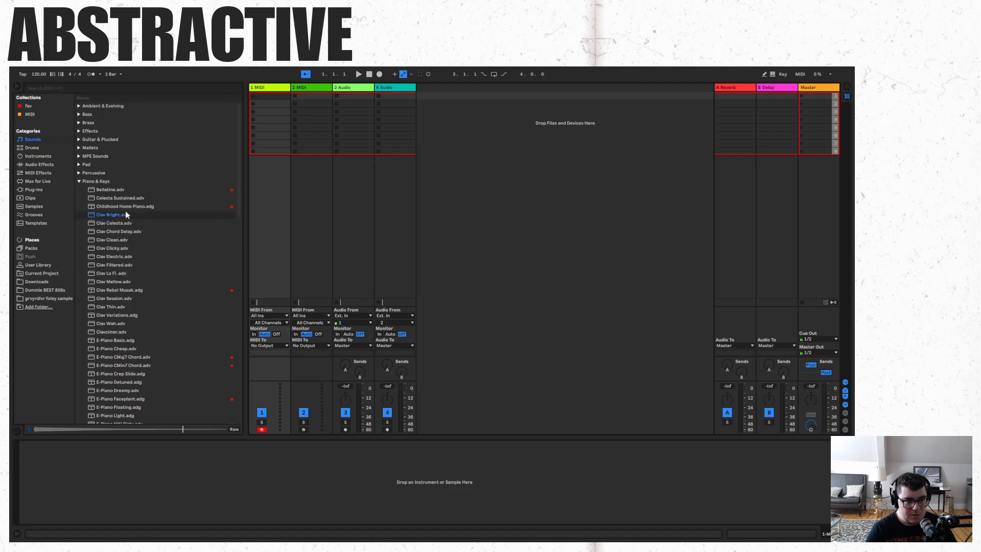
left_click(151, 357)
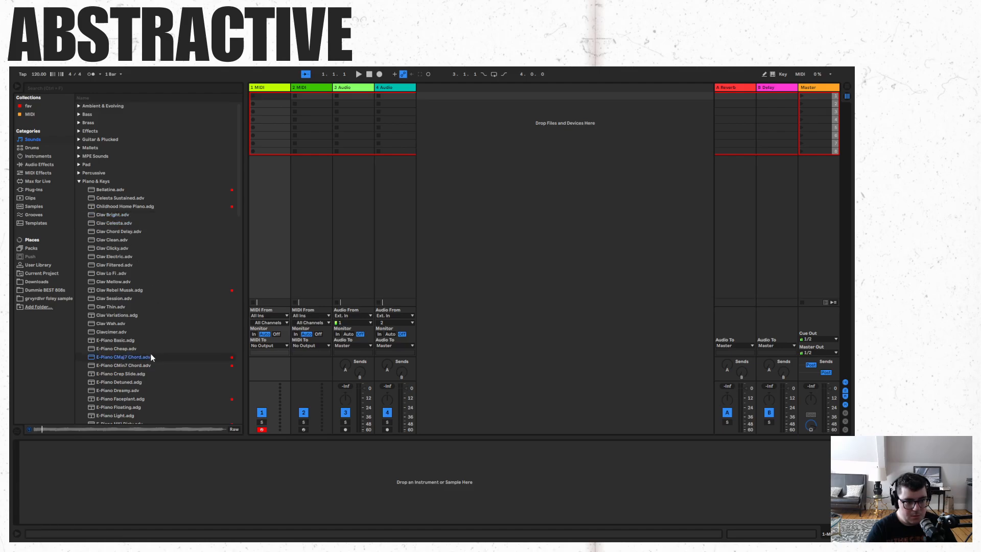
left_click(141, 342)
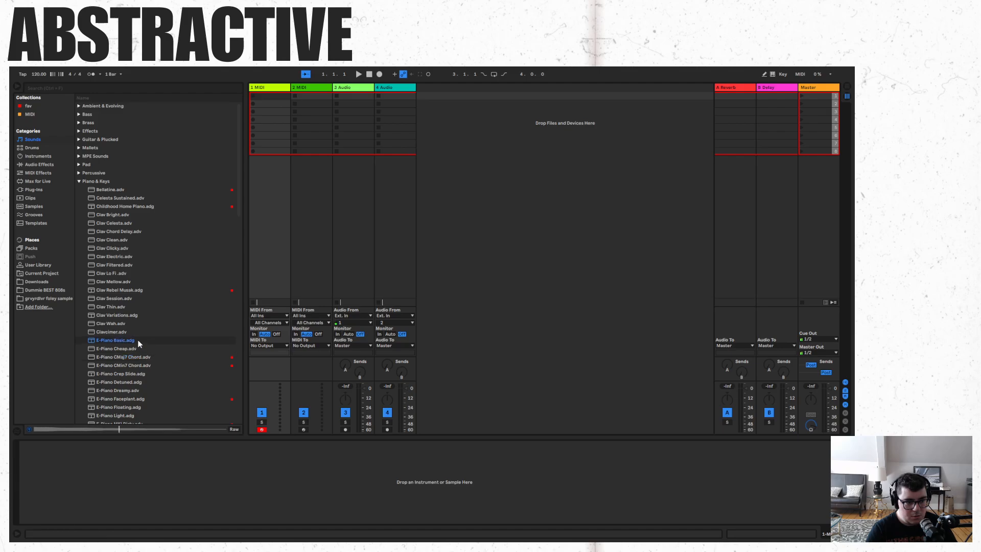
- Load E-Piano Basic onto a new track and delete the two empty MIDI and two empty audio tracks
left_click_drag(137, 344, 614, 294)
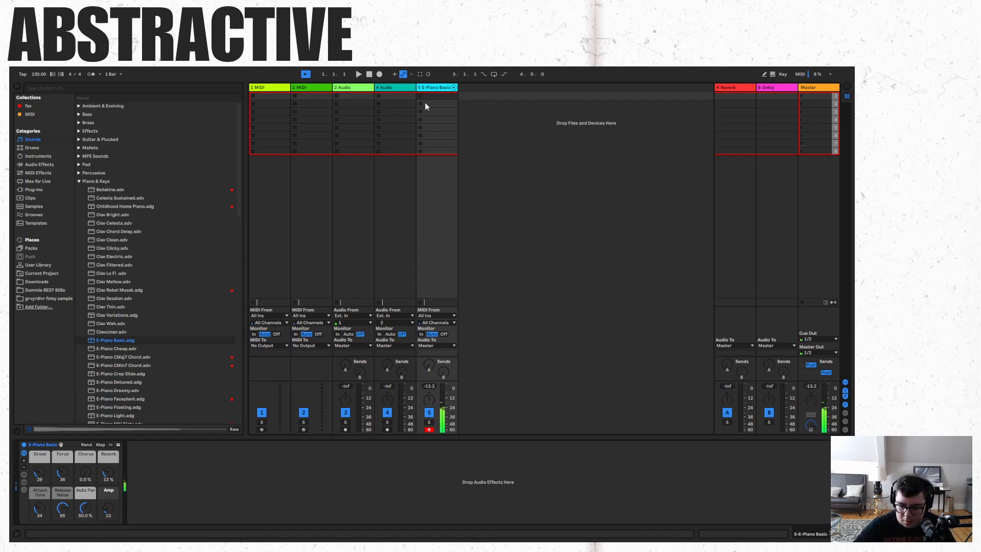
left_click(410, 87)
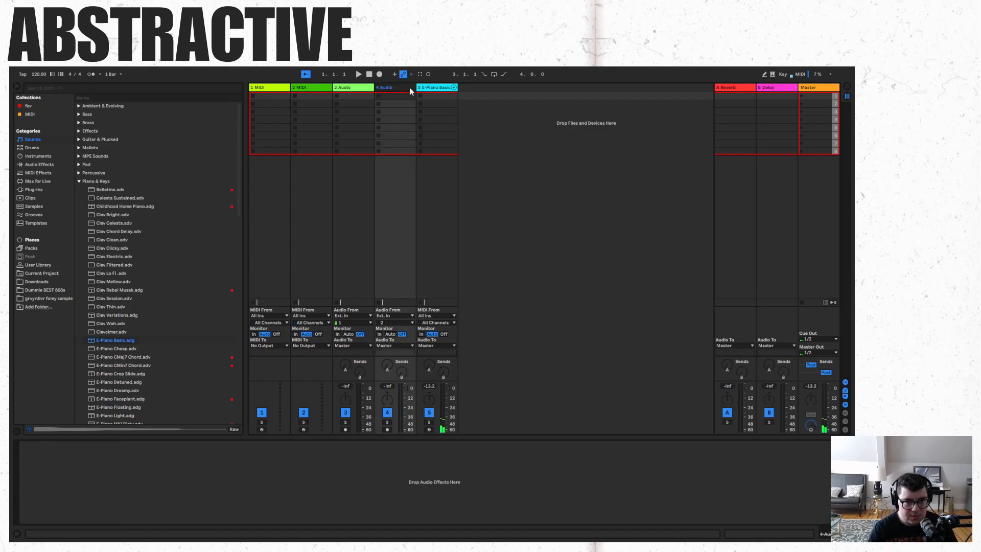
left_click(280, 88, "shift")
right_click(280, 88)
left_click(287, 92)
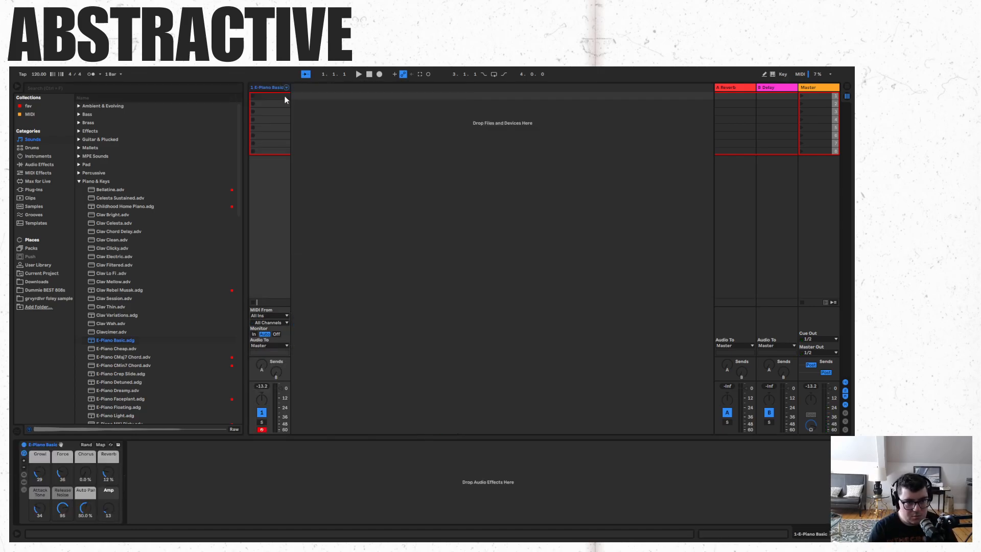
- Create a MIDI clip in the E-Piano Basic track's first slot with one F3 note held for the whole bar, and play it
double_click(285, 100)
double_click(238, 486)
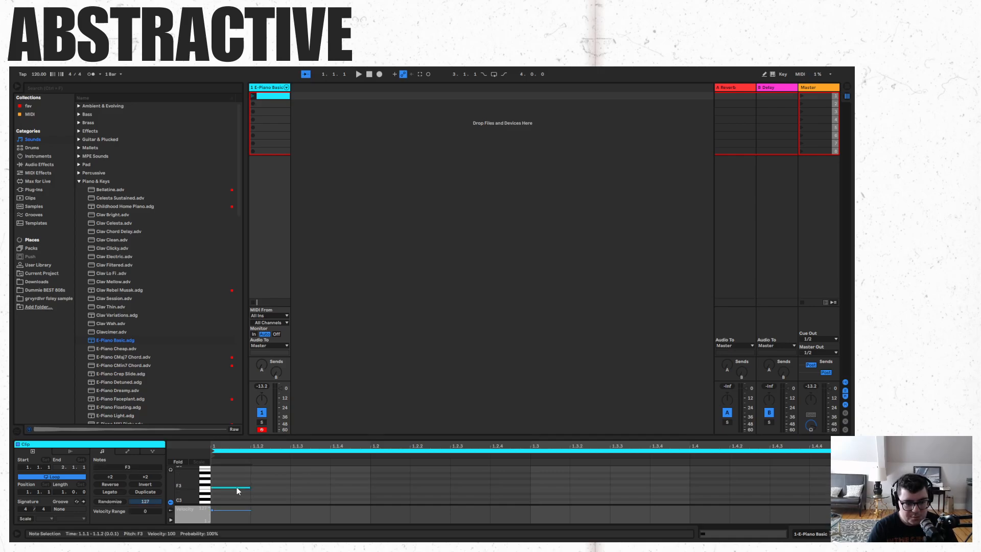
left_click_drag(249, 487, 828, 488)
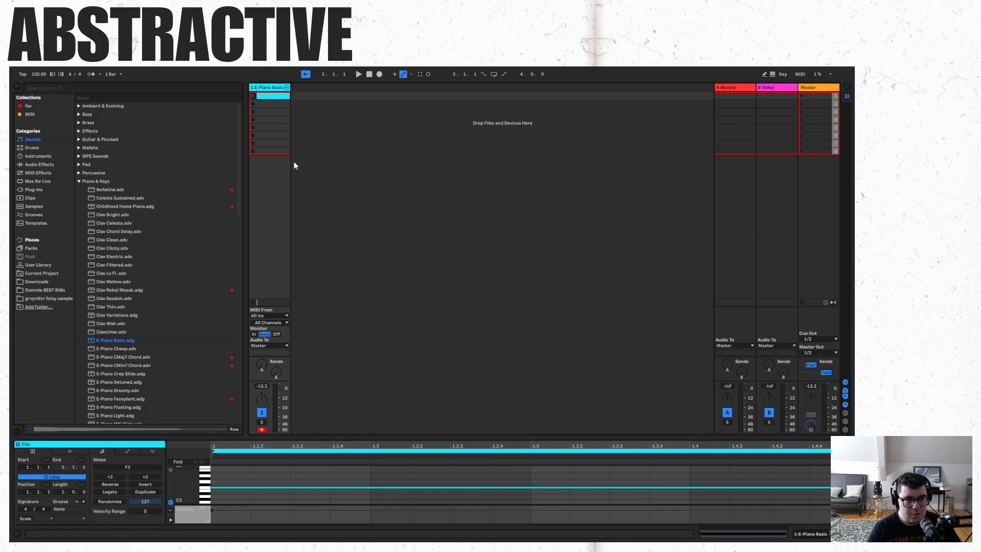
left_click(255, 97)
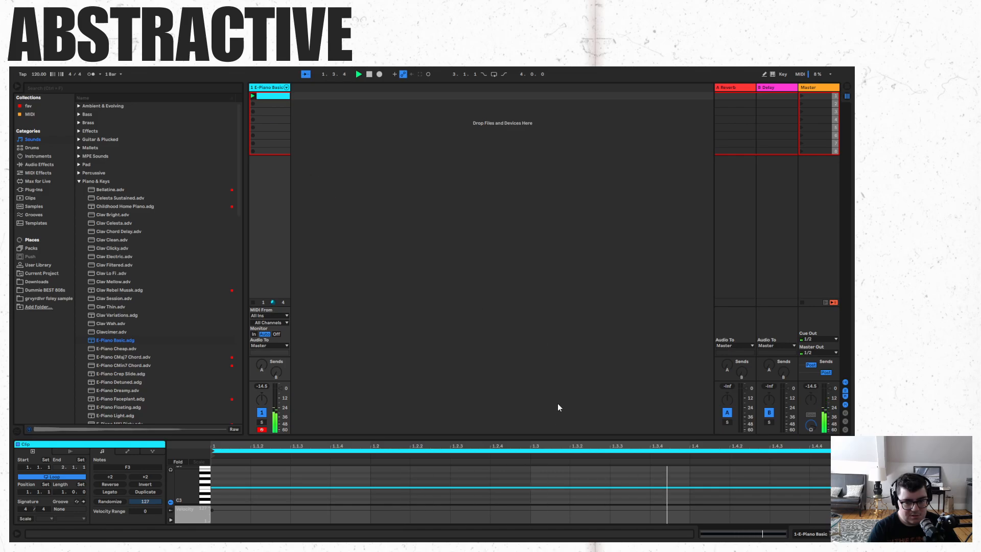
- Add the Arpeggiator MIDI effect to the E-Piano Basic track and set its Steps to 2 during playback
left_click(47, 164)
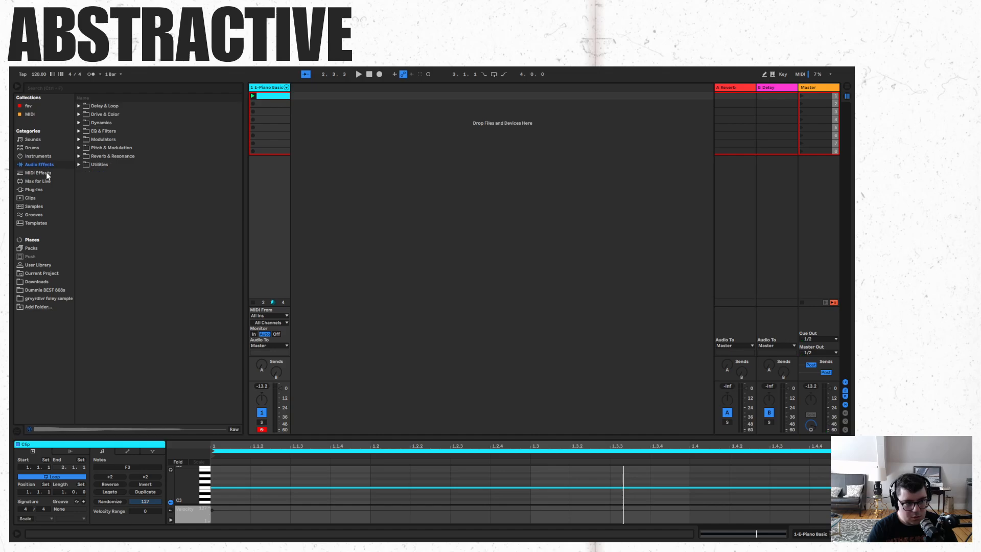
left_click(46, 173)
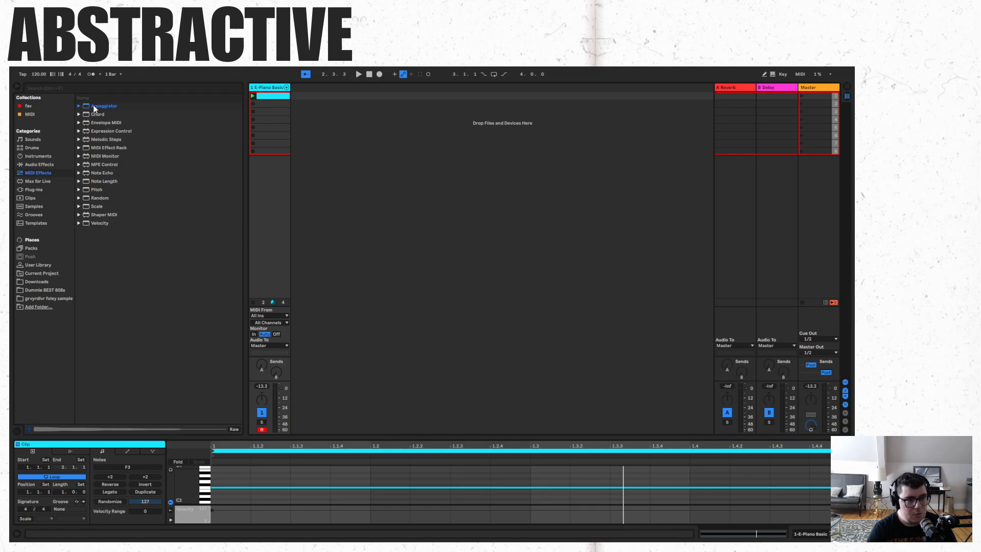
left_click_drag(93, 105, 265, 208)
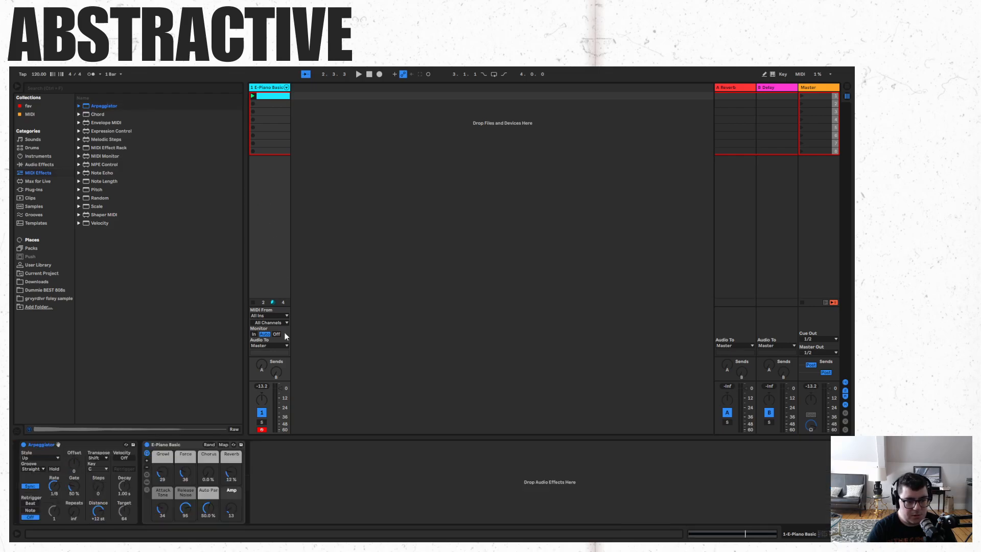
key("space")
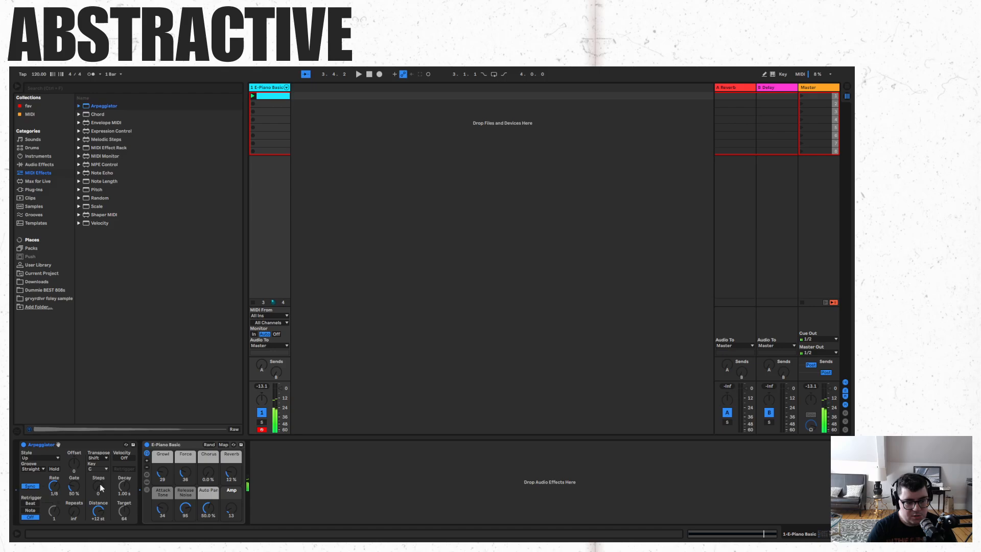
left_click_drag(100, 483, 98, 490)
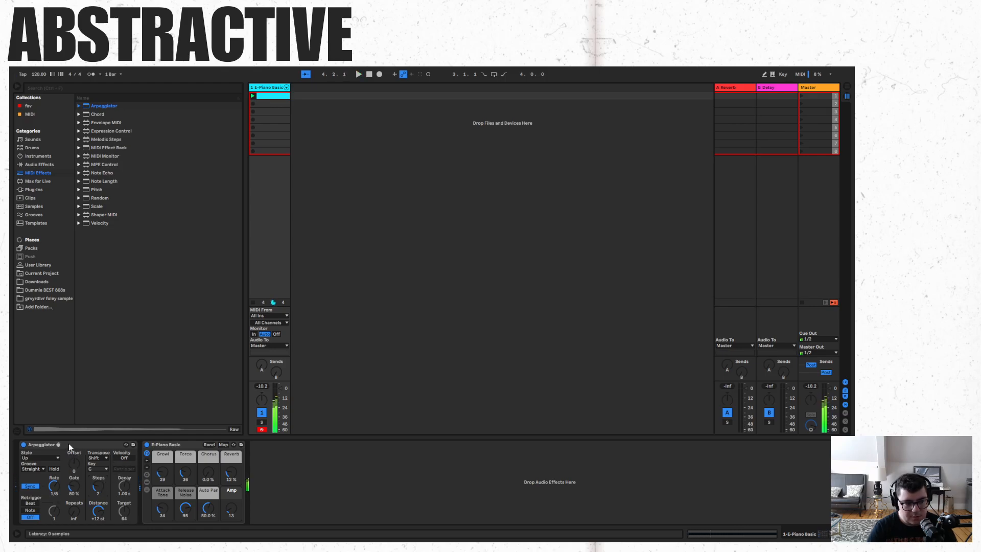
- Try the Random Other, Random Once and Random styles in the Arpeggiator and return the style to Up
left_click(57, 458)
left_click(53, 445)
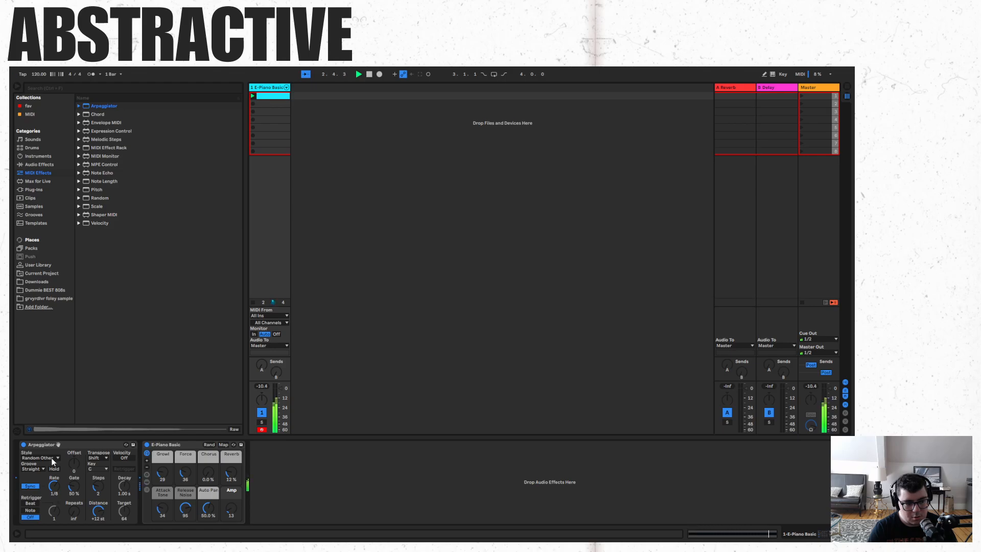
left_click(53, 461)
left_click(50, 452)
left_click(54, 458)
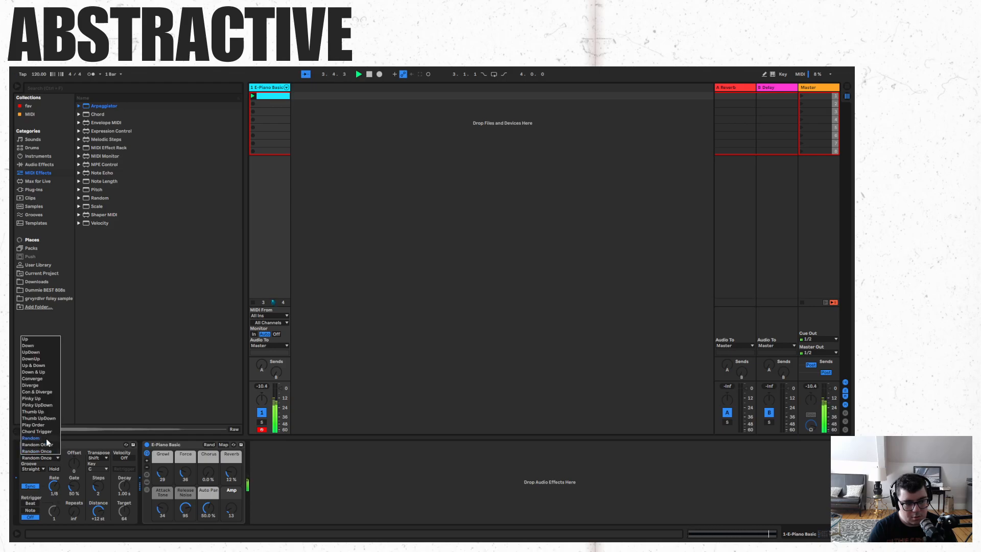
left_click(46, 438)
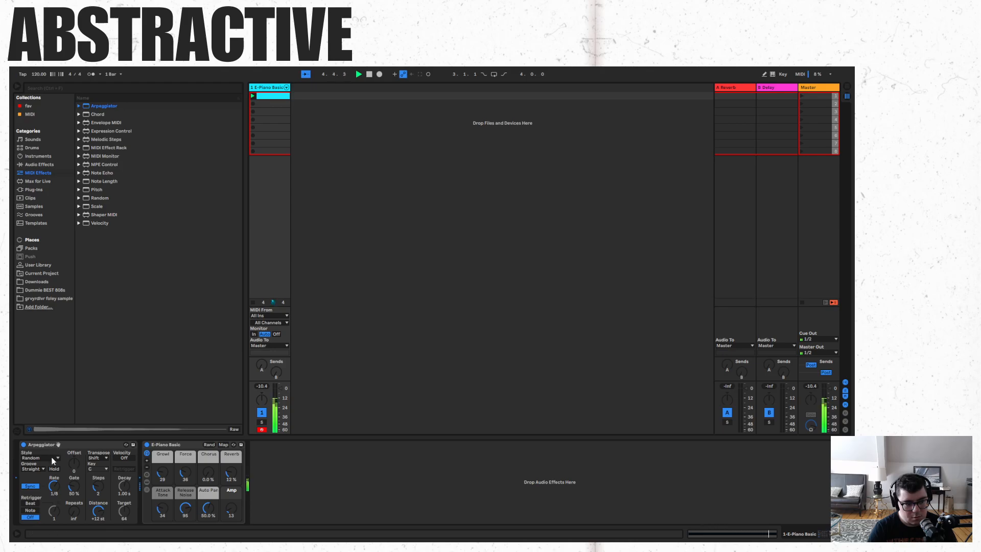
left_click(53, 460)
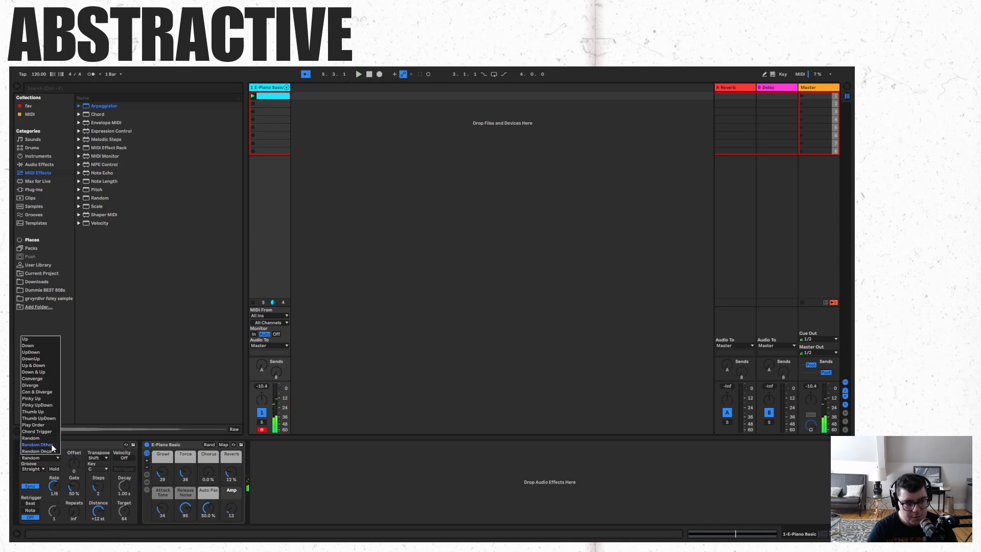
left_click(46, 340)
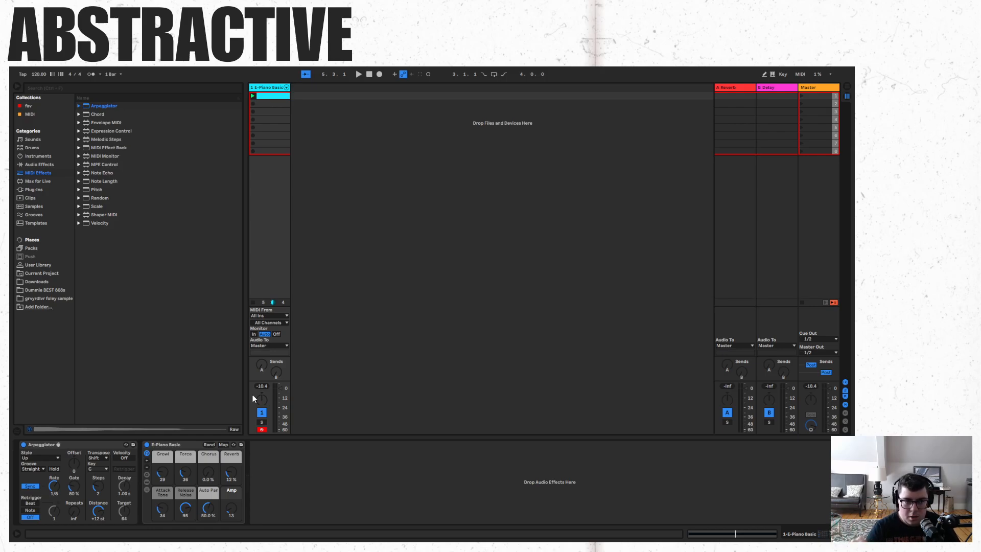
- Try adding repeated short D3 notes below the held F3 note in the clip, and remove them again
double_click(280, 99)
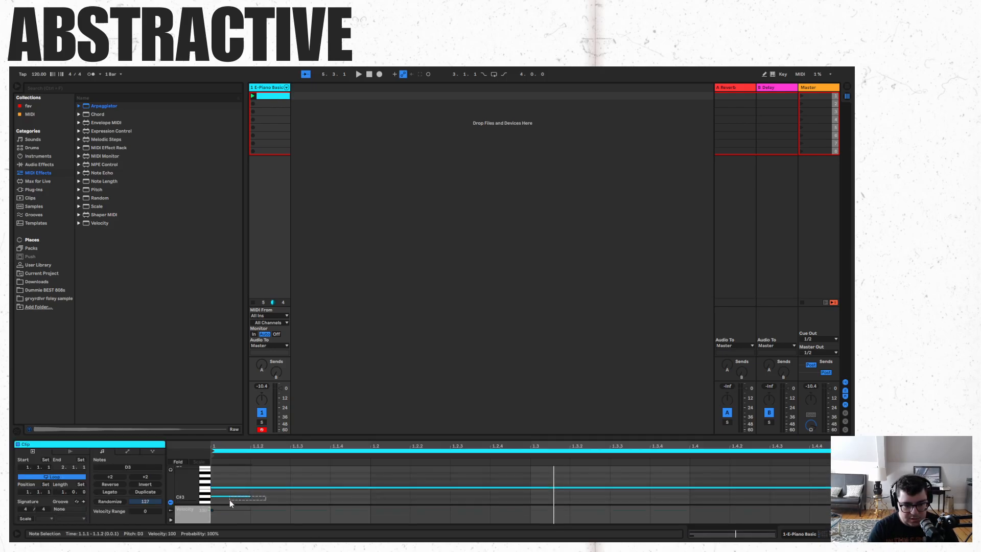
key("ctrl+d")
key("ctrl+d")
key("ctrl+d")
key("ctrl+d")
key("ctrl+d")
key("ctrl+z")
key("ctrl+z")
key("ctrl+z")
key("ctrl+z")
key("ctrl+z")
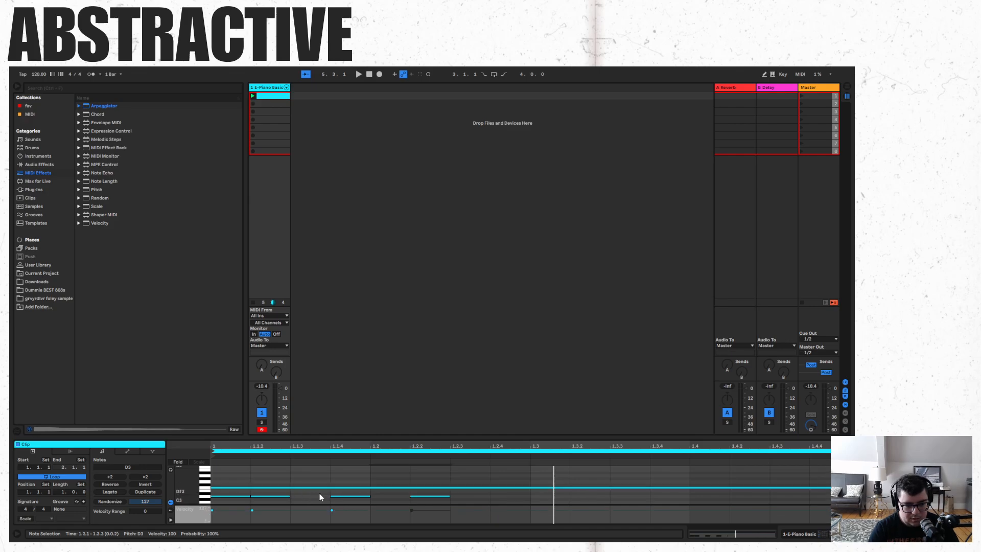
key("Delete")
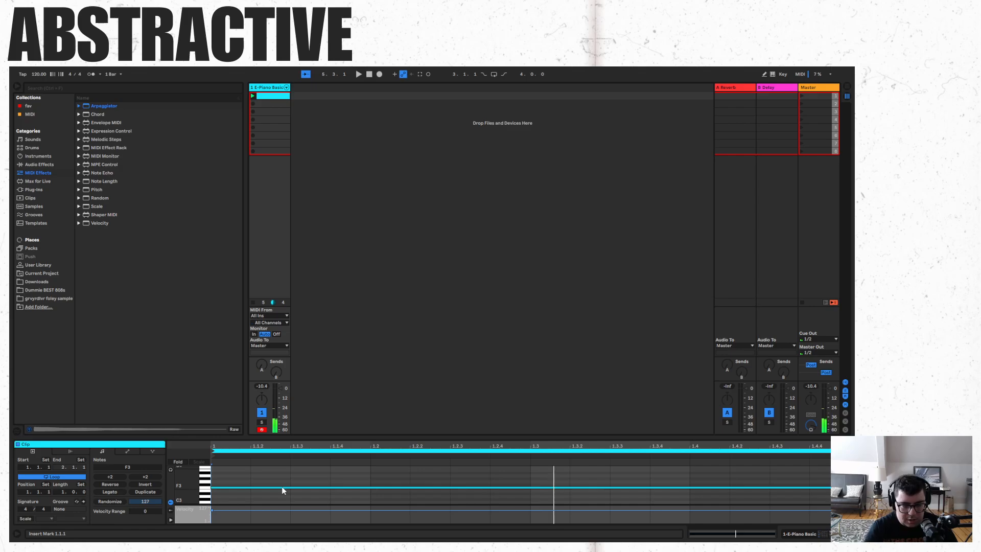
- Show the E-Piano Basic track's devices and listen to the arpeggiated clip from the start
left_click(266, 89)
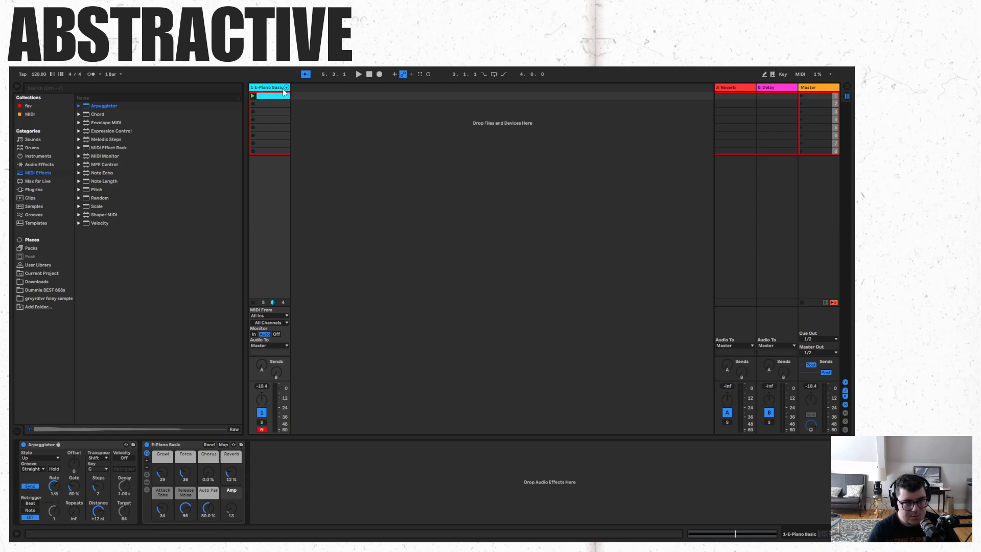
left_click(369, 75)
left_click(361, 74)
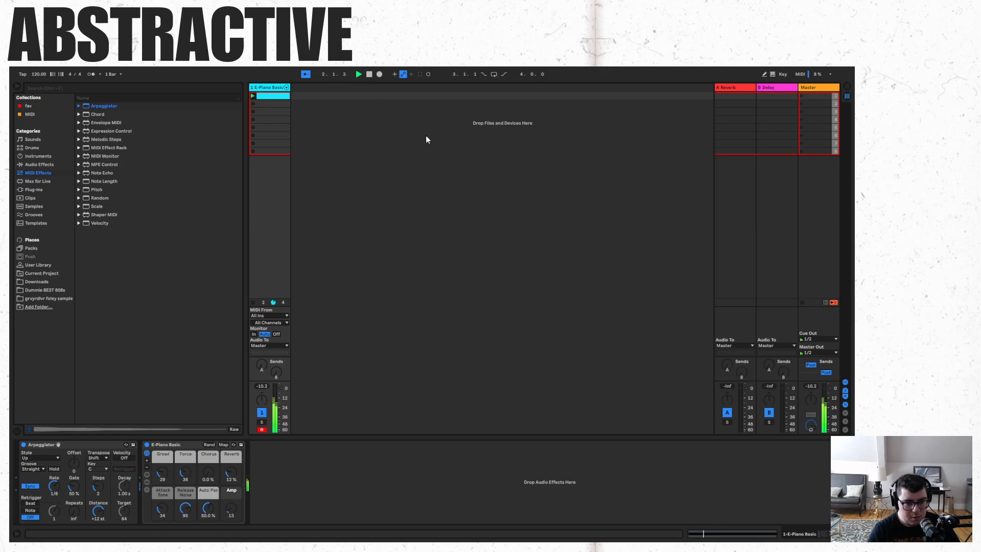
left_click(370, 75)
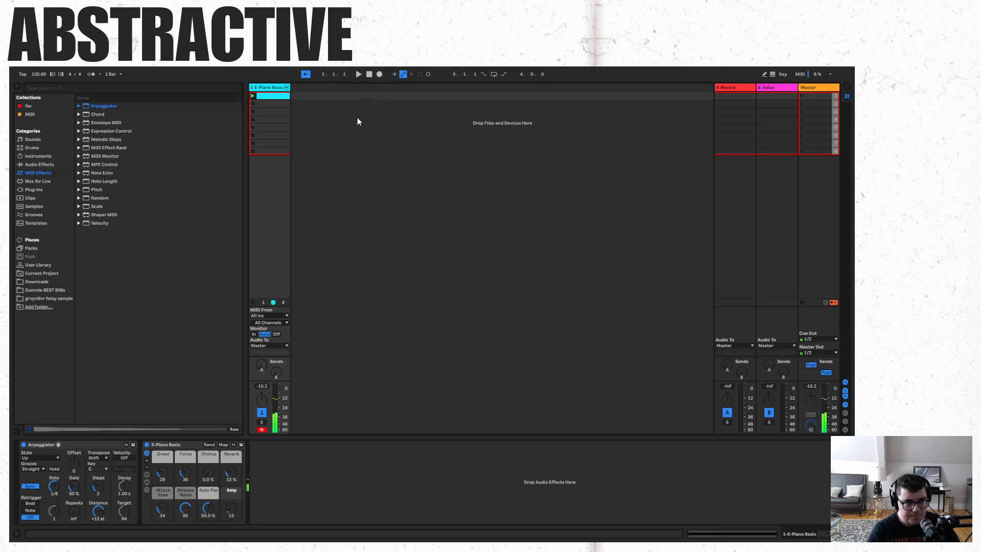
- Insert the Note Echo MIDI effect between the Arpeggiator and E-Piano Basic, and play the clip with it
left_click(79, 198)
left_click(80, 198)
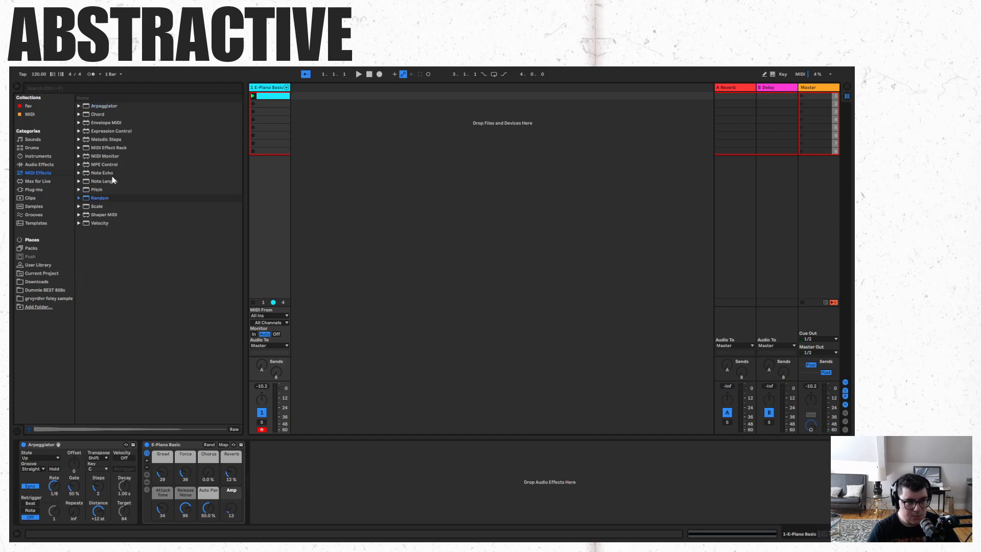
mouse_move(102, 173)
left_mouse_down()
mouse_move(131, 186)
mouse_move(319, 473)
left_mouse_up()
left_click(358, 74)
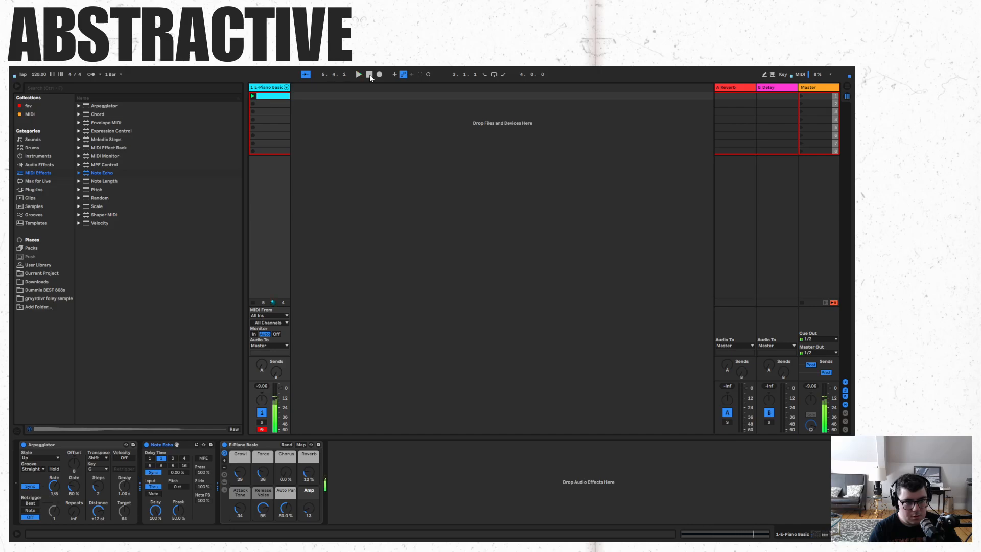
left_click(369, 75)
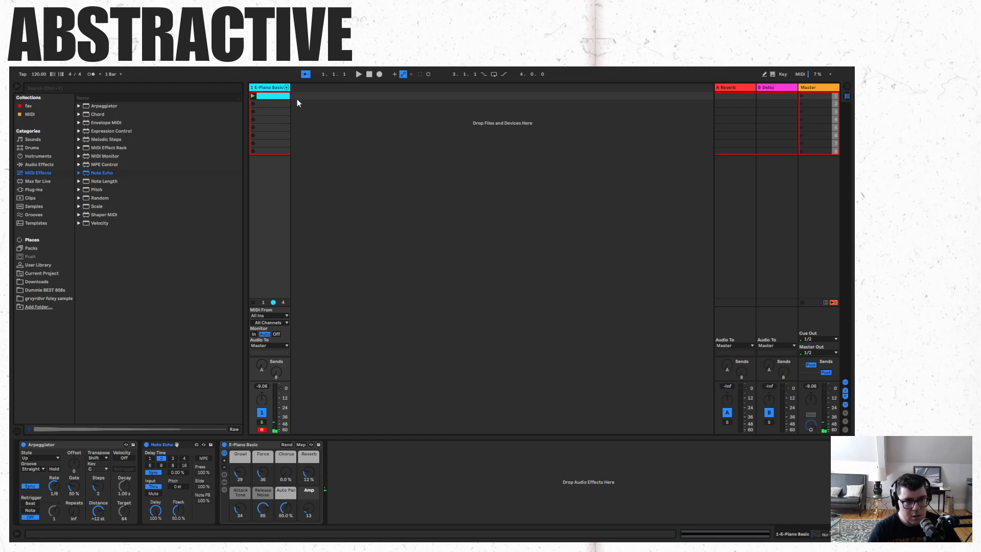
- Add the Grain Delay audio effect from the Delay & Loop category to the E-Piano Basic track and play the clip
left_click(41, 164)
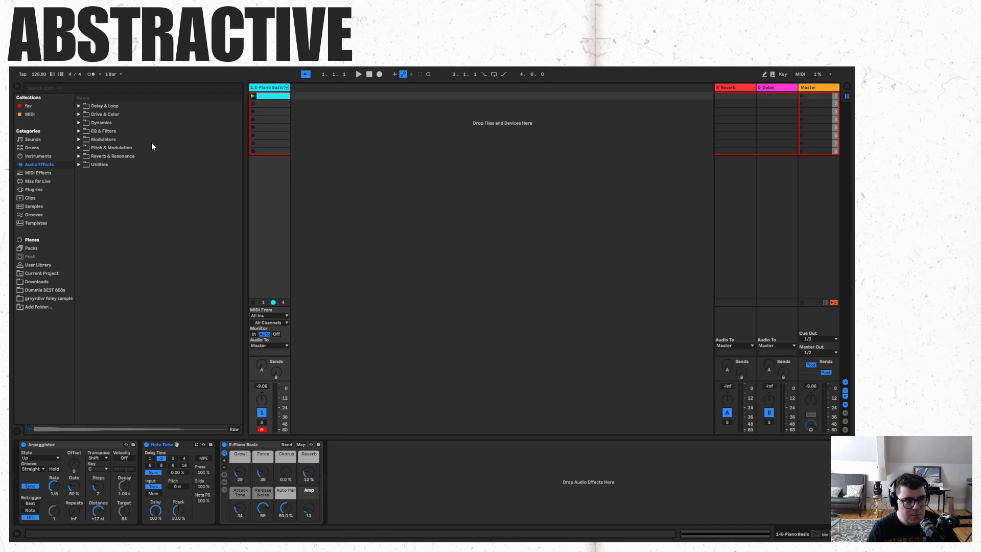
left_click(79, 164)
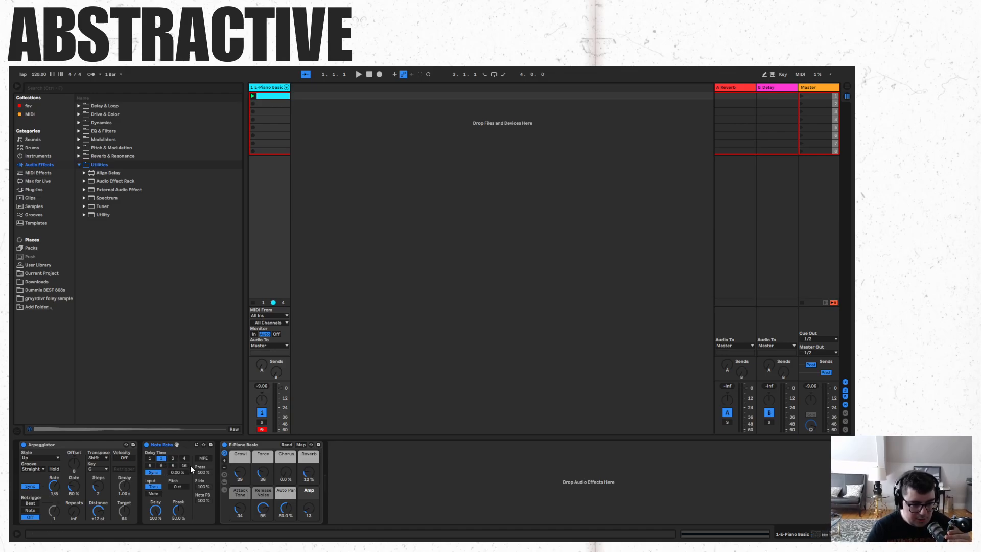
left_click(79, 161)
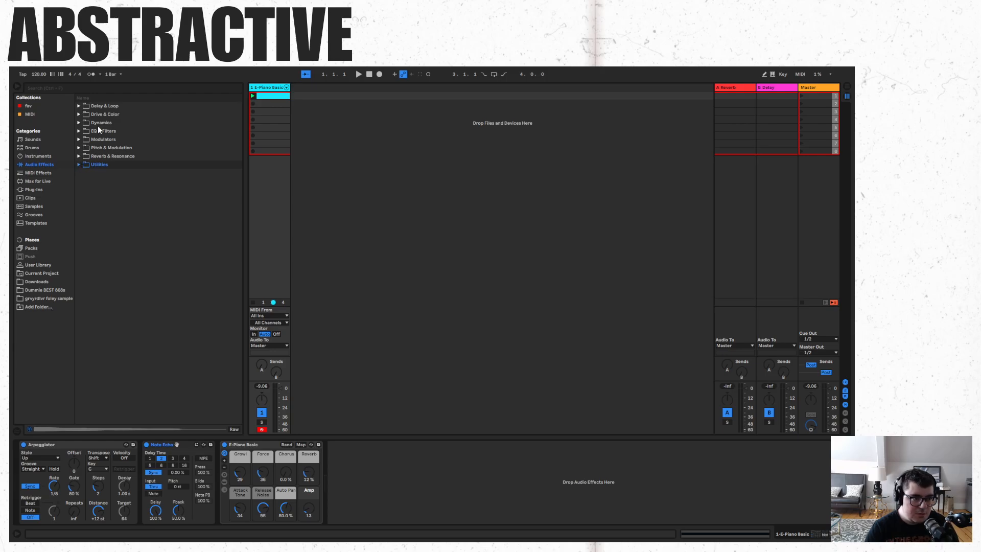
left_click(81, 114)
left_click(82, 114)
left_click(78, 107)
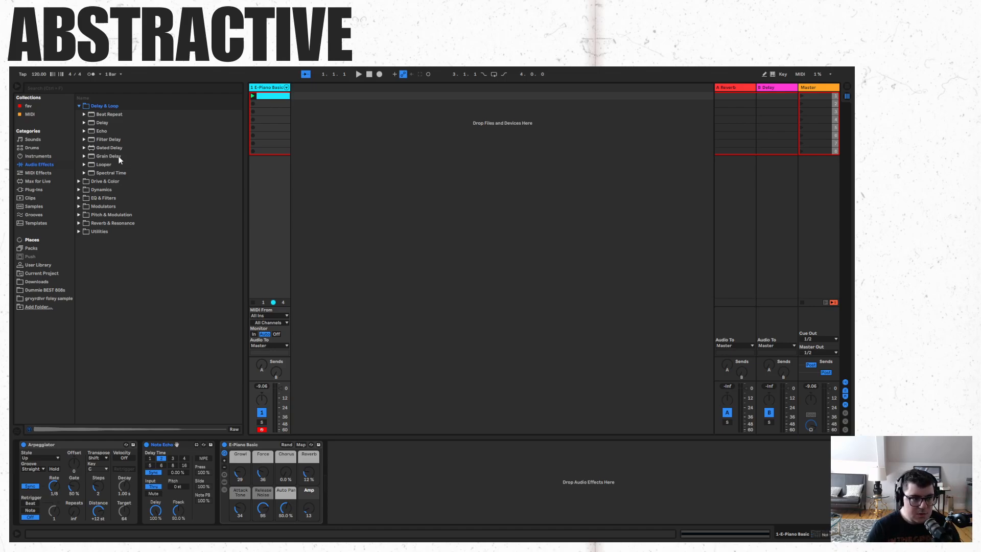
left_click_drag(118, 155, 273, 194)
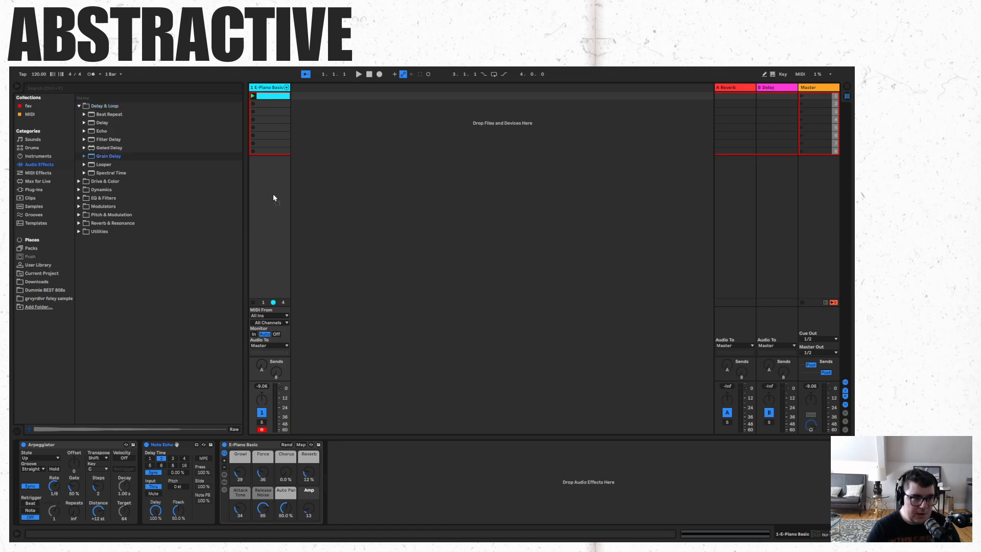
key("space")
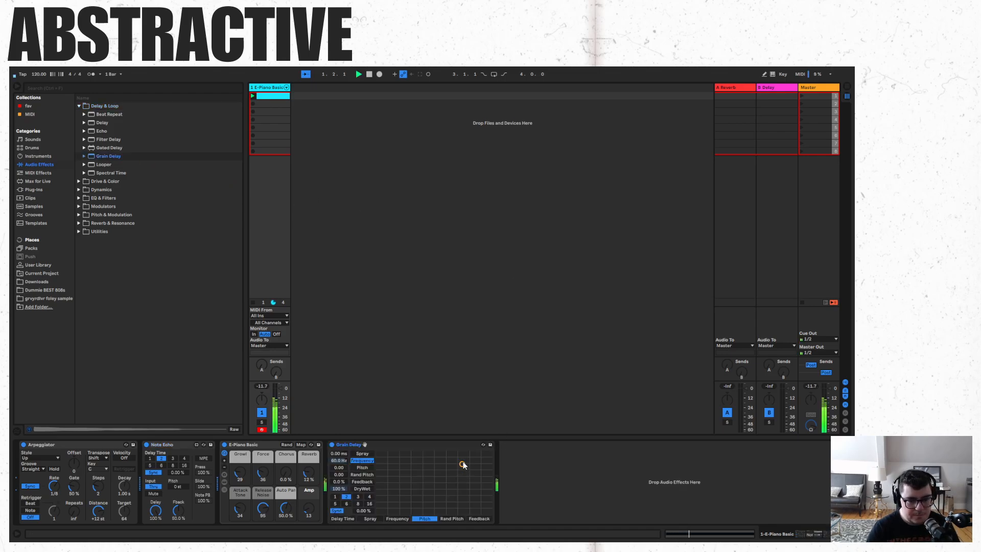
- Adjust the Grain Delay's frequency and pitch while the clip plays, and compare the sound with the effect bypassed
left_click_drag(463, 465, 490, 499)
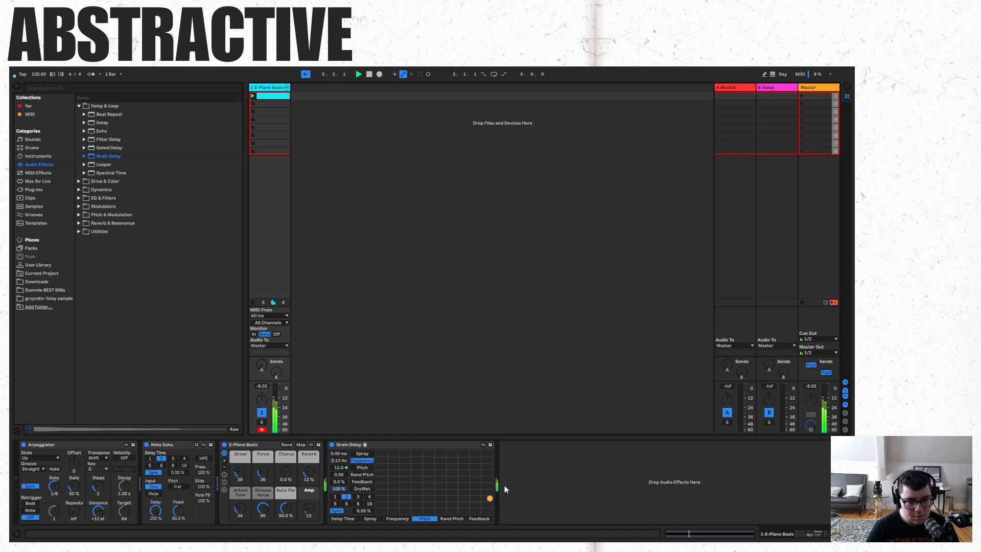
left_click_drag(489, 498, 462, 493)
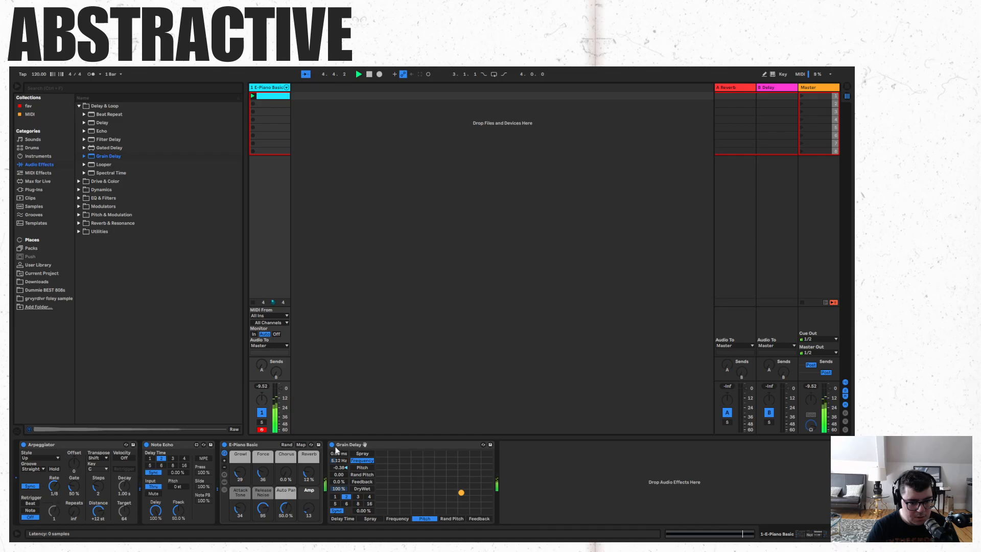
left_click(332, 445)
left_click(332, 445)
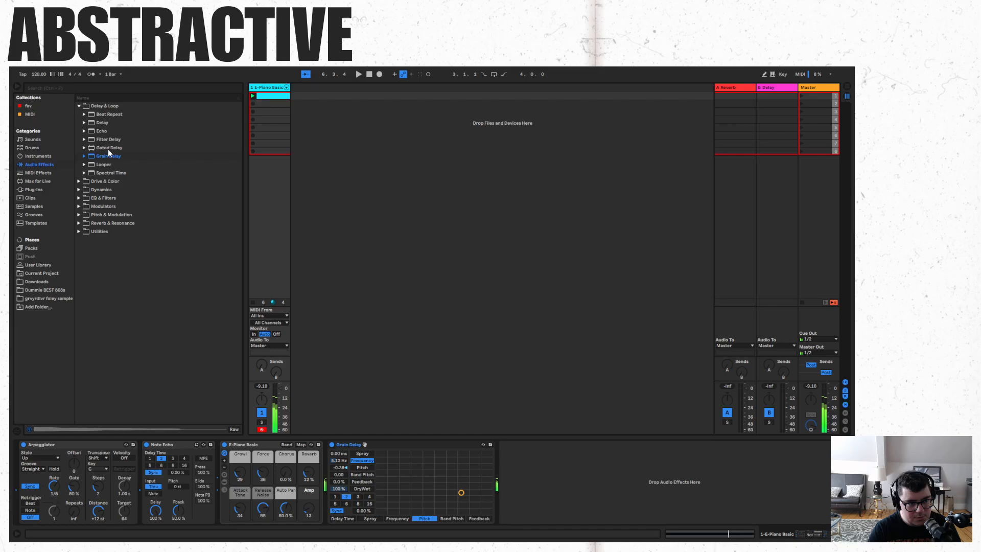
- Insert the Gated Delay audio effect after the Grain Delay, listen to it, and show the clip's notes
left_click_drag(109, 149, 585, 489)
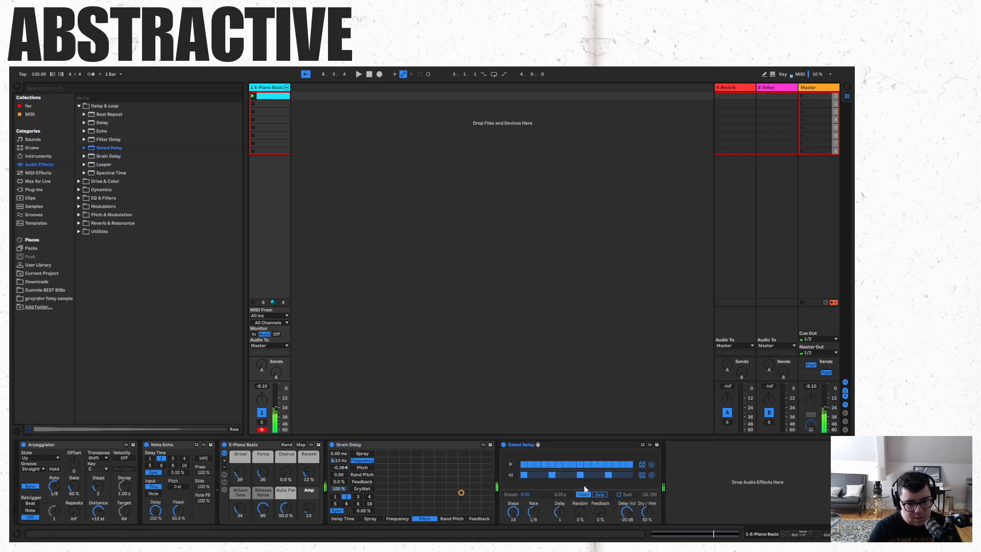
key("space")
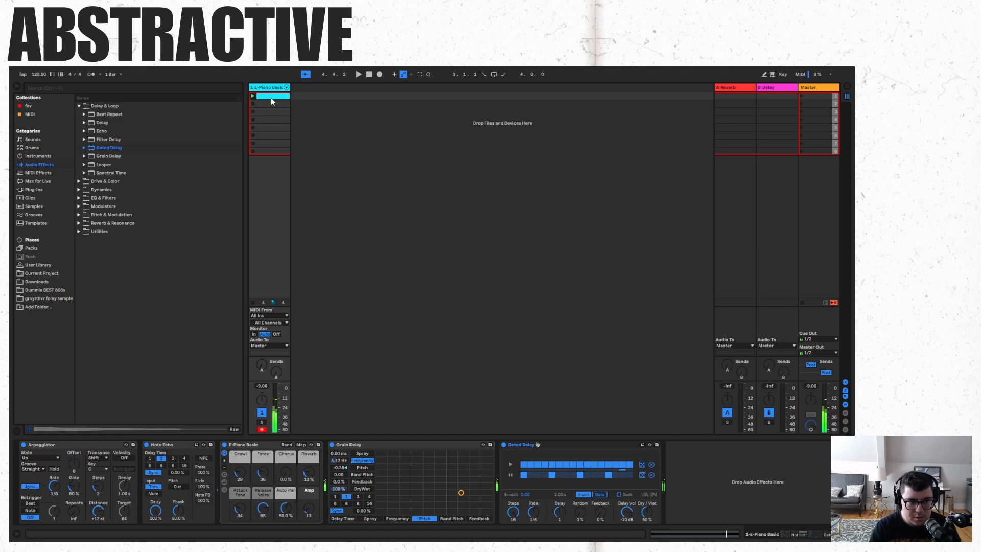
left_click(272, 97)
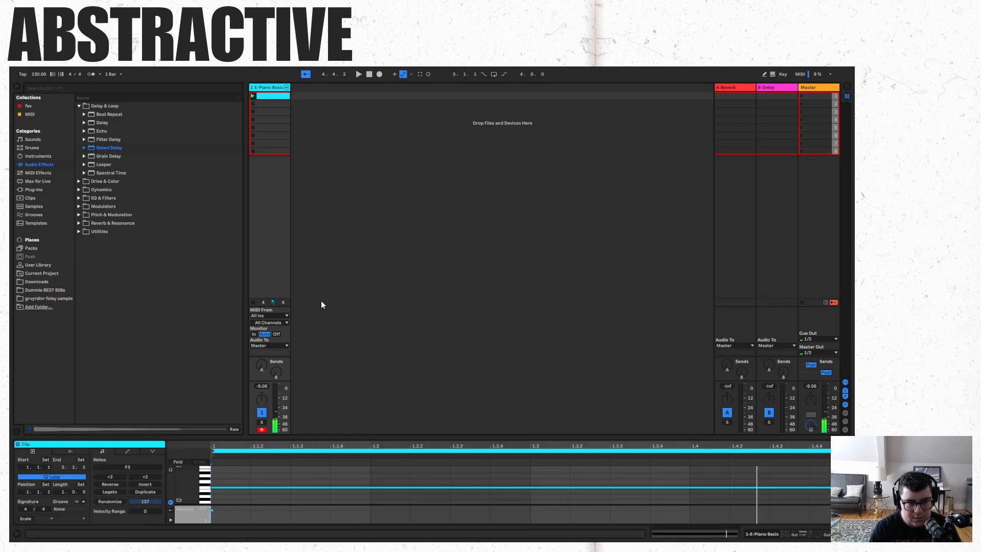
key("space")
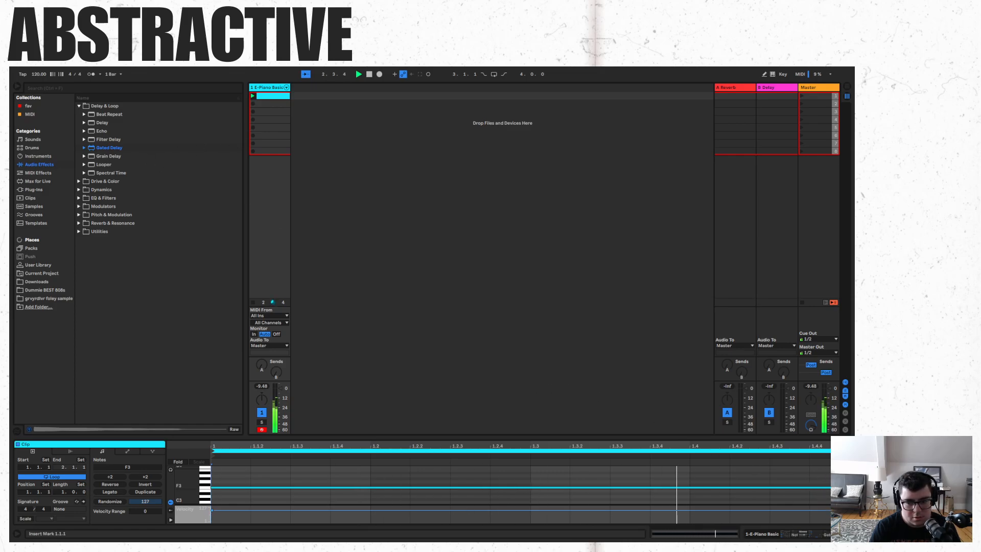
key("space")
- Try shortening the F3 note to one beat and continuing it with rising G3, A3 and B3 notes, and play the clip
left_click_drag(848, 488, 364, 490)
key("ctrl+d")
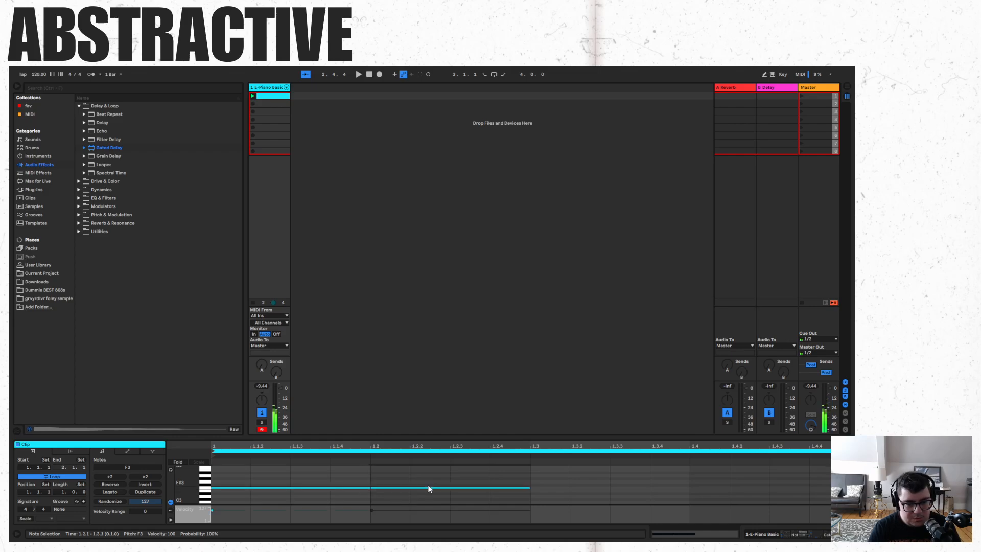
key("Up")
key("Up")
key("ctrl+d")
key("Up")
key("Up")
key("ctrl+d")
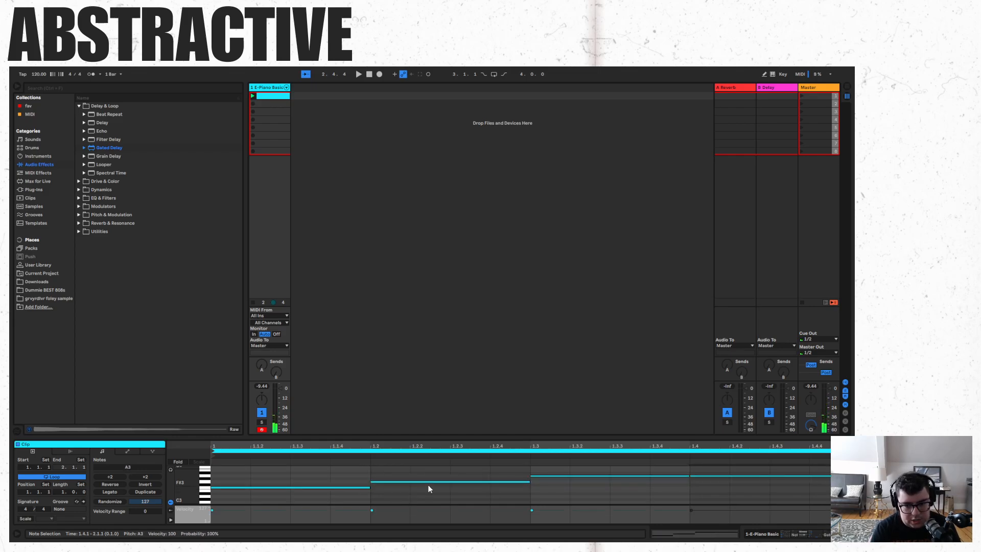
key("Up")
key("Up")
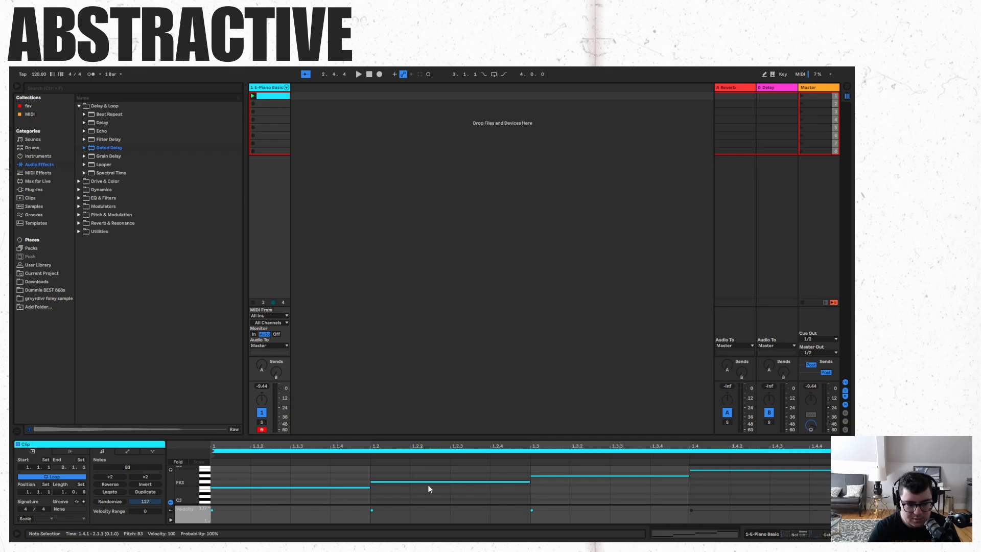
key("space")
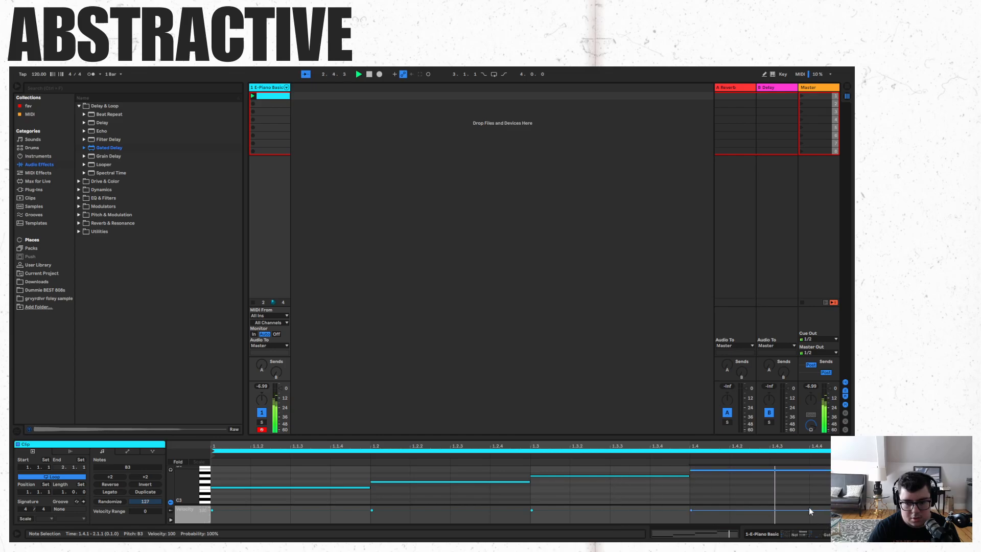
key("space")
- Replace the clip's notes with a sixteenth-note pattern of B3, E3, A3 and D3, repeated on all four beats, and play it
left_click_drag(801, 499, 299, 449)
key("Delete")
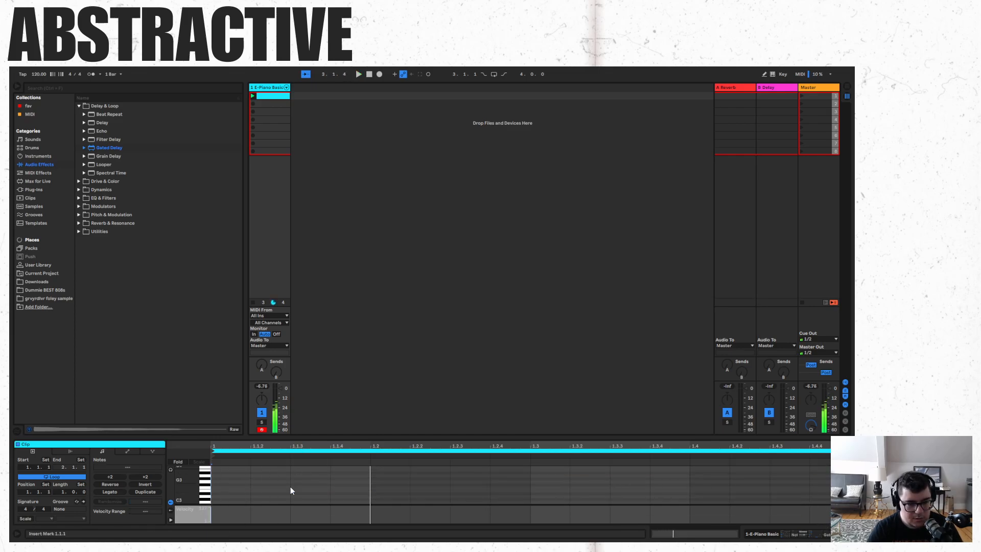
double_click(230, 470)
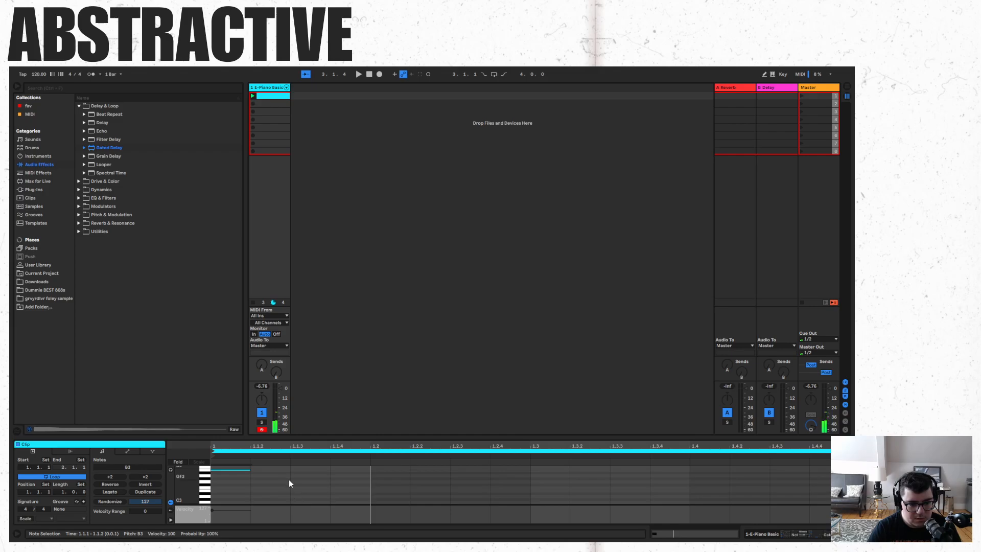
double_click(267, 491)
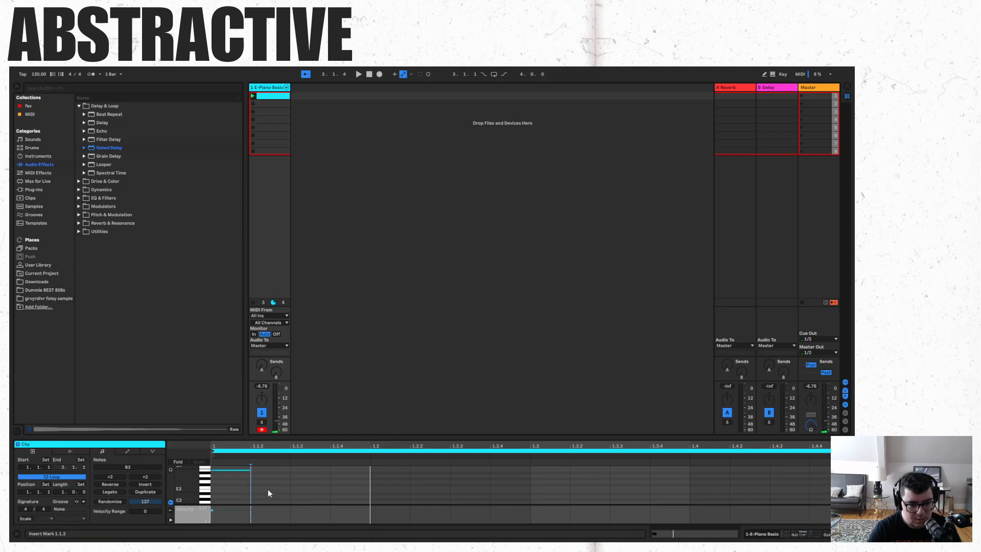
double_click(312, 477)
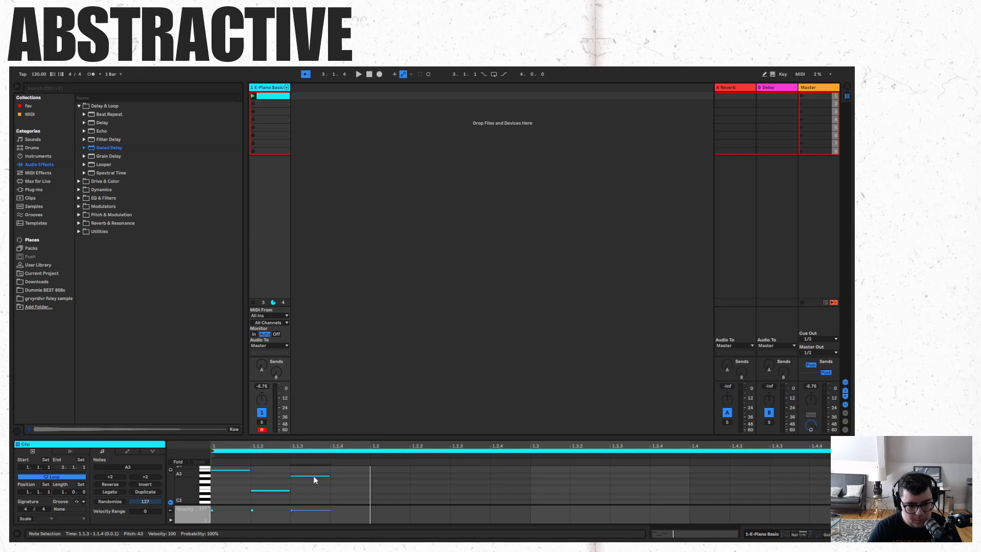
double_click(344, 496)
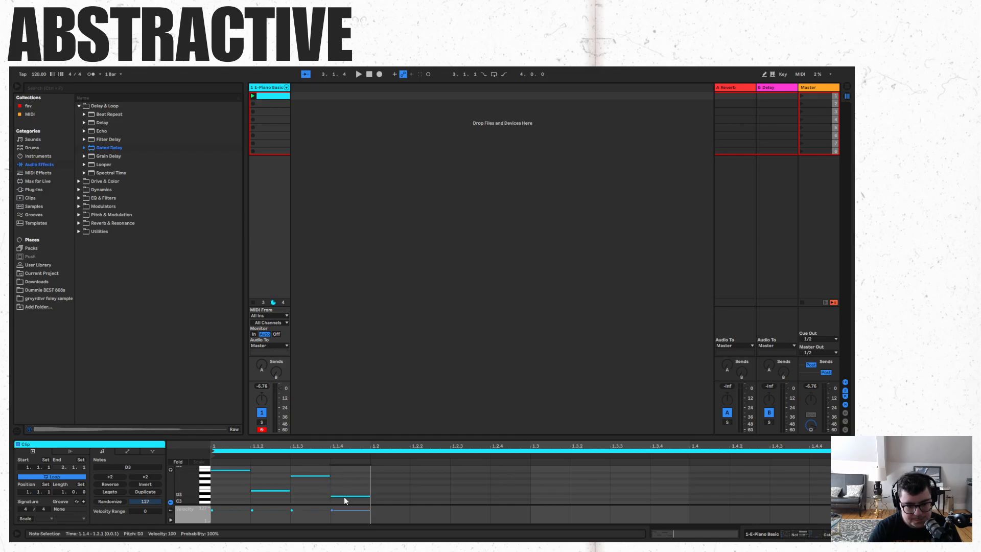
key("ctrl+a")
key("ctrl+d")
key("ctrl+d")
key("ctrl+d")
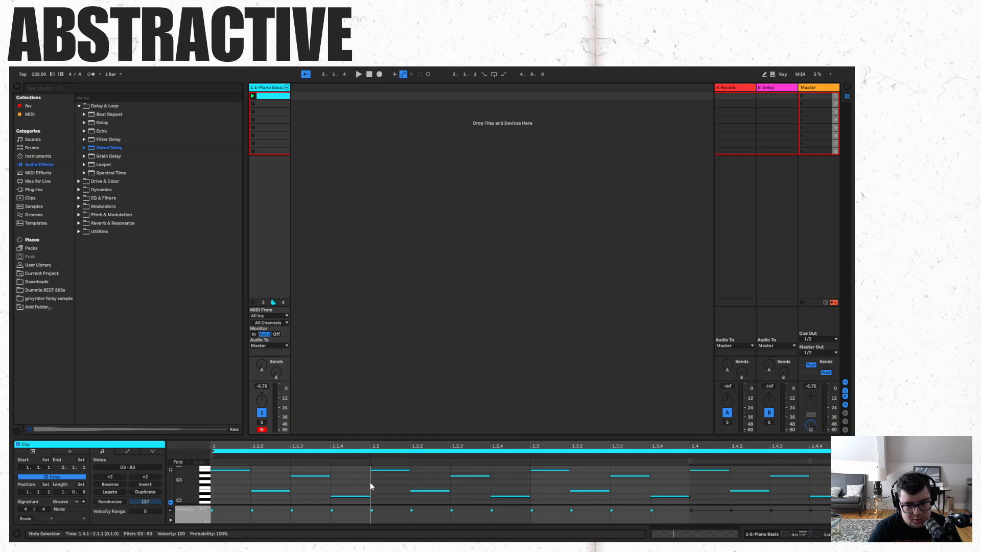
key("space")
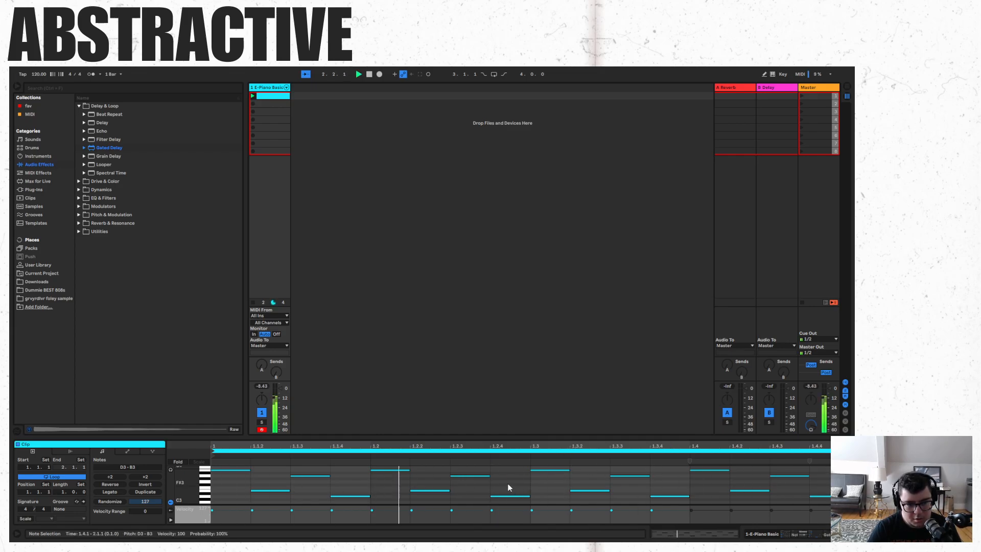
- Turn on the clip's scale and set it to G Harmonic Major
left_click(24, 519)
left_click(51, 519)
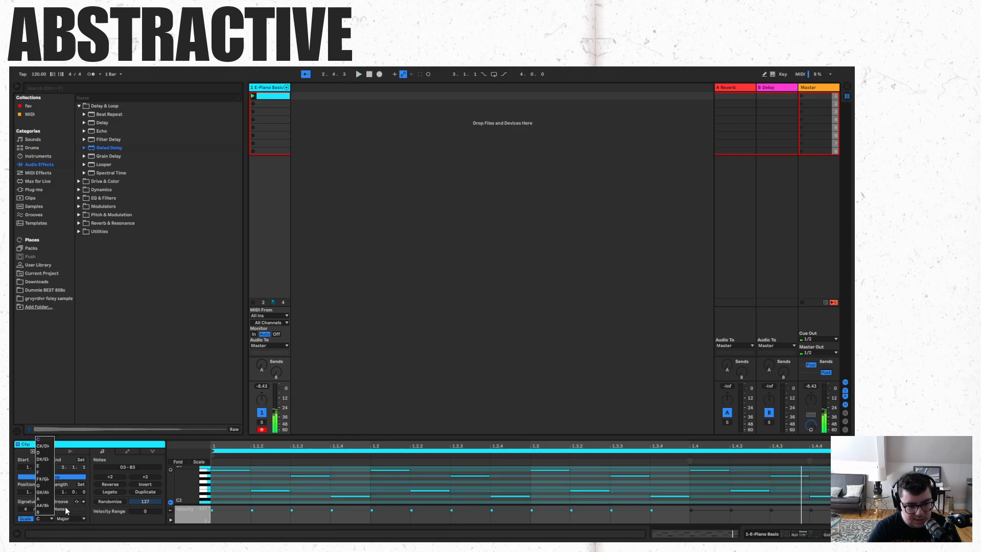
left_click(44, 486)
left_click(68, 519)
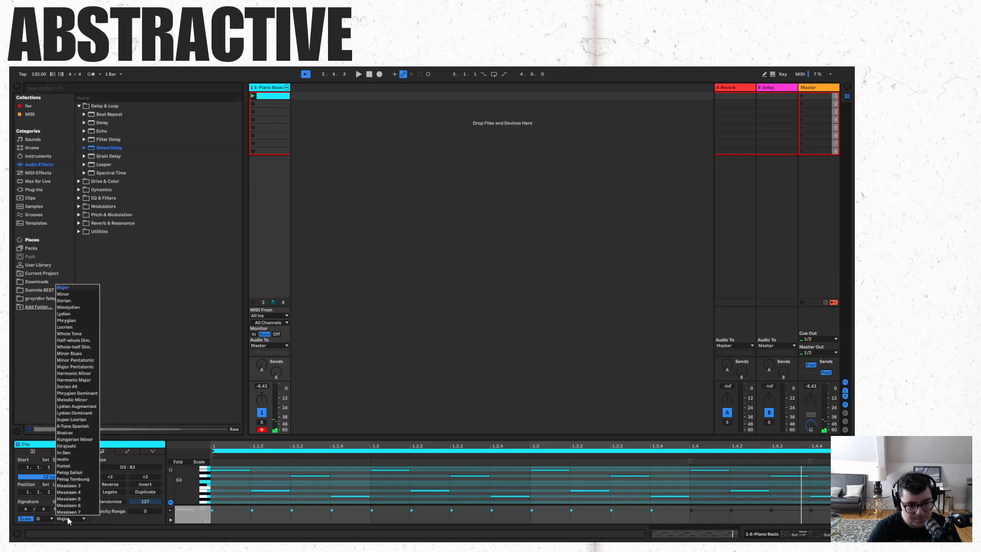
left_click(74, 379)
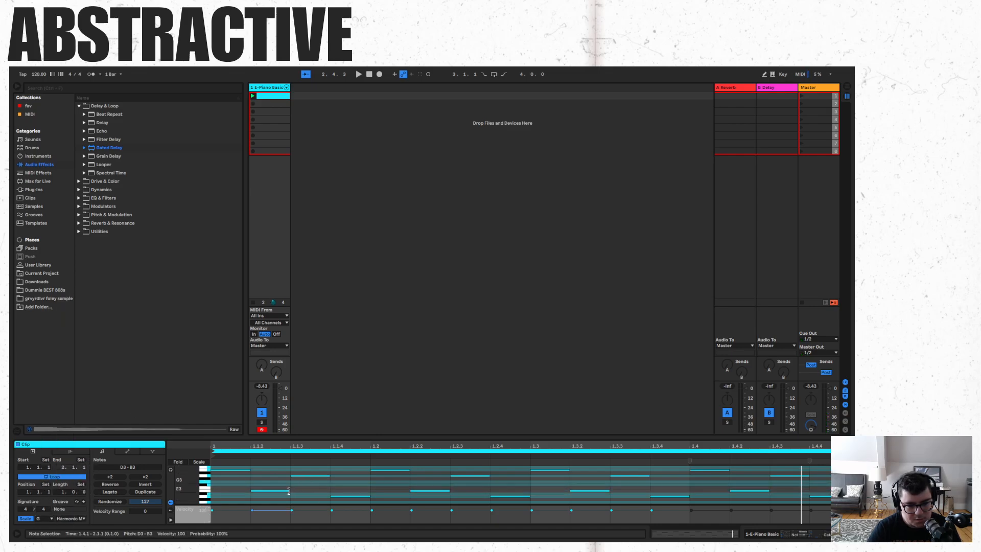
- Lower all the E3 notes in the clip by one semitone to Eb3 and play the clip
left_click_drag(271, 489, 811, 494)
key("Down")
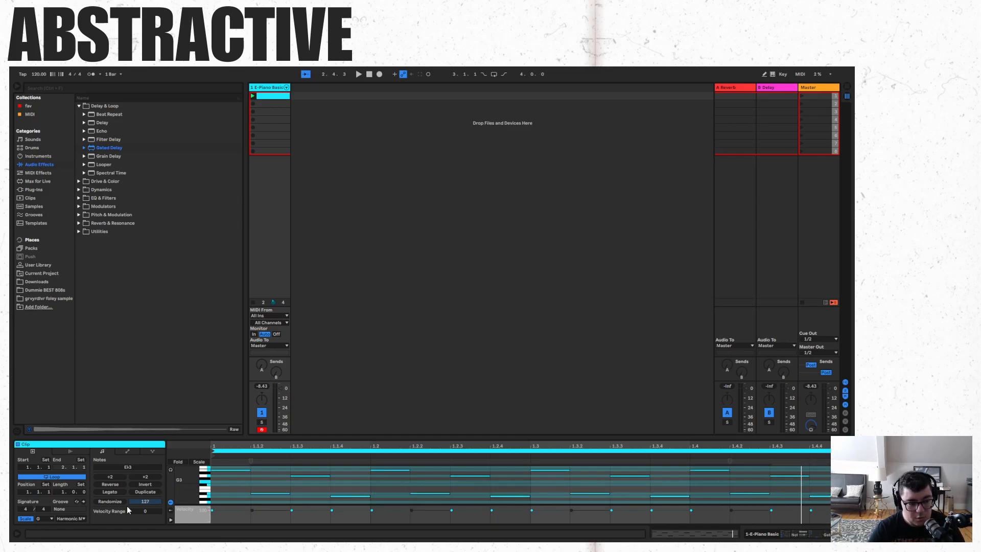
left_click(72, 518)
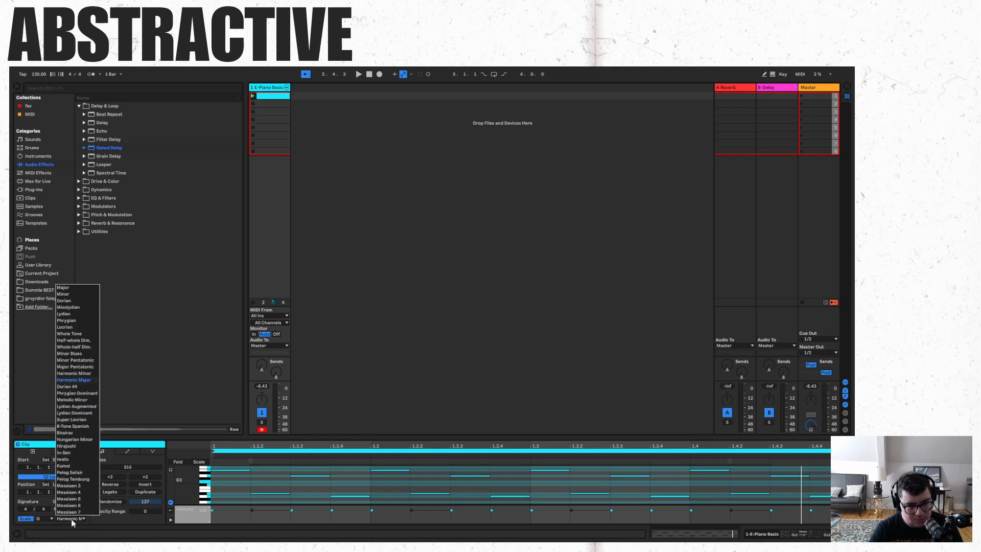
left_click(71, 518)
key("space")
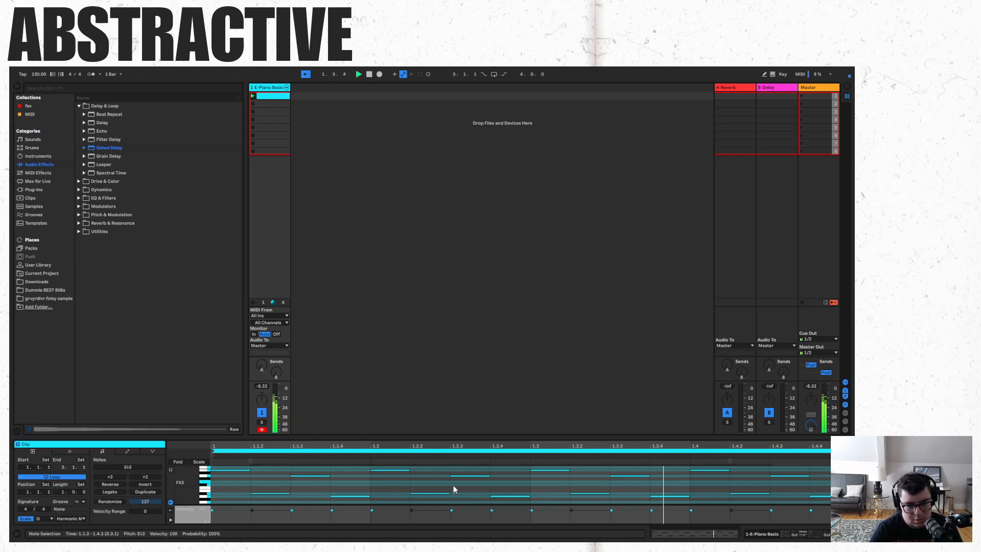
- Raise all the Eb3 and D3 notes by four semitones to G3 and F#3, and play the clip
left_click_drag(262, 486, 830, 504)
key("Up")
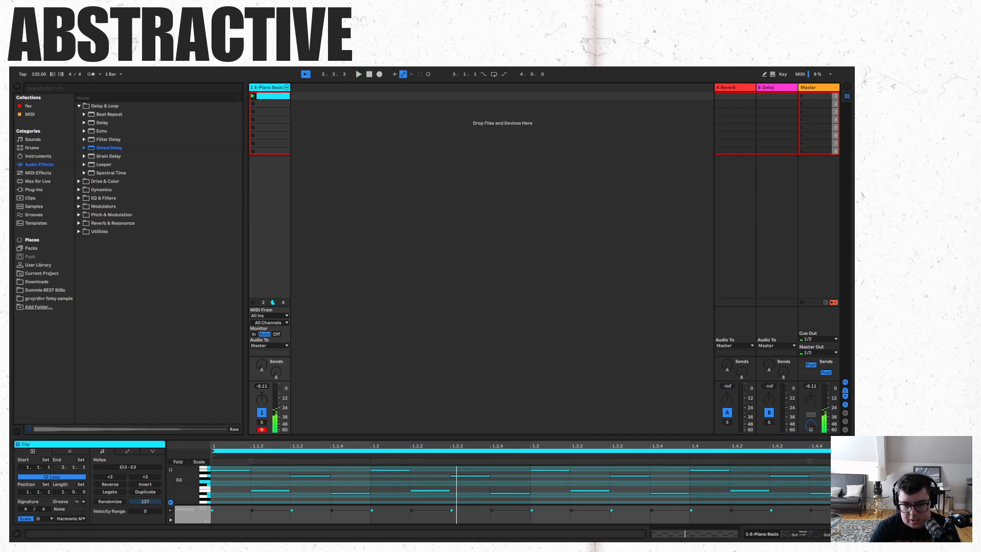
key("Up")
key("Up")
key("Up")
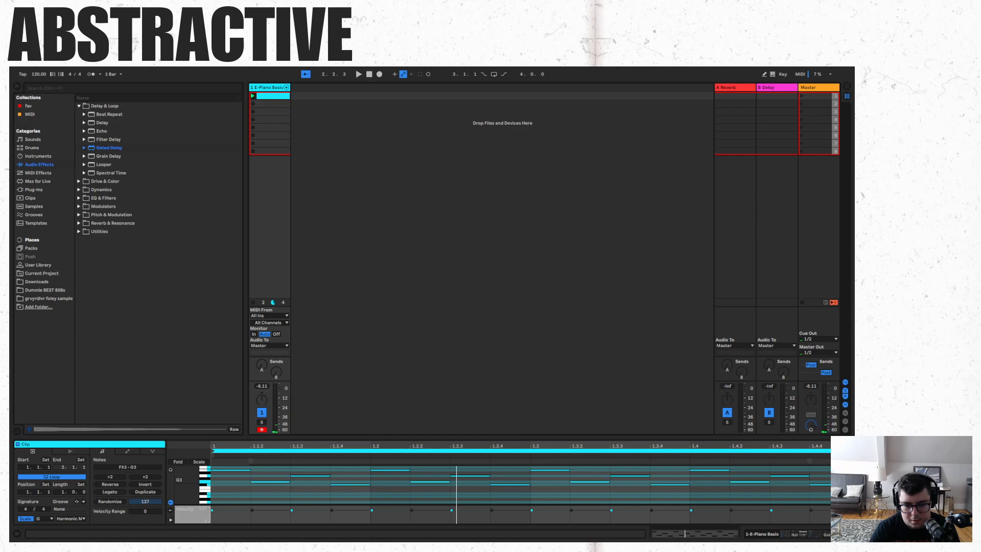
key("space")
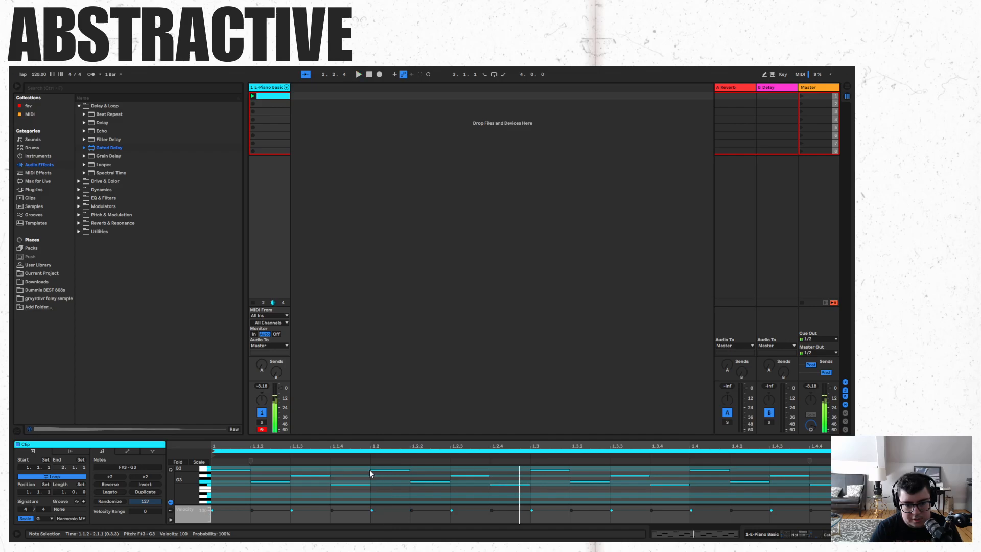
- Lower all the B3 notes in the clip by one semitone to A#3 and play the clip
left_click(694, 471)
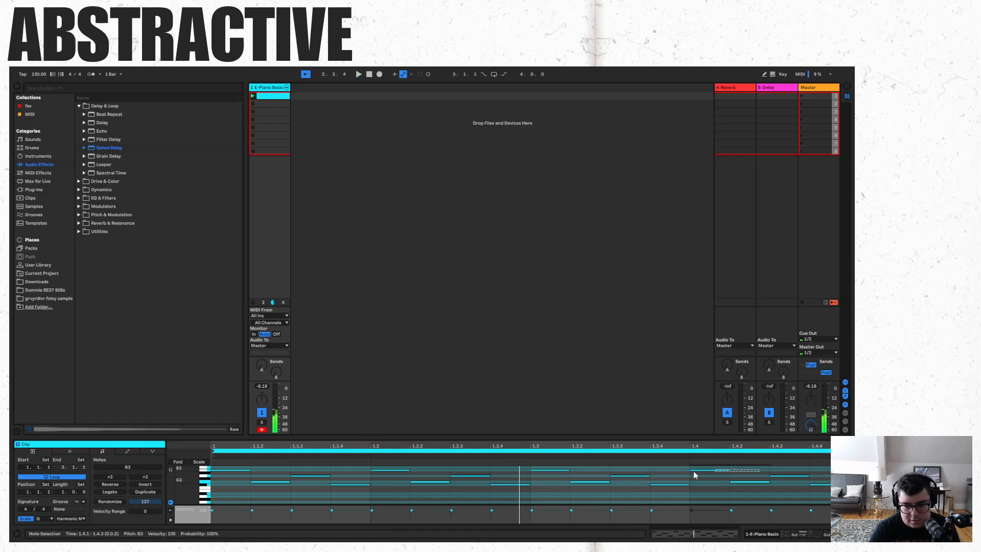
left_click_drag(694, 471, 205, 473)
key("Down")
key("space")
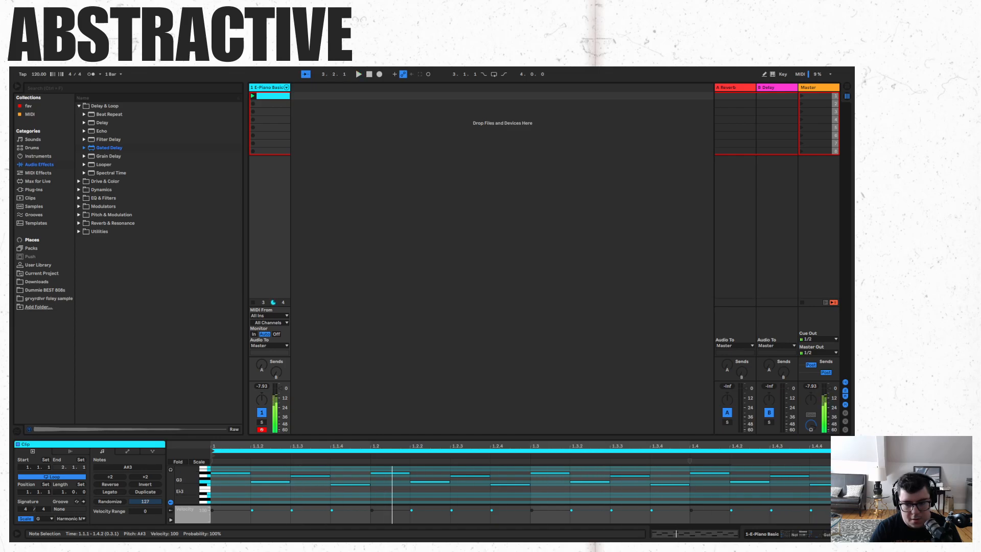
- Replace all the clip's notes with three consecutive eighth notes, B3, A3 and D3, starting at 1.1.1
key("ctrl+a")
key("Delete")
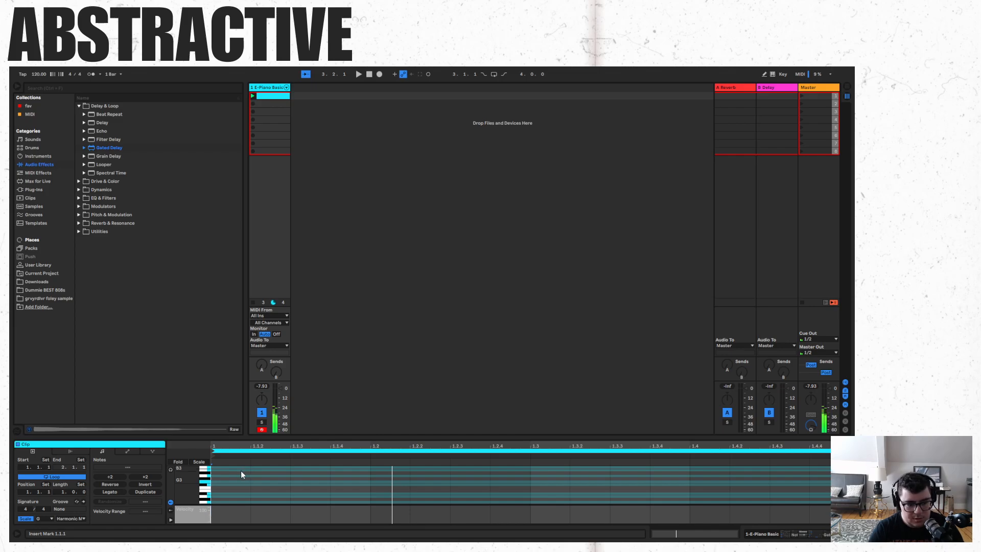
double_click(241, 470)
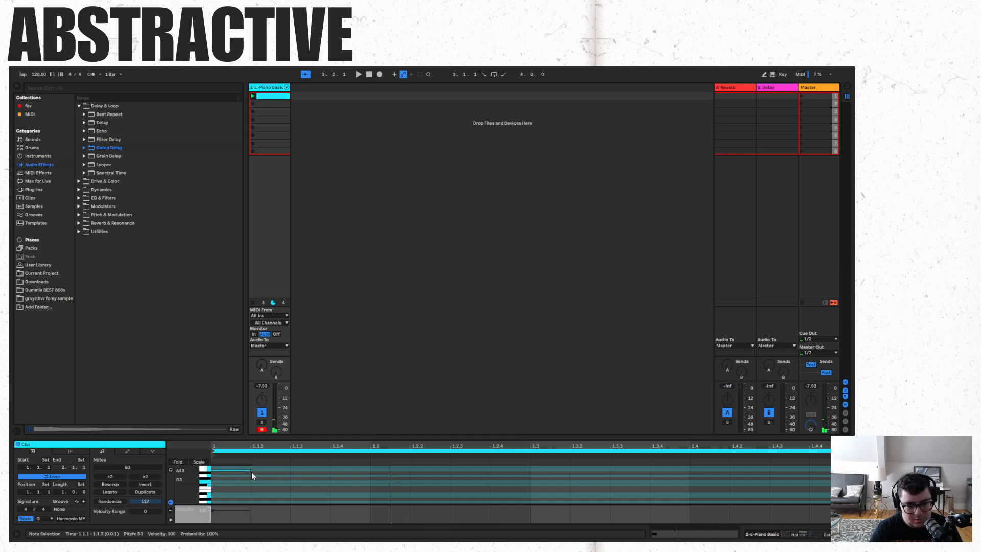
left_click_drag(251, 471, 310, 477)
key("ctrl+d")
key("ctrl+d")
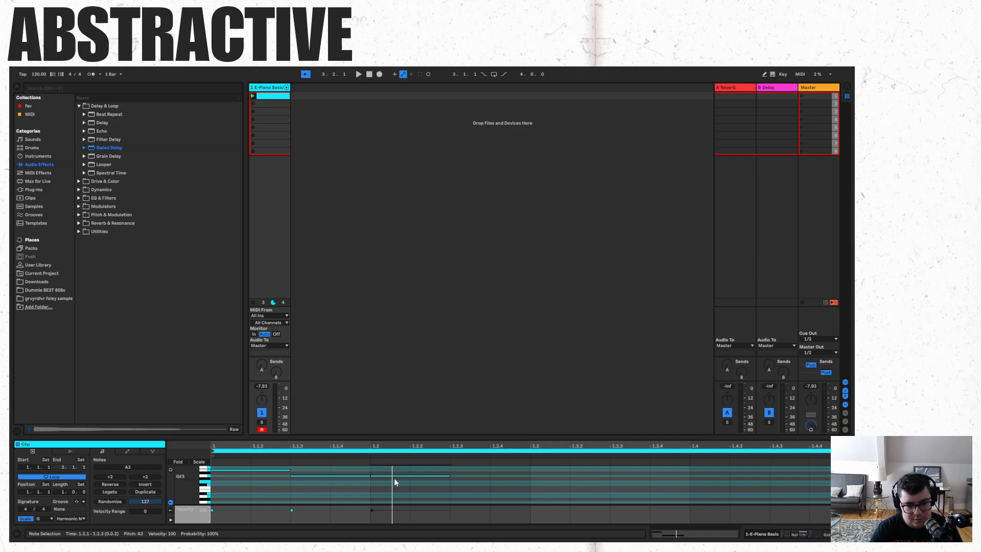
left_click_drag(395, 480, 396, 501)
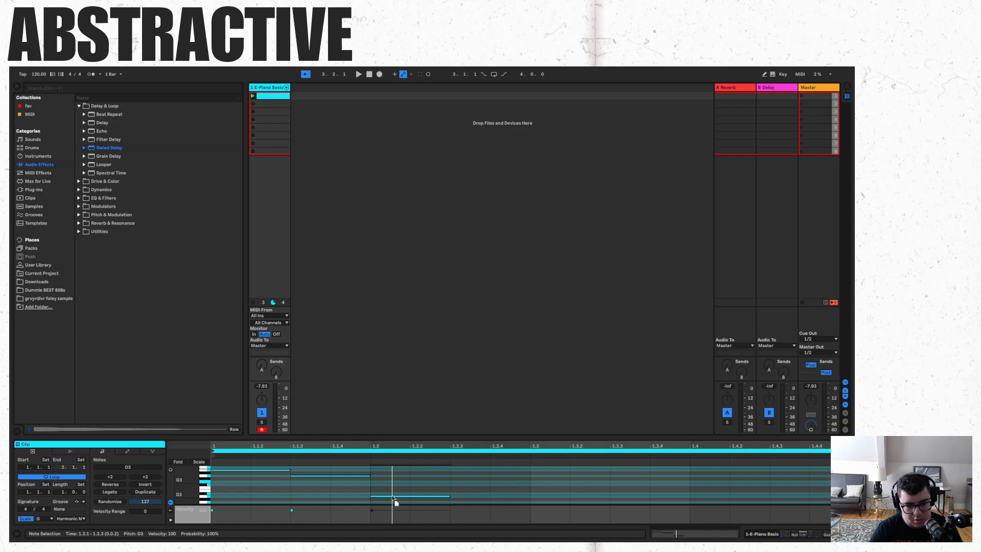
- Duplicate the opening B3 and A3 note pair so that copies start at 1.2.3 and 1.4.1
left_click_drag(466, 495, 225, 463)
key("ctrl+d")
scroll(583, 472, "down", 2)
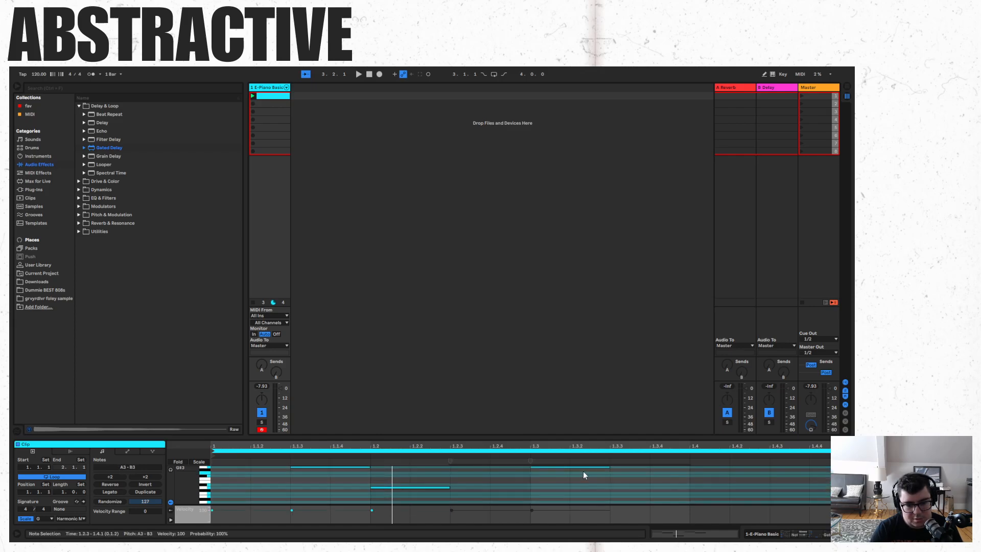
scroll(583, 471, "up", 2)
key("ctrl+d")
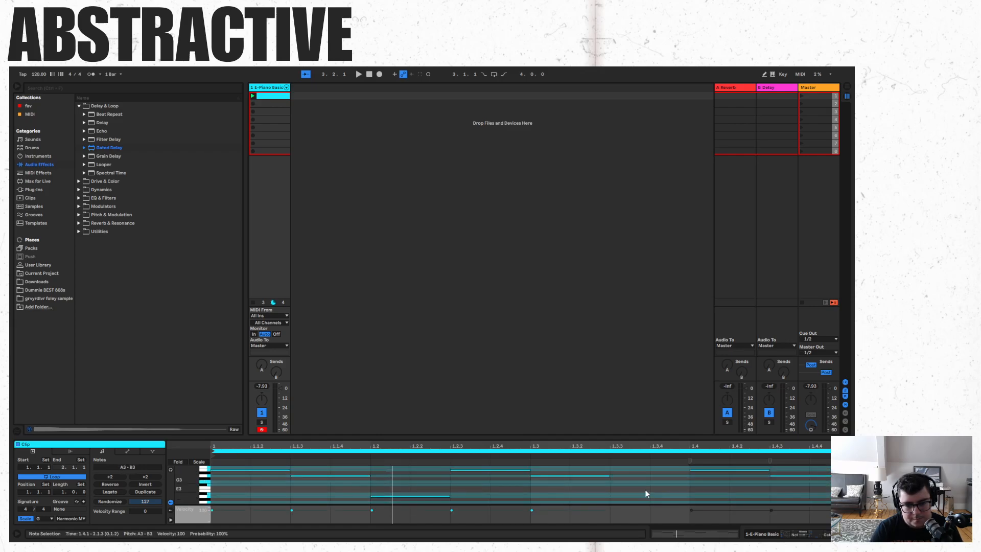
scroll(648, 495, "down", 3)
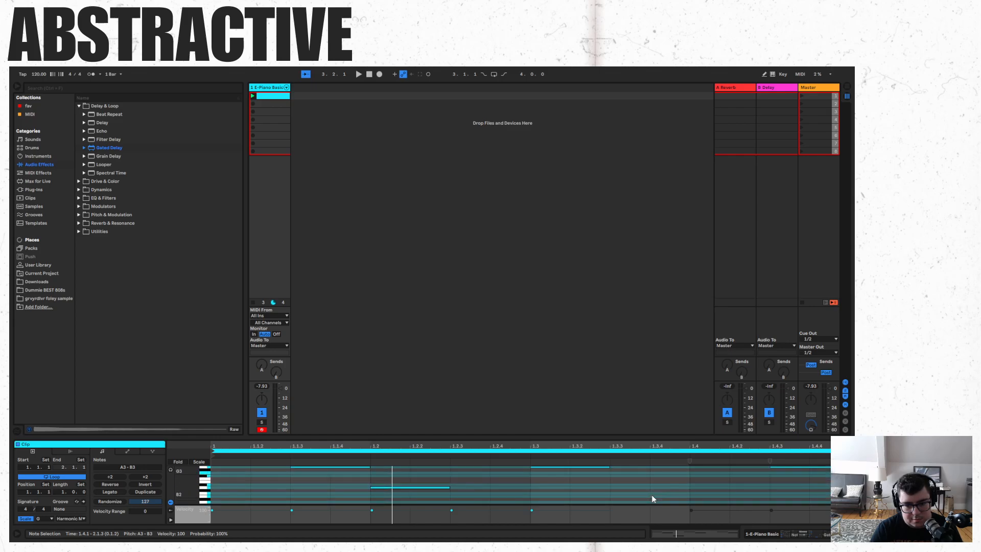
- Copy the D3 note to 1.3.3, play the clip, and raise the copy by one semitone to Eb3
left_click(409, 487)
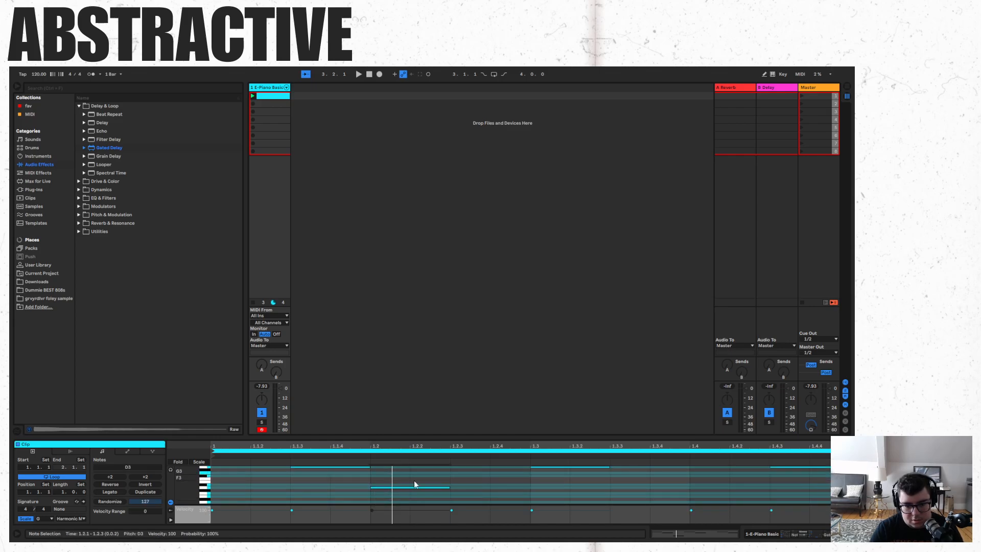
left_click_drag(611, 487, 684, 488)
scroll(685, 490, "up", 2)
key("space")
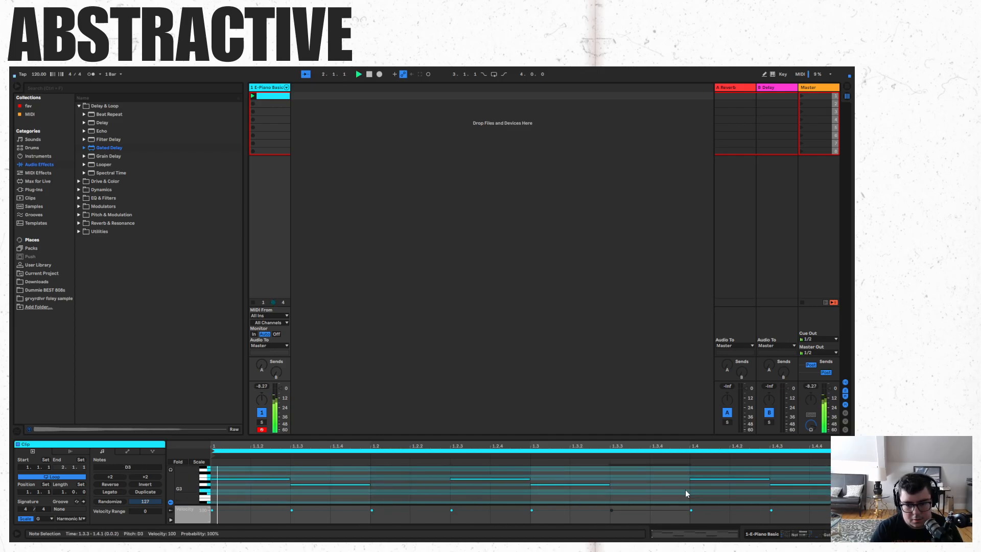
scroll(686, 489, "down", 2)
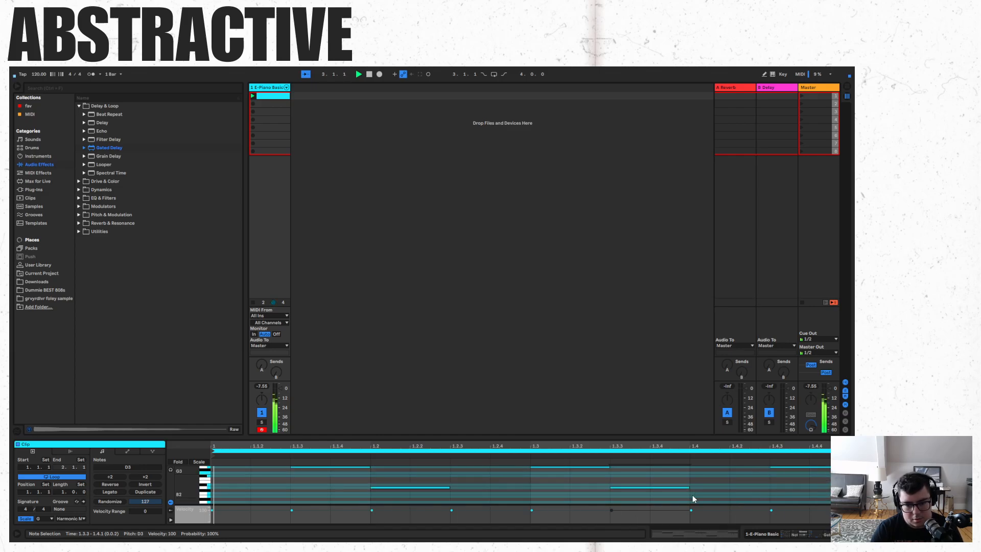
key("Up")
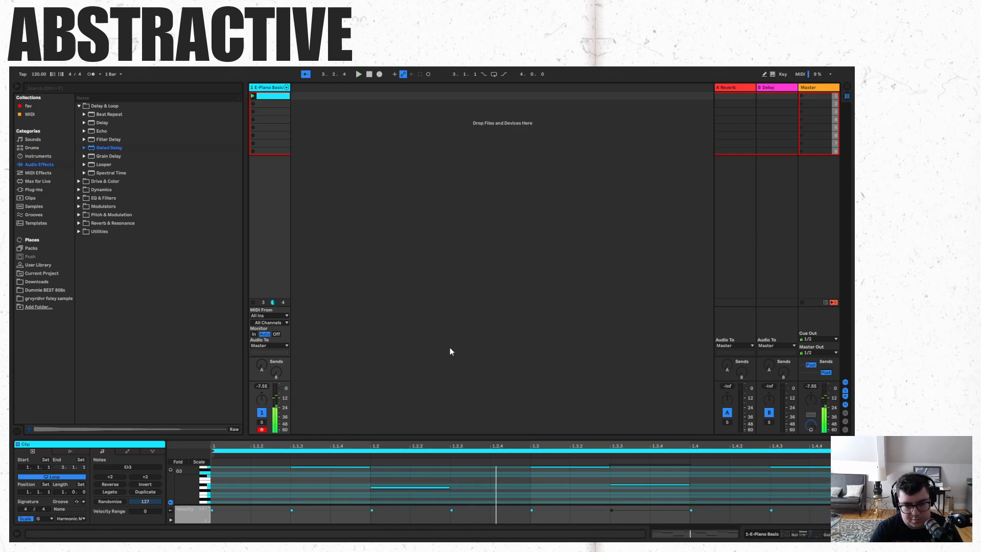
- Turn off the Arpeggiator and Note Echo on the E-Piano track
left_click(279, 88)
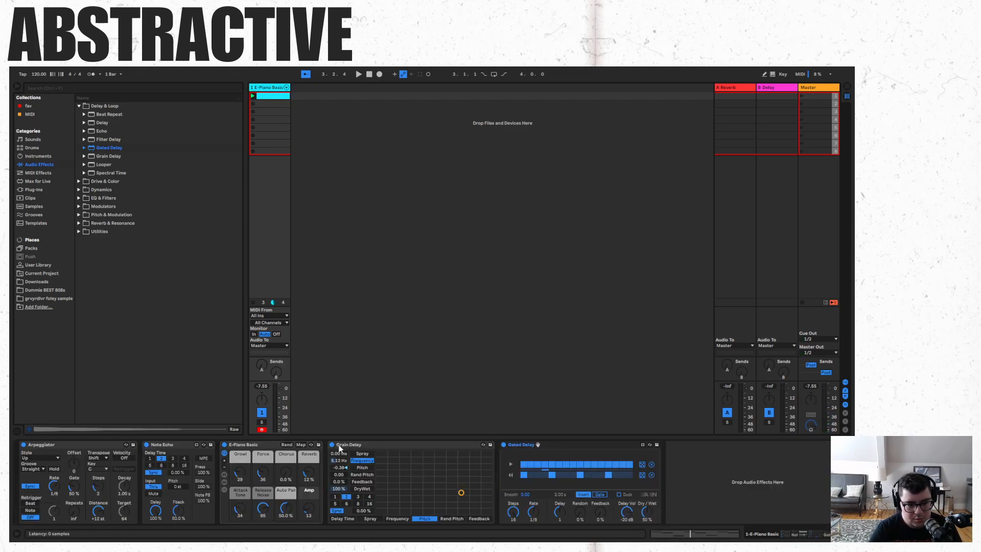
left_click(23, 445)
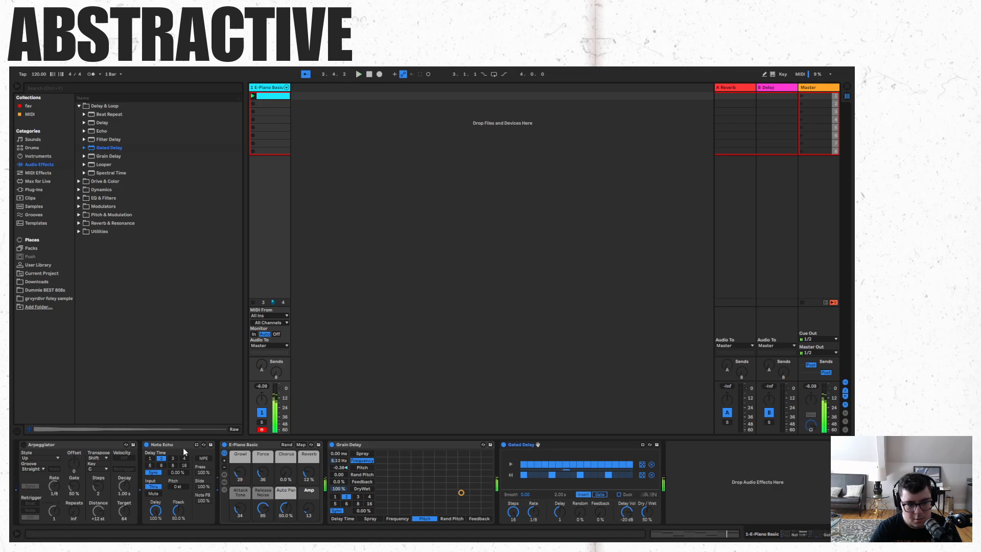
left_click(147, 444)
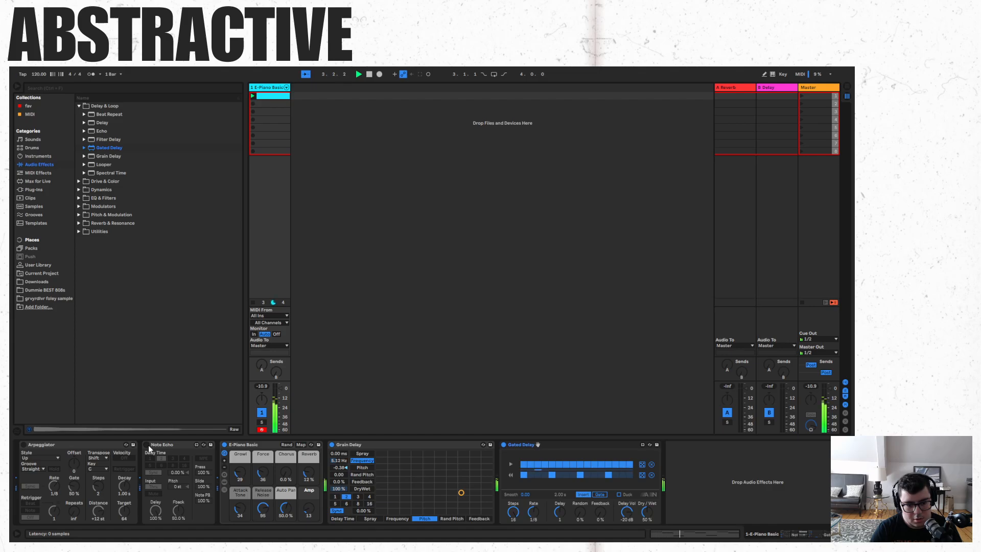
- Compare the playing clip with Grain Delay, Note Echo and Arpeggiator switched on and off in turn
left_click(332, 445)
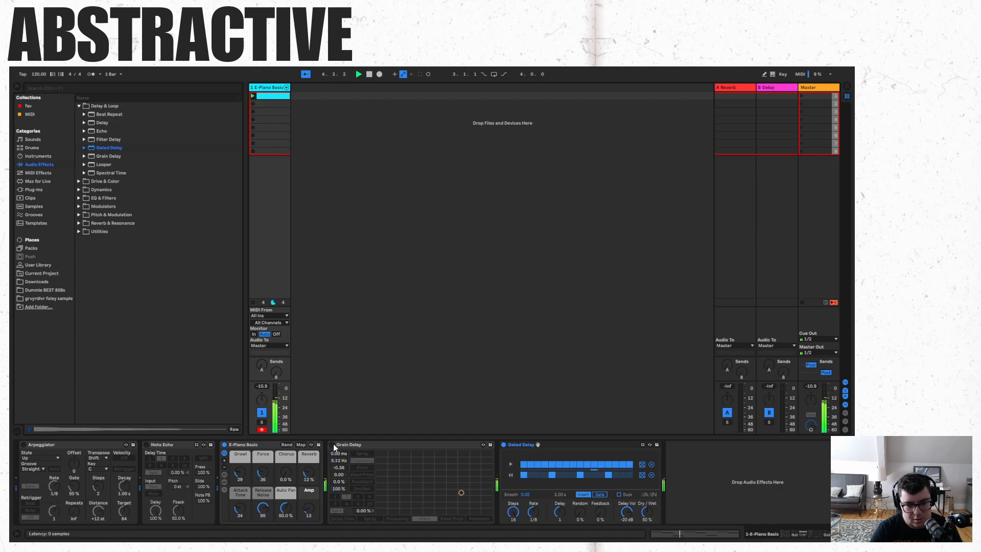
left_click(147, 444)
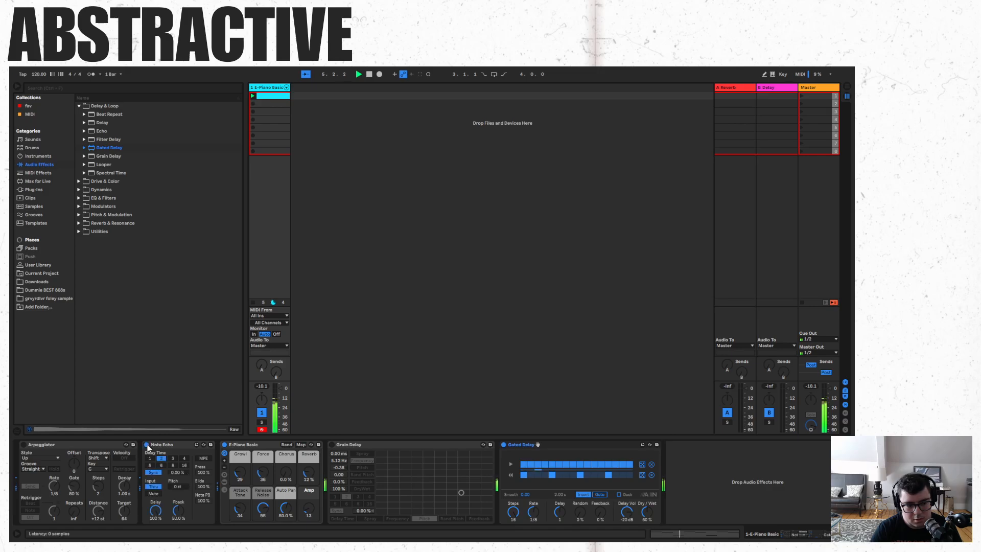
left_click(147, 445)
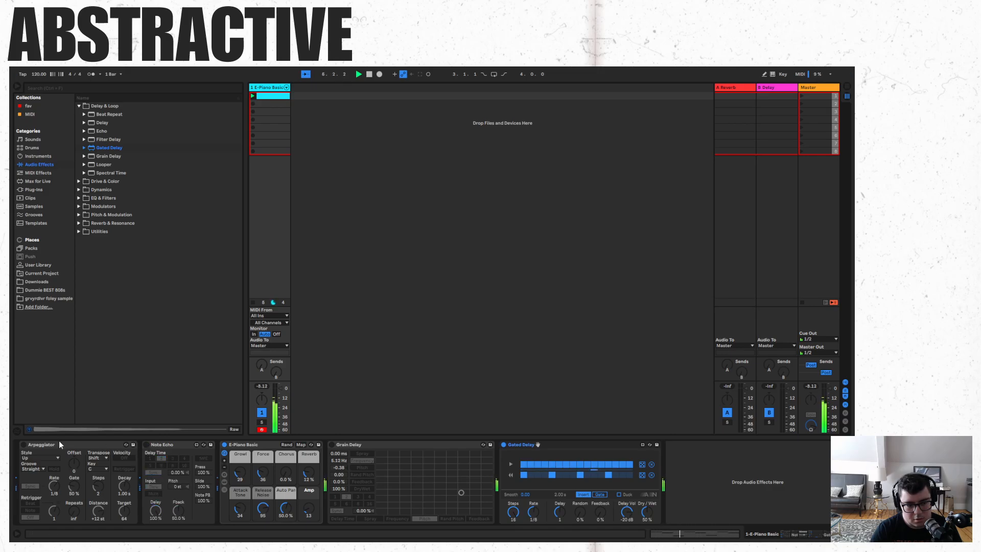
left_click(23, 445)
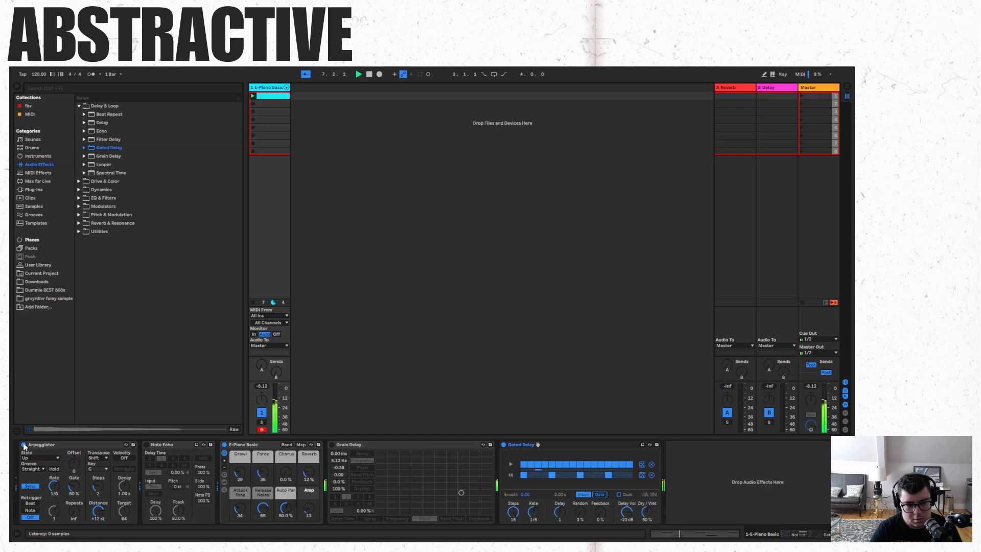
left_click(23, 445)
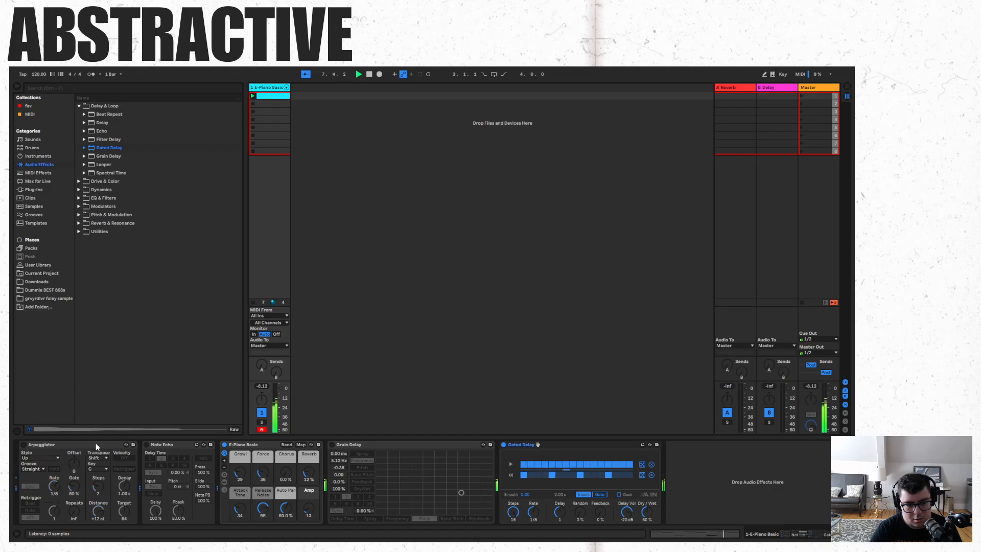
left_click(335, 447)
left_click(332, 446)
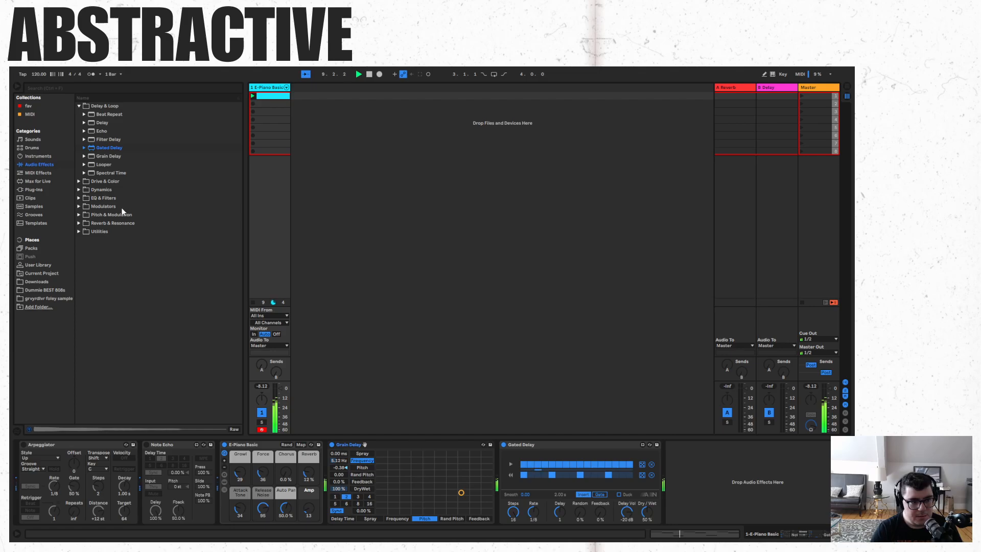
- Insert a Hybrid Reverb between the Grain Delay and the Gated Delay on the E-Piano track
left_click(81, 223)
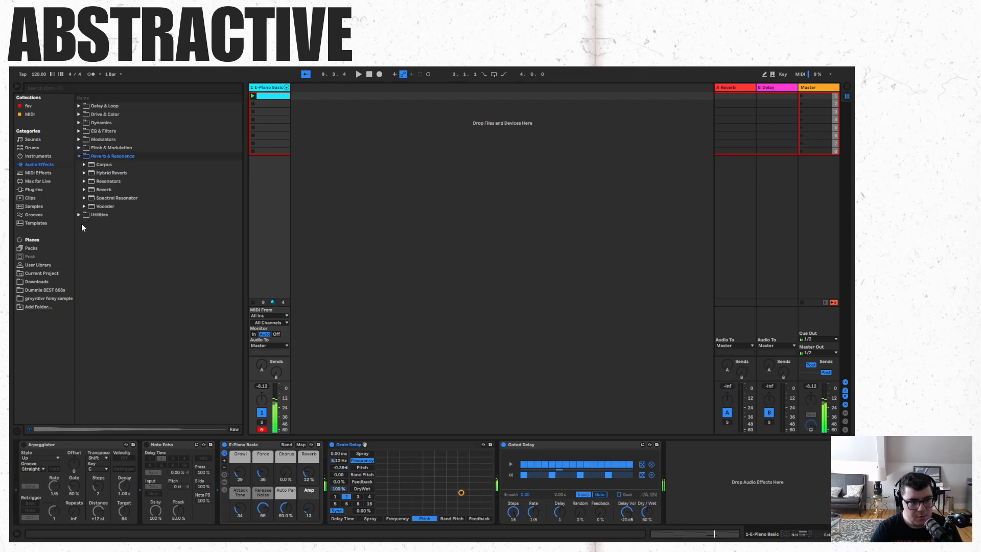
left_click(120, 174)
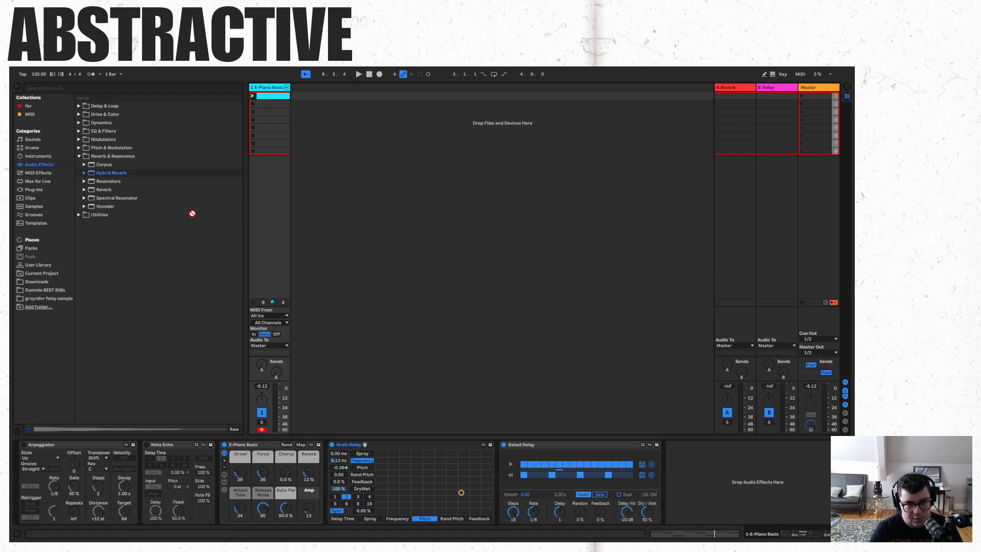
left_click_drag(192, 213, 505, 472)
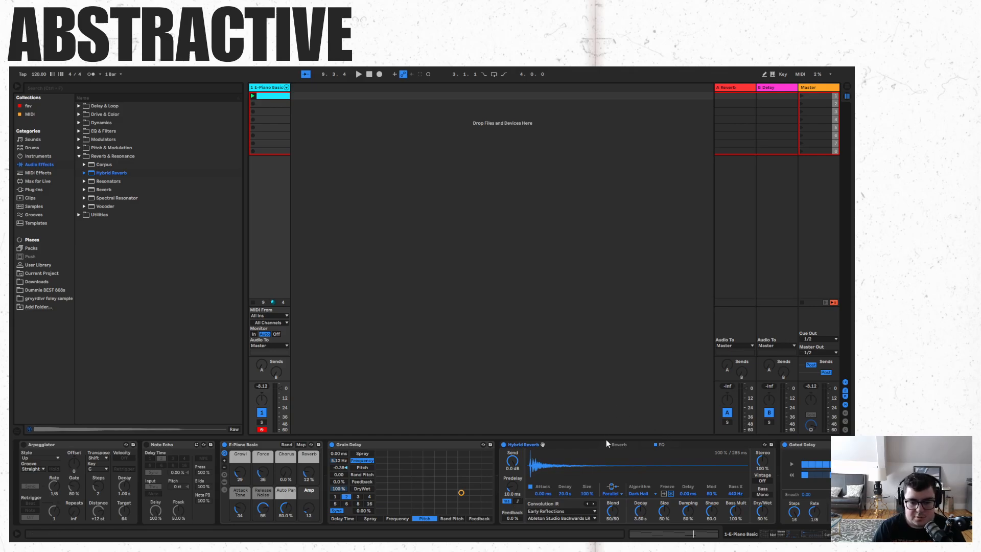
- Play the clip and raise the Hybrid Reverb's Size to 62% and its Decay to 5.89 s
key("space")
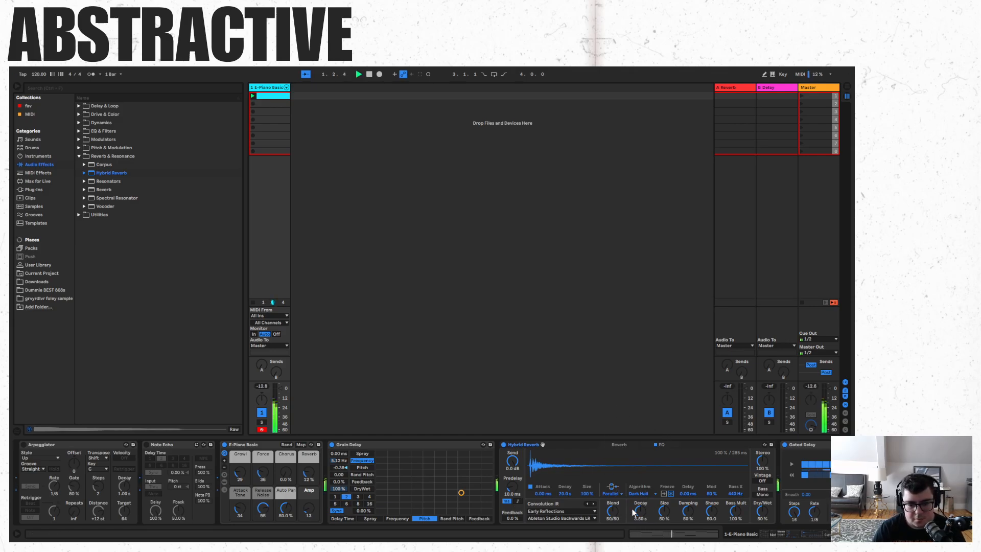
left_click_drag(667, 511, 667, 502)
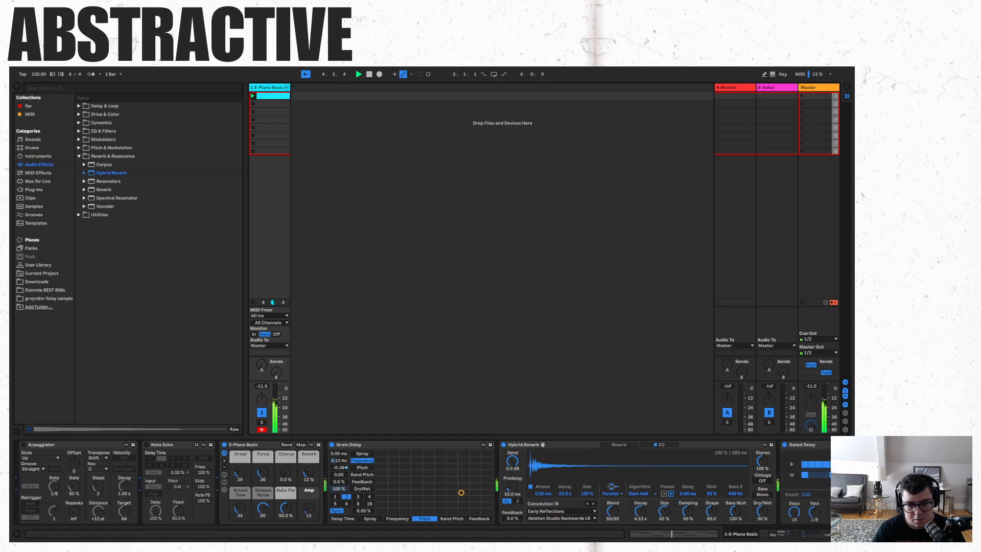
left_click(684, 533)
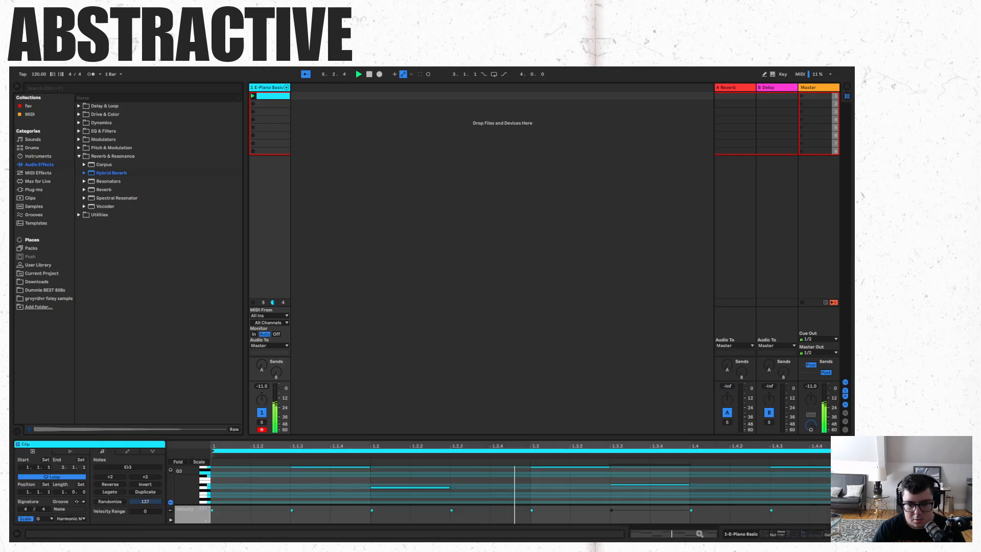
left_click(803, 532)
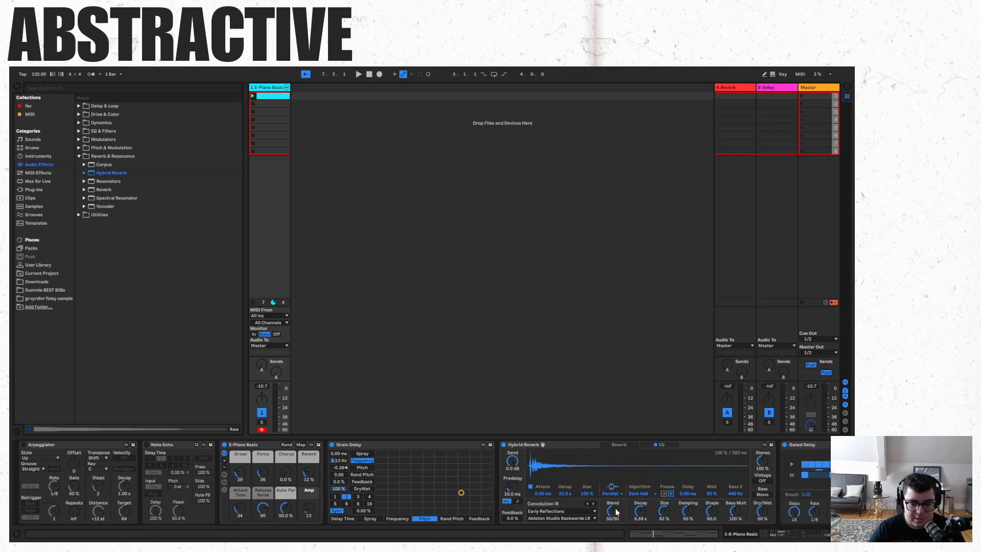
- Try the Hybrid Reverb's Blend at 0/100, reset it to 50/50, and set the Decay to 12.3 s while playing the clip
key("space")
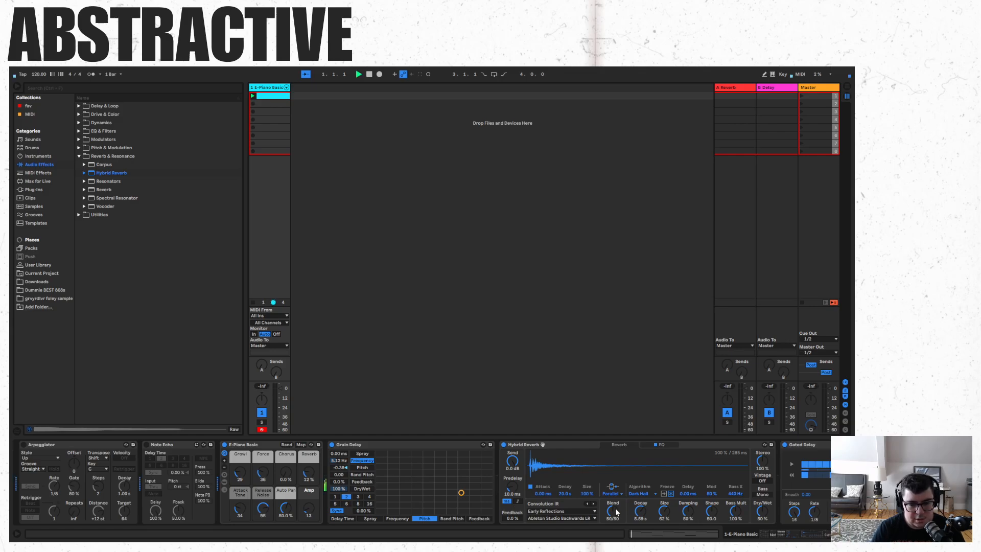
left_click_drag(615, 508, 615, 532)
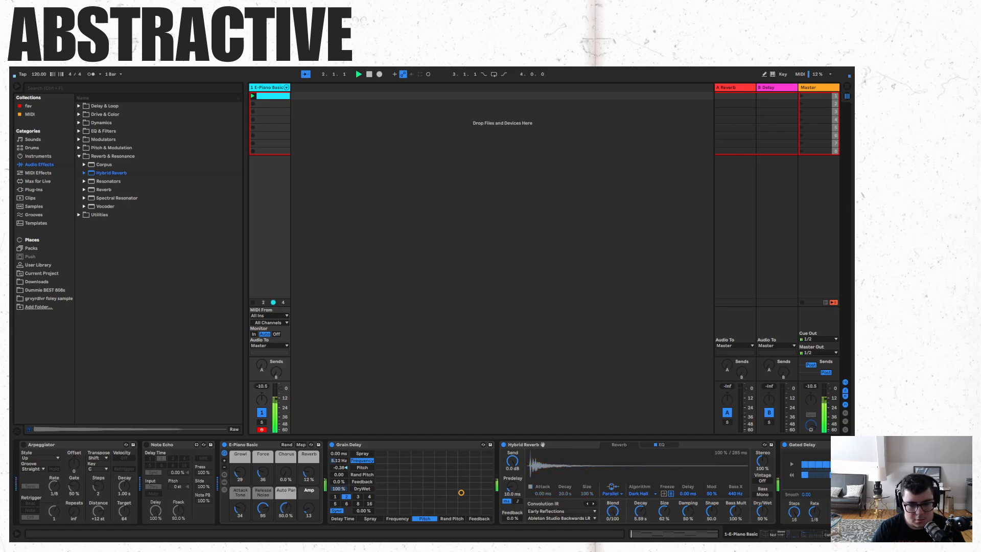
double_click(616, 514)
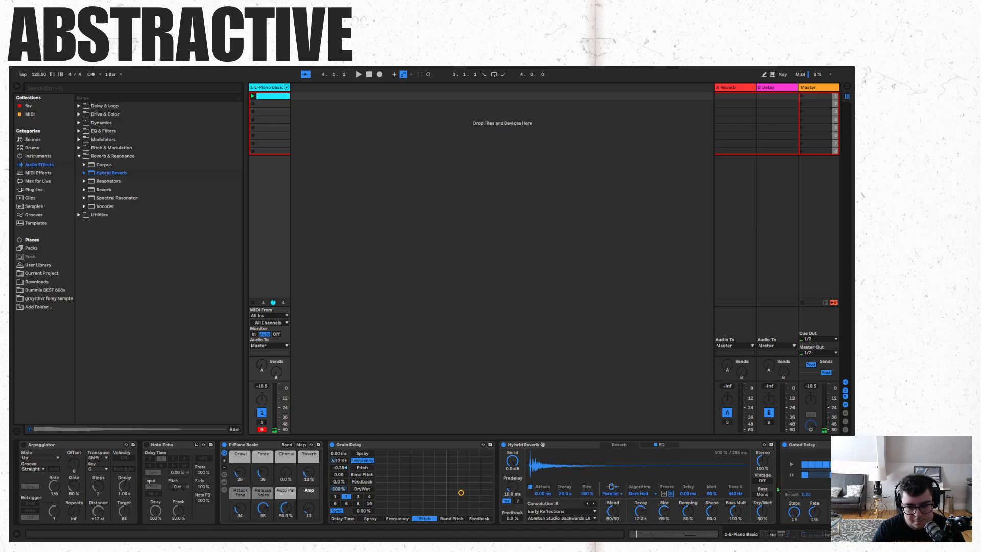
key("space")
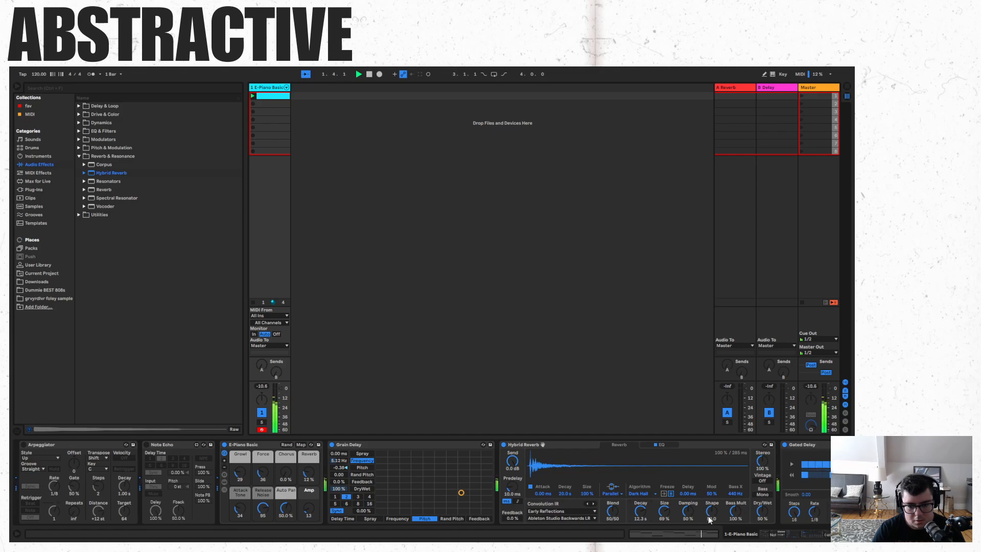
left_click(804, 537)
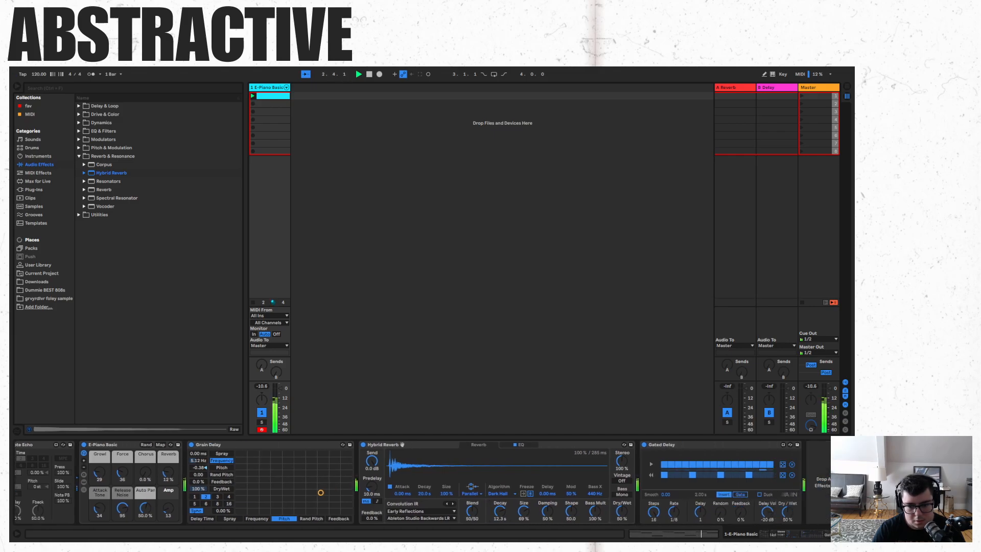
left_click_drag(833, 535, 752, 526)
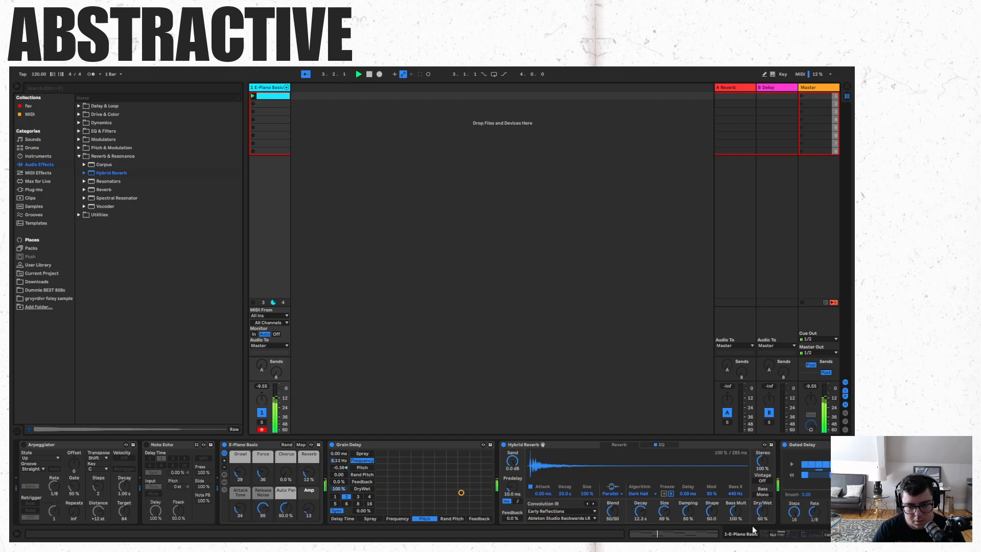
- Duplicate all the notes of the clip's first bar into bars 2 and 3
left_click(285, 98)
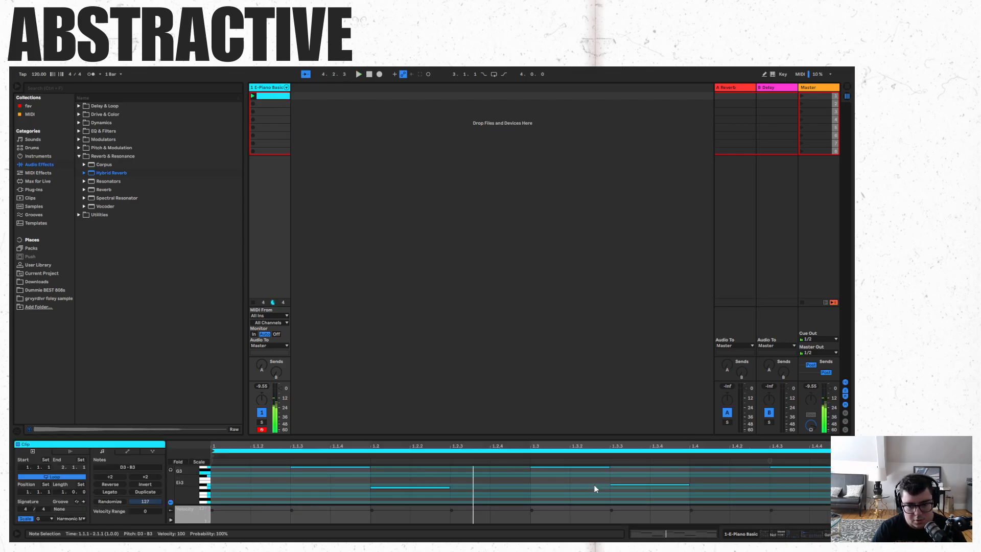
key("ctrl+d")
key("ctrl+d")
double_click(637, 446)
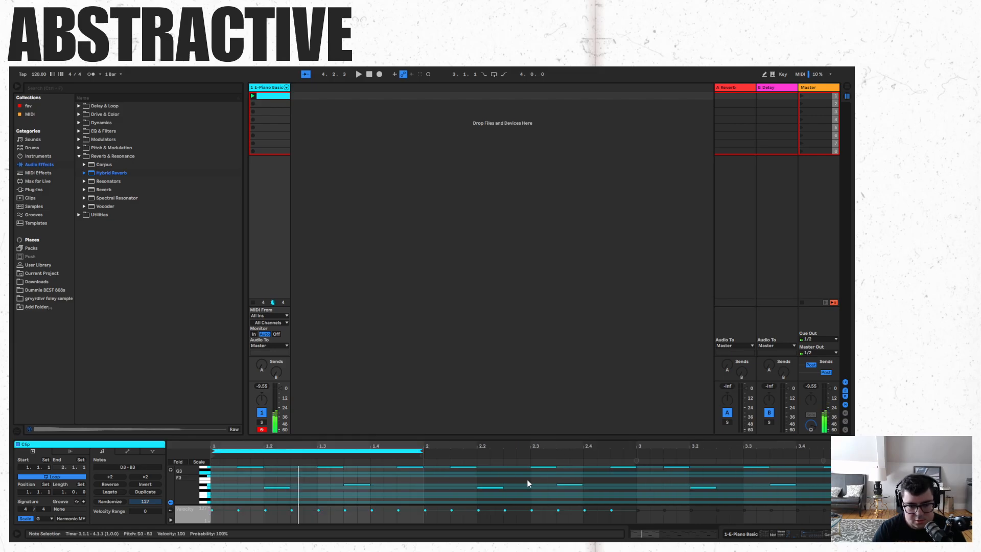
- Duplicate the selected bar of notes into bar 4 and extend the clip loop to 4 bars
key("ctrl+d")
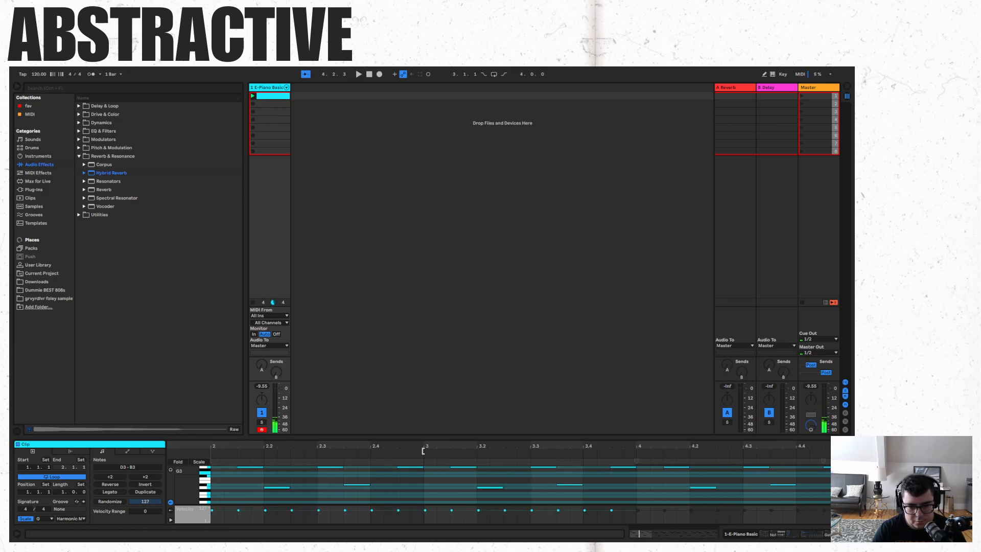
left_click_drag(425, 446, 532, 446)
left_click_drag(374, 449, 813, 450)
- Lower all the notes in bars 2 to 4 by two semitones, to the range C3–A3
left_click_drag(809, 497, 364, 385)
scroll(403, 483, "up", 2)
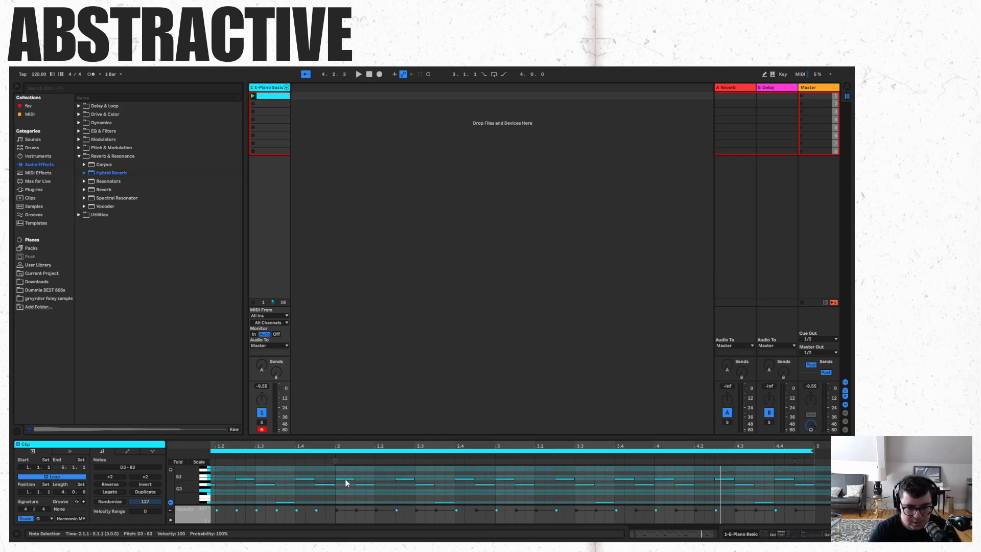
left_click_drag(377, 471, 803, 484)
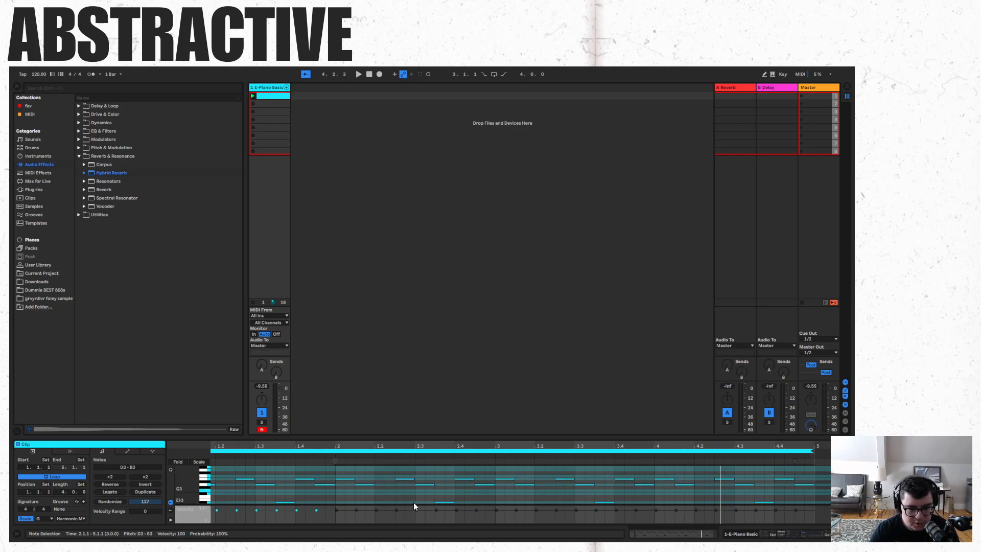
key("Down")
key("Down")
scroll(382, 483, "down", 2)
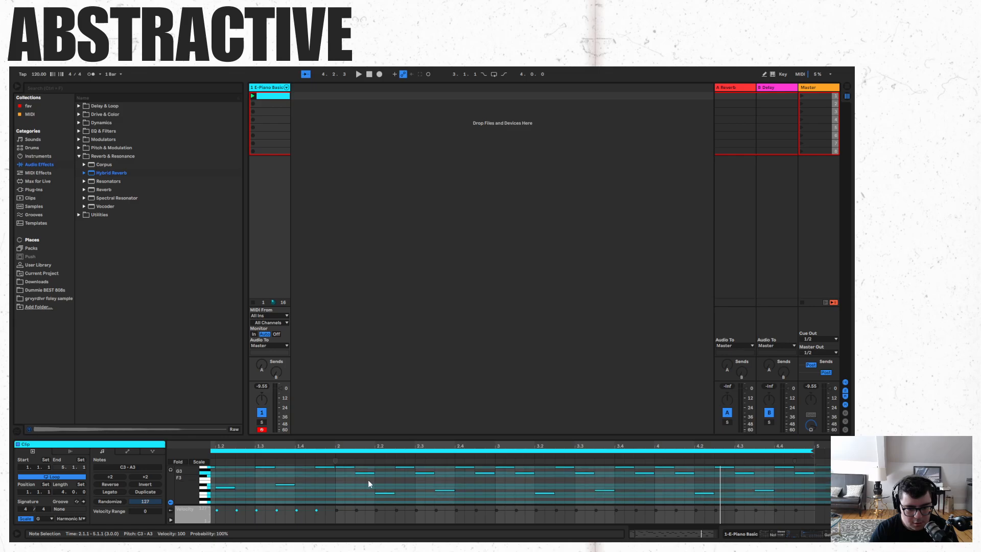
- Raise the second low note in each of bars 2 to 4 to D3
scroll(412, 484, "down", 1)
scroll(471, 494, "up", 1)
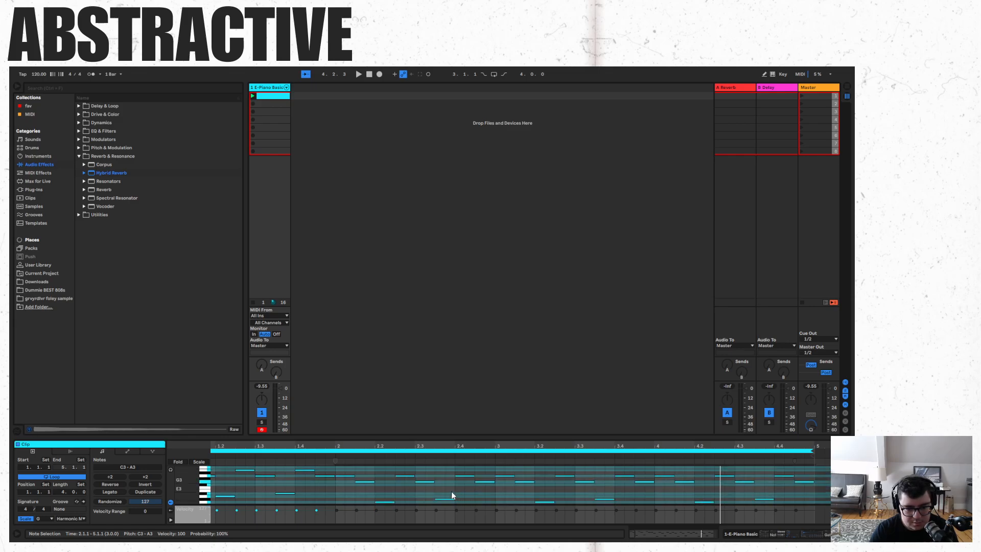
left_click_drag(431, 492, 789, 498)
key("Up")
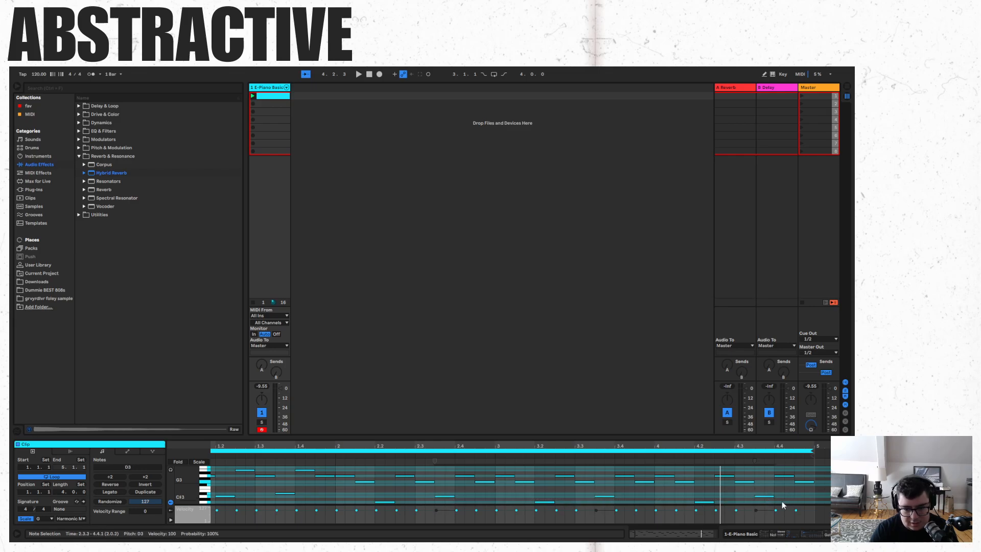
left_click(670, 493)
- Play the four-bar clip through to listen to the transposed notes, then stop playback
key("space")
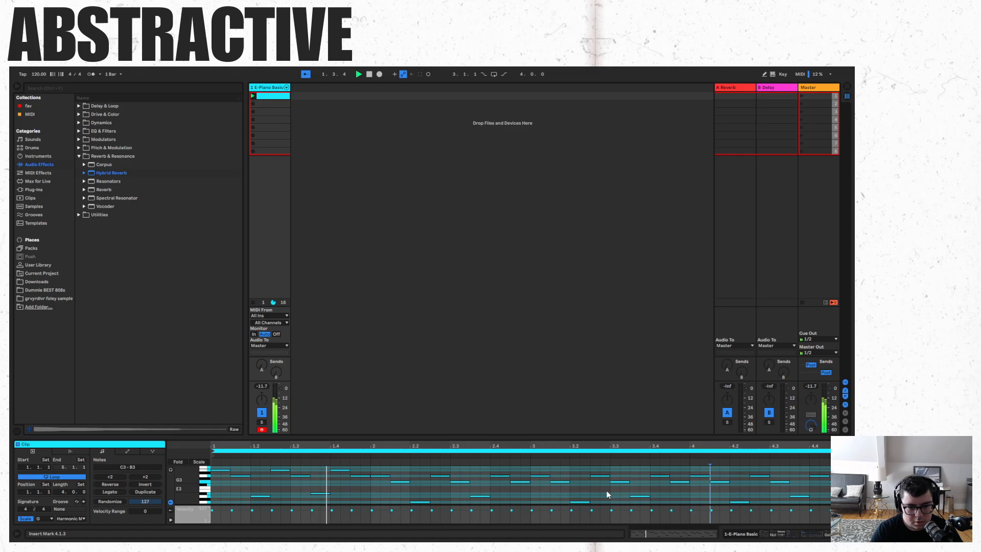
scroll(607, 493, "up", 3)
scroll(605, 493, "down", 3)
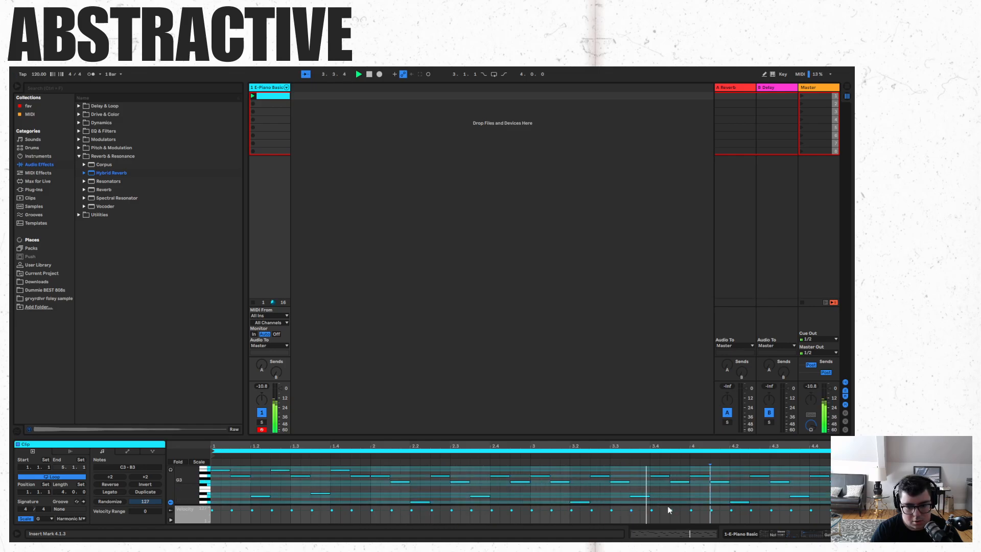
scroll(363, 473, "up", 1)
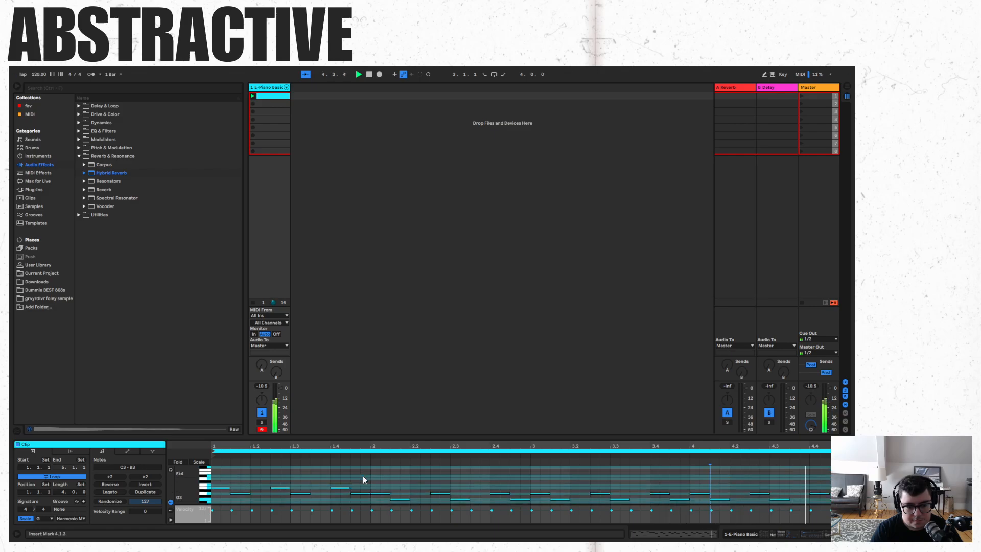
key("space")
- Lower the notes of bar 1 to the range C3–A3 and raise its second low note to D3
left_click_drag(363, 475, 218, 511)
scroll(255, 488, "down", 1)
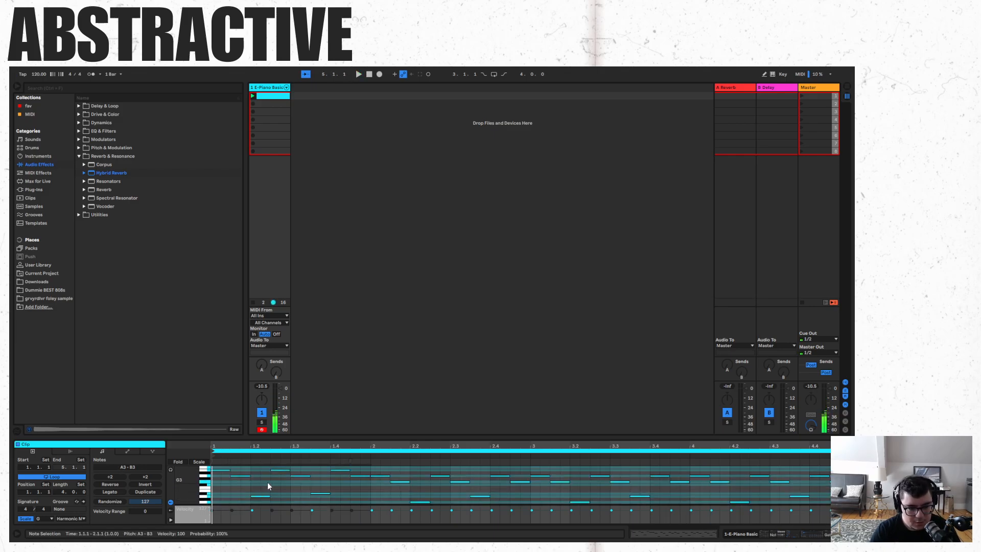
left_click_drag(335, 484, 240, 510)
key("Down")
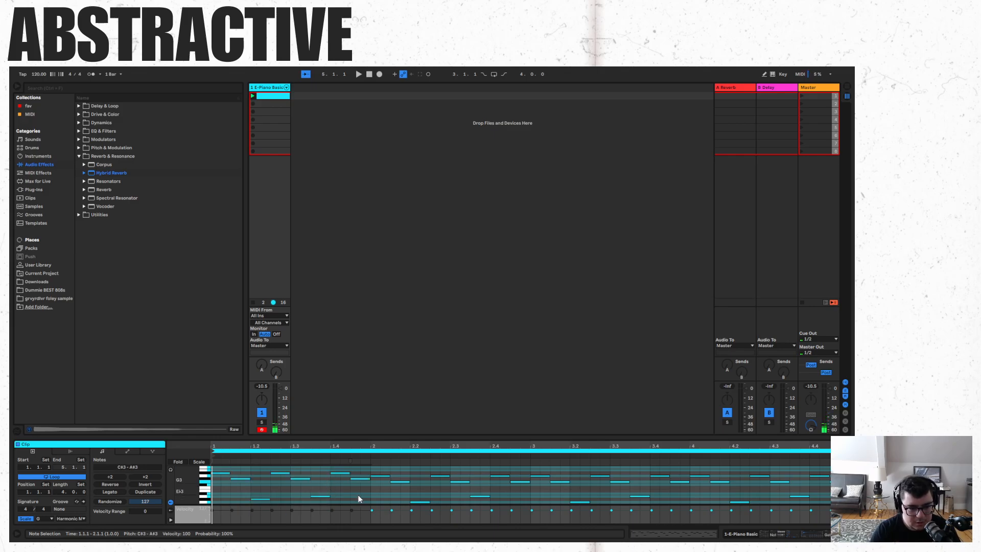
left_click(353, 498)
left_click_drag(335, 489, 312, 509)
key("Up")
left_click(341, 492)
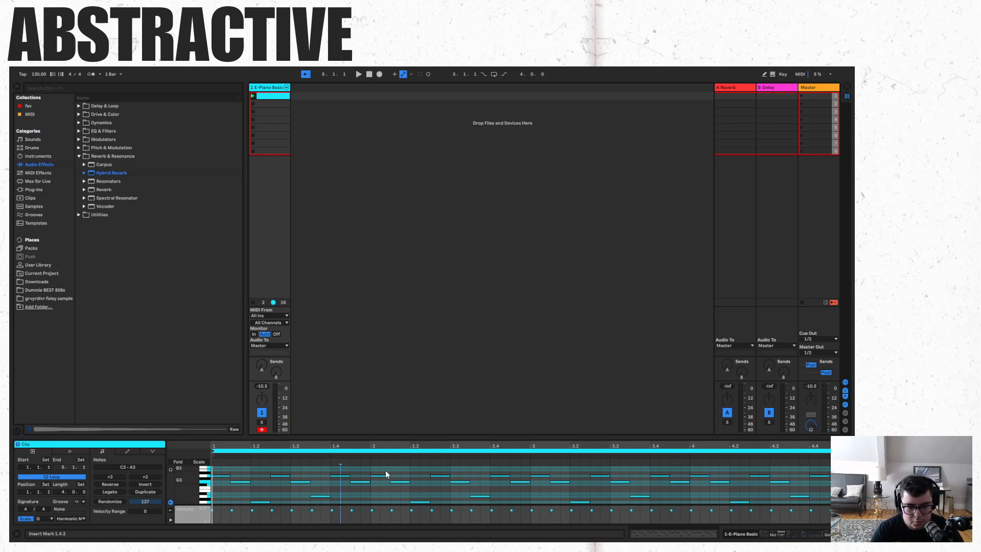
- Try lowering the notes from the end of bar 2 through bar 4 by two semitones, adjusting some notes to F#3 and B2
left_click_drag(372, 463, 163, 540)
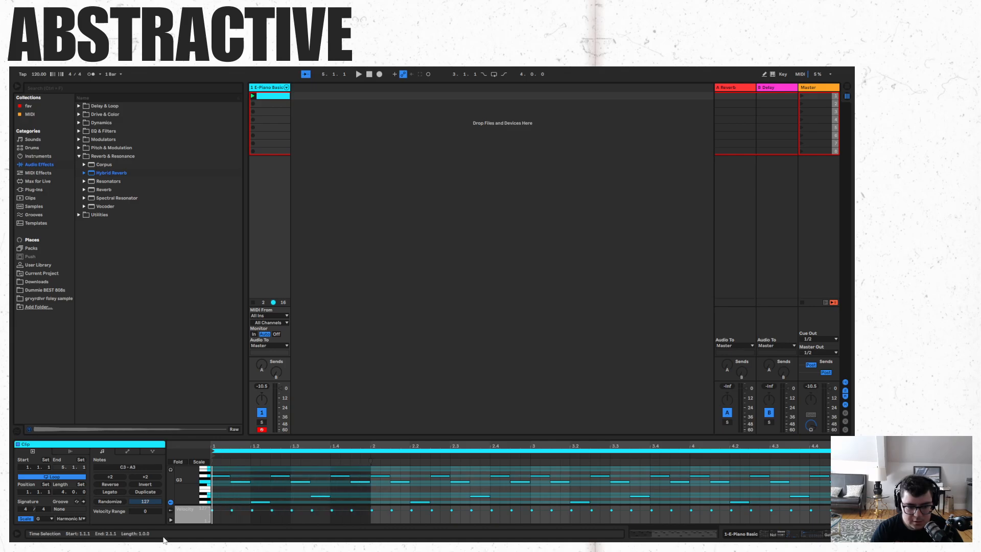
left_click_drag(351, 483, 838, 513)
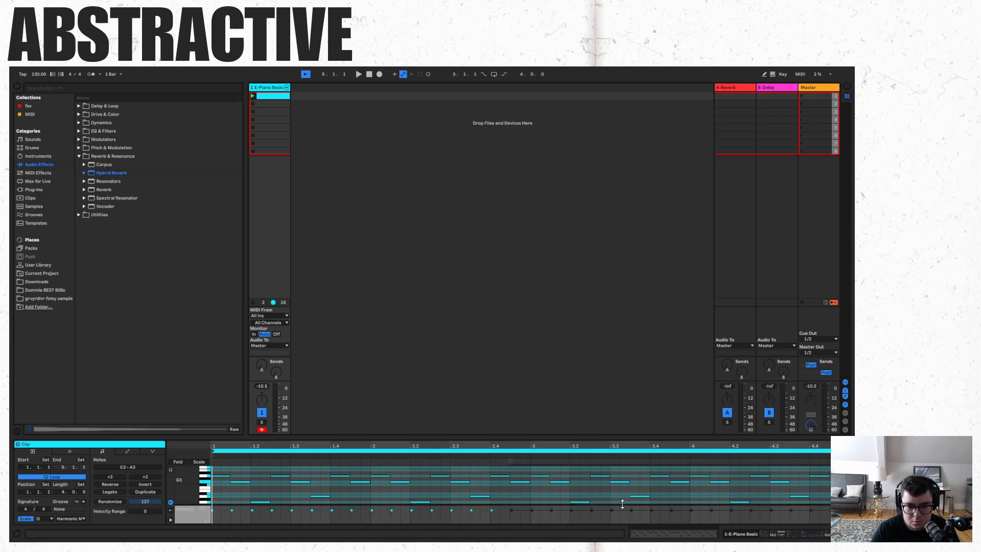
key("Down")
key("Down")
left_click_drag(557, 486, 839, 479)
key("Up")
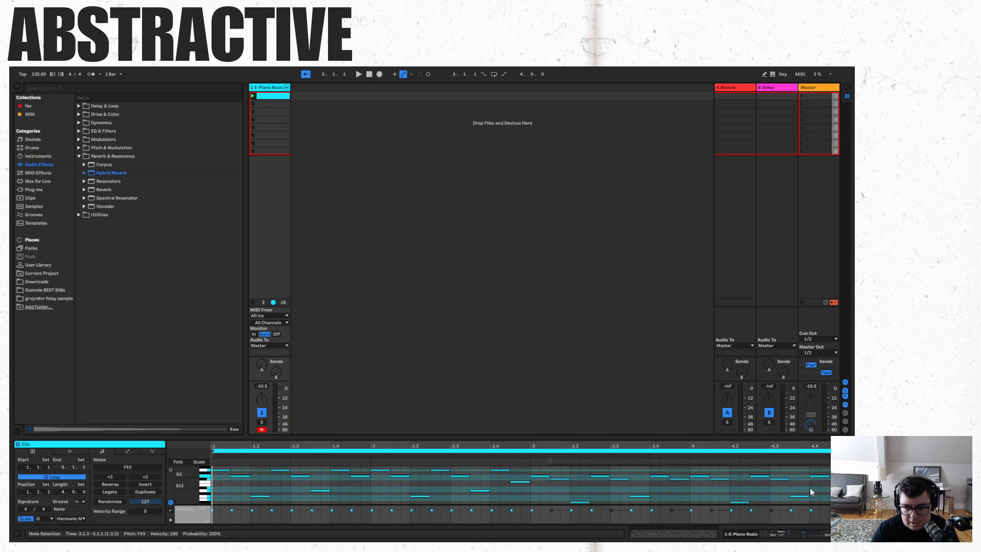
scroll(809, 489, "down", 2)
left_click_drag(761, 488, 572, 505)
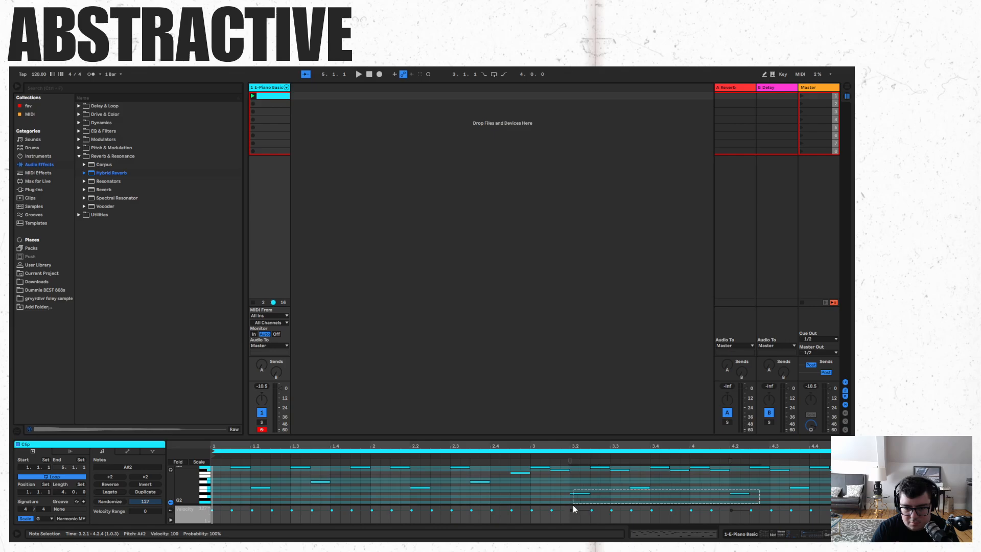
key("Up")
left_click(699, 483)
- Play the clip and undo the latest pitch changes made up to the end of bar 4
key("space")
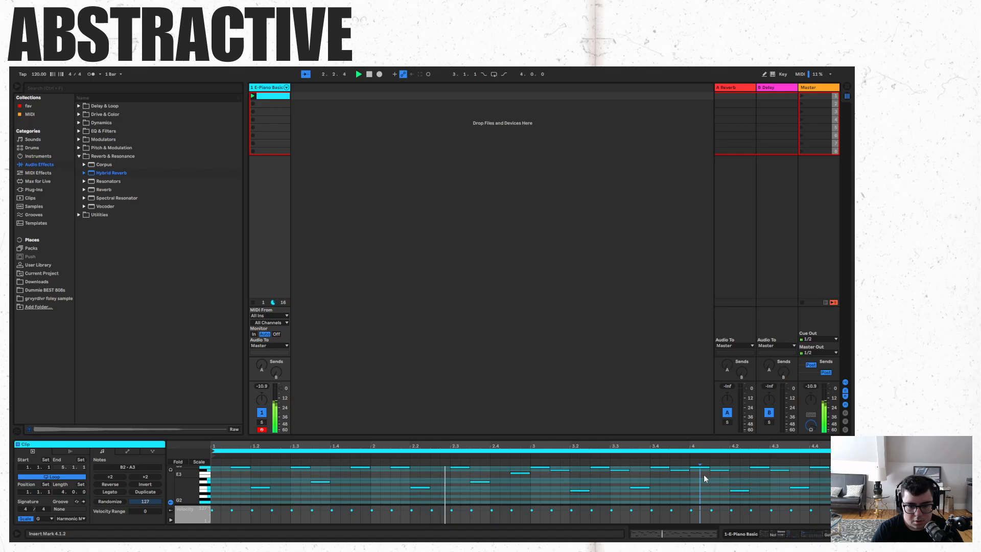
scroll(700, 476, "up", 2)
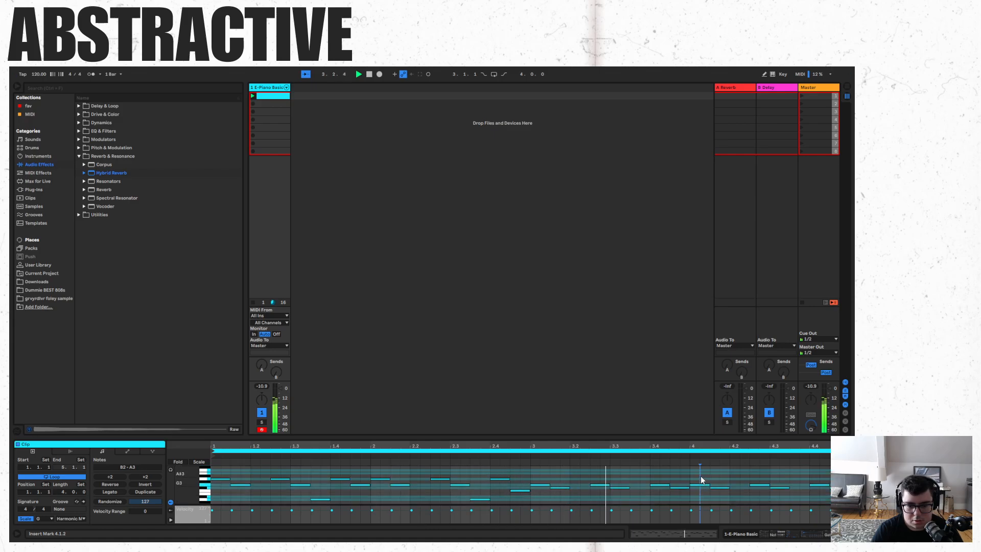
key("space")
key("ctrl+z")
key("ctrl+z")
key("ctrl+z")
key("ctrl+z")
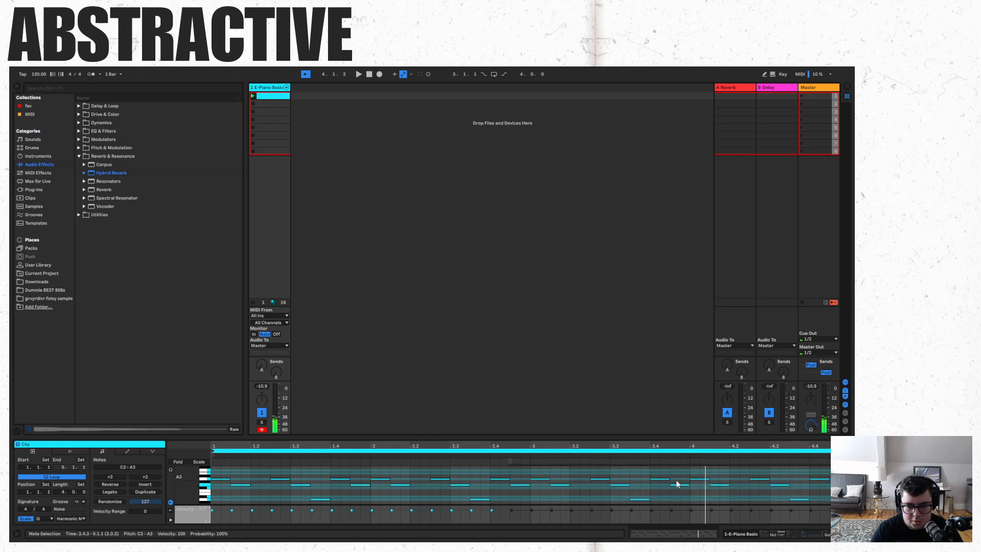
- Duplicate all the notes of the four-bar pattern into bars 5 to 8 and extend the clip loop to 8 bars
key("ctrl+a")
key("ctrl+d")
left_click_drag(561, 445, 705, 444)
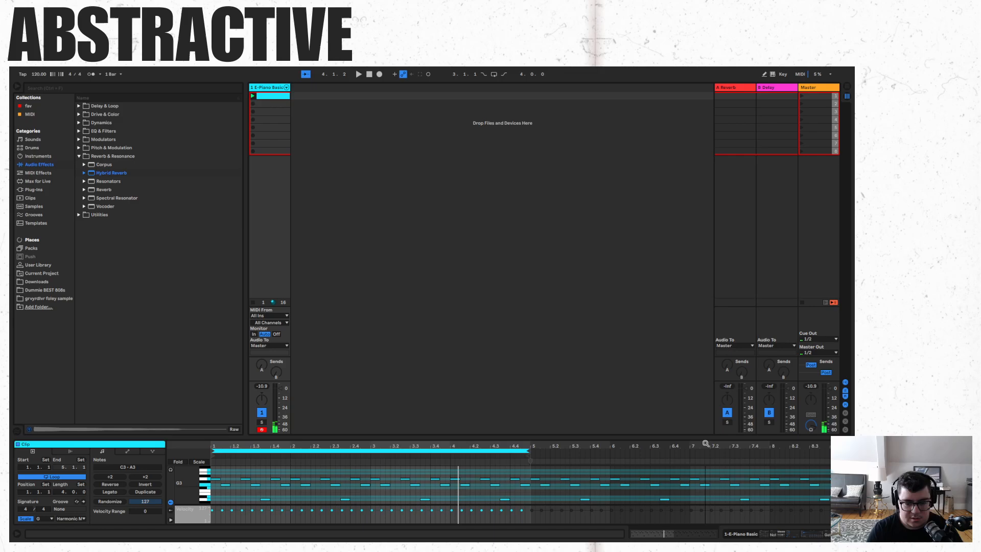
left_click_drag(532, 451, 814, 452)
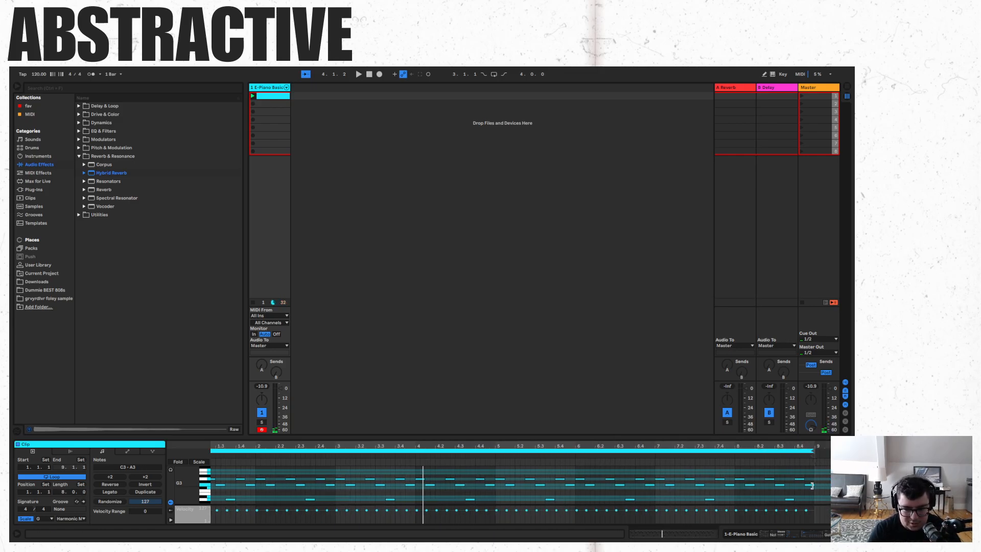
- Raise all the notes in bars 5 to 8 by six semitones, to the range F#3–E♭4
left_click(496, 473)
scroll(524, 488, "down", 3)
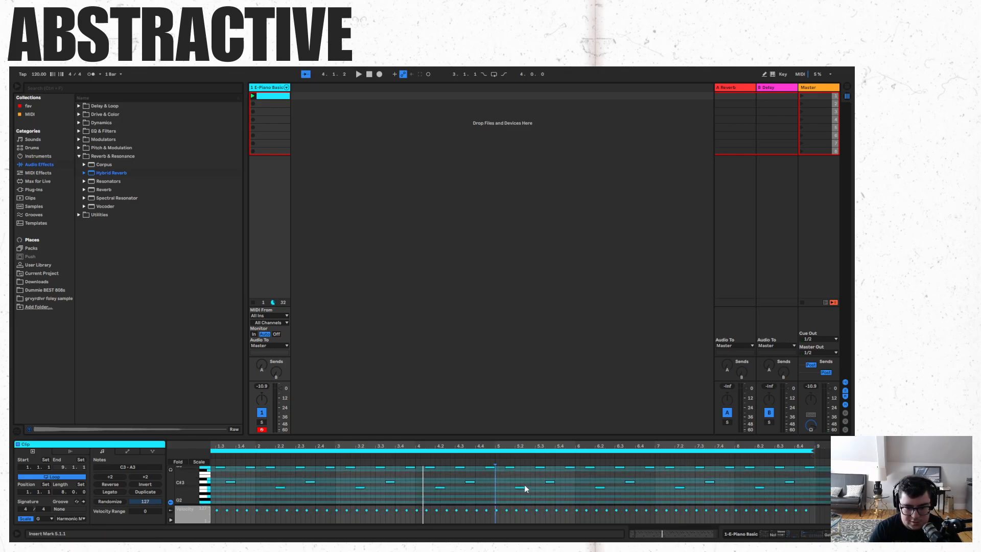
scroll(668, 497, "up", 3)
scroll(509, 487, "down", 3)
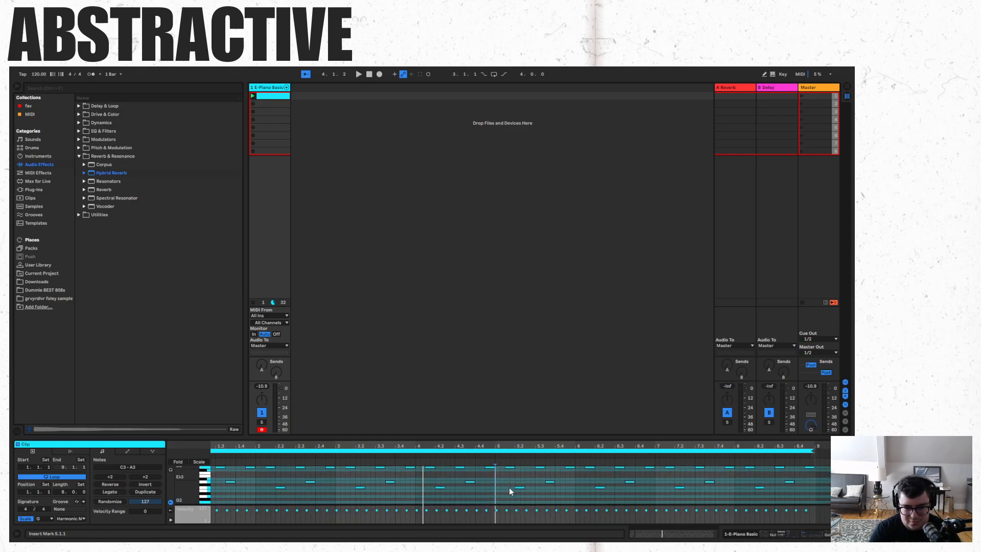
mouse_move(500, 490)
left_mouse_down()
mouse_move(818, 478)
mouse_move(500, 483)
left_mouse_up()
scroll(808, 475, "up", 3)
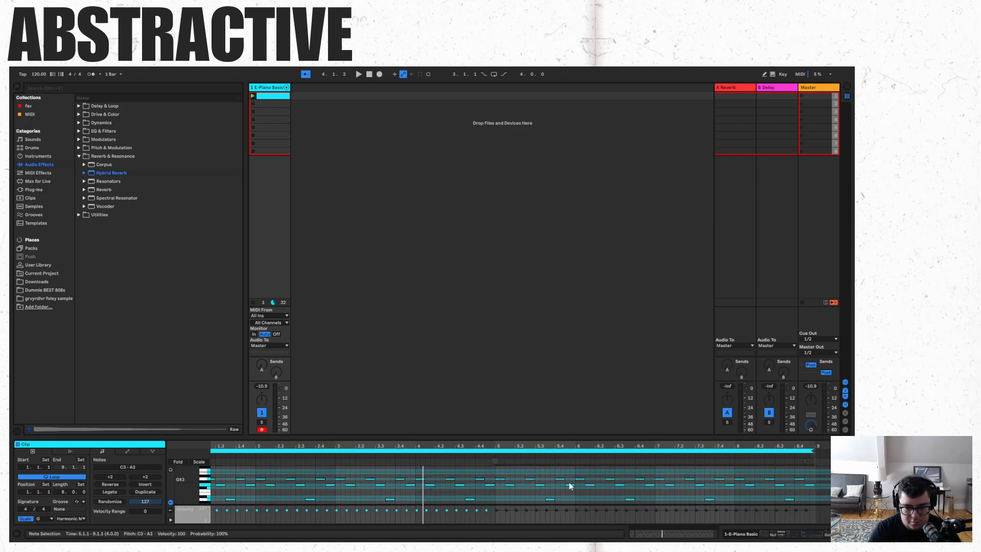
key("Up")
key("Up")
key("Up")
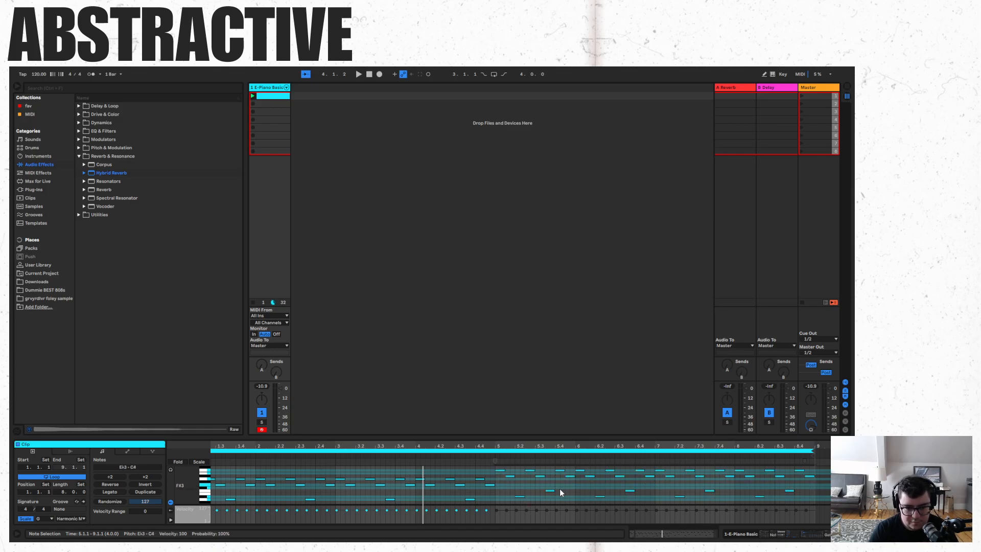
key("Up")
key("Up")
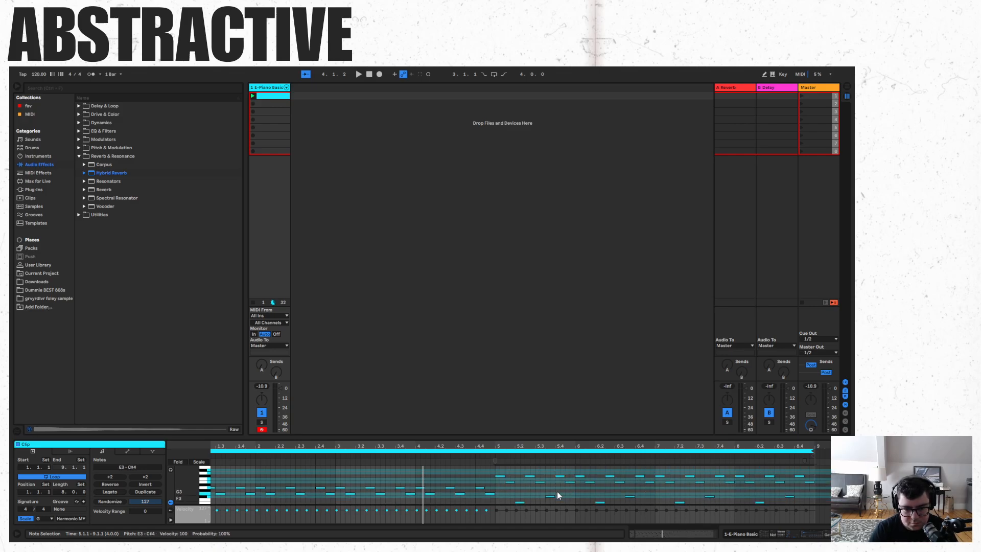
key("Up")
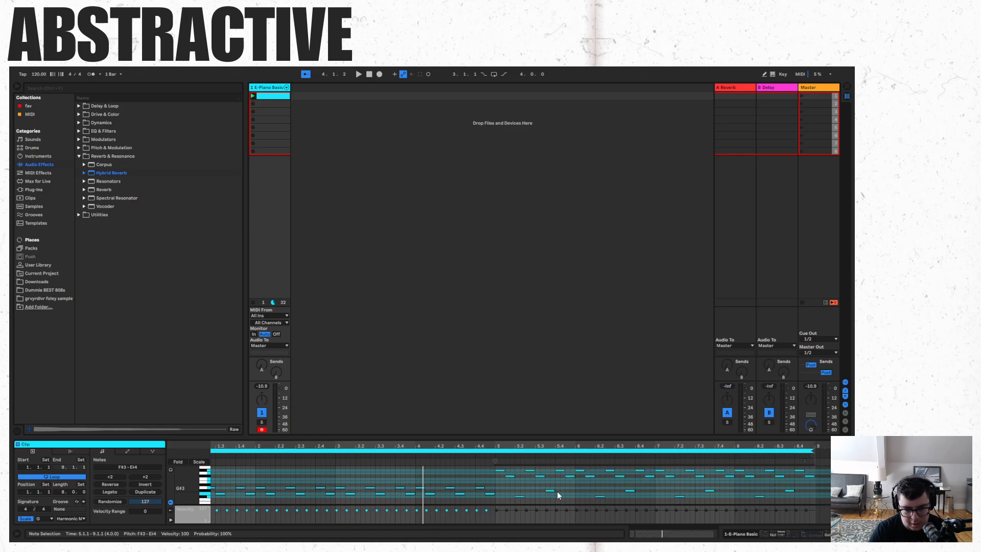
- Adjust bars 5 to 8 so the low notes are G3 and A3 and the upper notes D4 and E♭4, and play the clip
left_click_drag(502, 483, 513, 501)
key("Up")
scroll(795, 483, "down", 1)
key("Up")
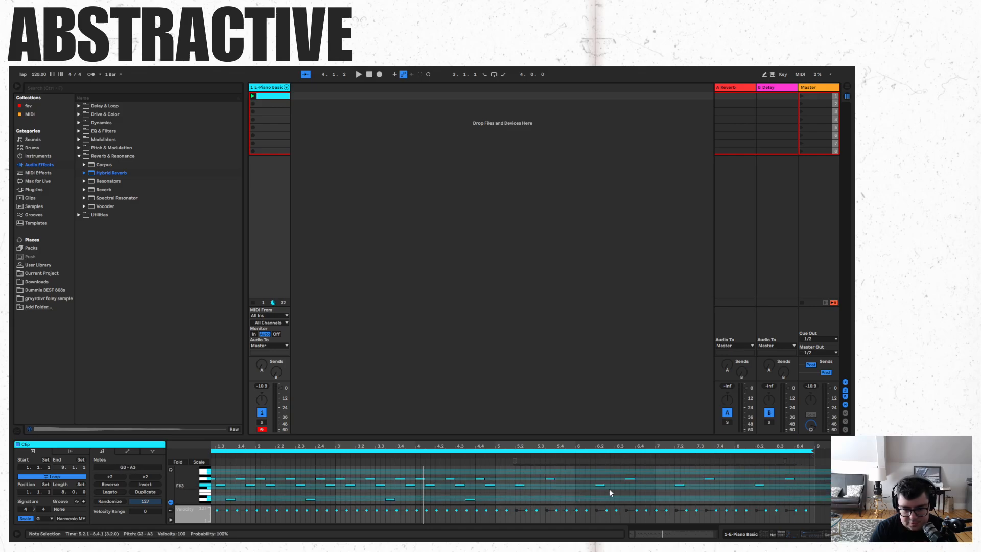
scroll(603, 491, "up", 2)
left_click(586, 488)
key("space")
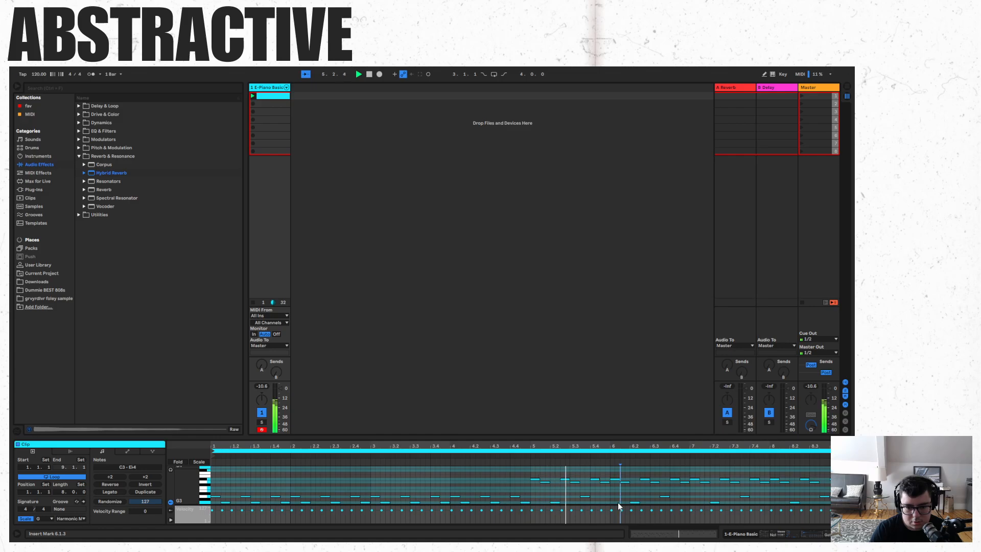
- Lower the upper notes in bars 5 to 8 and select that section's low notes while the clip plays
left_click_drag(532, 485, 850, 467)
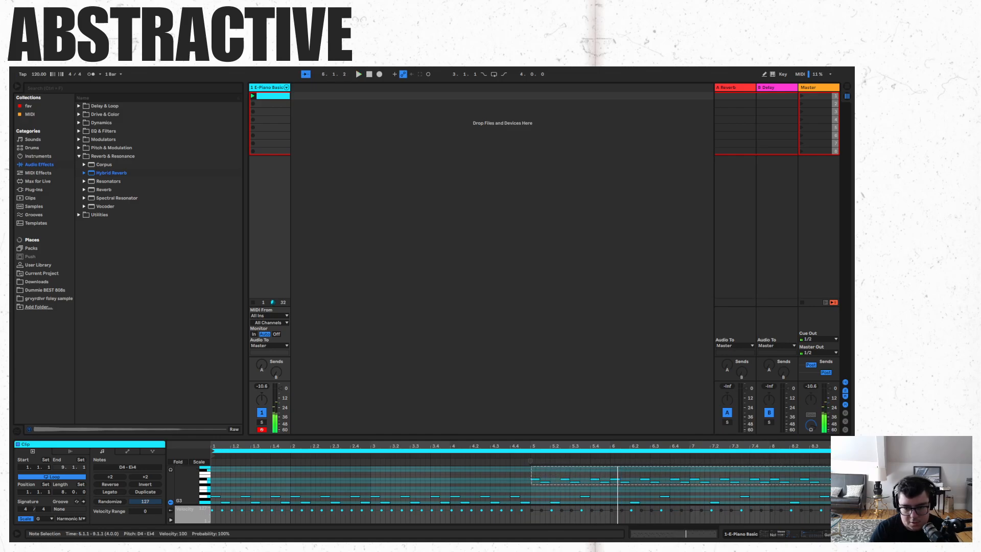
key("Down")
key("Down")
scroll(679, 492, "down", 3)
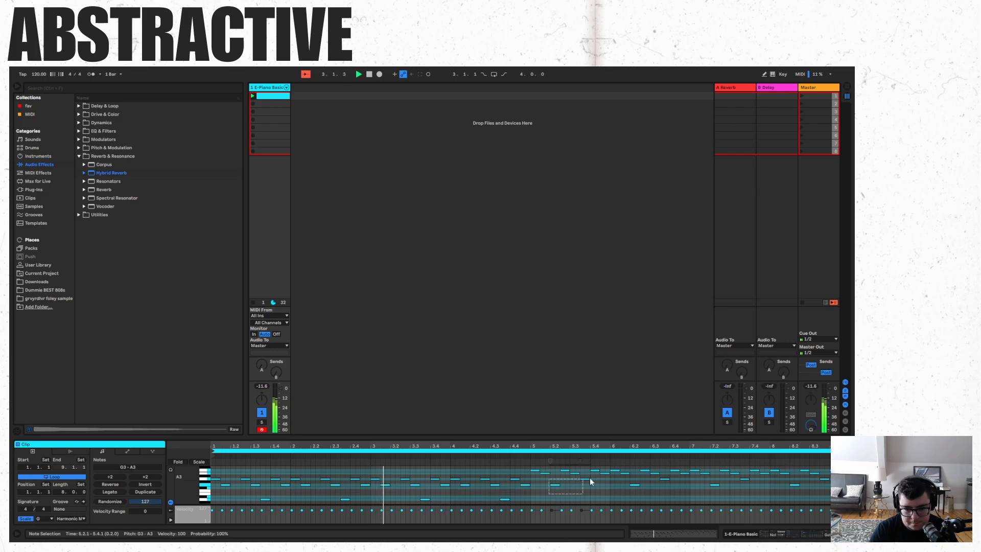
left_click_drag(554, 494, 840, 476)
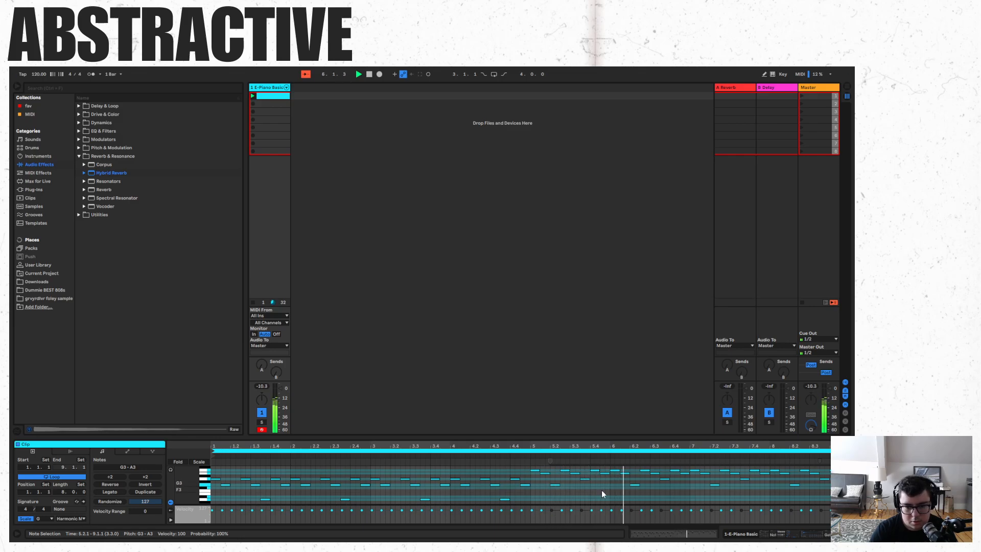
- Move the Gated Delay between E-Piano Basic and the Grain Delay in the E-Piano track's device chain
left_click(274, 88)
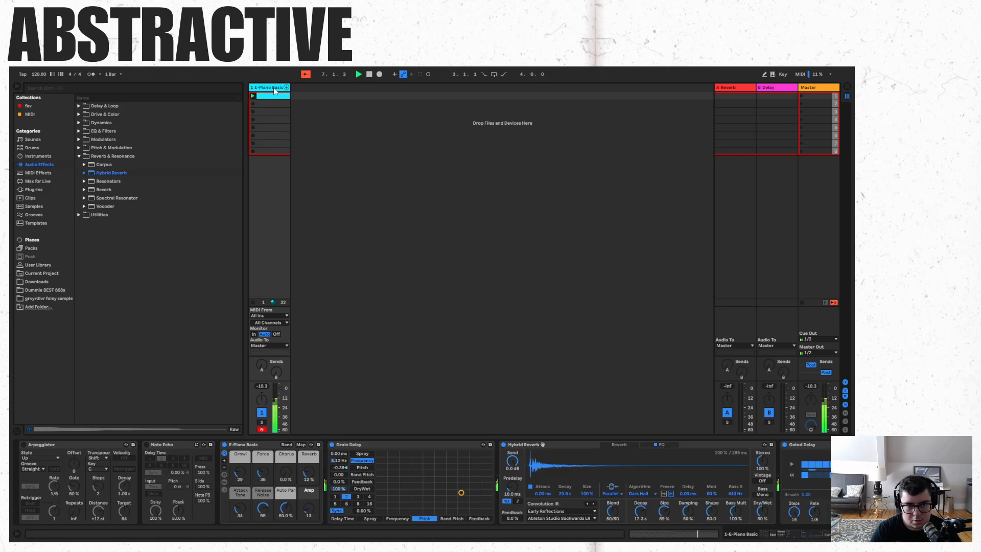
left_click_drag(806, 532, 824, 535)
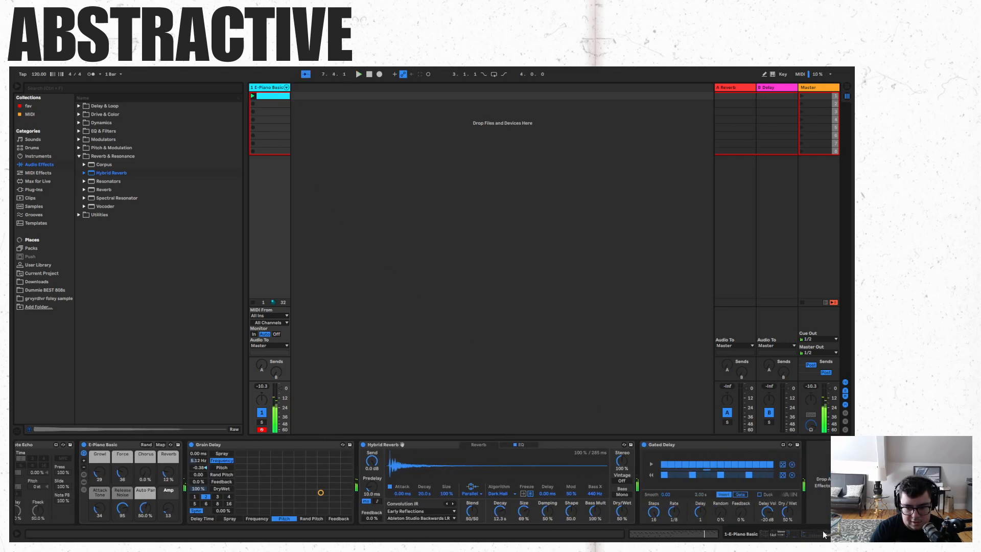
left_click_drag(746, 446, 358, 475)
left_click_drag(428, 474, 404, 474)
left_click_drag(426, 444, 191, 486)
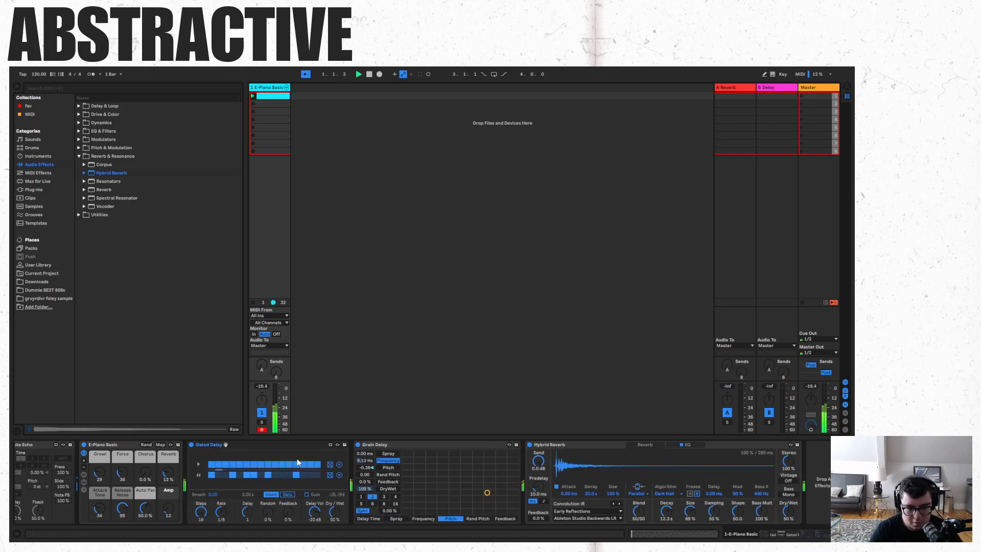
- Bypass the Grain Delay during playback, check the clip's notes and return to the track's device chain
left_click(359, 444)
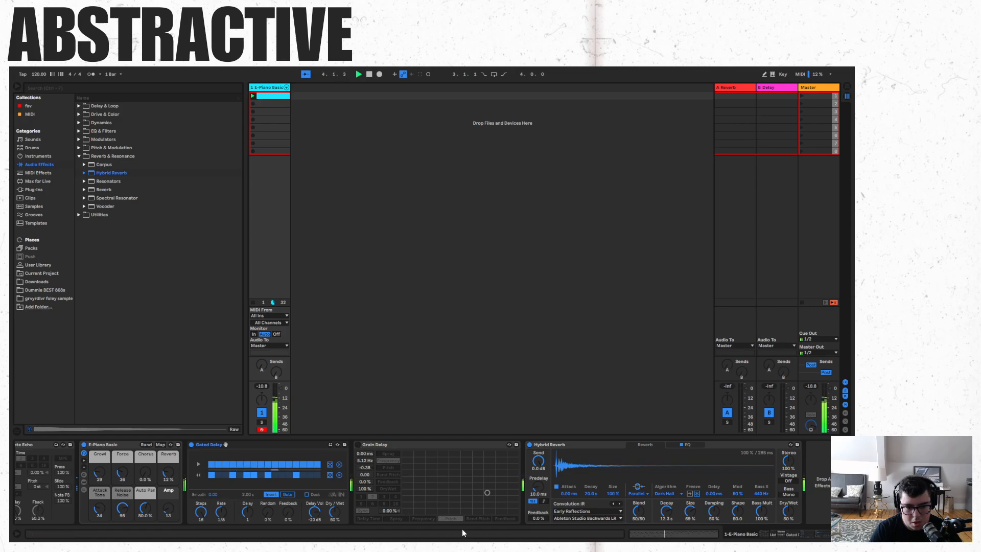
left_click(696, 535)
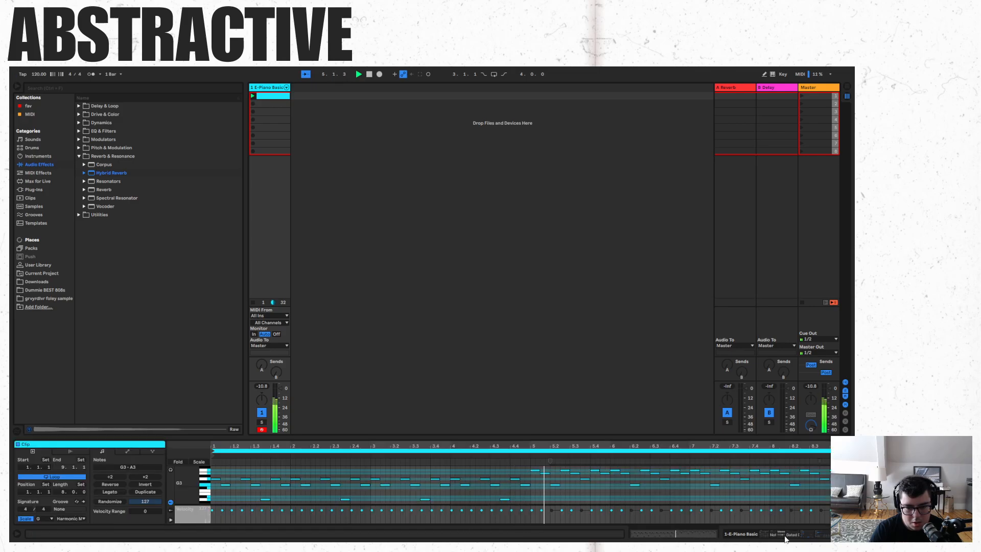
left_click(763, 537)
left_click_drag(800, 536, 745, 538)
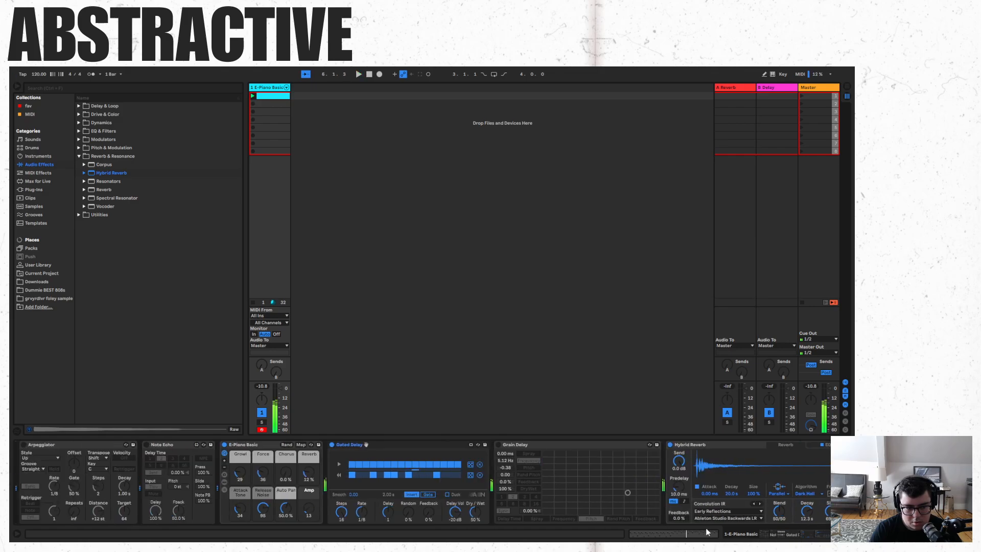
- Audition the Note Echo by enabling it while the clip plays from the start, and switch it off again
left_click(147, 445)
key("space")
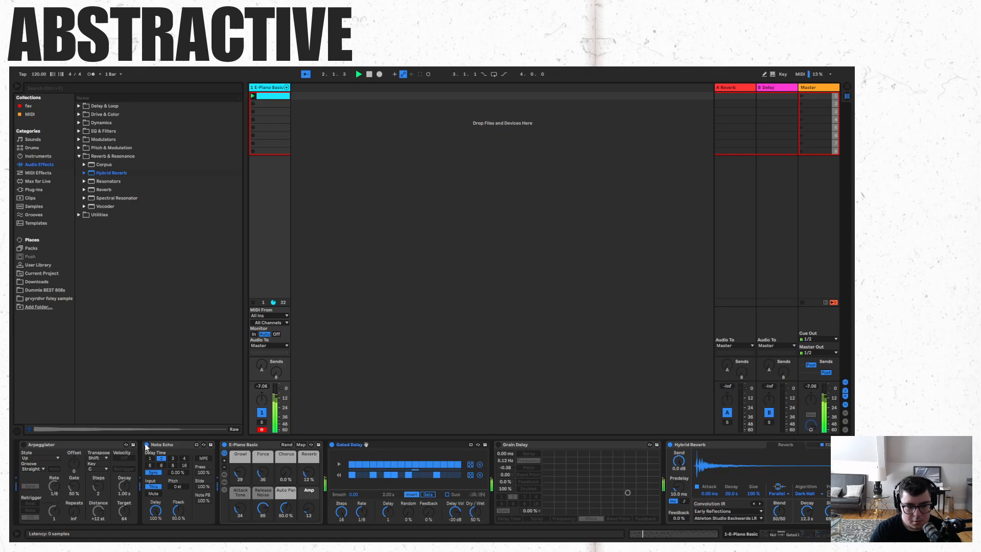
left_click(146, 444)
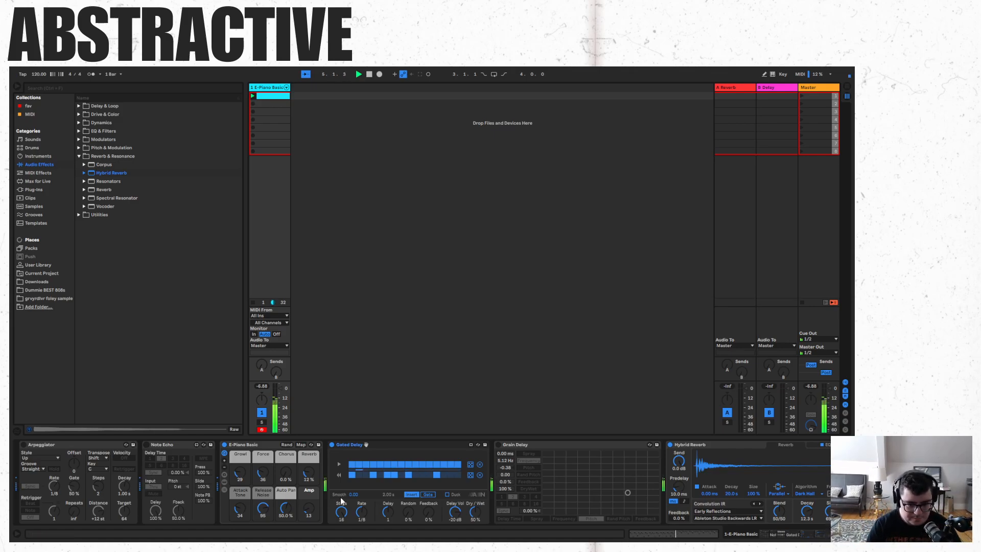
- Re-enable the Grain Delay, try a higher frequency on its XY pad, and cut the device from the E-Piano chain
left_click(499, 445)
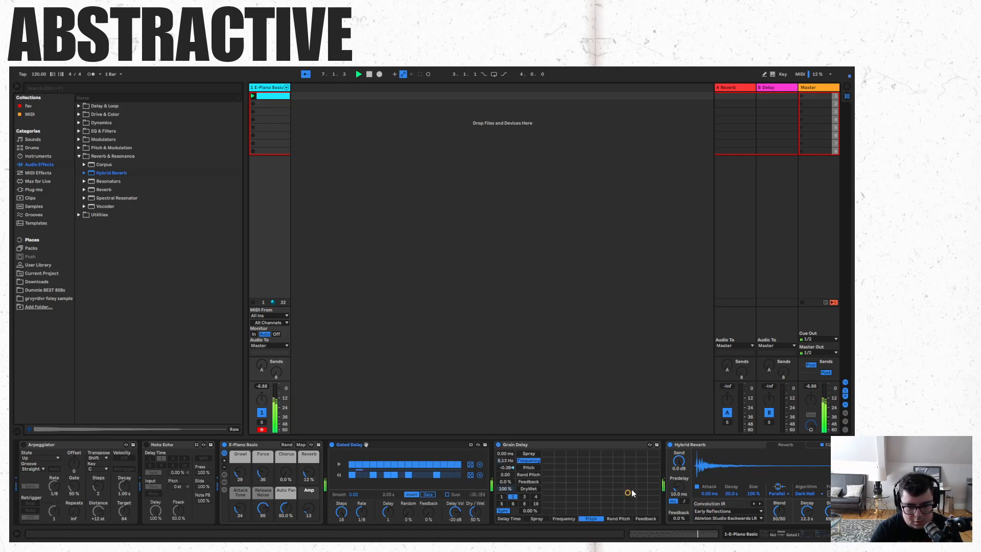
left_click_drag(628, 492, 622, 464)
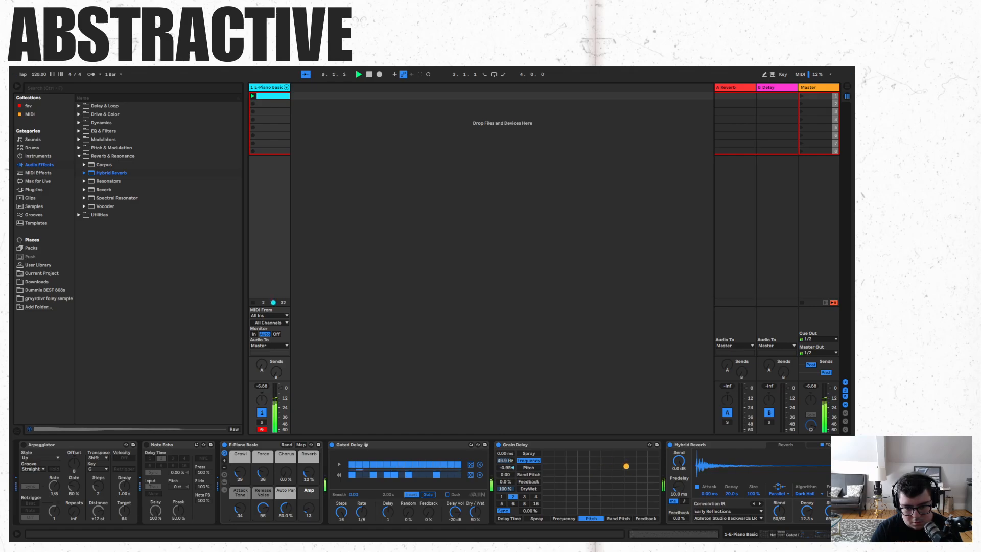
right_click(626, 443)
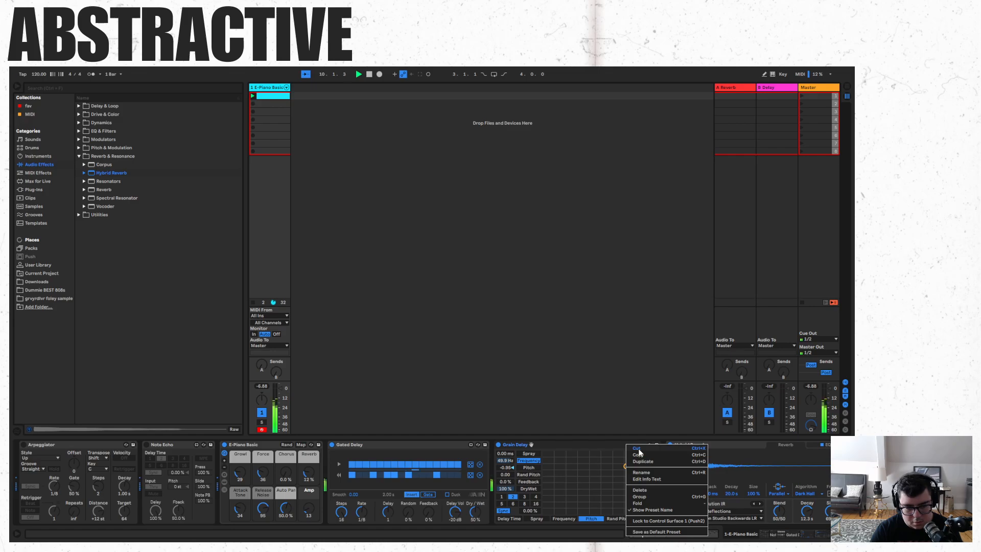
left_click(637, 448)
- Add a default Filter Delay after the Hybrid Reverb, play the clip and set the L channel's delay time to 2
left_click(80, 106)
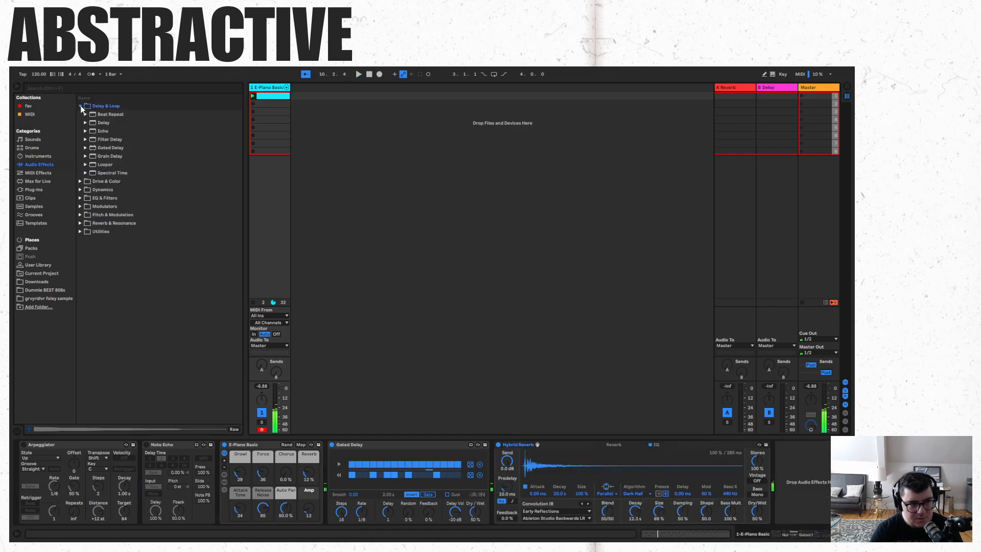
left_click_drag(108, 142, 817, 486)
key("space")
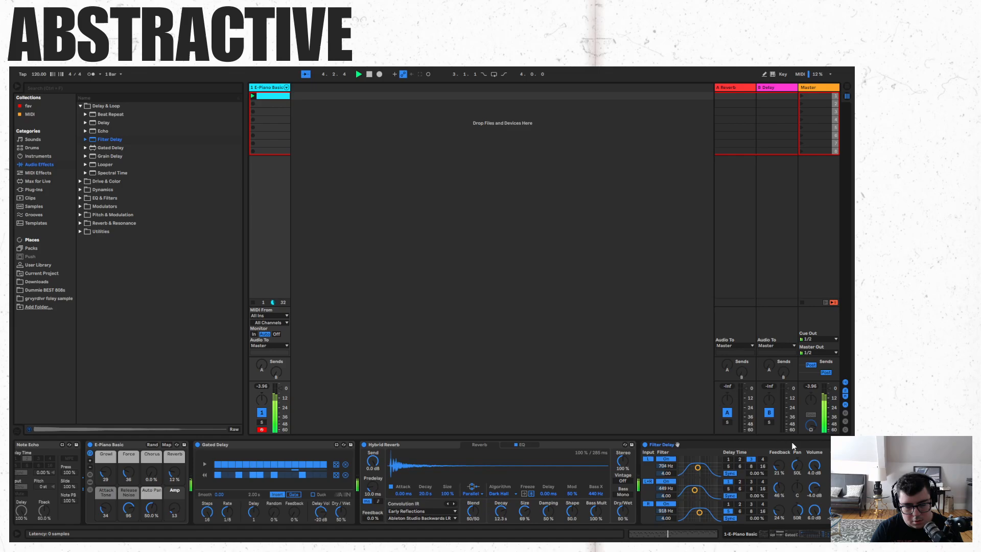
left_click(739, 459)
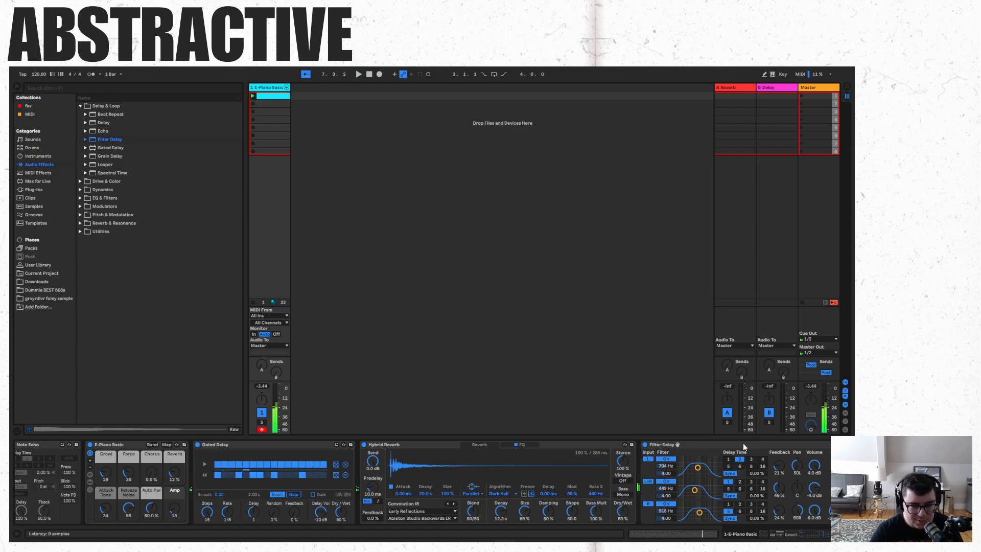
- List the Filter Delay presets in the browser and check the options available for the loaded device
left_click(86, 139)
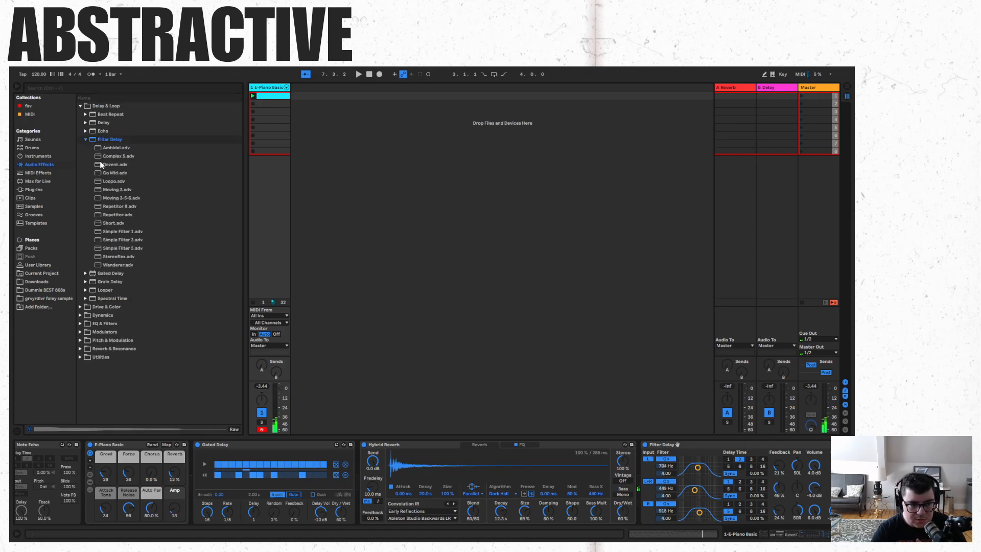
right_click(682, 444)
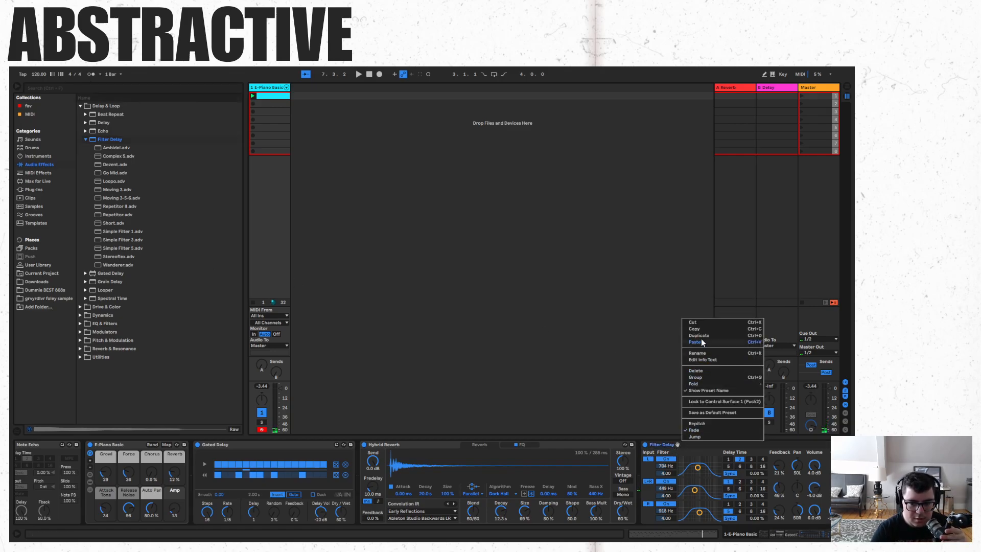
left_click(564, 386)
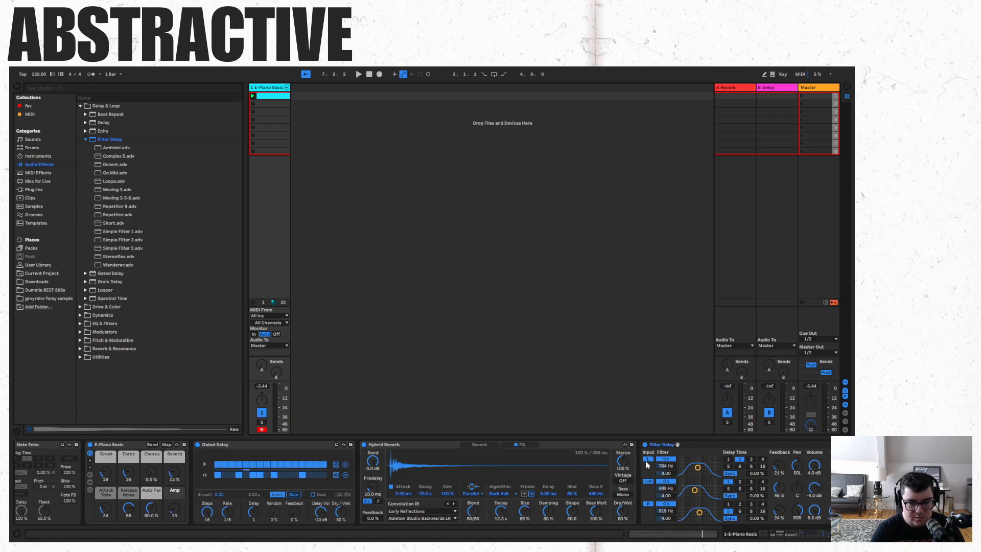
right_click(707, 441)
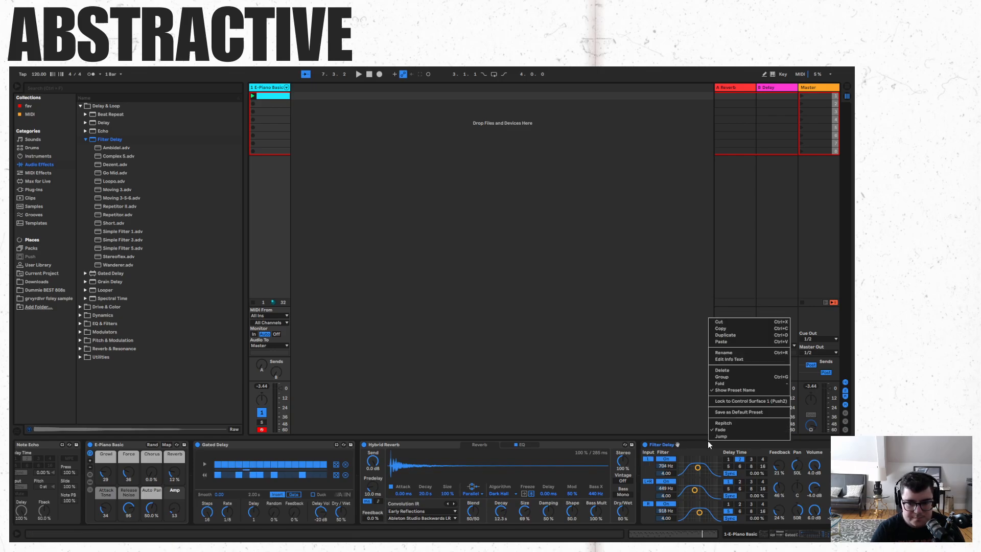
- During playback, switch the Gated Delay's third upper-row step off and on, and compare the sound with the Filter Delay bypassed and active
left_click(232, 463)
key("space")
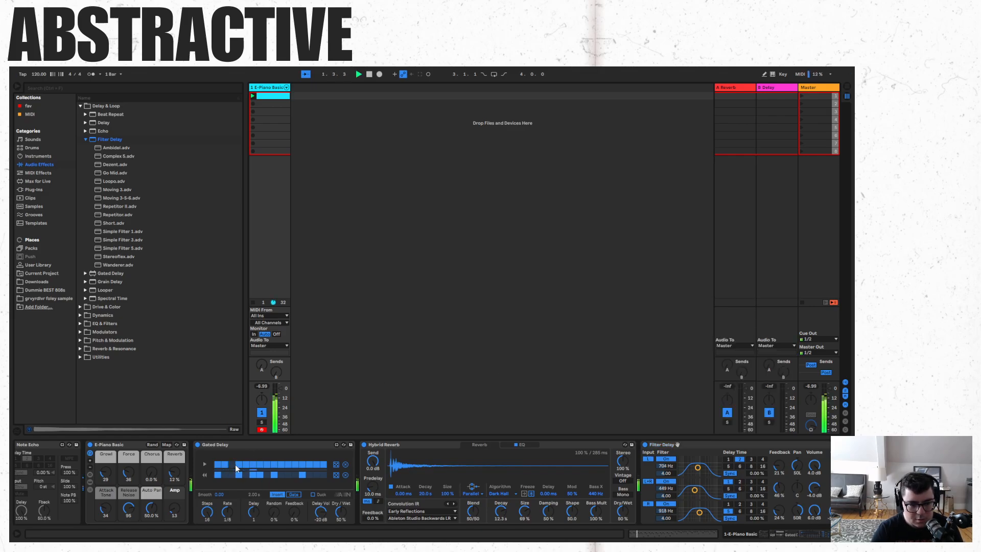
left_click(235, 464)
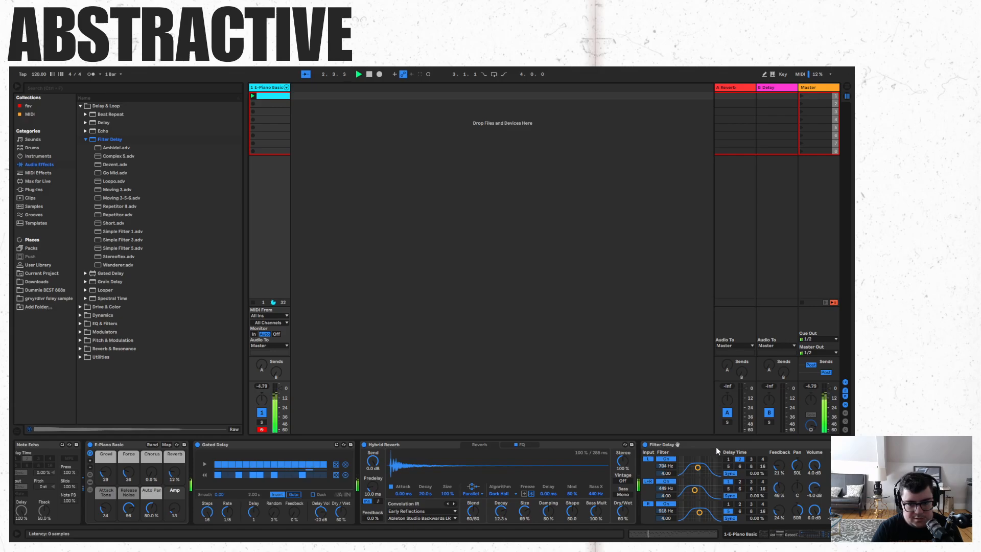
left_click(645, 445)
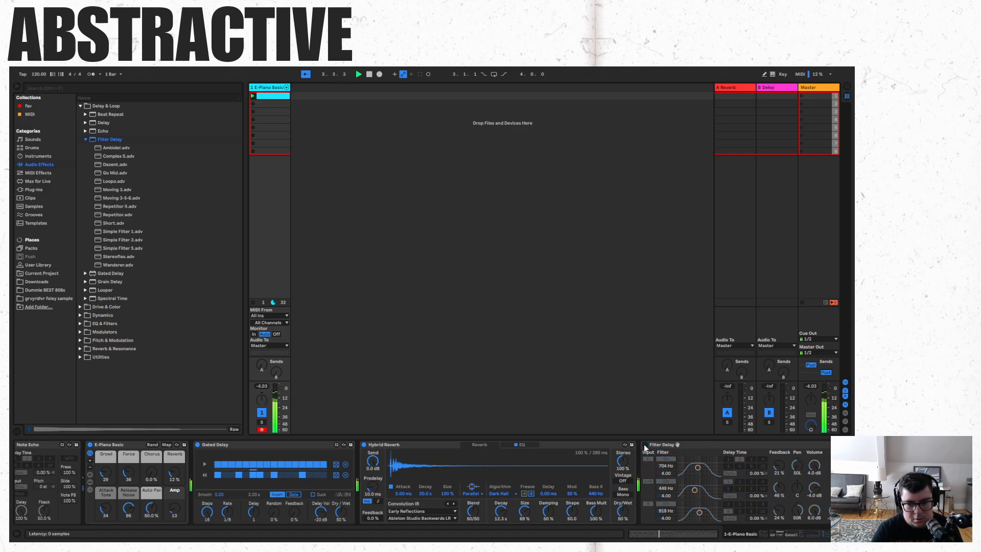
left_click(645, 445)
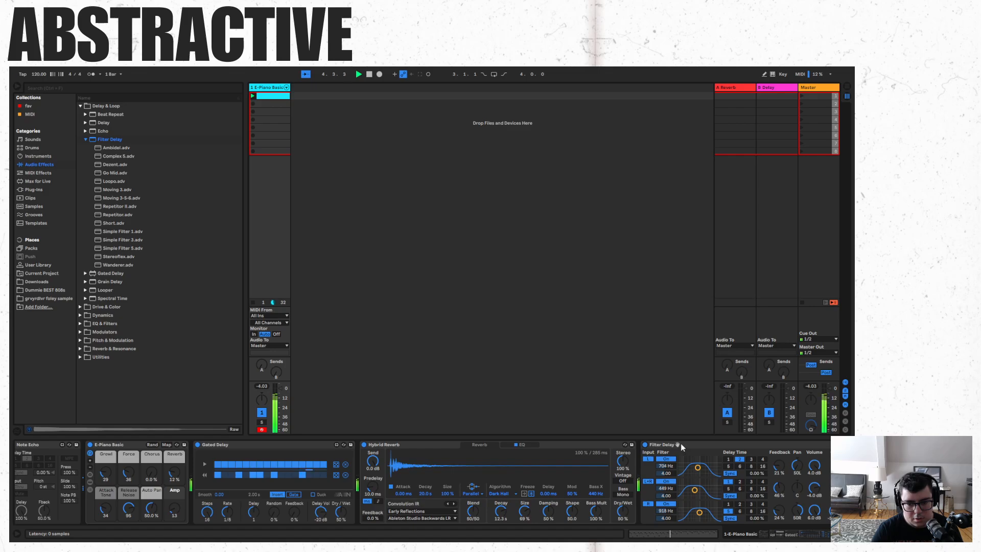
- Replace the default Filter Delay with its Short preset after the Hybrid Reverb, play the clip and show its notes
right_click(680, 444)
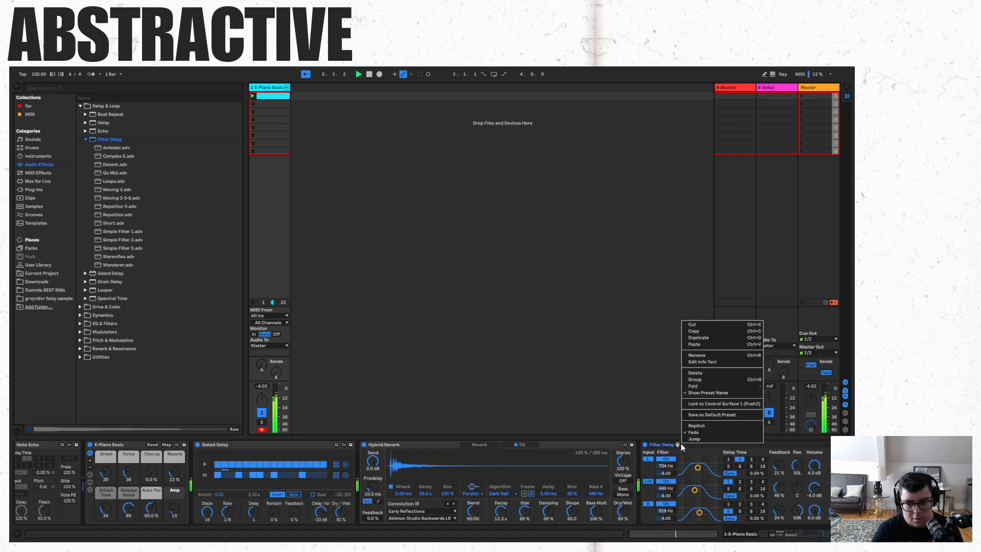
left_click(698, 323)
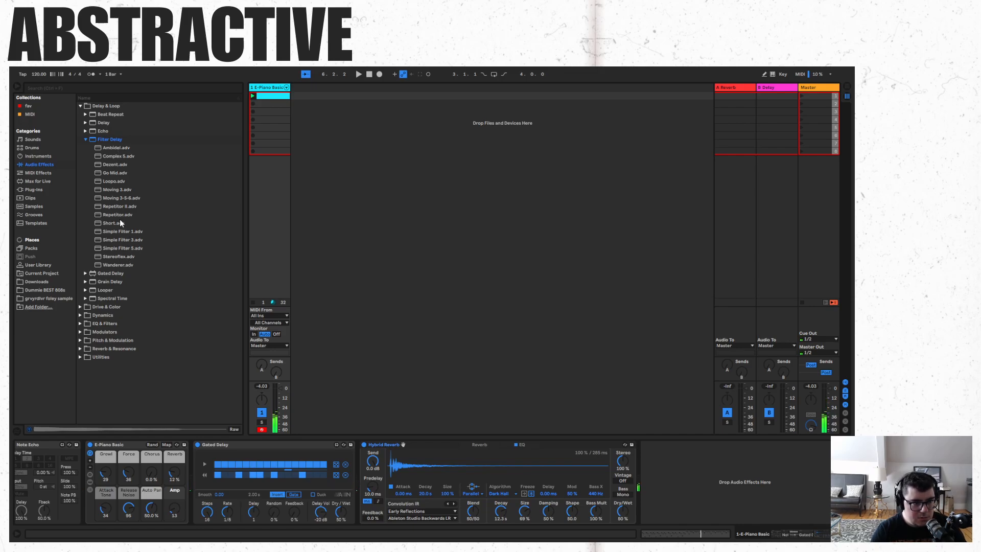
left_click_drag(120, 223, 684, 488)
key("space")
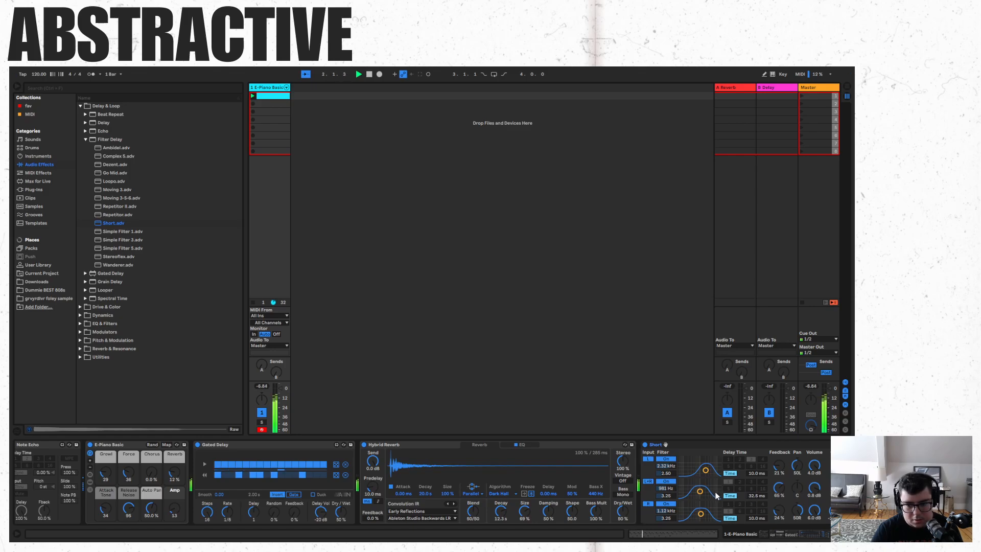
left_click(802, 531)
left_click(685, 533)
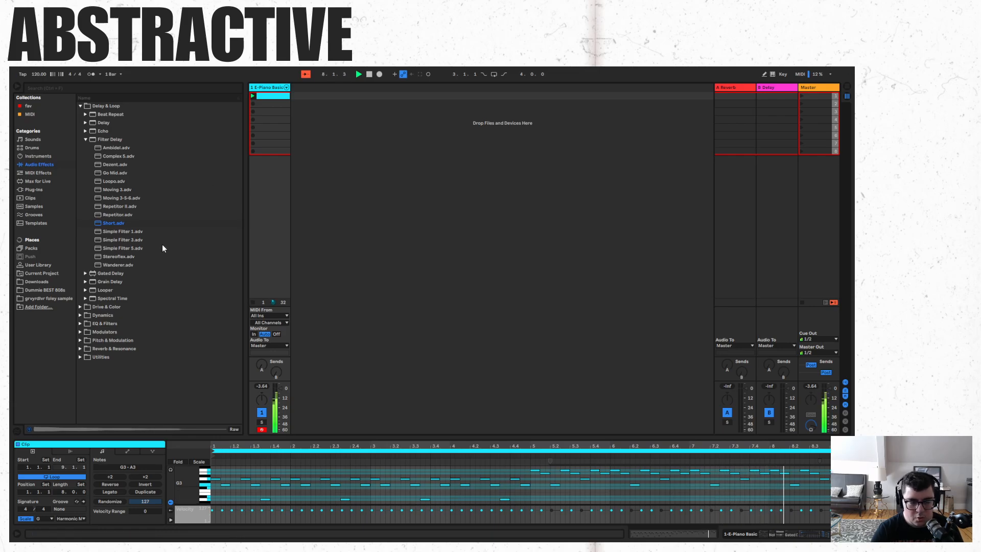
- Add an EQ Eight after the Short filter delay on the E-Piano track
left_click(85, 139)
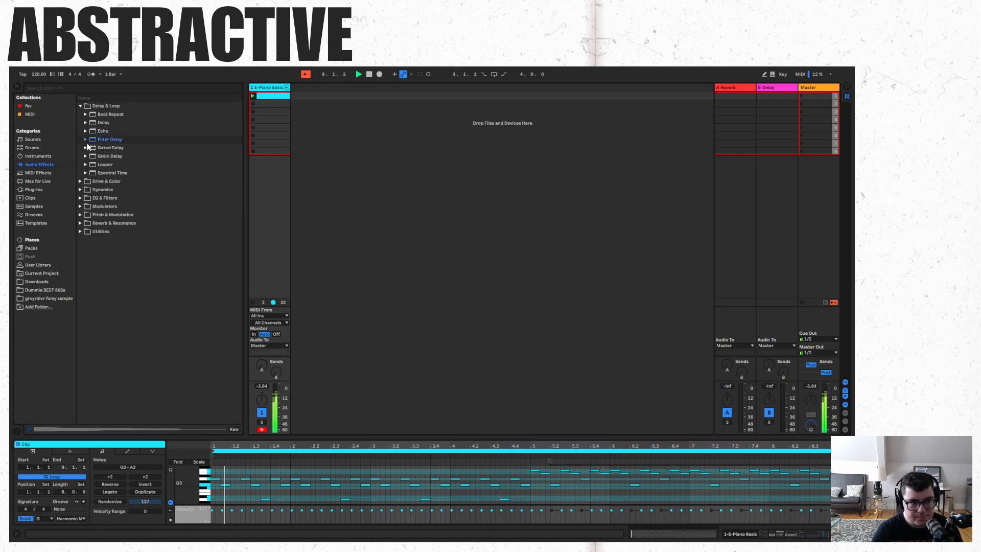
left_click(82, 198)
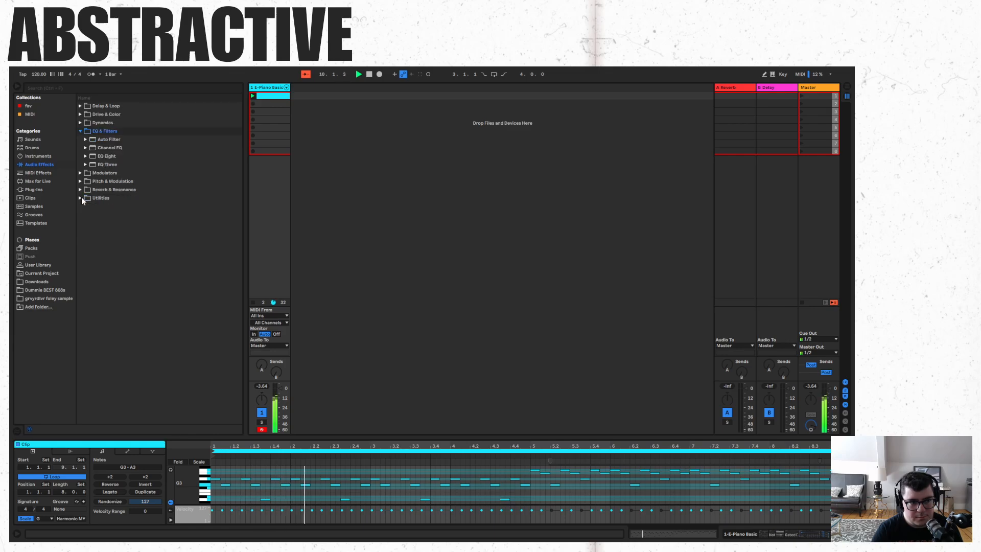
double_click(106, 156)
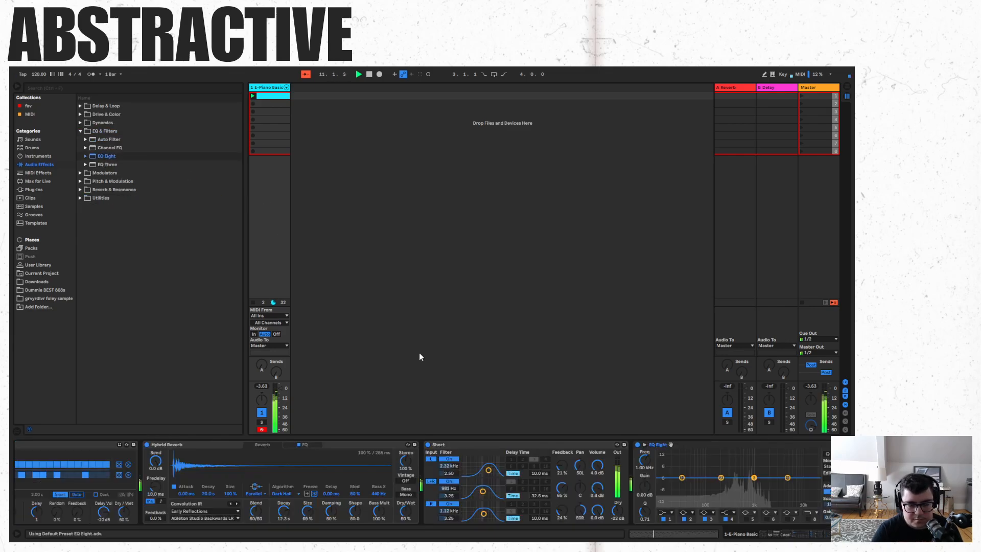
- Lower all four EQ Eight bands slightly, with band 1 at about -4.1 dB and band 4 at about -4.3 dB near 4.17 kHz
left_click_drag(754, 478, 750, 482)
left_click_drag(681, 478, 679, 482)
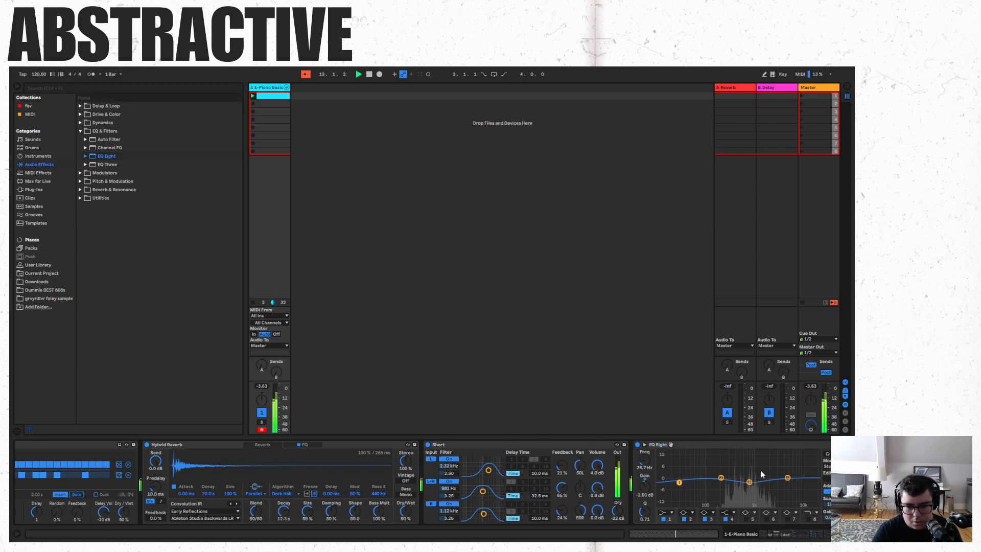
left_click_drag(788, 478, 783, 486)
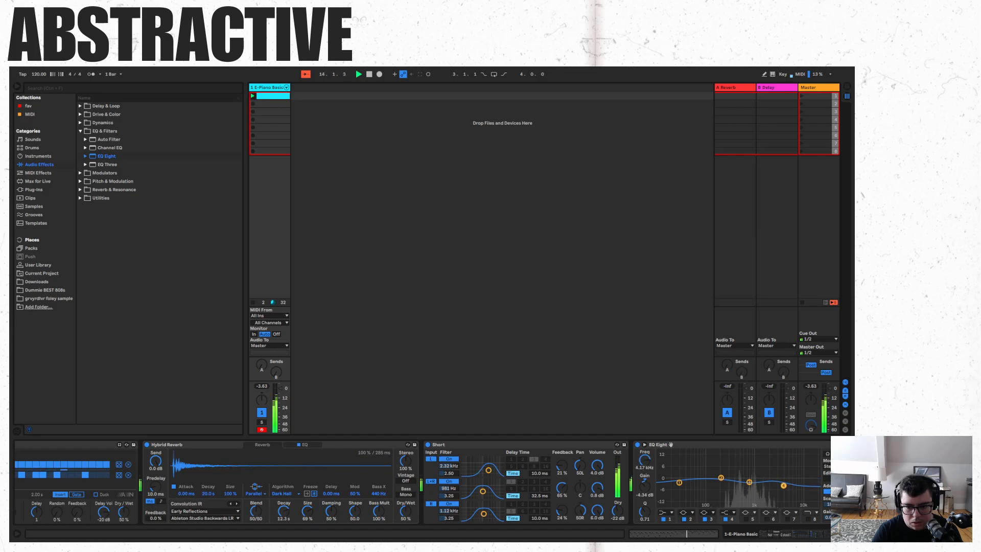
left_click_drag(720, 479, 678, 484)
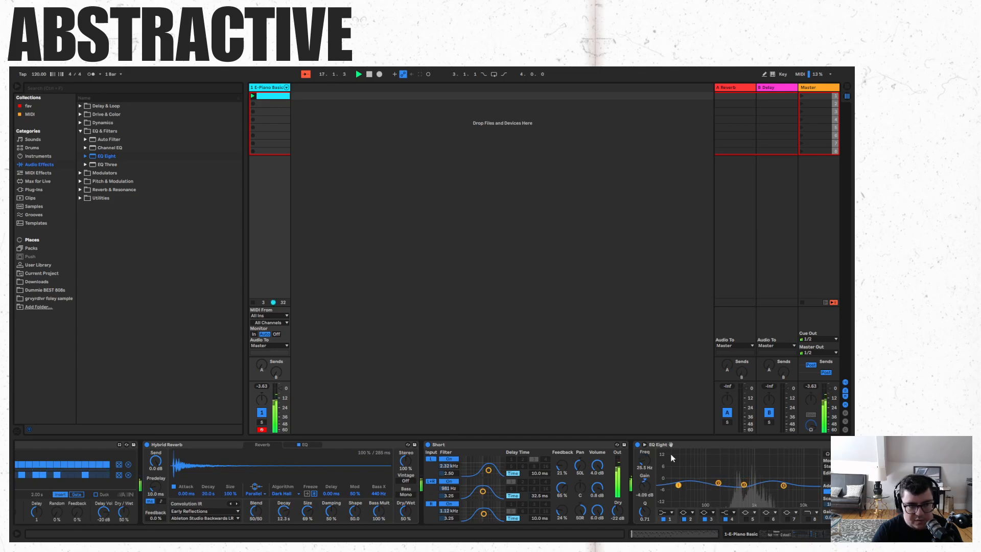
left_click(32, 148)
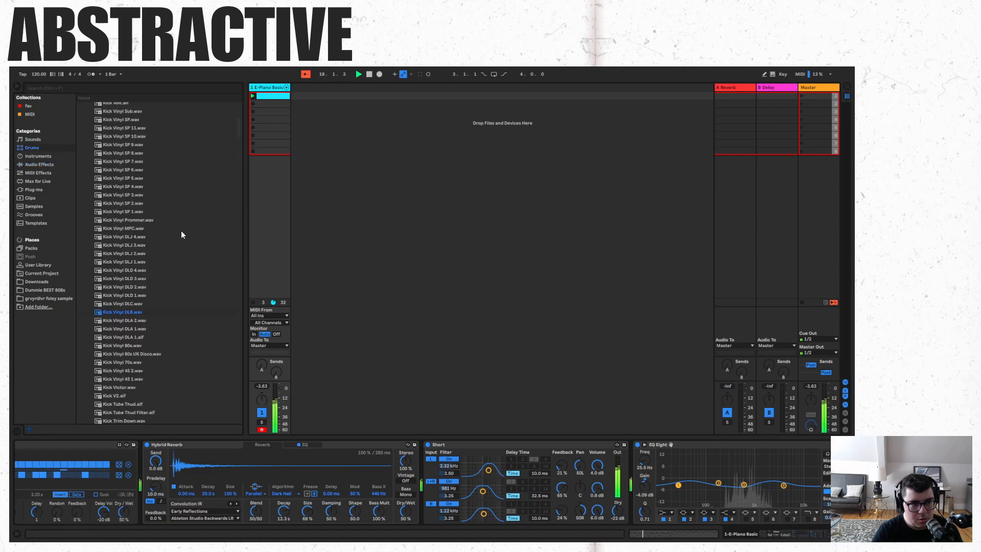
scroll(181, 265, "down", 10)
scroll(184, 307, "up", 10)
left_click(86, 190)
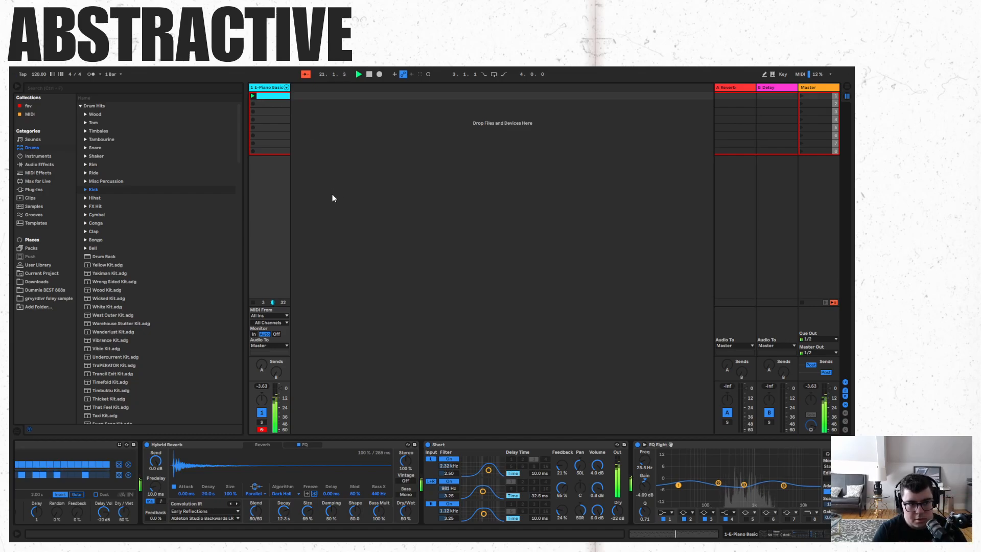
- Load the RC-20 Retro Color VST from XLN Audio after the EQ Eight on the E-Piano track and dismiss its tutorial
left_click(33, 189)
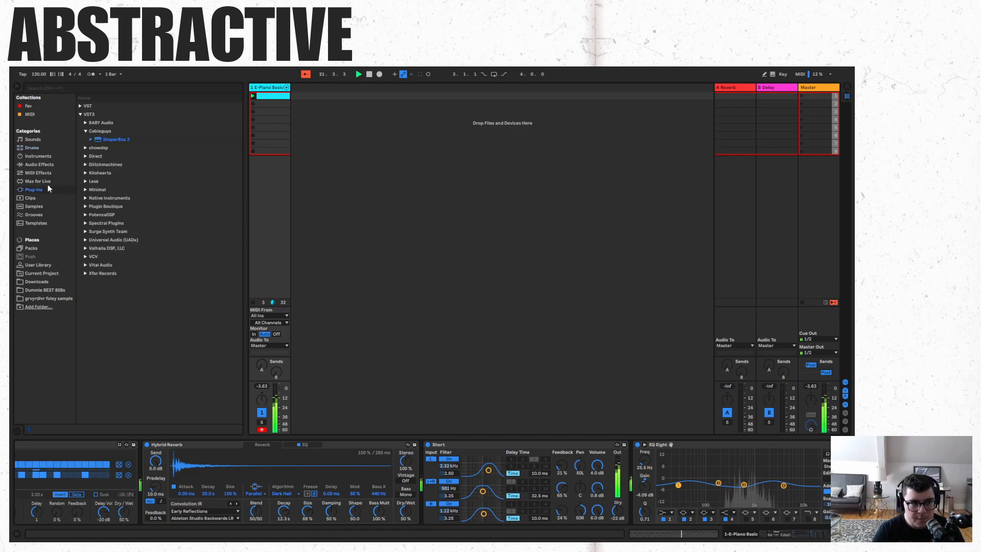
left_click(80, 114)
left_click(79, 106)
left_click(85, 123)
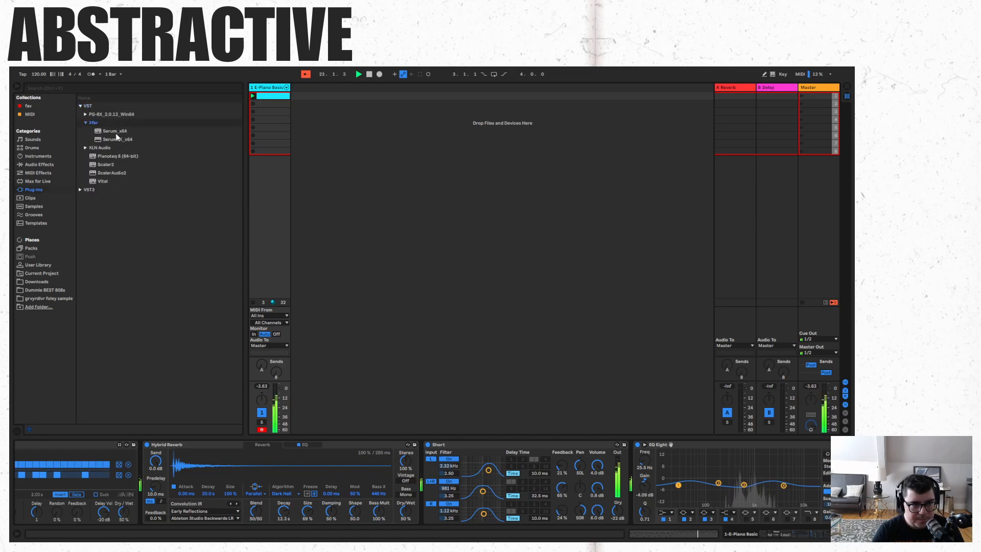
left_click(85, 149)
left_click_drag(110, 140, 297, 228)
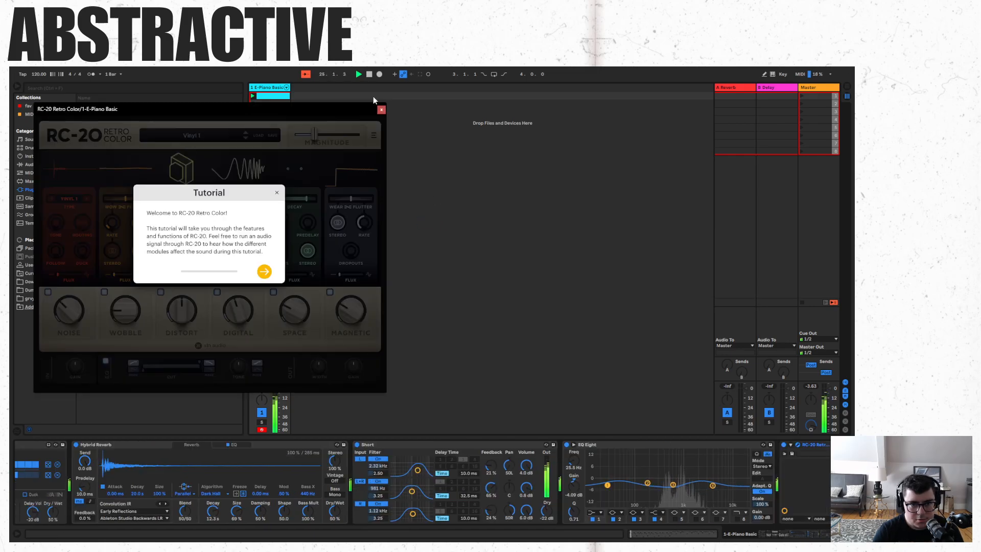
left_click(277, 194)
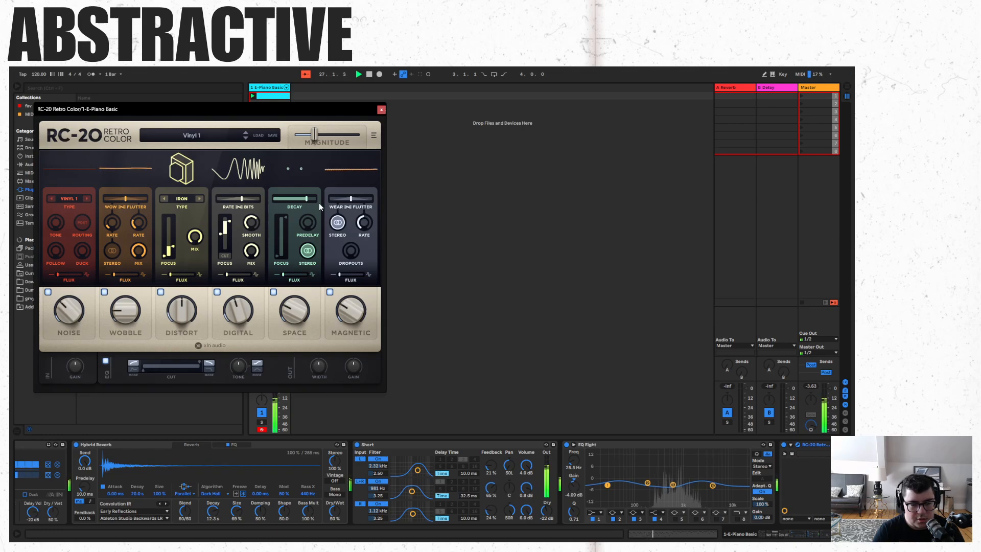
- Set the RC-20's Wobble to 0% and Magnetic to 100%, bypassing and re-enabling the Space module to compare
mouse_move(125, 310)
left_mouse_down()
mouse_move(109, 137)
mouse_move(119, 322)
left_mouse_up()
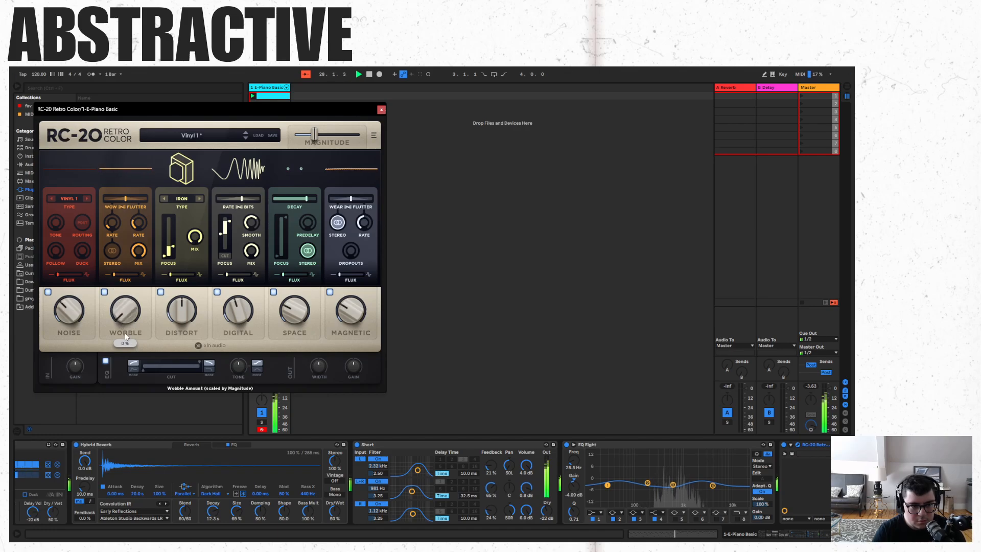
left_click_drag(360, 316, 327, 147)
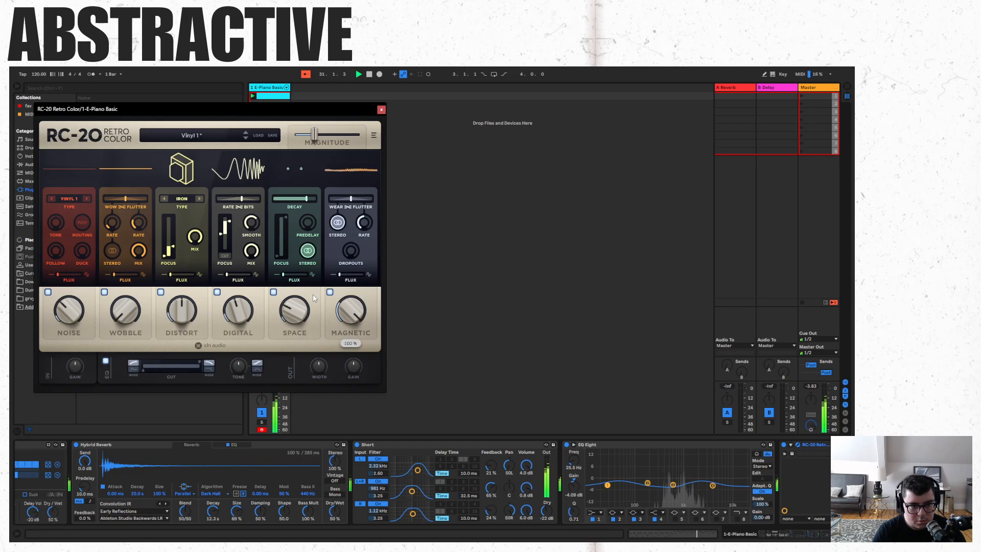
left_click(273, 292)
left_click(274, 292)
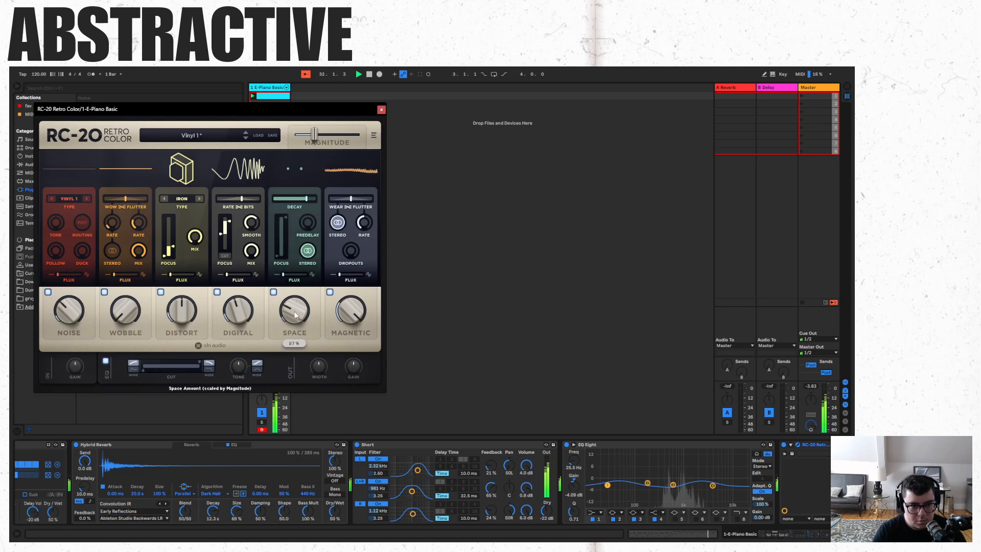
- Lower the RC-20's Digital amount to 1%, switching the Digital module off and on to compare
mouse_move(242, 321)
scroll(236, 319, "down", 2)
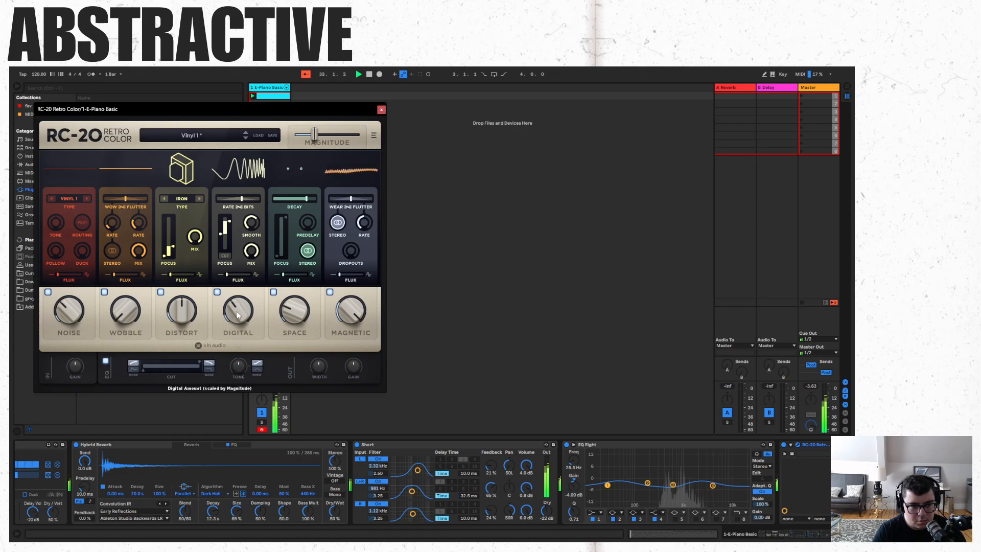
left_click_drag(236, 318, 234, 311)
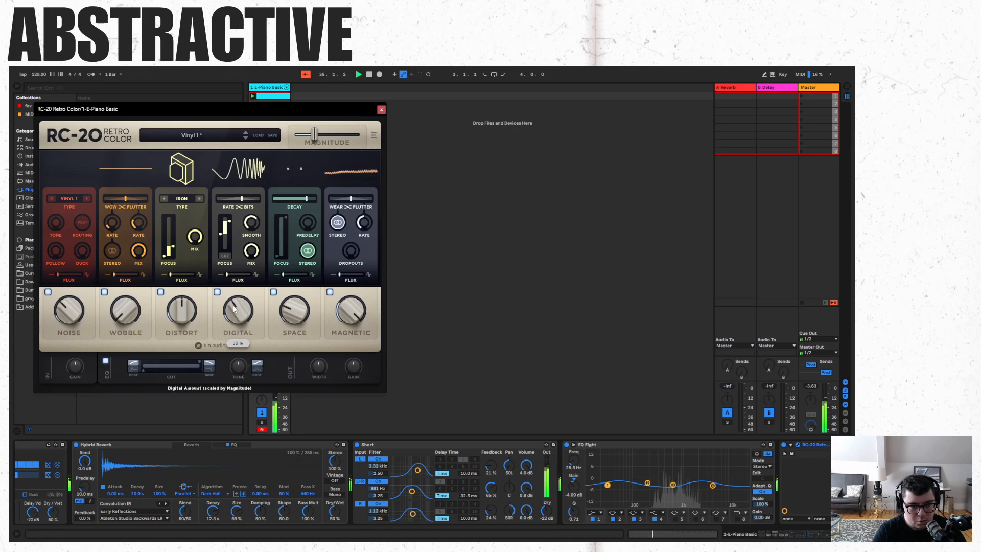
scroll(236, 308, "up", 2)
left_click(217, 292)
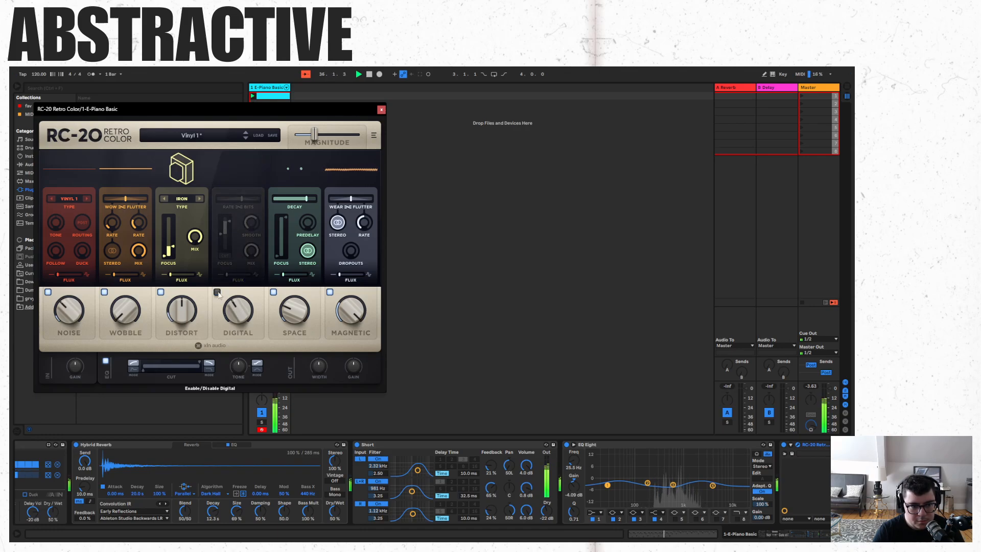
left_click(218, 292)
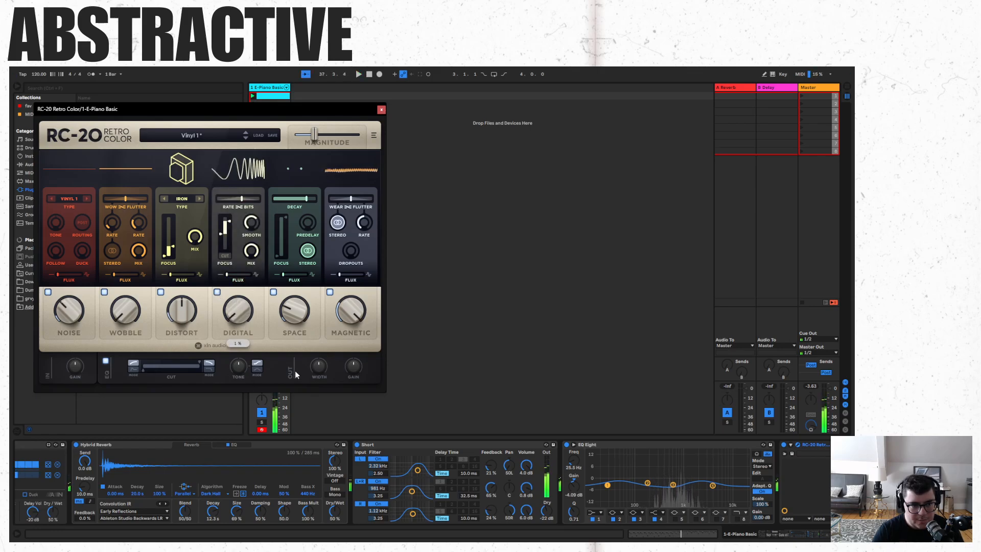
- Place the E-Piano clip at the start of the Arrangement and duplicate it until it fills 32 bars
left_click(381, 110)
key("Tab")
left_click_drag(288, 97, 254, 122)
left_click(309, 119)
key("ctrl+d")
key("ctrl+d")
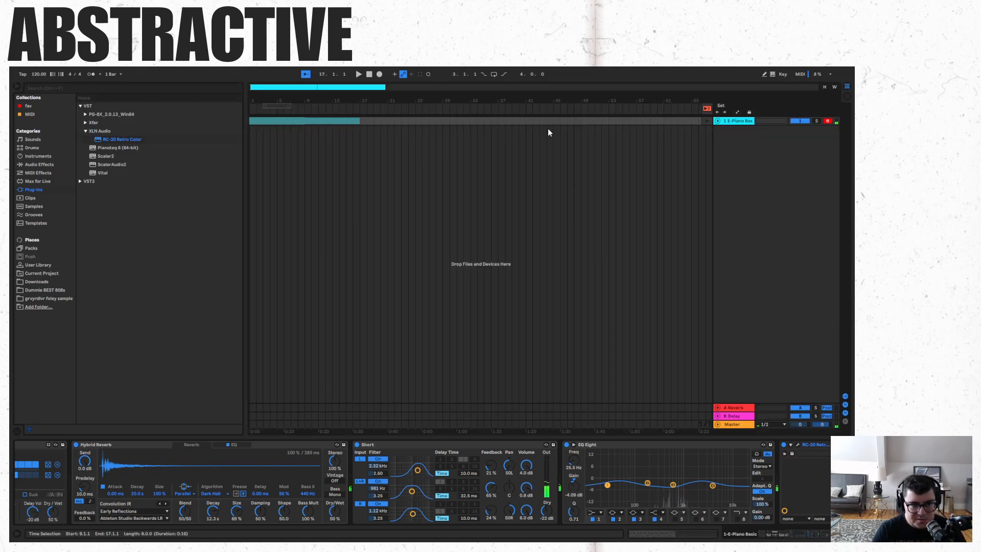
- Unfold the E-Piano track in the Arrangement and show its automation
left_click(707, 122)
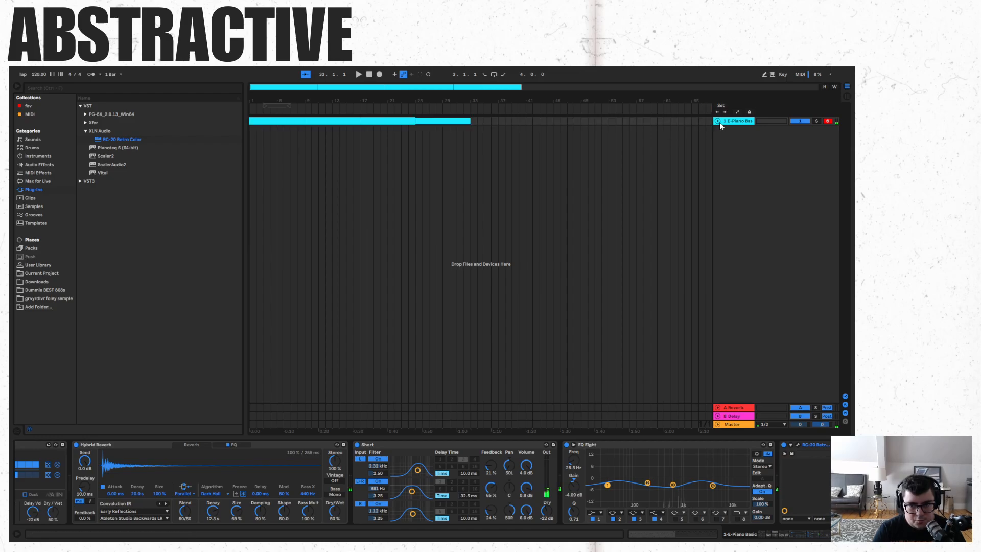
left_click(718, 122)
left_click(737, 112)
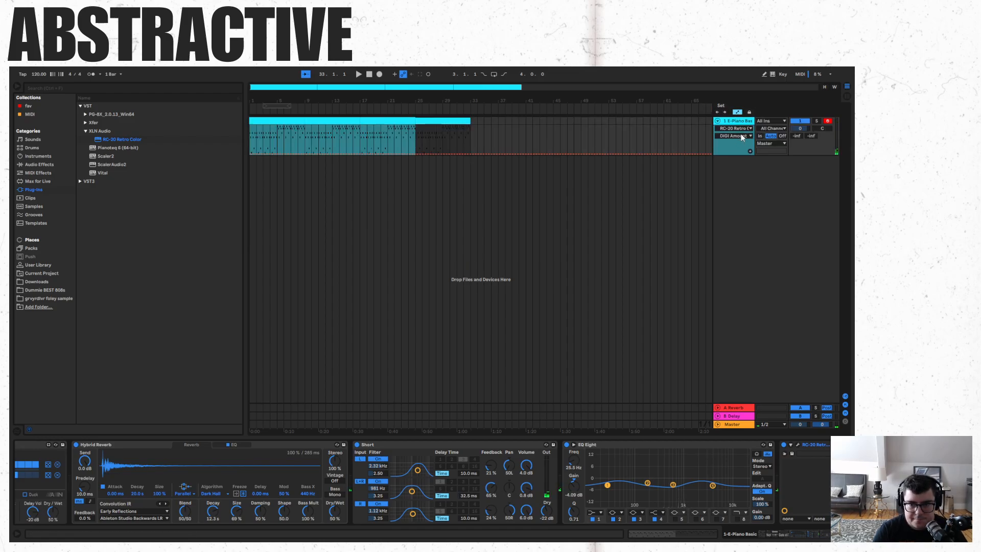
left_click(742, 137)
left_click(741, 136)
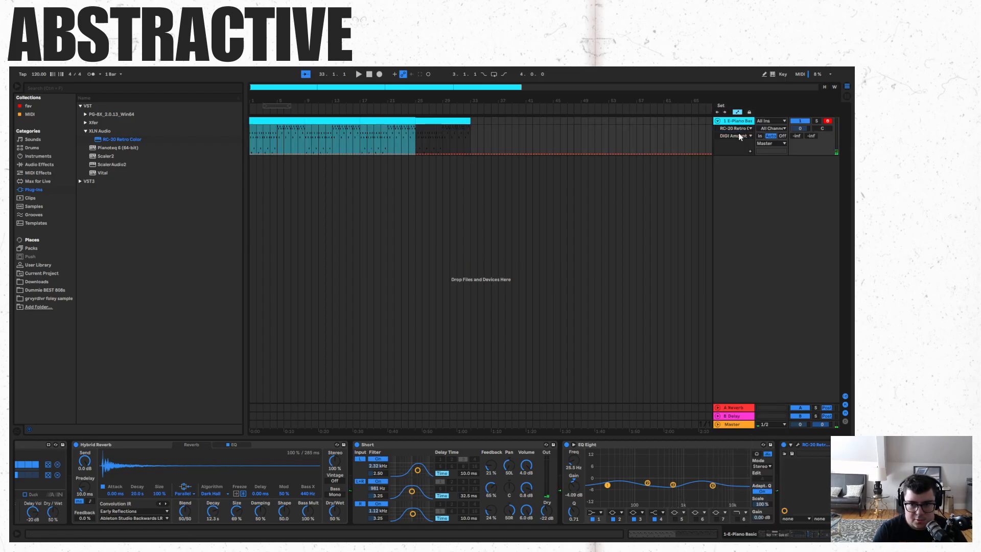
- Choose the RC-20's DIGI Amount as the track's automation parameter and show it in its own lane
left_click(798, 445)
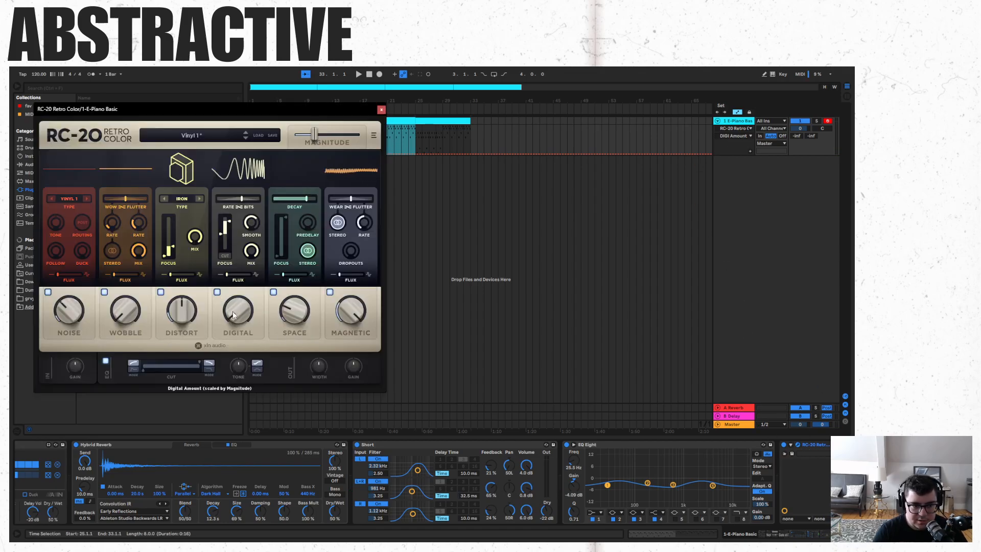
left_click(182, 314)
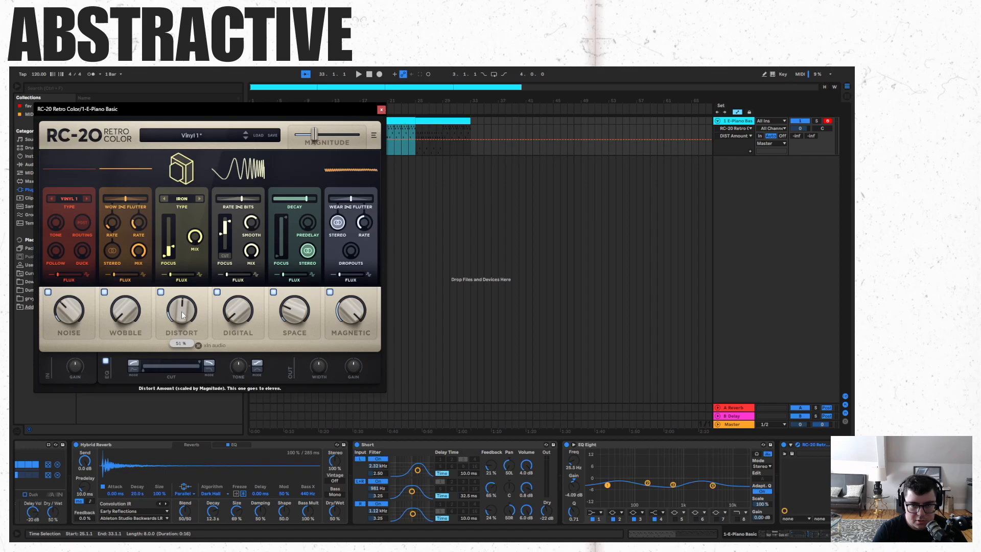
left_click(732, 135)
left_click(732, 135)
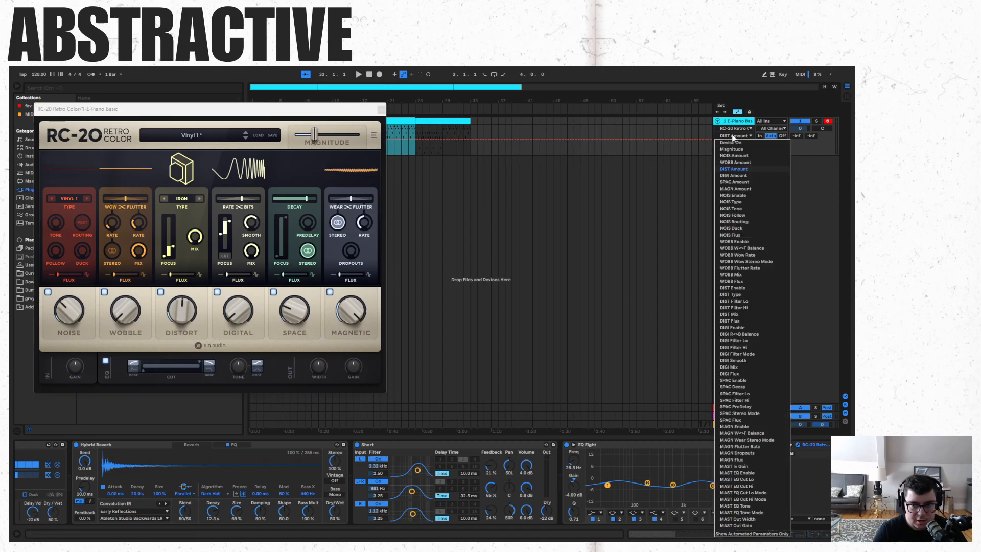
left_click(735, 176)
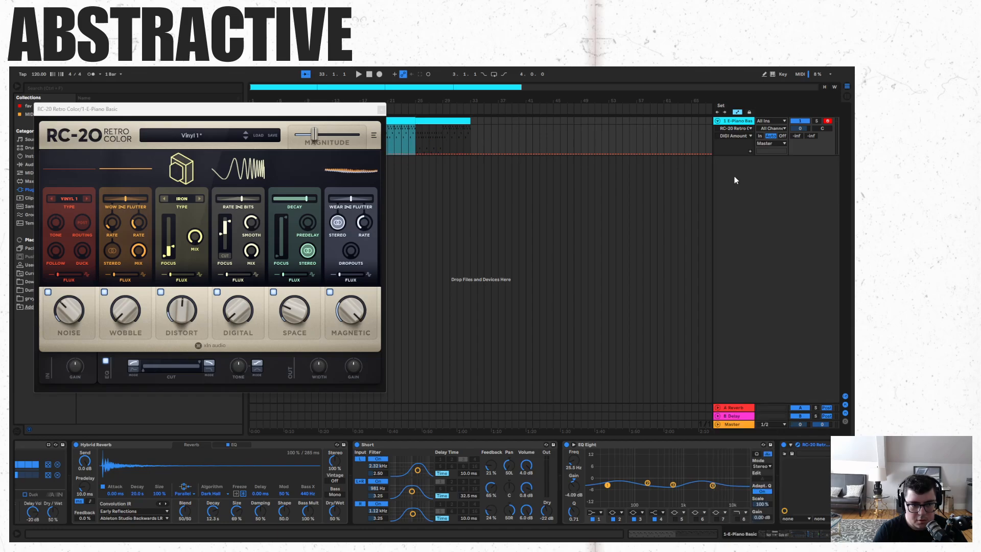
left_click(381, 110)
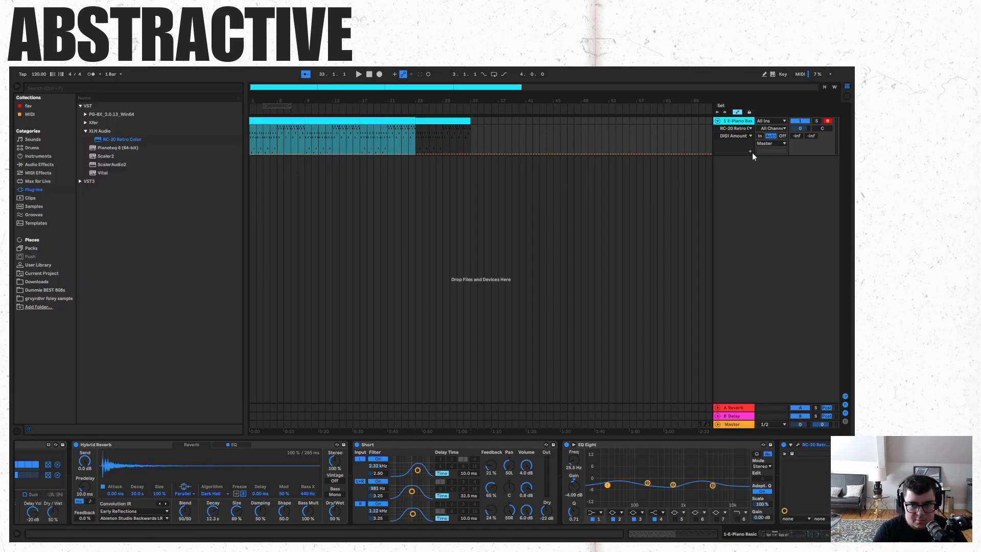
left_click_drag(753, 152, 752, 182)
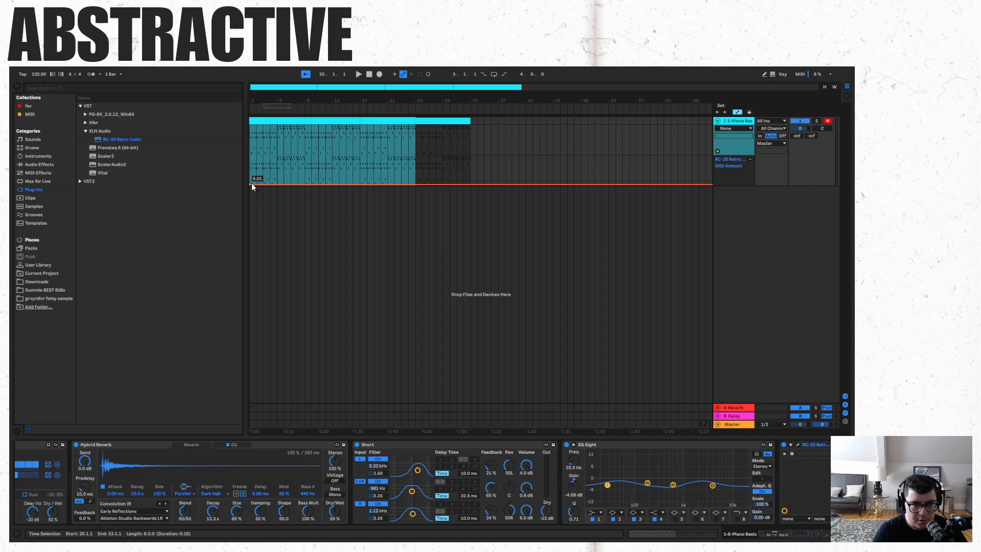
- Draw DIGI Amount automation rising from zero at bar 1 to 1.00 at bar 13, falling to zero at bar 25, and play it
left_click(252, 184)
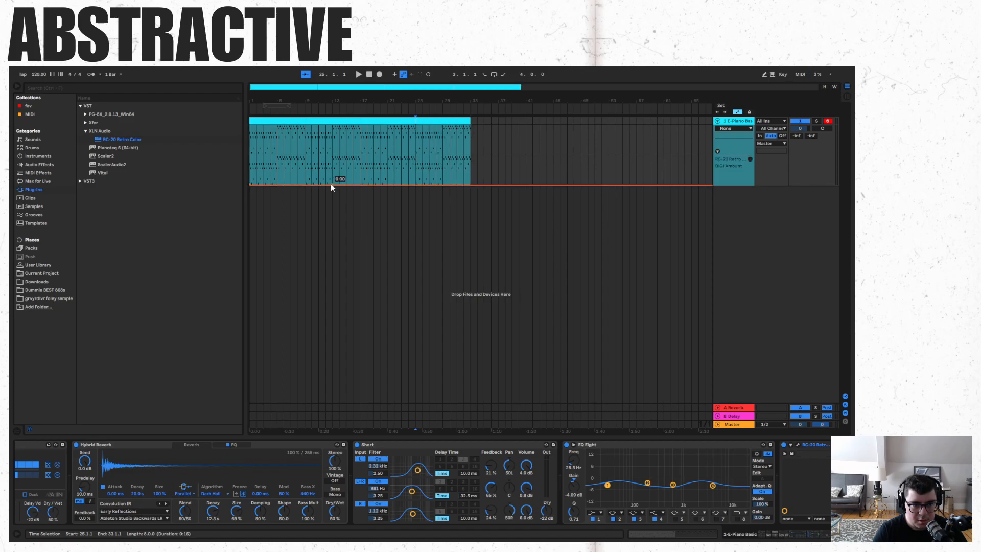
left_click_drag(332, 183, 332, 156)
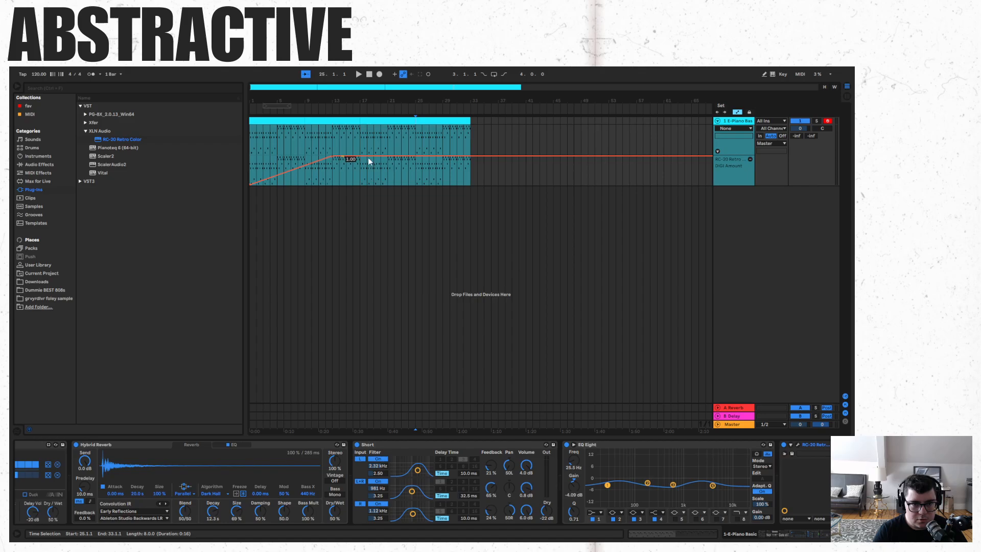
left_click_drag(414, 159, 415, 184)
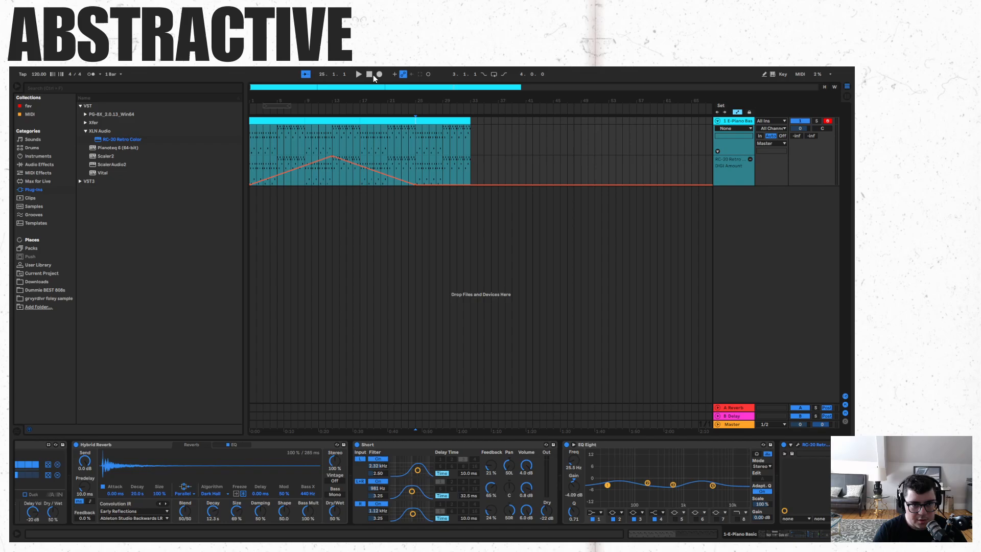
key("space")
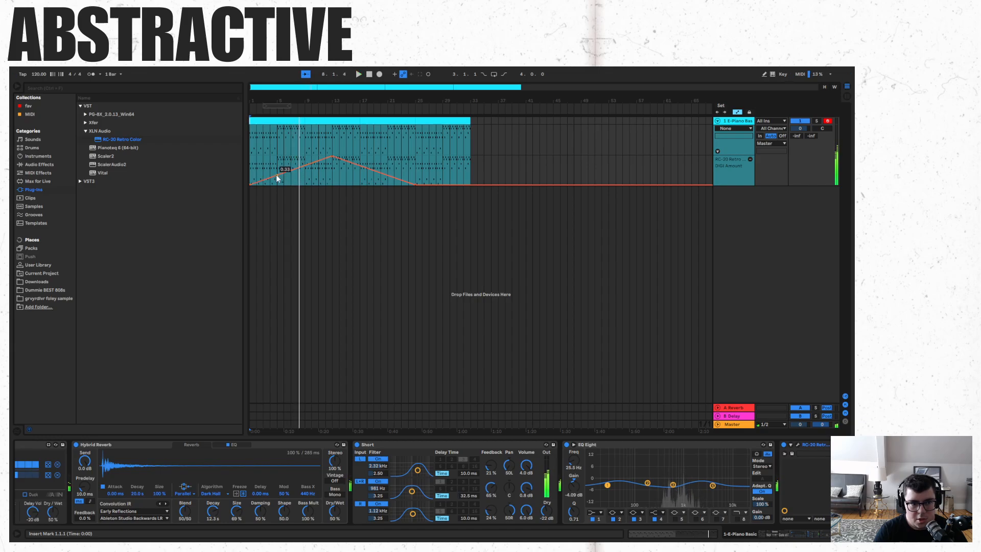
- Reshape the DIGI Amount automation to peak at about 0.50 near bar 7 and reach zero at bar 13, and duplicate those 12 bars twice
left_click(275, 194)
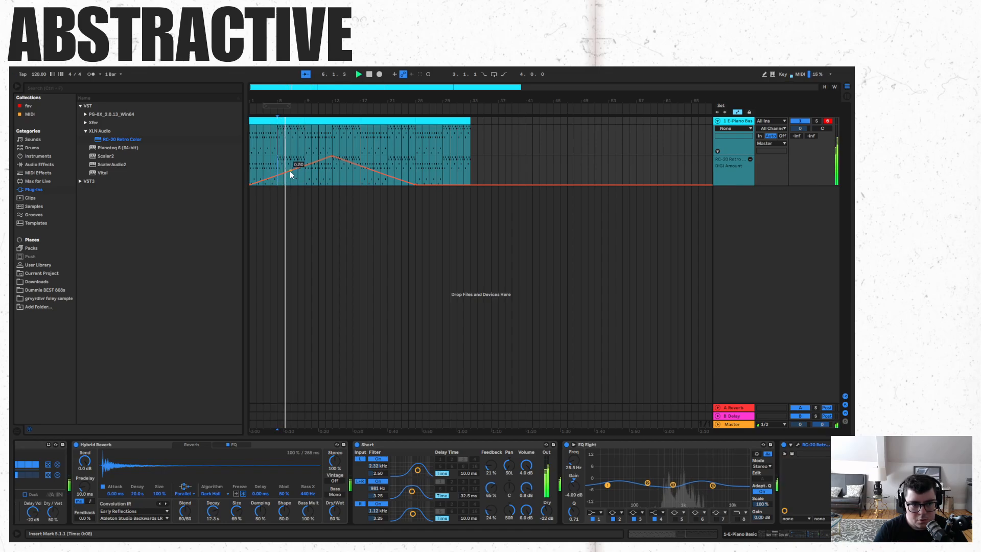
left_click(332, 158)
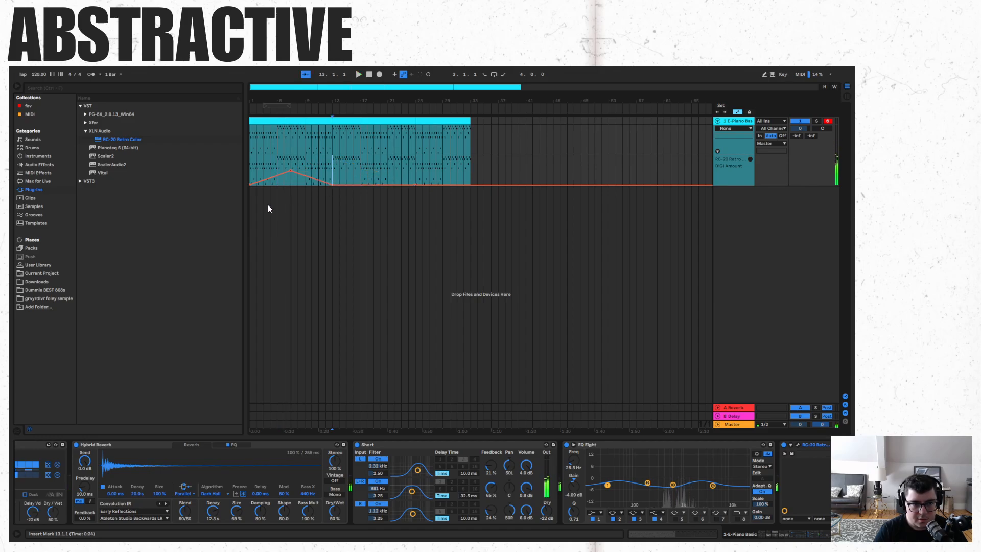
left_click_drag(251, 185, 327, 194)
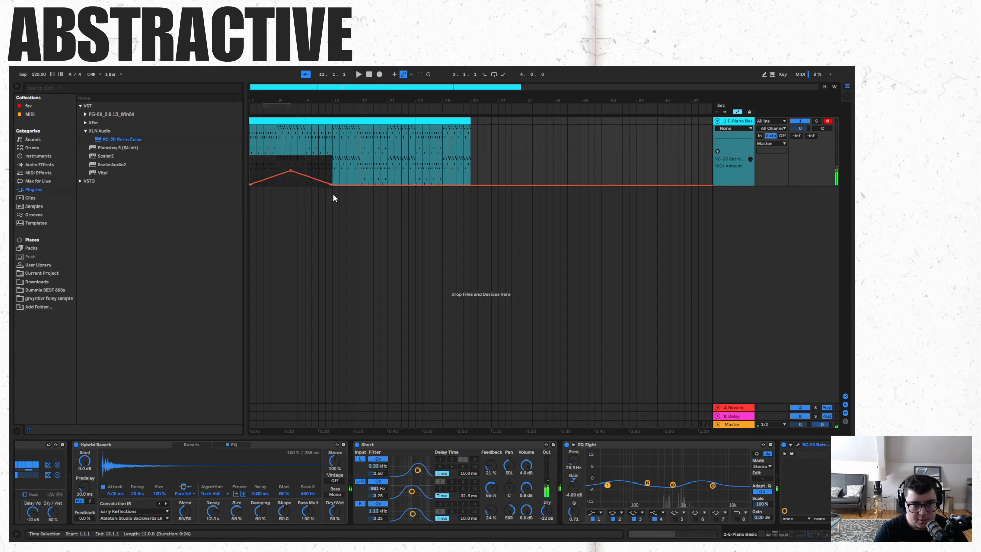
key("ctrl+d")
key("ctrl+d")
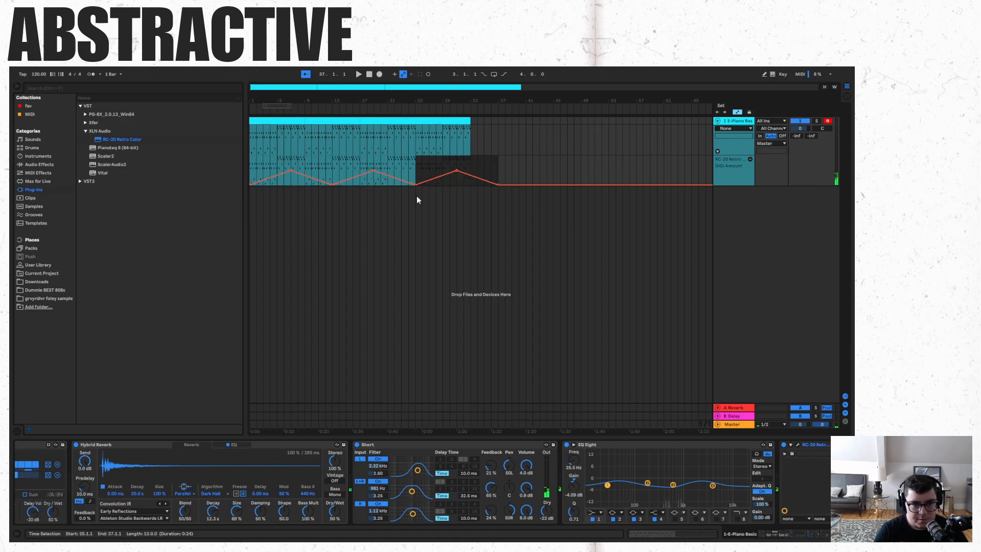
- Play the arrangement from the start and raise the RC-20's Noise amount
key("Home")
key("space")
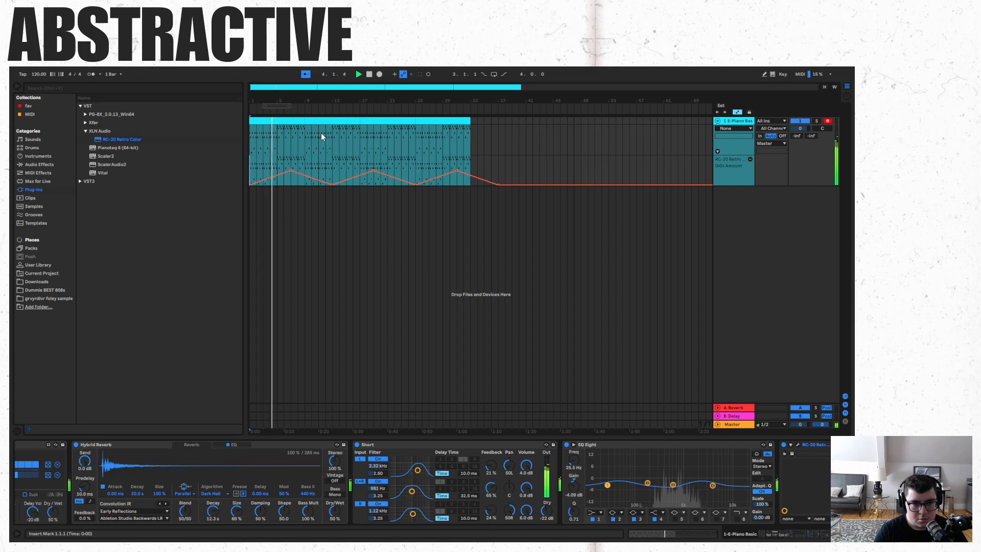
mouse_move(290, 170)
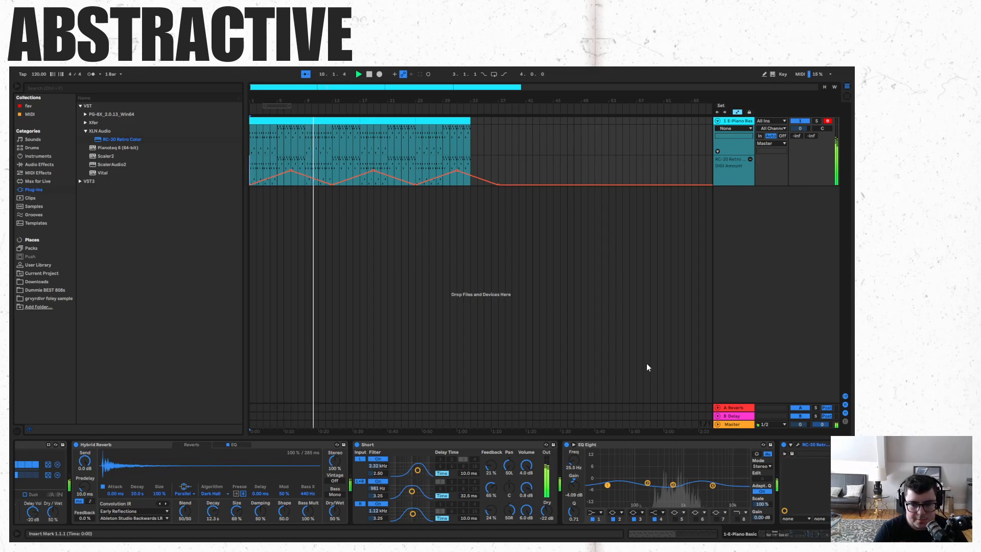
left_click(798, 444)
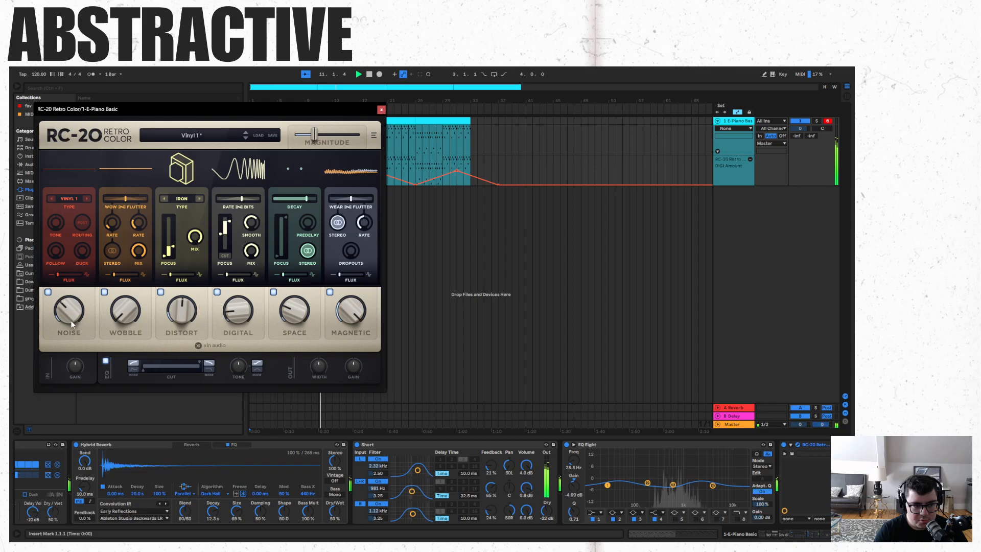
left_click_drag(69, 310, 73, 266)
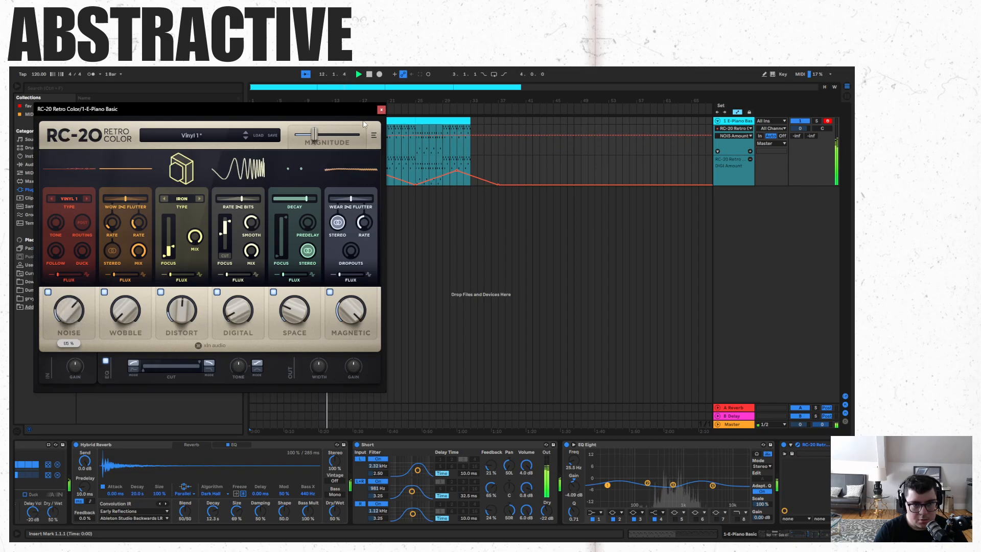
left_click(381, 109)
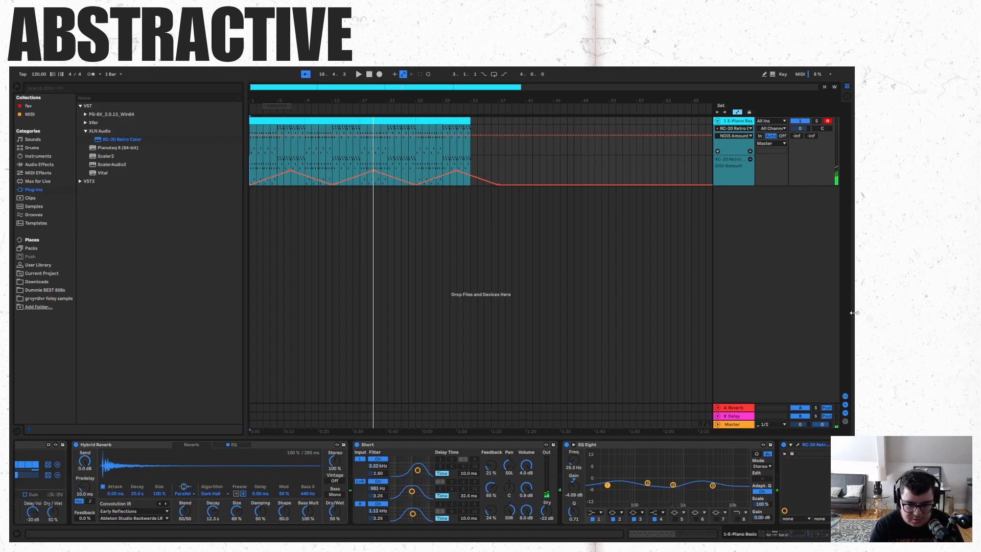
- Turn on the Arpeggiator and Note Echo at the start of the E-Piano device chain and play the arrangement
left_click(770, 534)
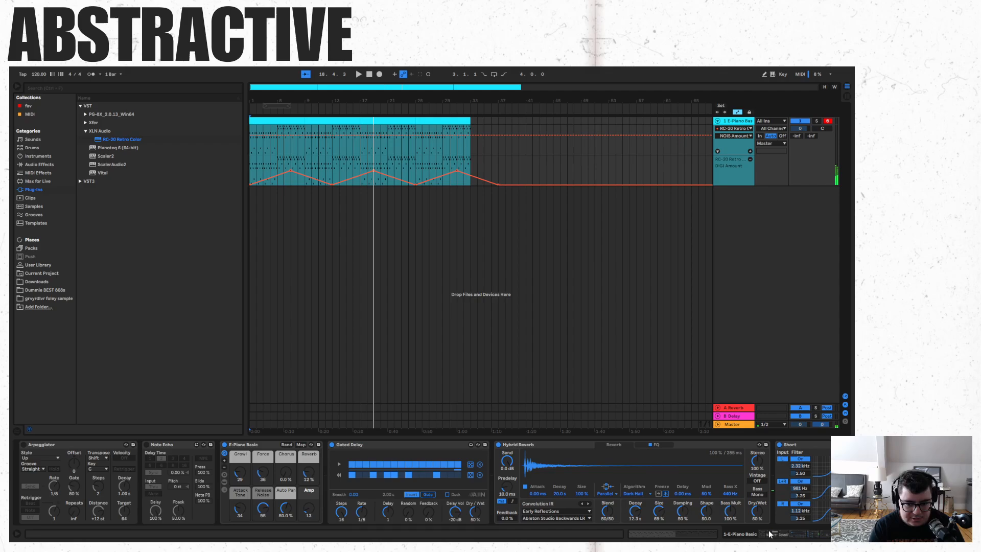
left_click(25, 444)
left_click(147, 445)
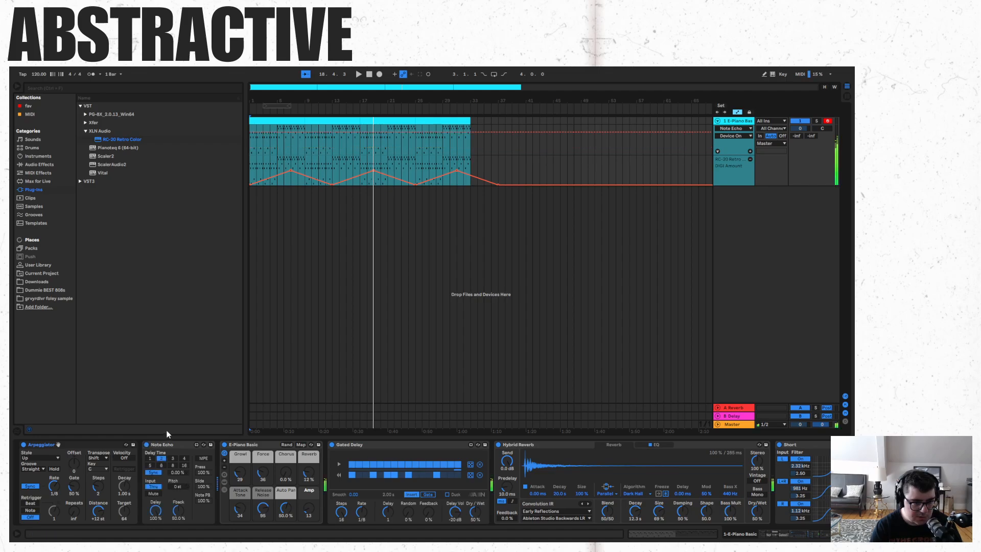
key("space")
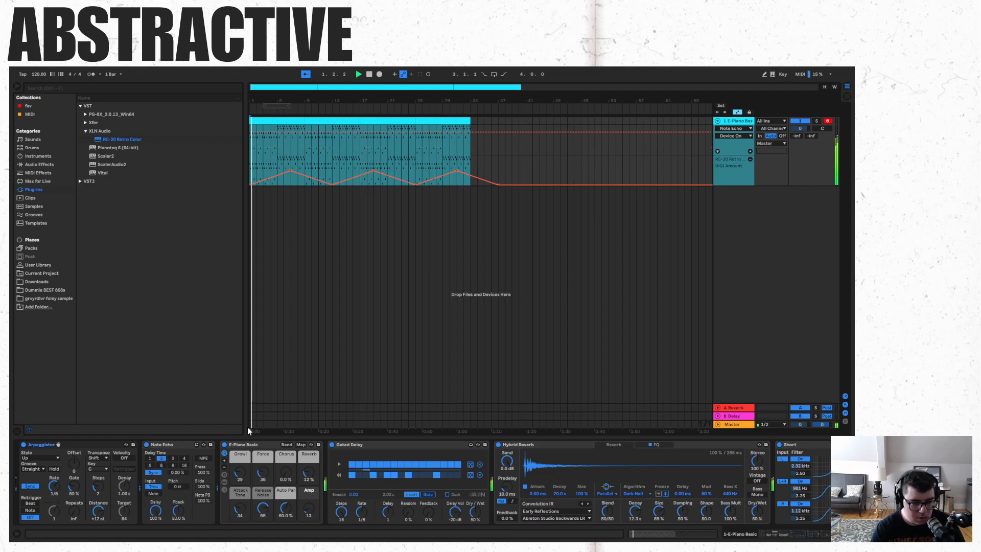
- Remove the Arpeggiator and Note Echo from the start of the E-Piano device chain
left_click(158, 444)
left_click(123, 443)
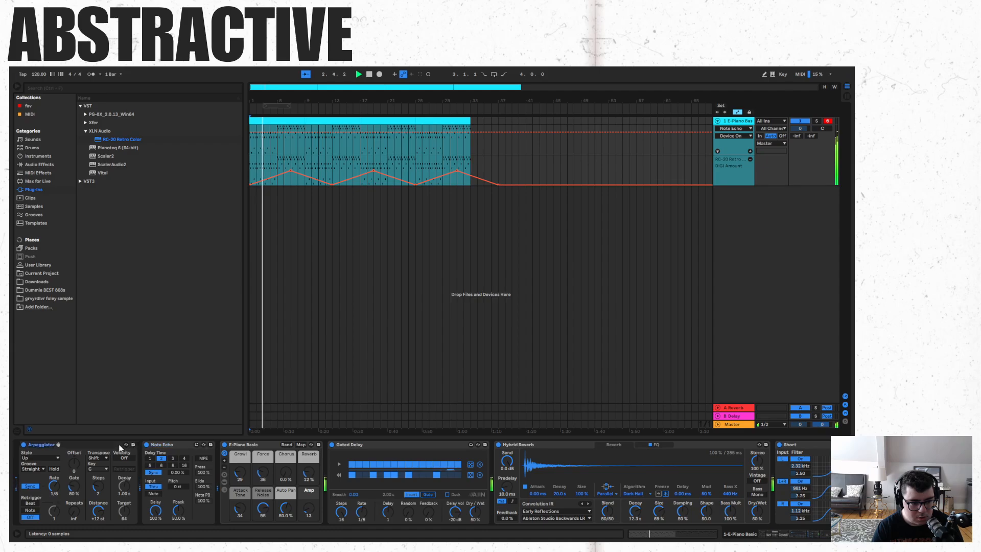
right_click(170, 445)
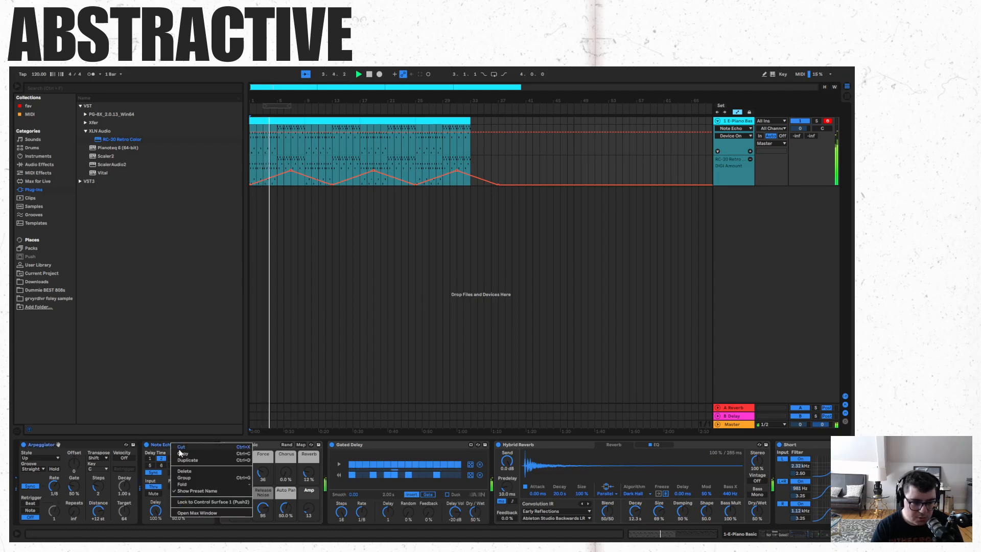
left_click(180, 450)
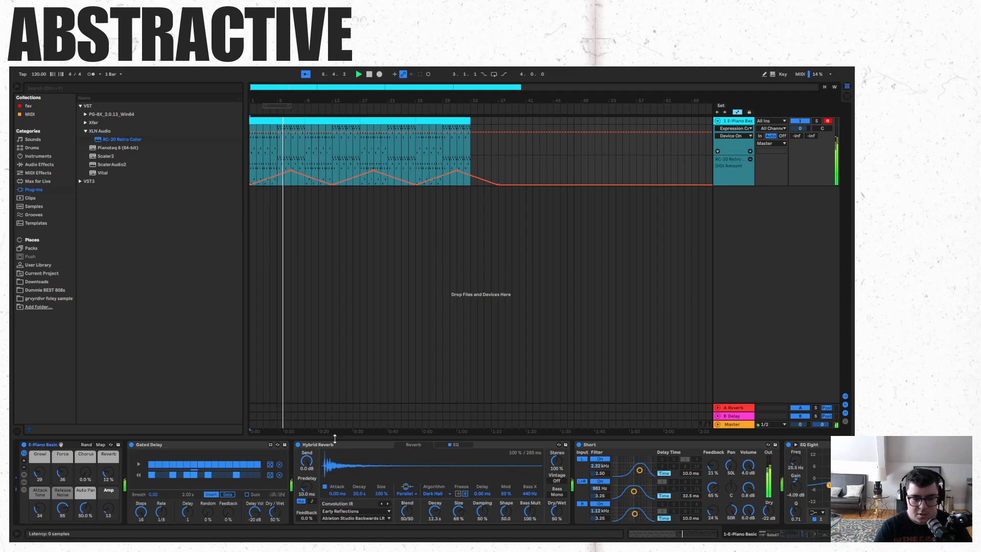
- Turn off the Hybrid Reverb, Short delay, EQ Eight and RC-20 Retro Color on the E-Piano track
left_click(298, 445)
left_click(579, 445)
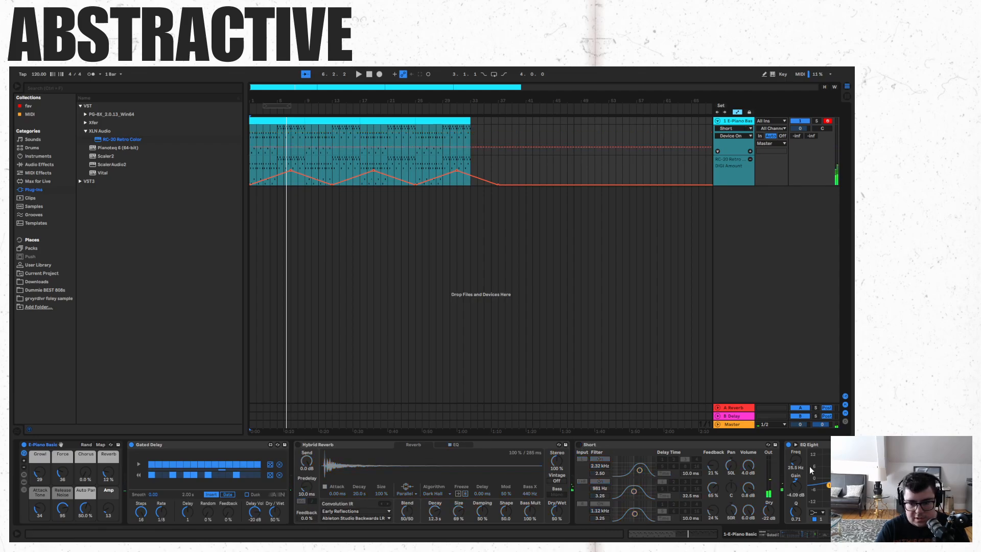
left_click(790, 444)
left_click(822, 537)
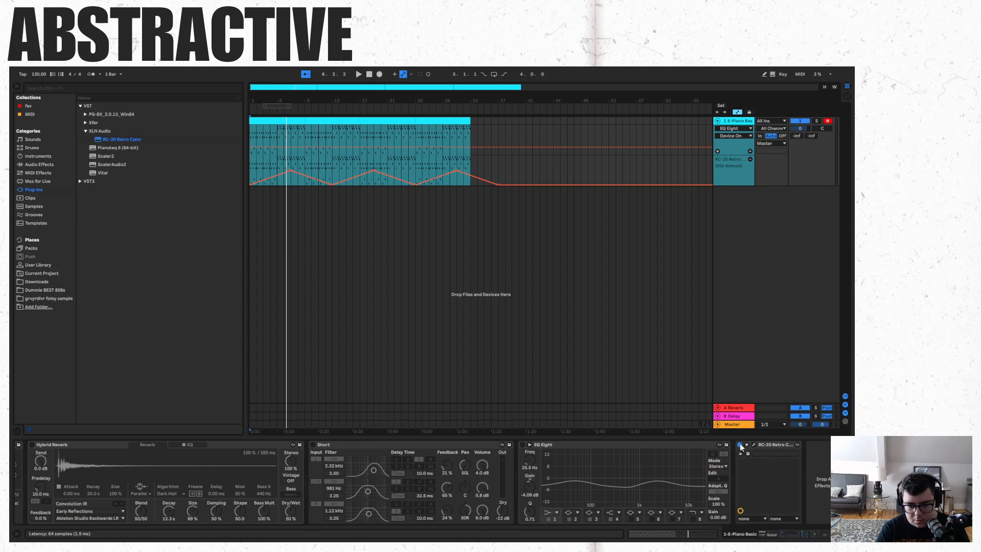
- Play the arrangement and turn the Hybrid Reverb, Short delay, EQ Eight and RC-20 Retro Color back on one at a time
key("space")
left_click_drag(818, 535, 722, 525)
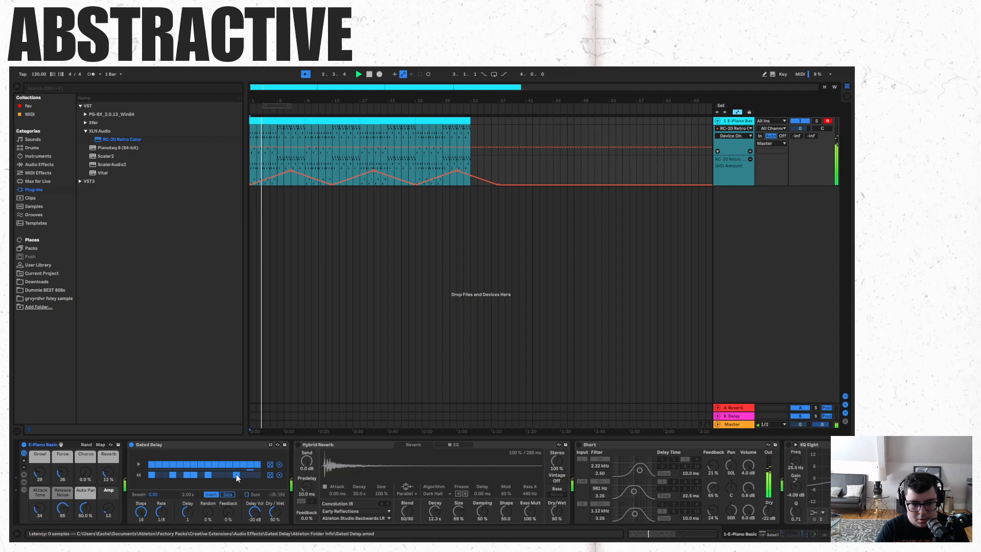
left_click(297, 445)
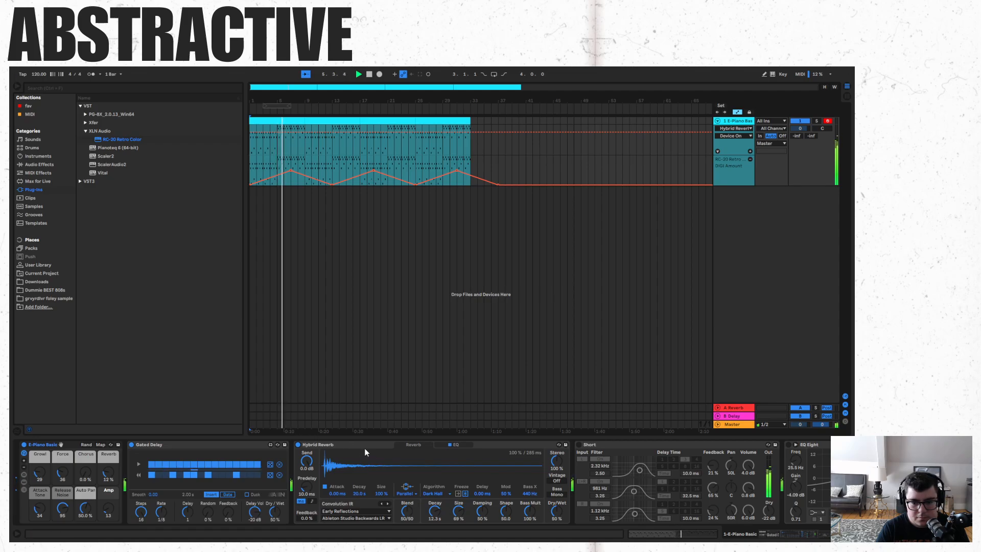
left_click(579, 445)
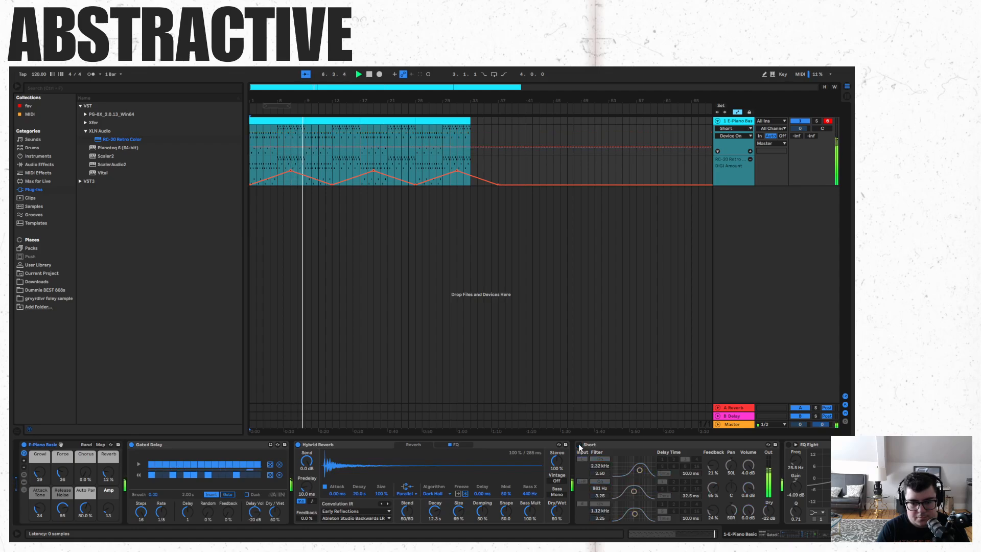
left_click(579, 445)
left_click_drag(781, 533, 795, 523)
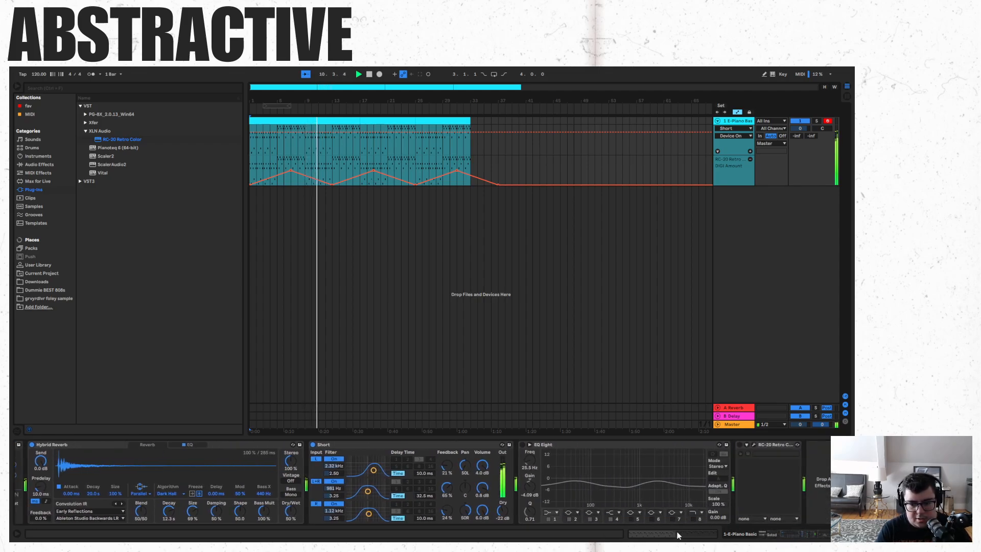
left_click(523, 445)
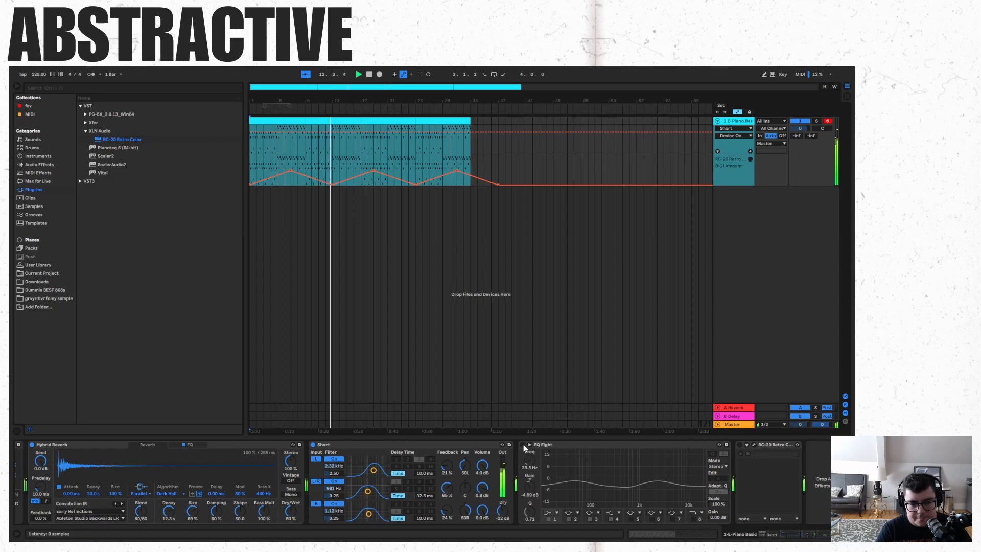
left_click(740, 445)
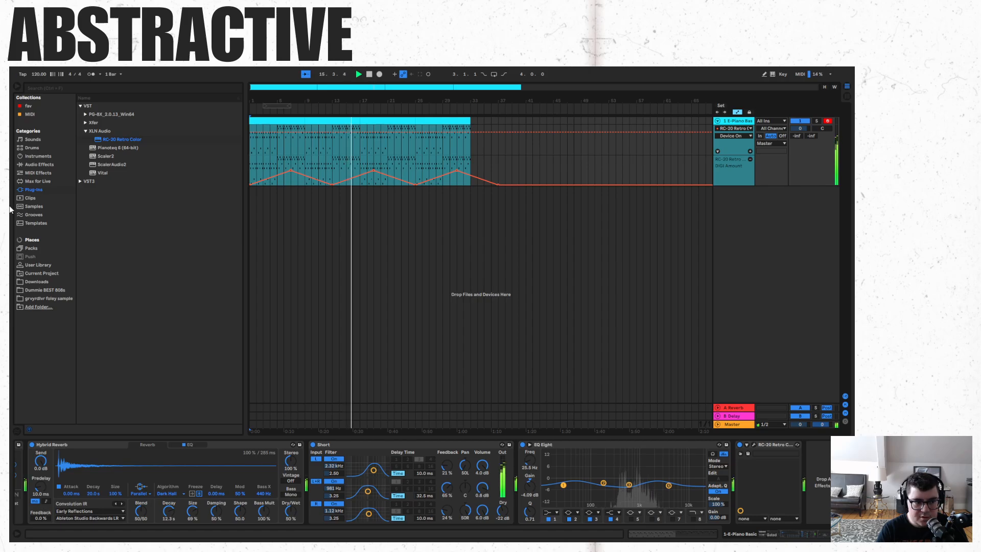
- Stop playback and save the Live Set as "destroy sound" in the other projects folder
left_click_drag(96, 173, 155, 176)
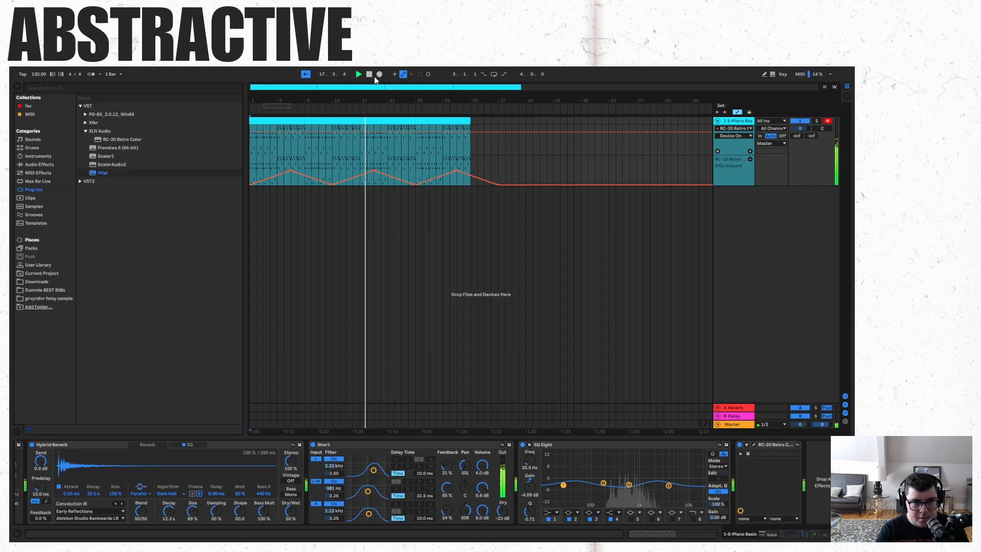
left_click(369, 74)
key("ctrl+s")
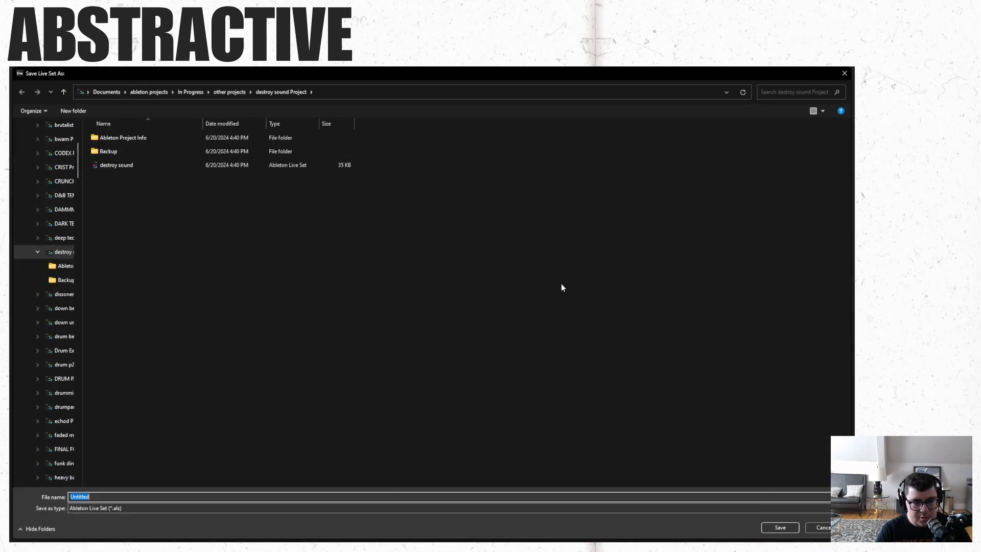
scroll(67, 143, "up", 4)
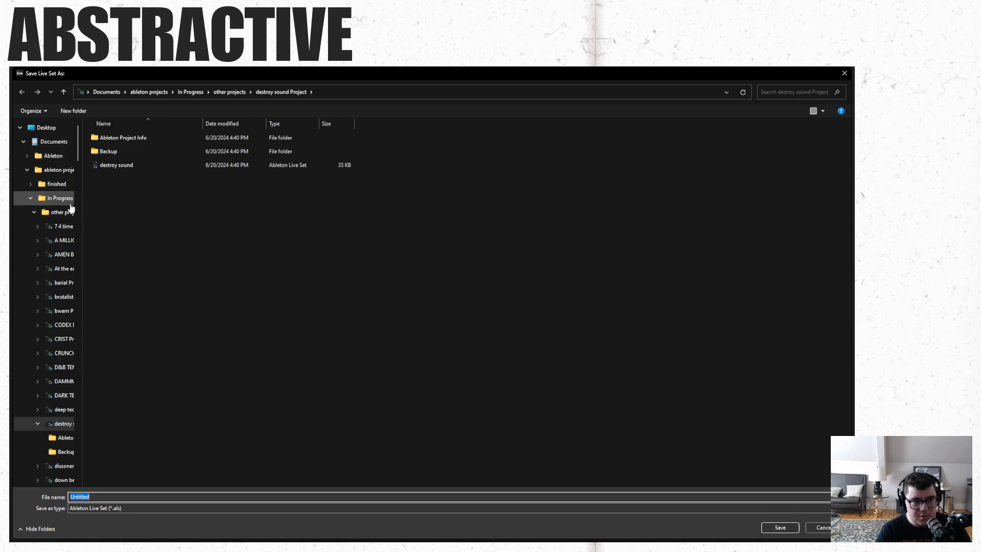
left_click(64, 213)
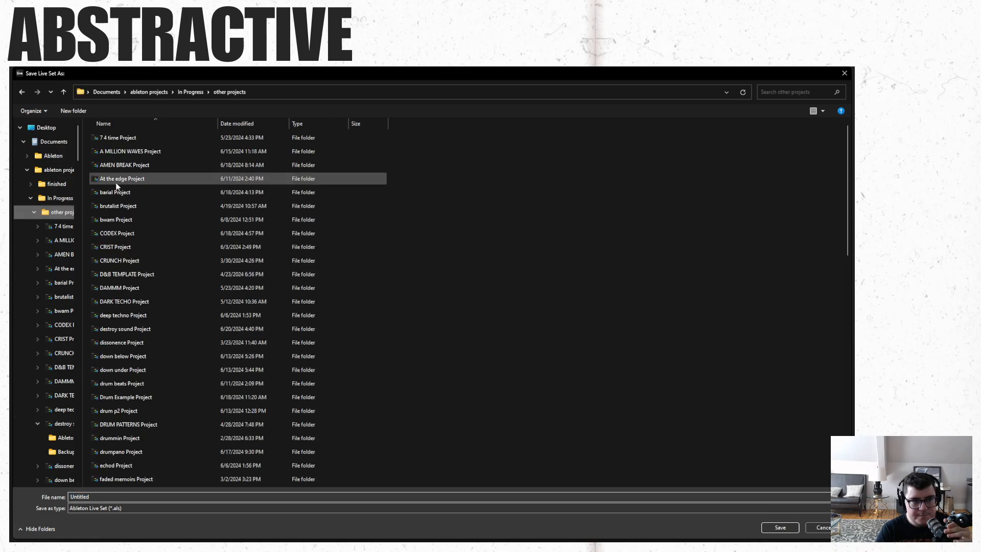
left_click(280, 93)
left_click(136, 496)
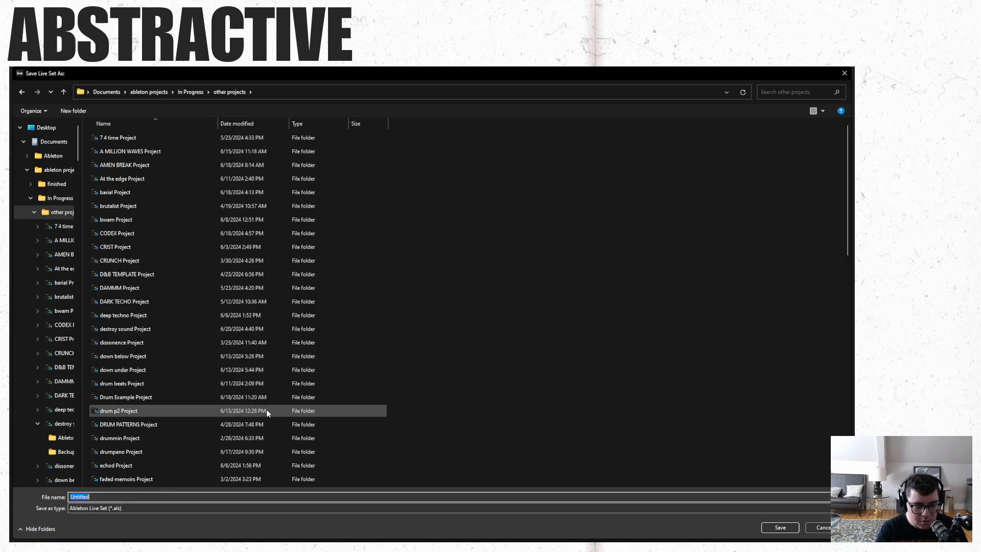
type("destroy so")
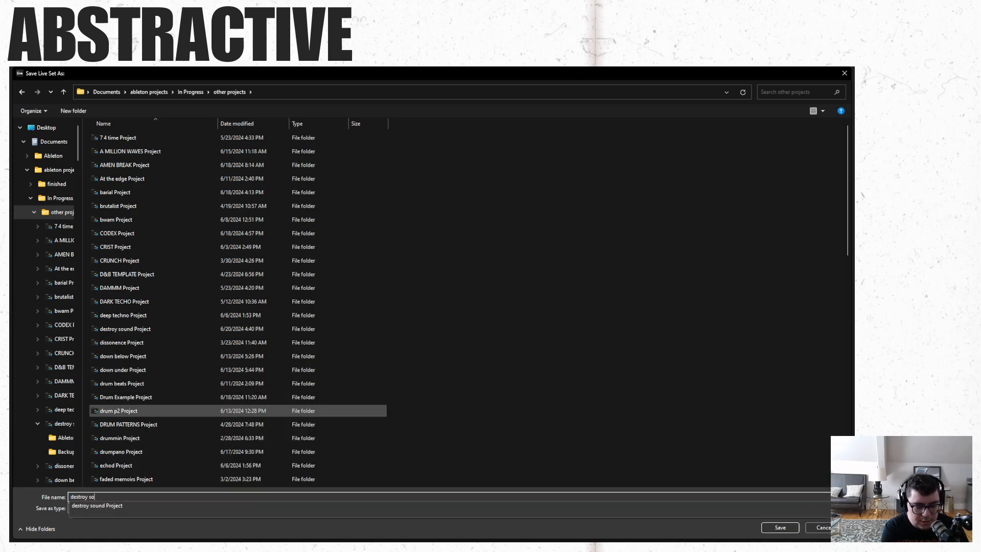
type("und")
key("Return")
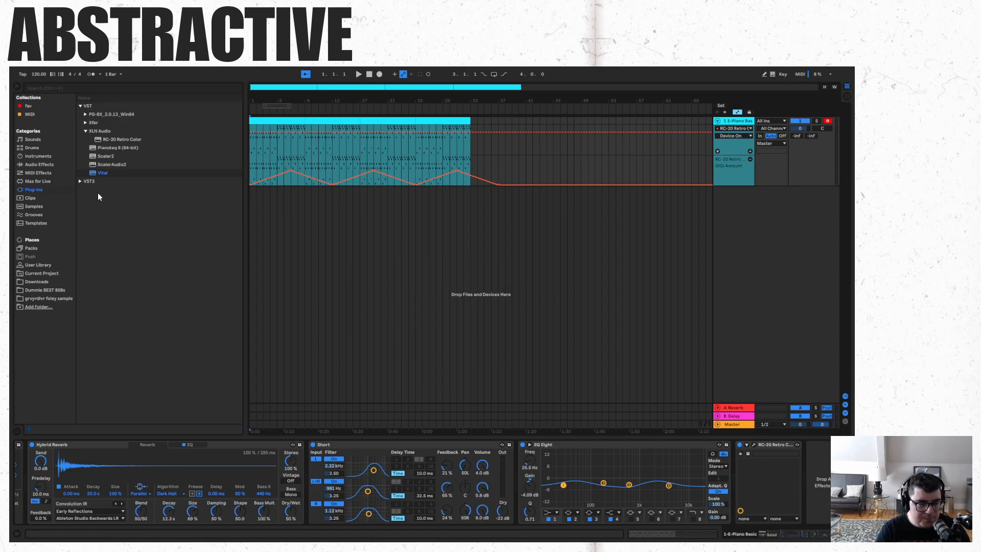
- Load the B Seven Bass preset from the Bass category of the Sounds library onto a new track
left_click(81, 181)
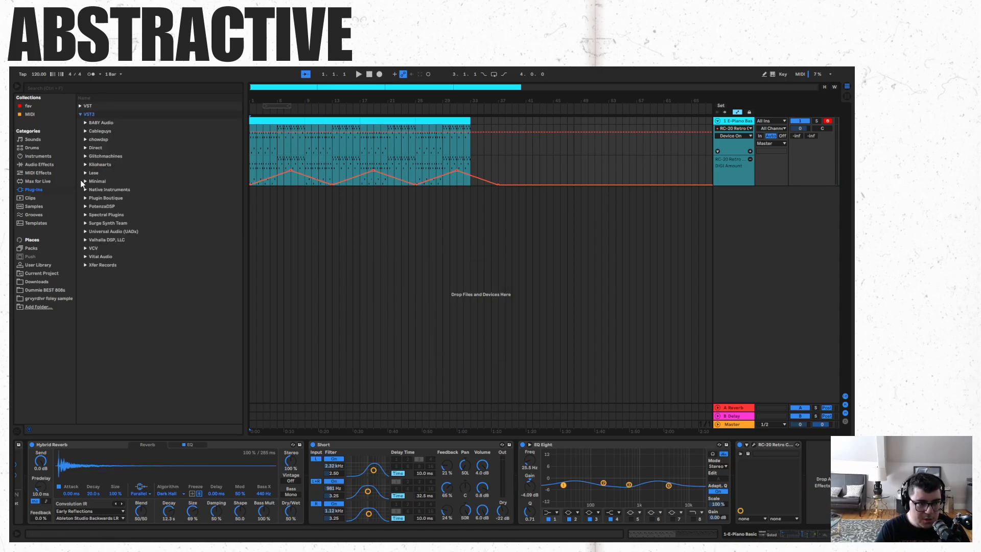
left_click(80, 113)
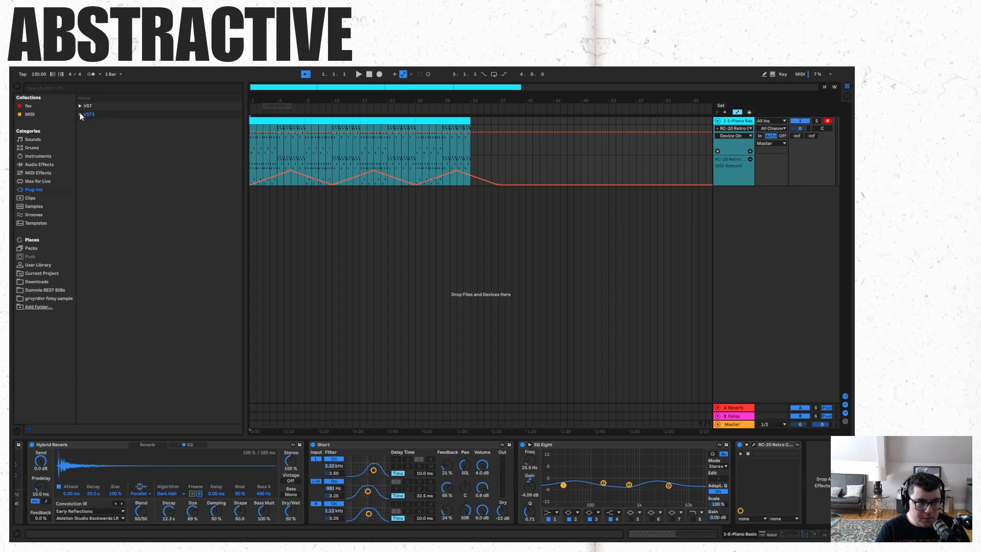
left_click(41, 140)
left_click(81, 181)
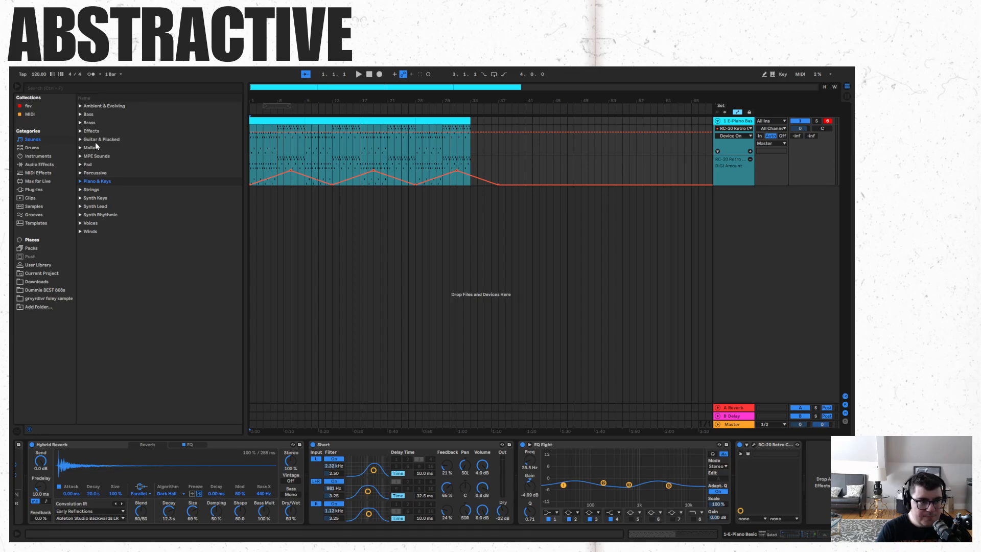
left_click(82, 114)
scroll(123, 272, "down", 1)
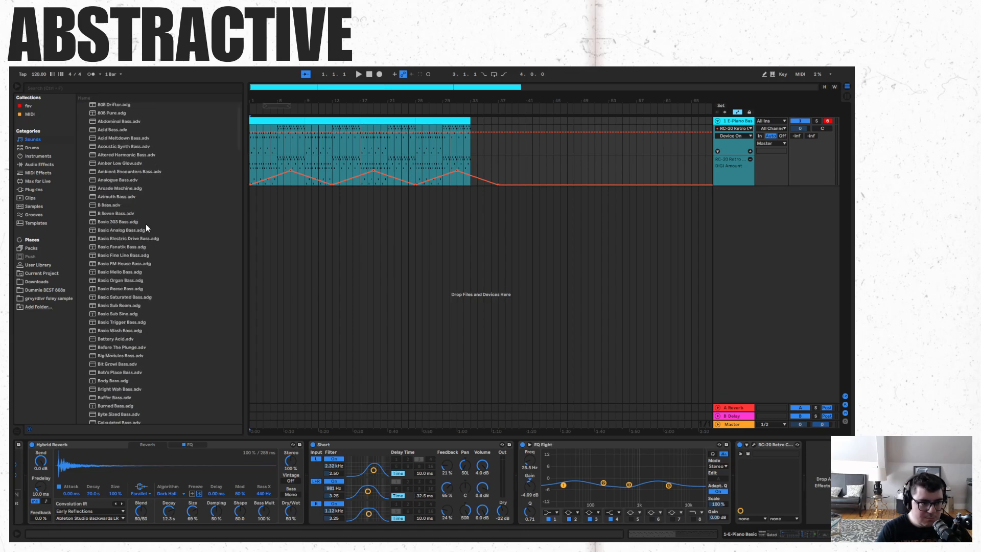
left_click(127, 213)
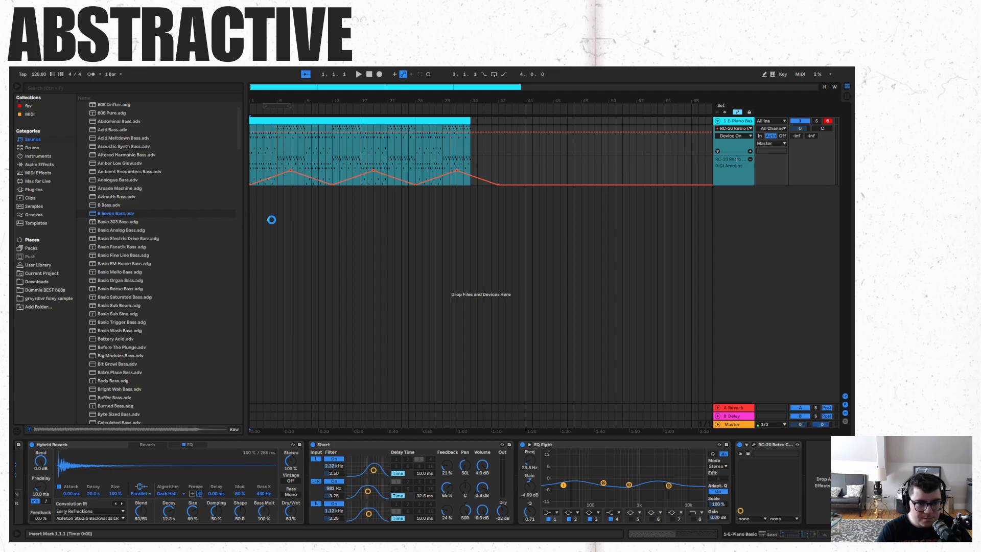
left_click_drag(271, 219, 272, 224)
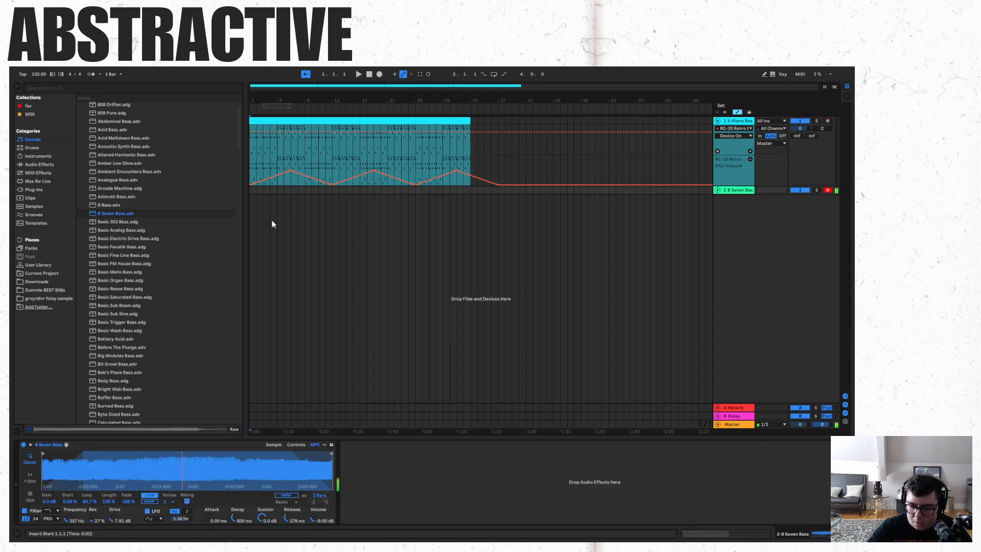
- Create a one-bar MIDI clip at bar 1 of the bass track with one-beat notes on G3 and C3
double_click(254, 190)
double_click(225, 482)
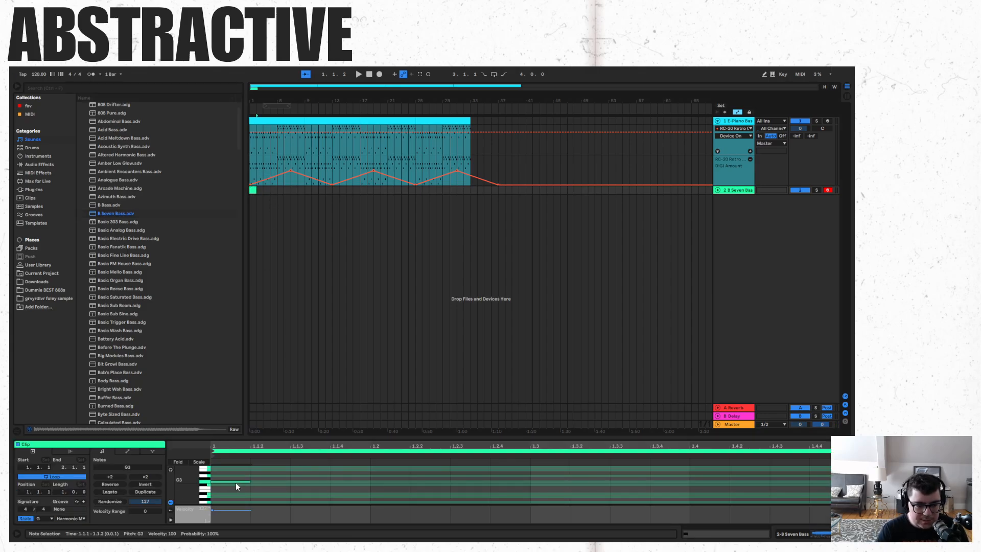
left_click_drag(250, 482, 362, 484)
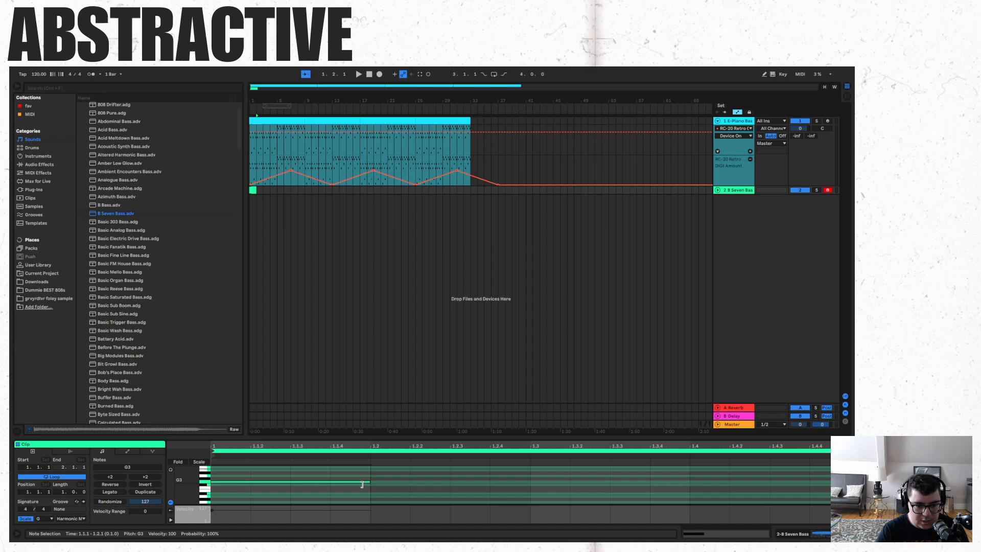
double_click(242, 502)
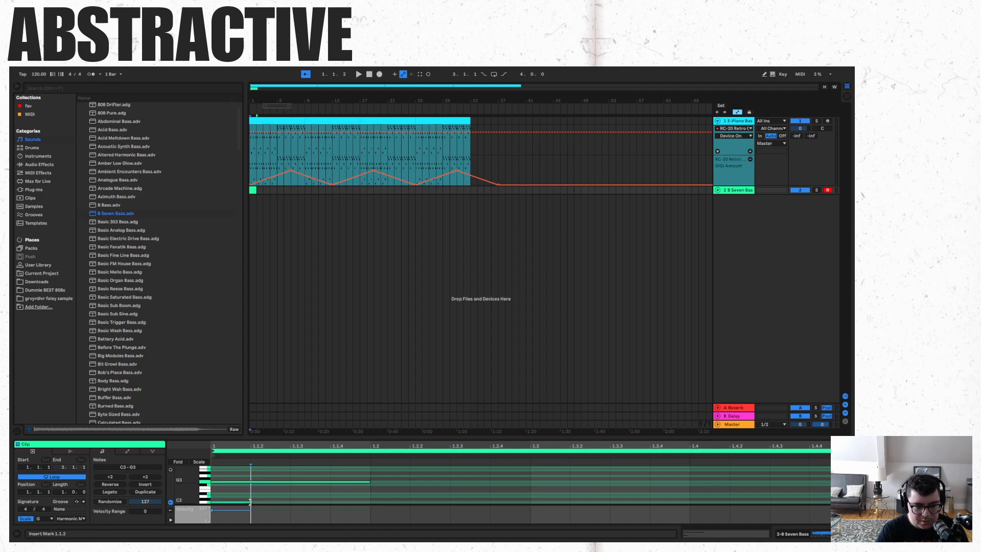
left_click_drag(253, 502, 367, 498)
- Duplicate the note pair across the bar, alternating C3 and G3 with B2 and F#3 on each beat
key("ctrl+d")
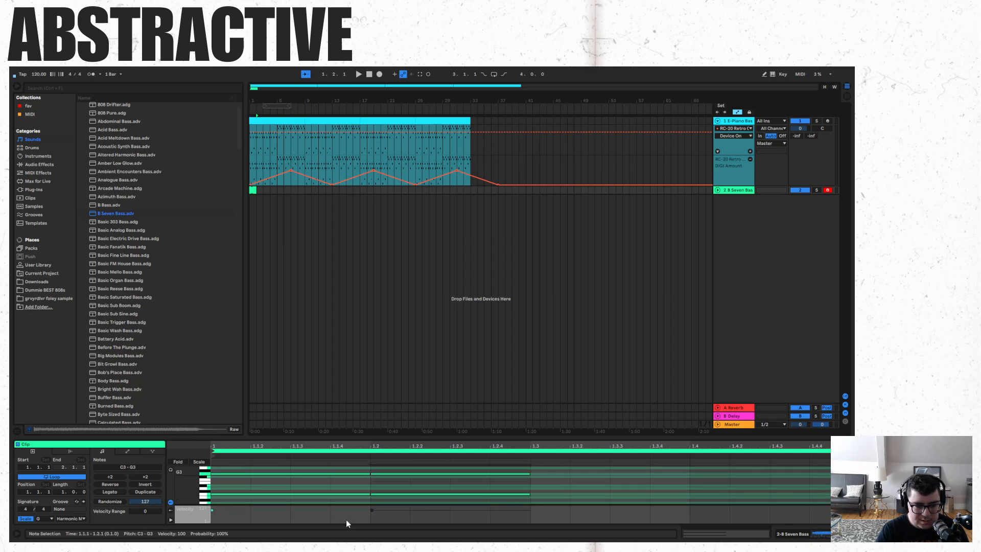
left_click_drag(390, 498, 392, 501)
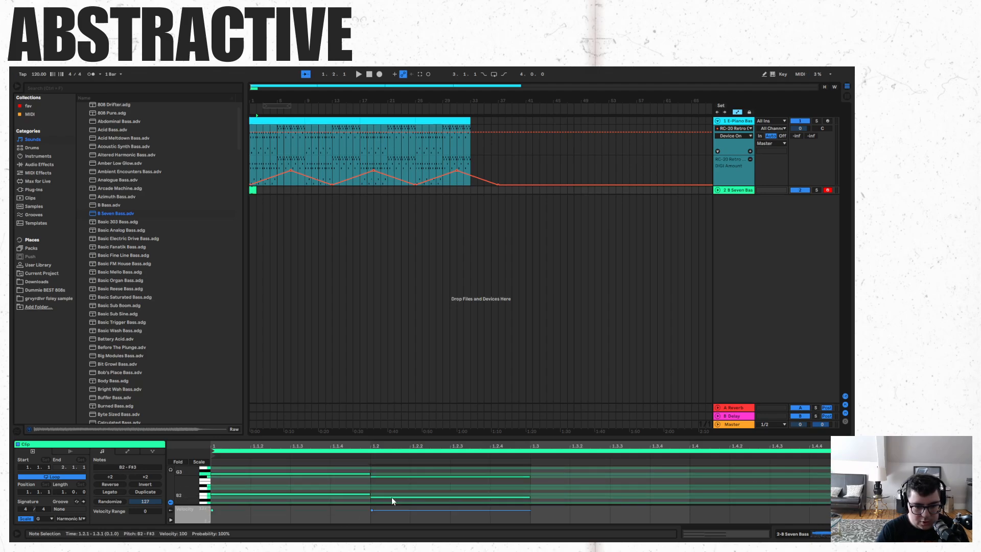
key("ctrl+d")
key("ctrl+d")
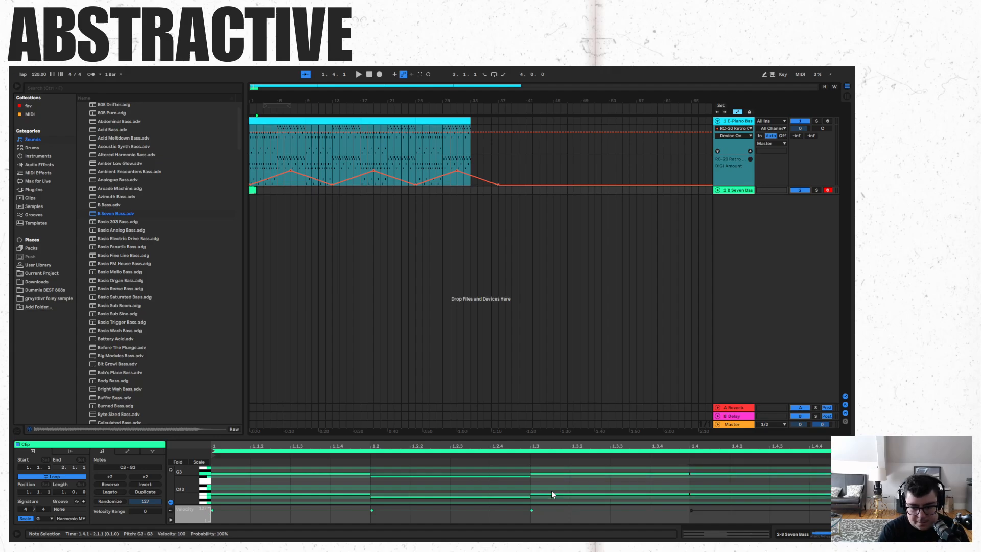
- Play the arrangement with the new bass clip, stop playback and delete the clip
left_click(259, 196)
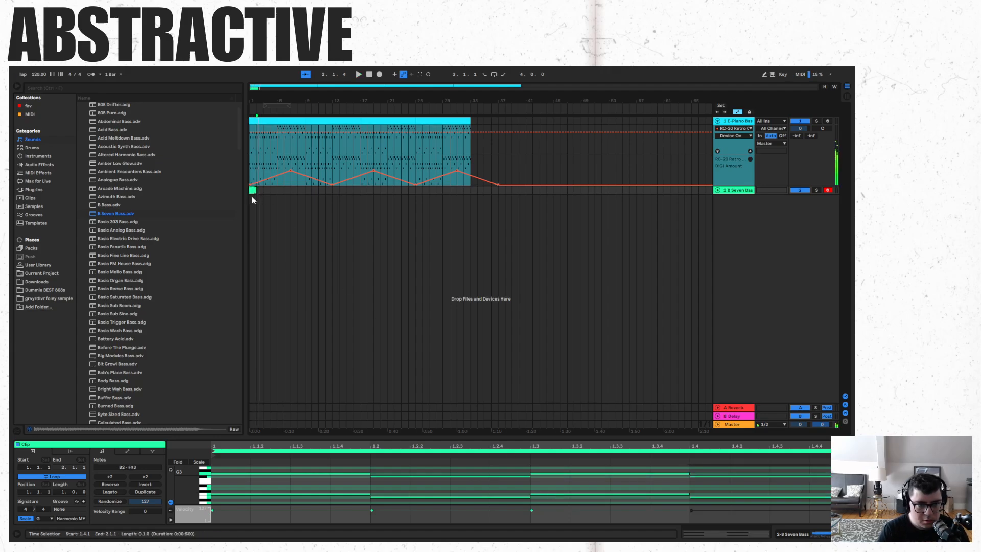
key("space")
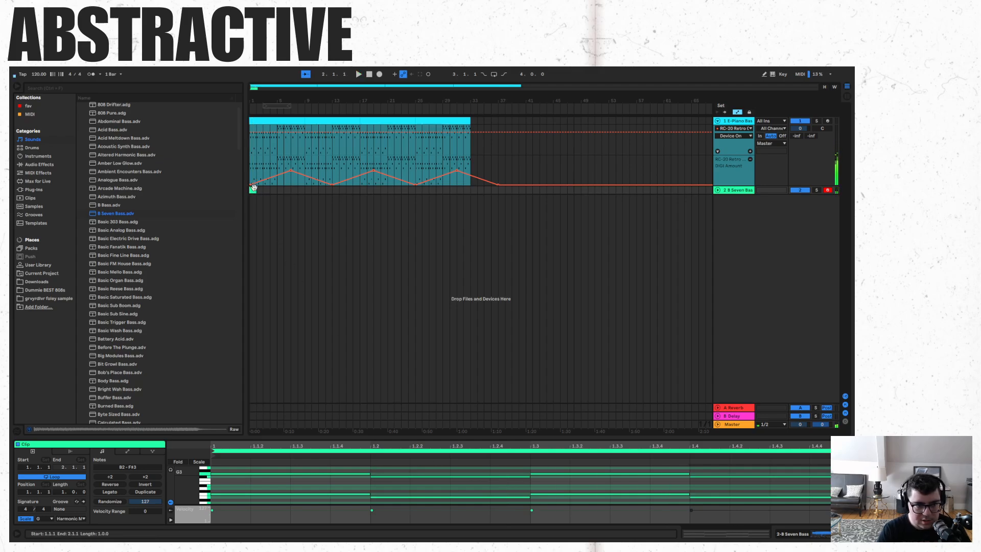
right_click(250, 186)
left_click(359, 314)
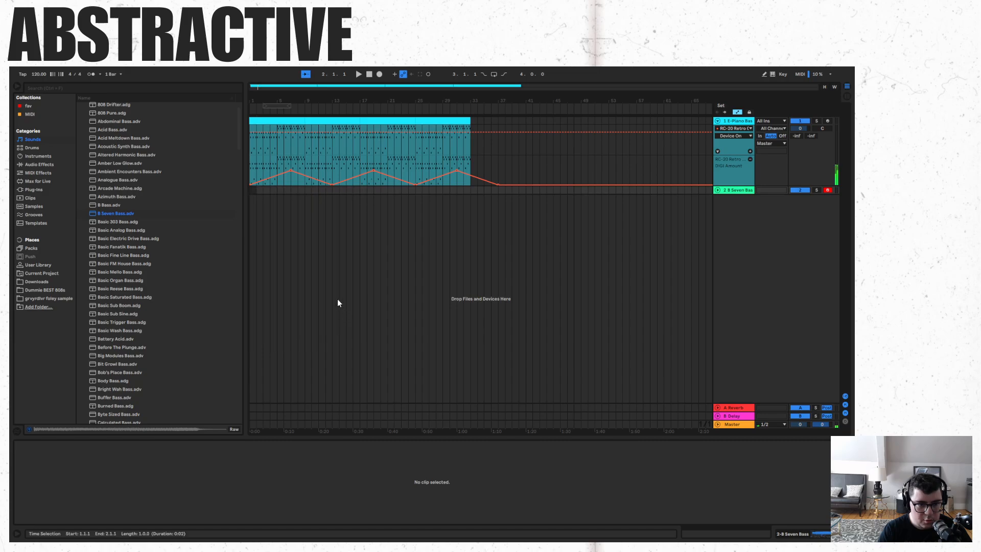
- Set the arrangement's fixed grid to 4 bars
right_click(264, 199)
left_click(323, 265)
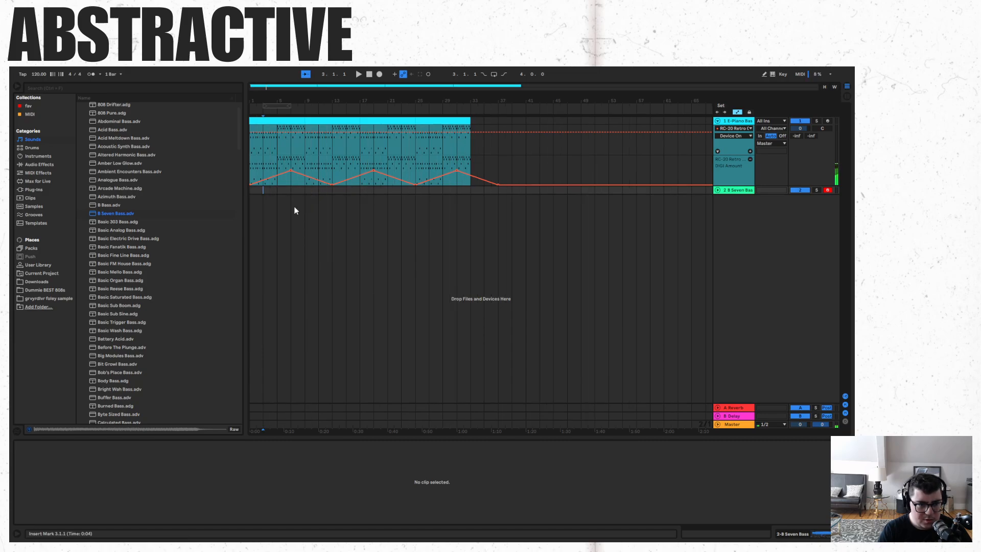
right_click(261, 192)
left_click(300, 257)
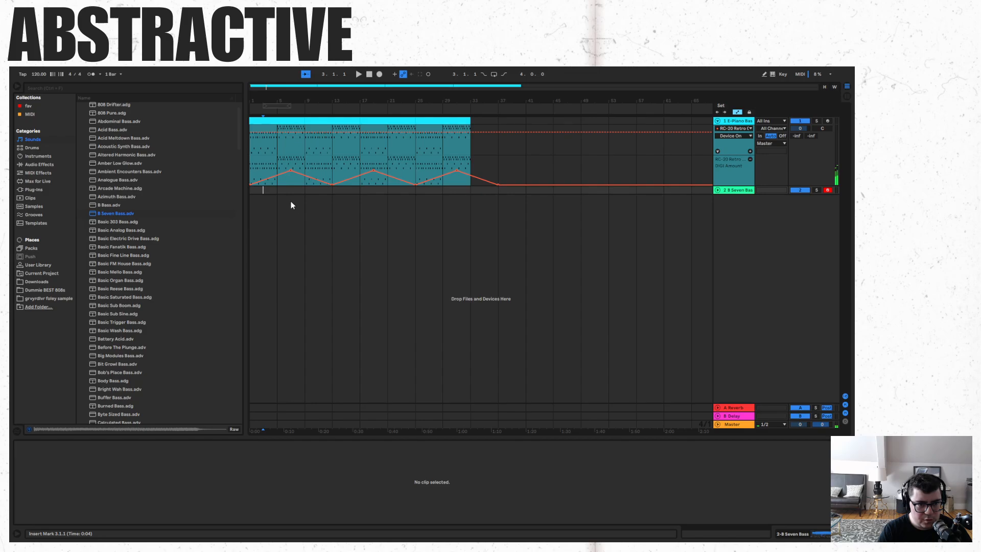
- Create a four-bar MIDI clip at bar 1 of the bass track, add a sixteenth note on F#3 and play from the start
double_click(271, 191)
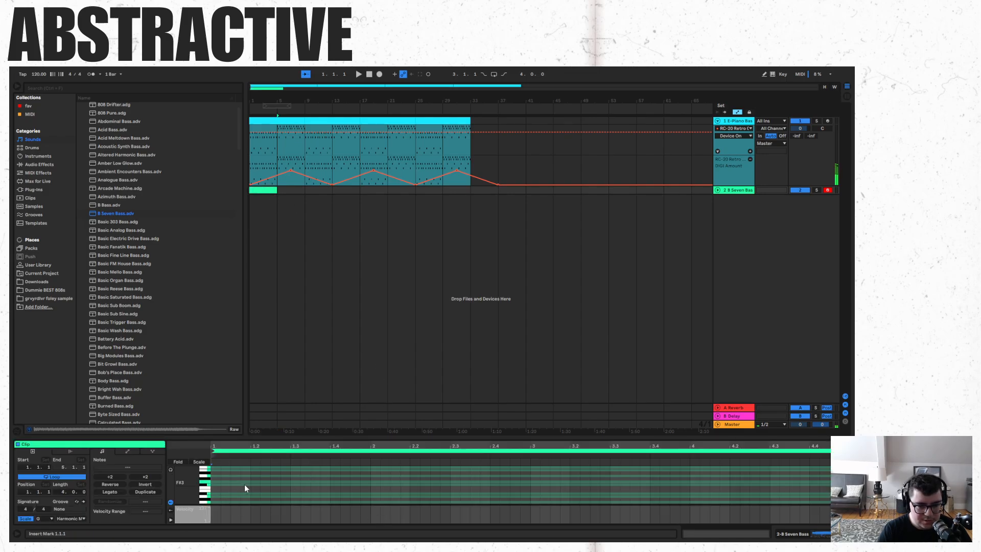
double_click(220, 484)
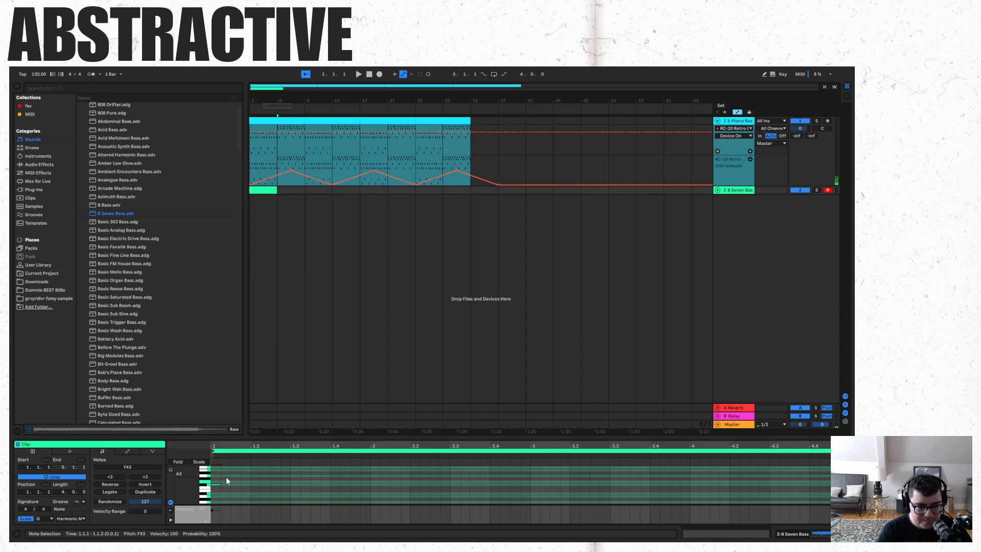
left_click(213, 491)
key("space")
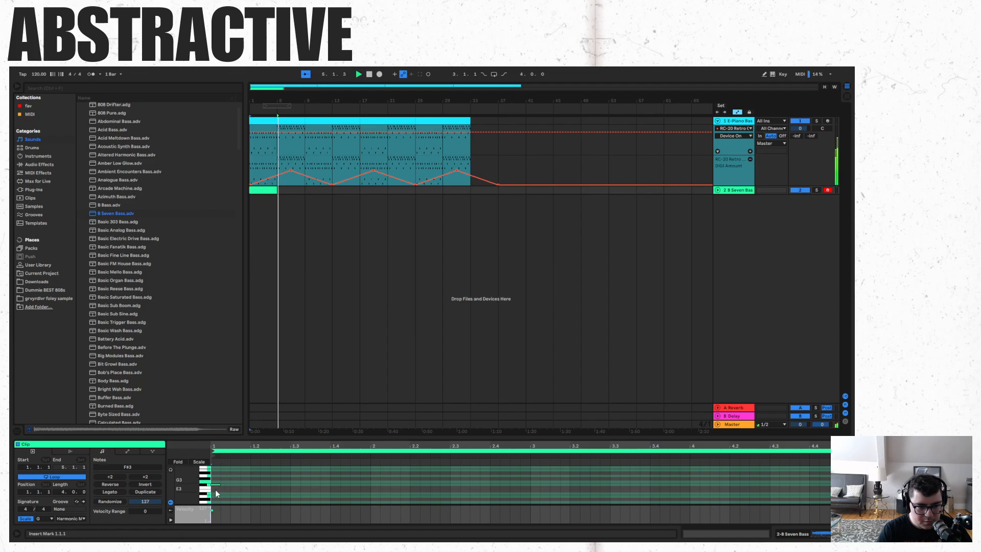
left_click(370, 75)
key("space")
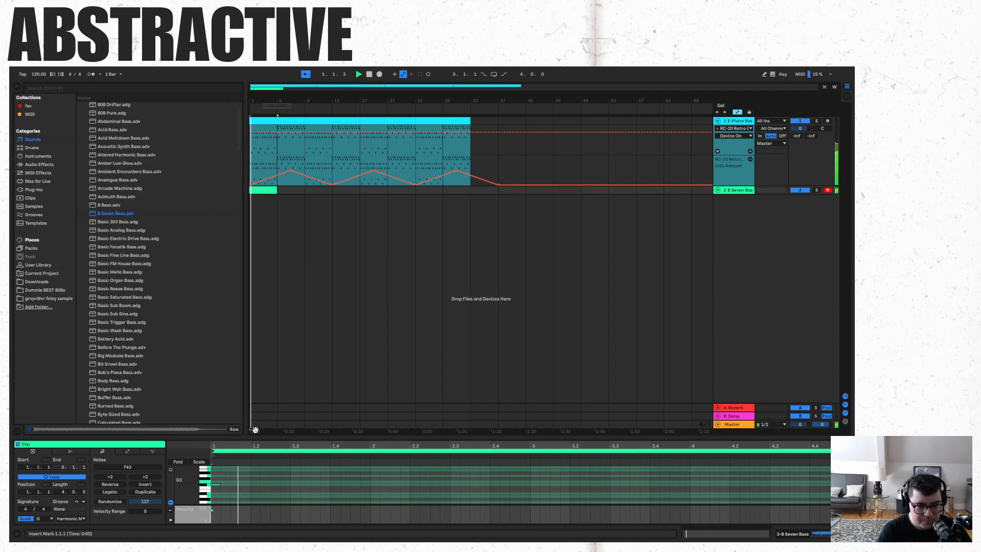
- Lower the bass note one octave to F#2, extend it across all four bars of the clip and audition it
key("space")
left_click(216, 484)
key("shift+Down")
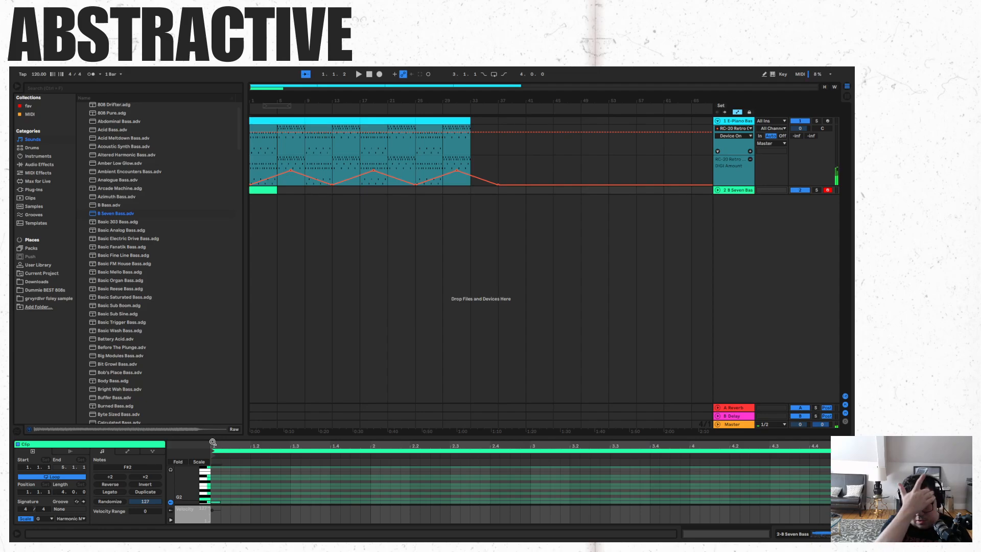
key("space")
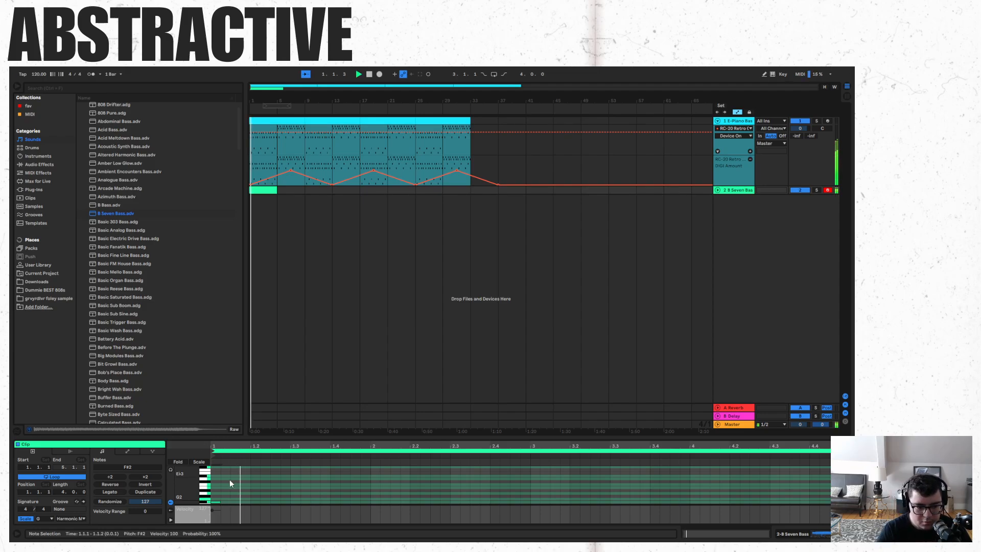
left_click_drag(221, 501, 848, 501)
key("space")
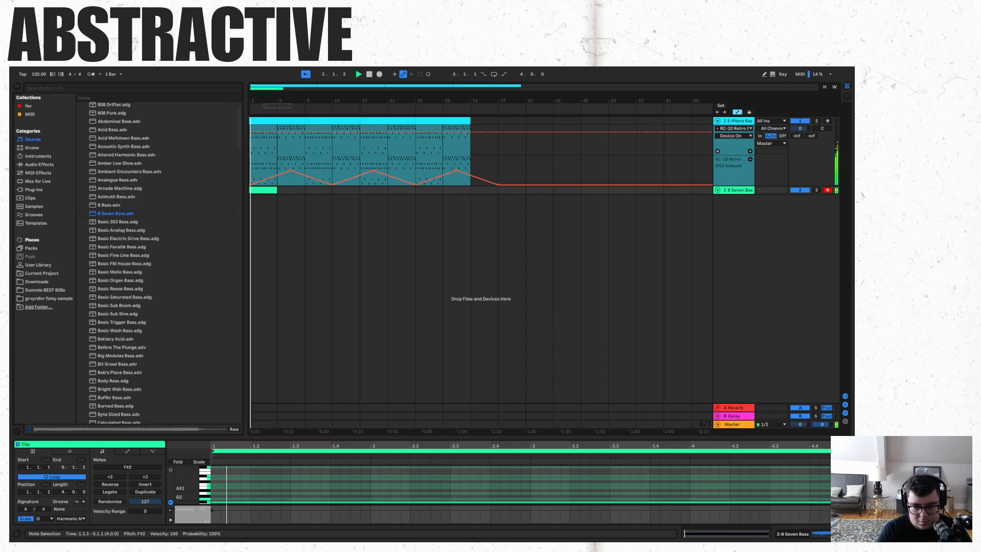
- Transpose the four-bar bass note down to G1 while auditioning it against the electric piano
scroll(804, 491, "down", 1)
key("Down")
key("Down")
key("Down")
key("Down")
key("Down")
key("Down")
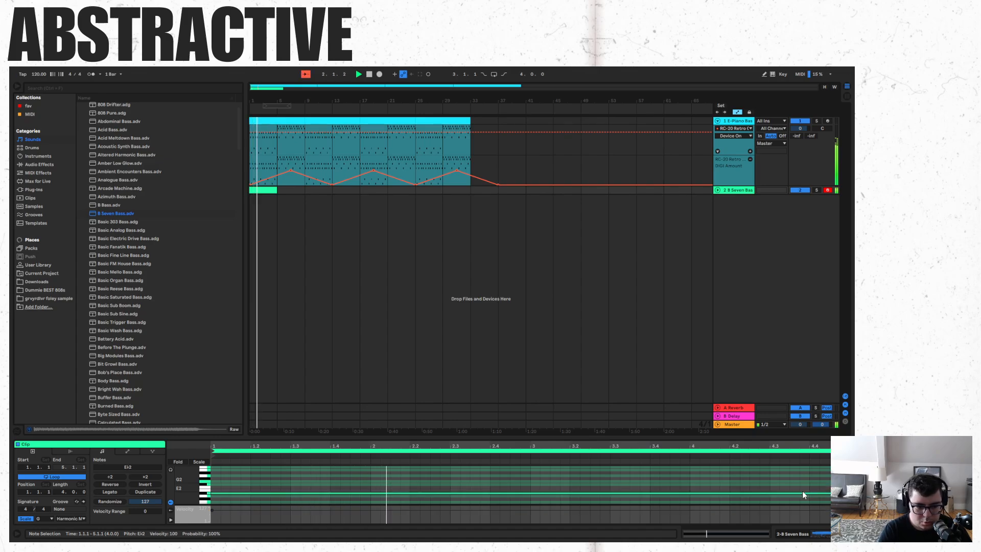
key("Down")
key("Down")
key("Down")
key("Down")
key("Down")
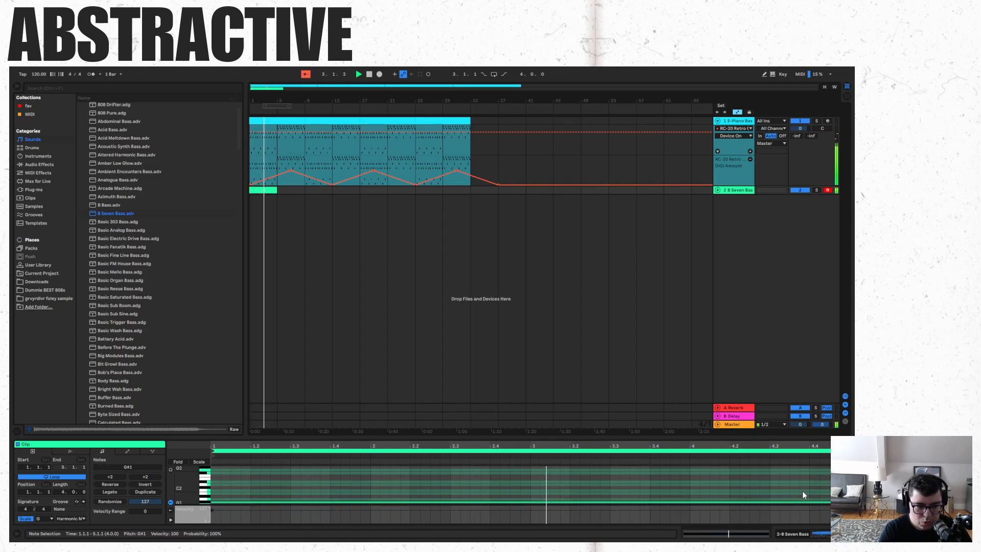
key("space")
key("space")
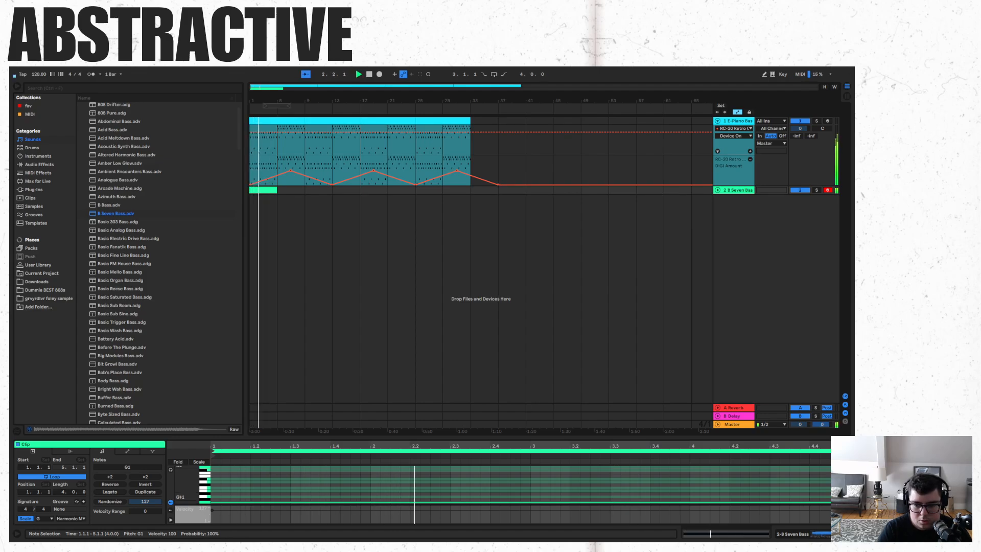
key("space")
- Duplicate the four-bar bass clip so the copy fills bars 5 to 8, with the arrangement playing
left_click_drag(849, 502, 768, 515)
left_click(270, 189)
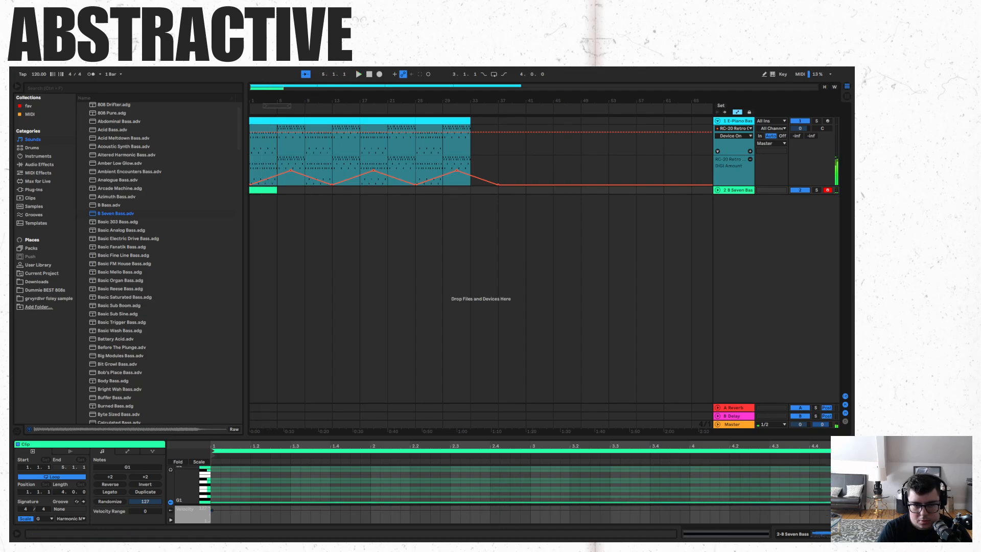
key("space")
left_click(271, 189)
key("ctrl+d")
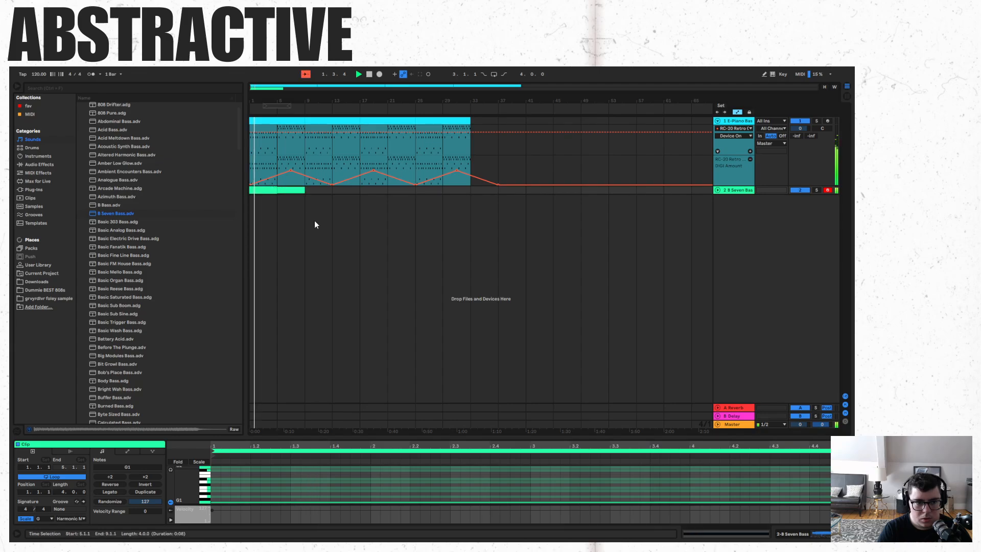
- Raise the note in the second bass clip to A1 and replay the arrangement from the start
left_click(269, 189)
left_click(269, 189)
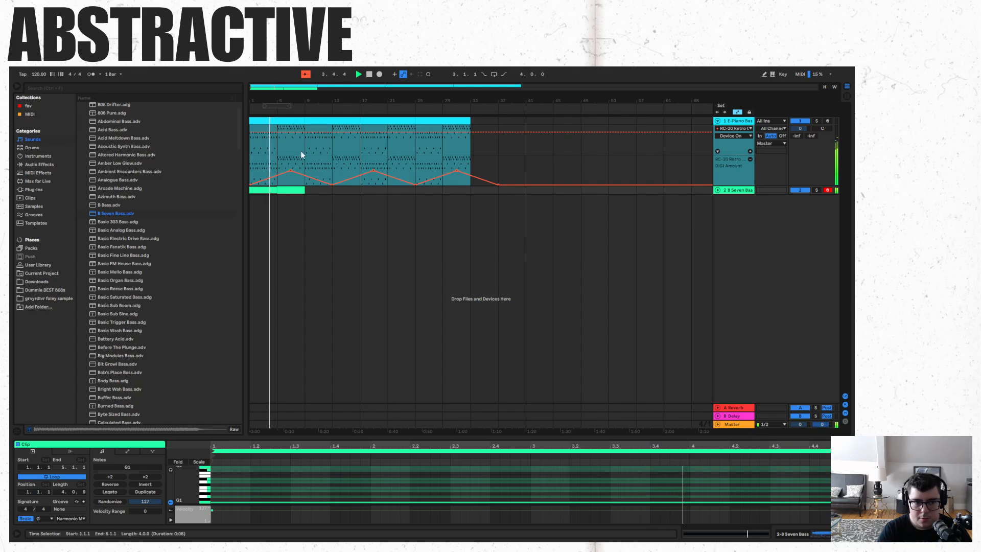
left_click(295, 190)
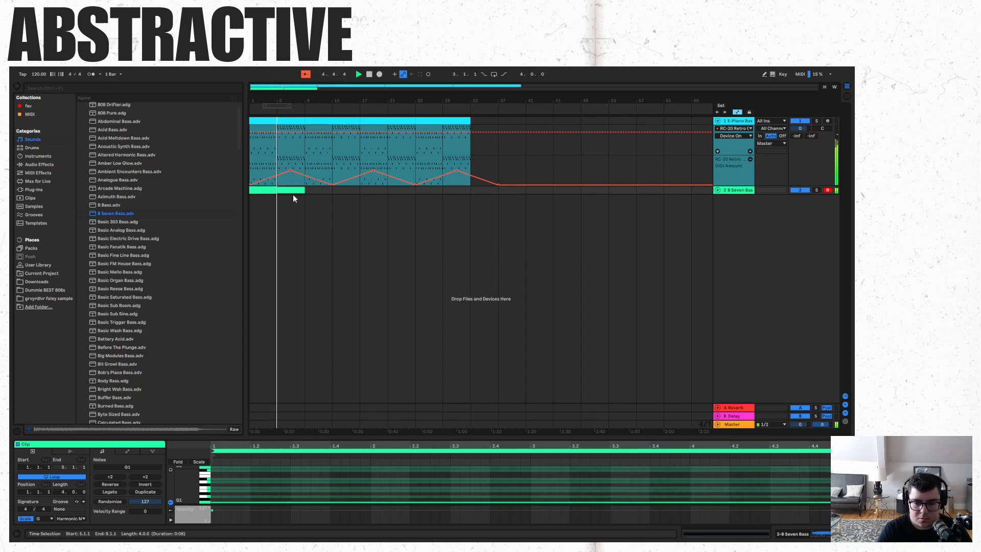
left_click(471, 500)
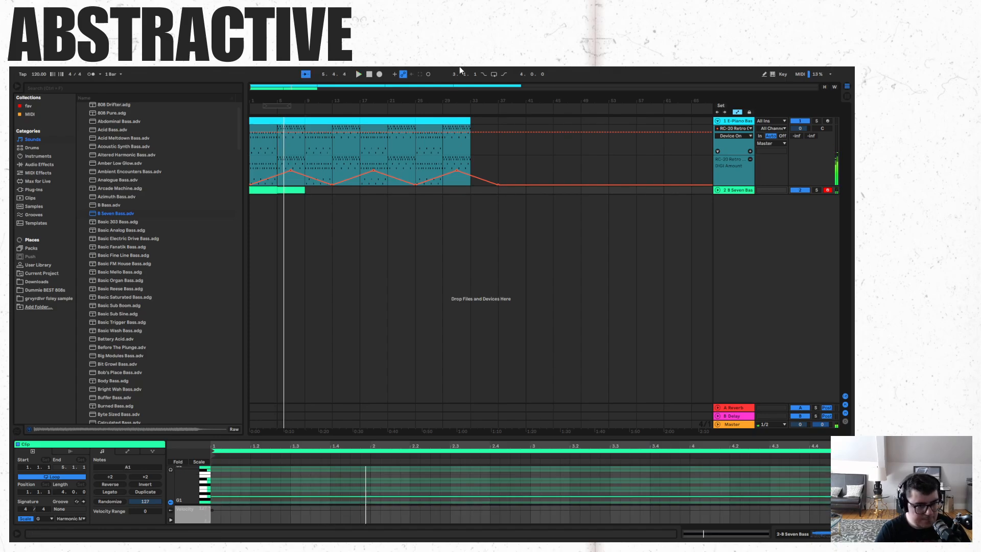
left_click(369, 75)
key("space")
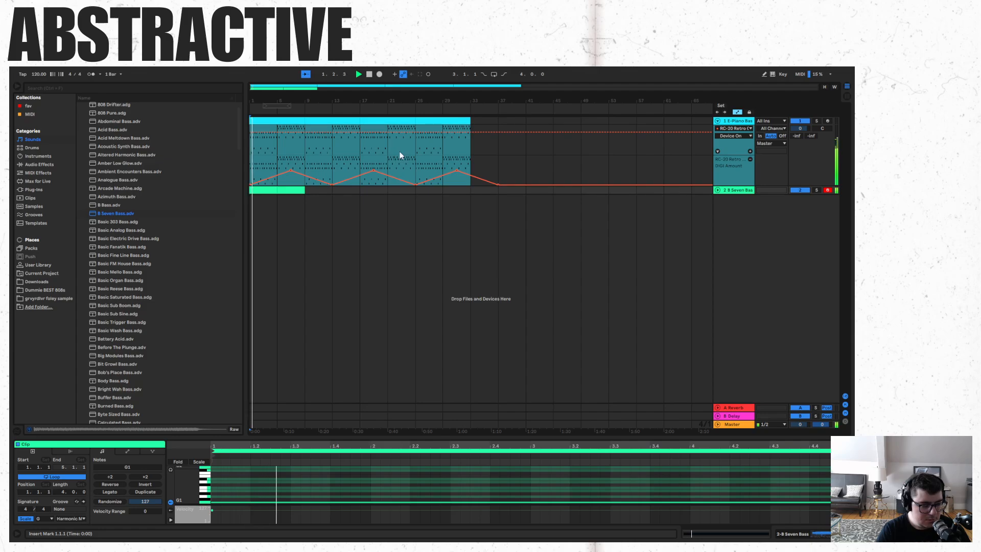
- Duplicate the pair of bass clips three times so the bass part runs up to bar 33
left_click(428, 295)
left_click(290, 189)
left_click(267, 191, "shift")
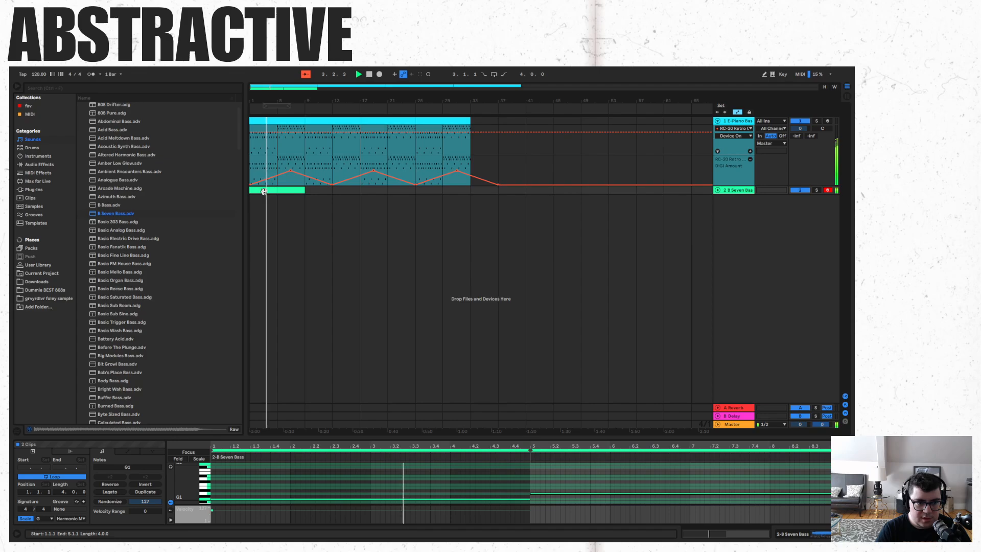
key("ctrl+d")
key("ctrl+d")
key("ctrl+d")
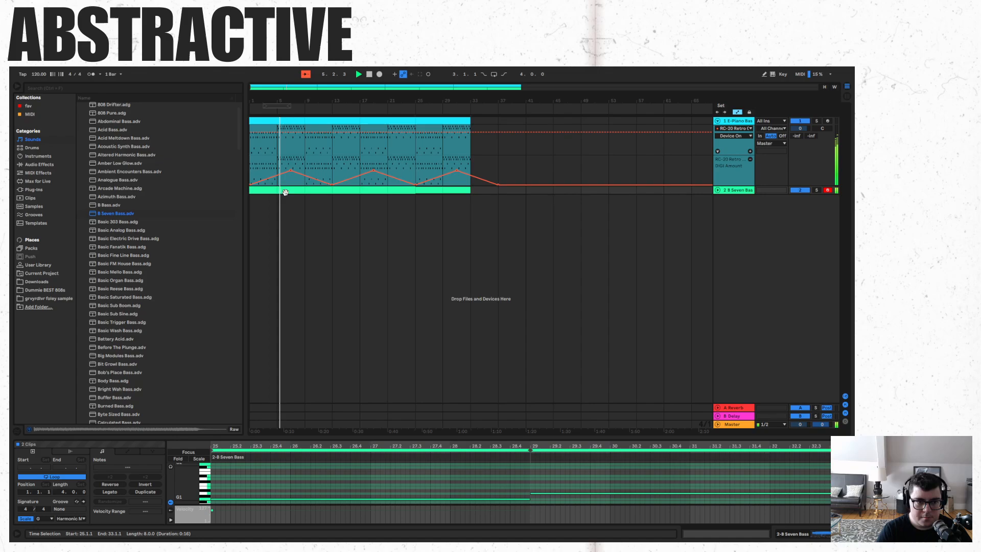
- Find the VST3 plug-in Codec by Lese and add it to the B Seven Bass track
left_click(732, 190)
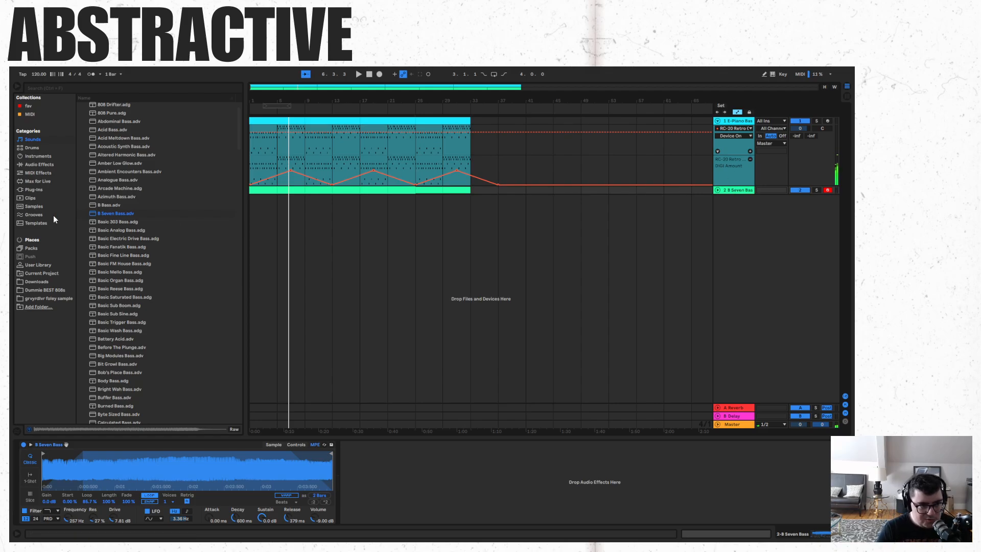
left_click(43, 164)
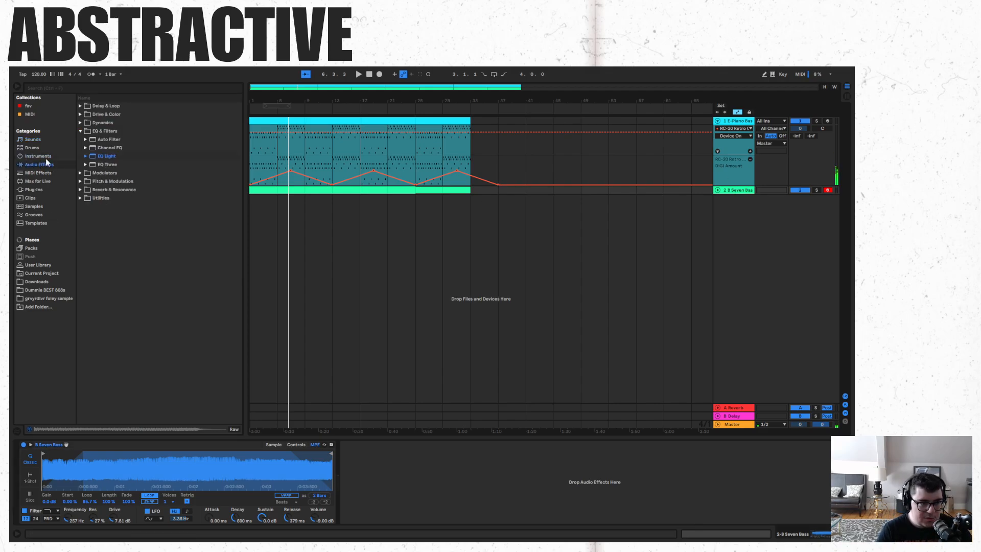
left_click(33, 140)
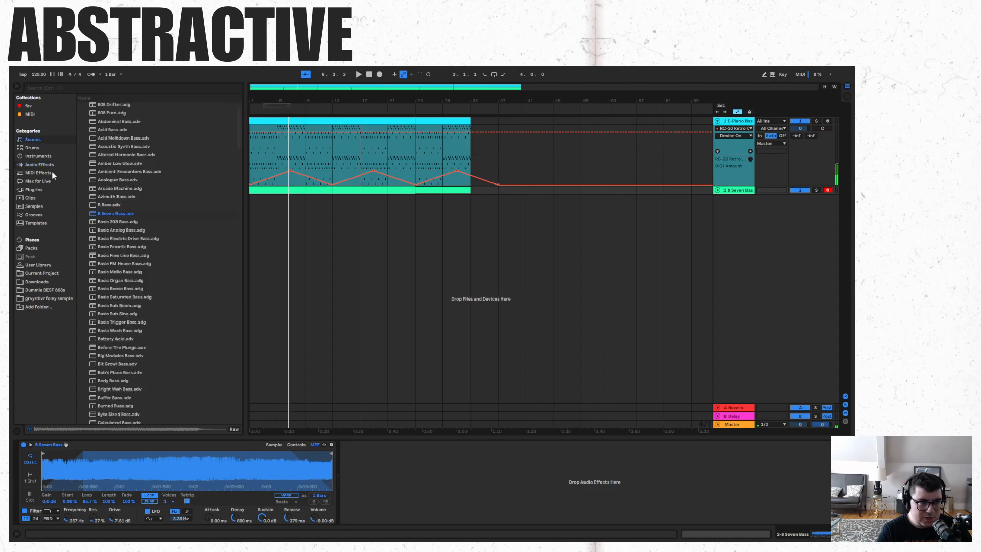
left_click(38, 182)
left_click(45, 189)
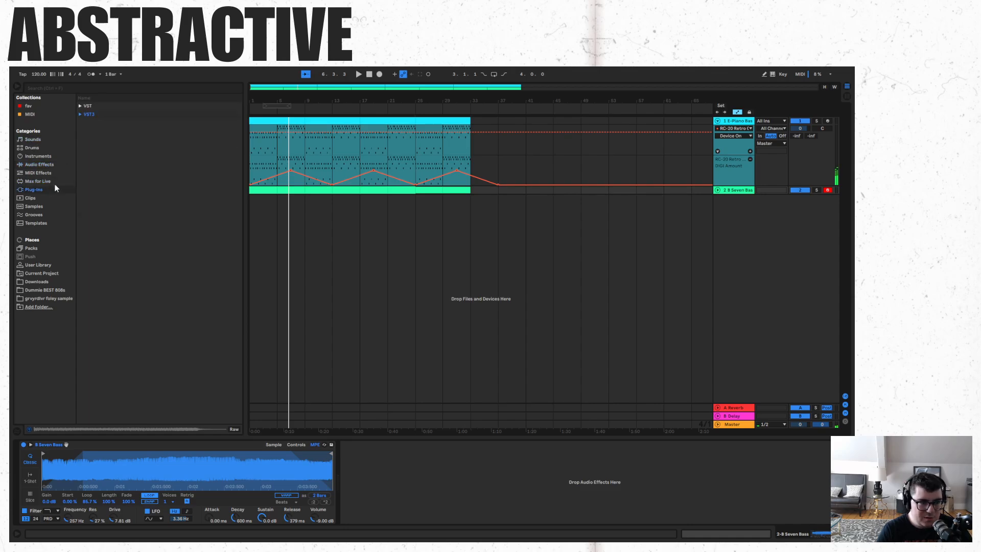
left_click(79, 115)
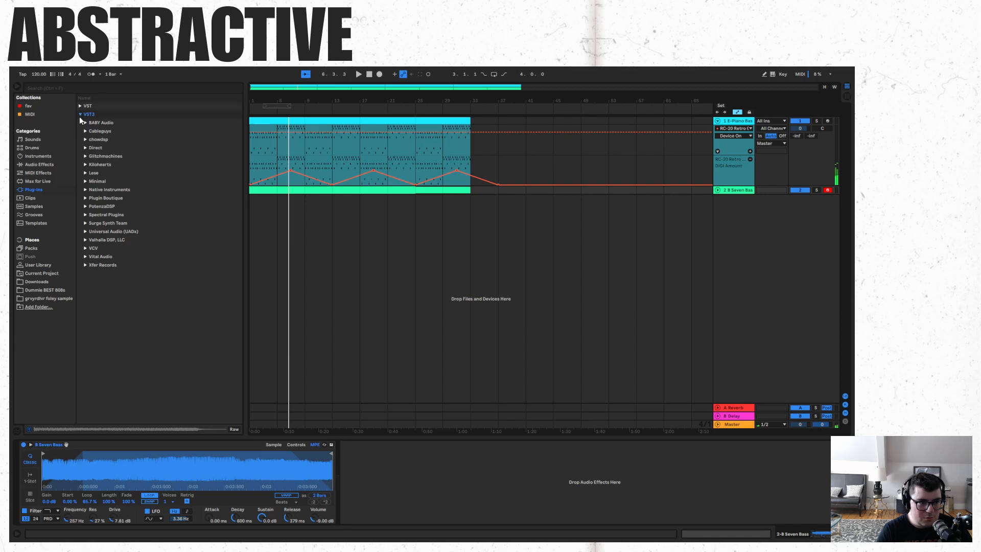
left_click(85, 173)
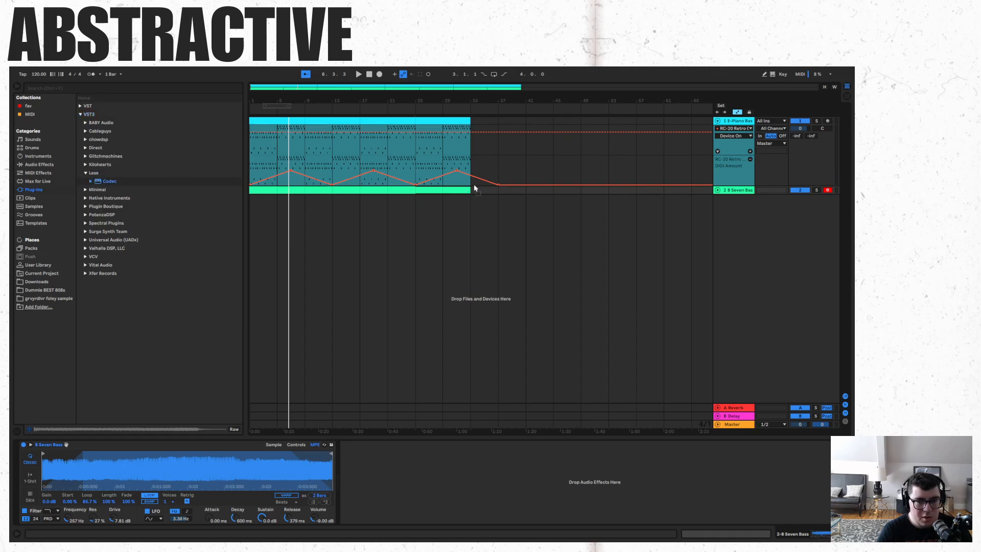
left_click_drag(492, 194, 492, 195)
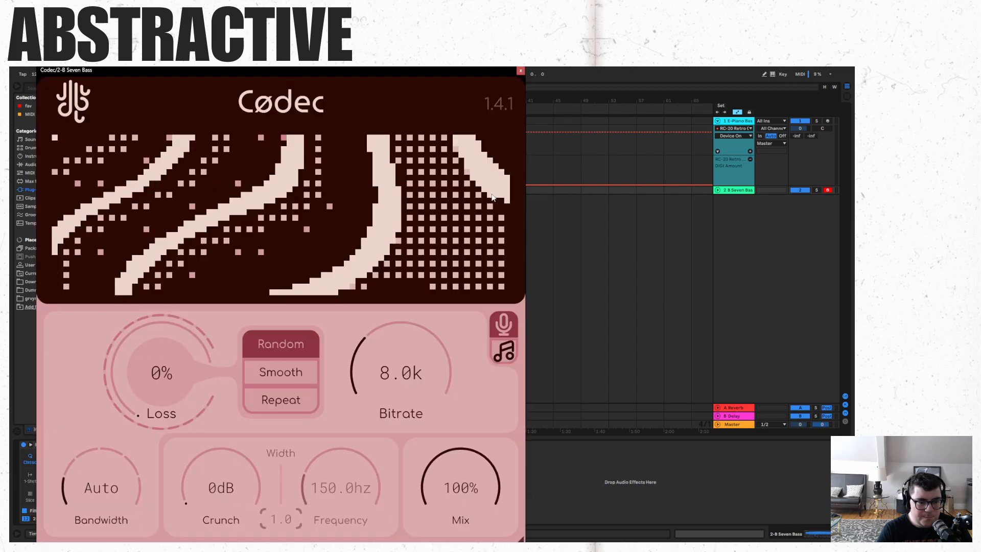
- Try Codec's bitrate at 128k and 12k, and set it to 16k during playback
left_click_drag(127, 77, 246, 80)
double_click(545, 383)
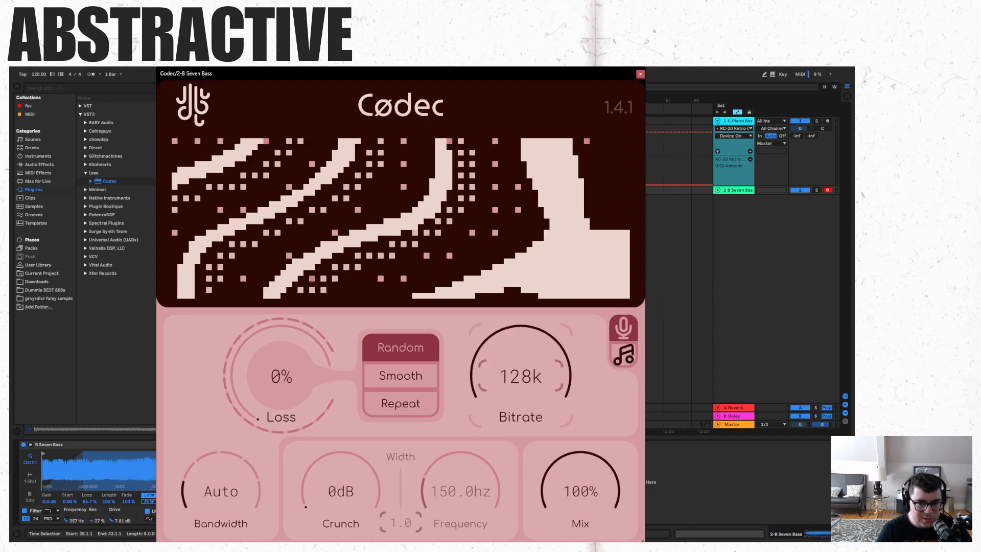
mouse_move(520, 385)
left_mouse_down()
mouse_move(521, 493)
mouse_move(520, 380)
left_mouse_up()
mouse_move(280, 384)
left_mouse_down()
mouse_move(280, 286)
mouse_move(280, 386)
left_mouse_up()
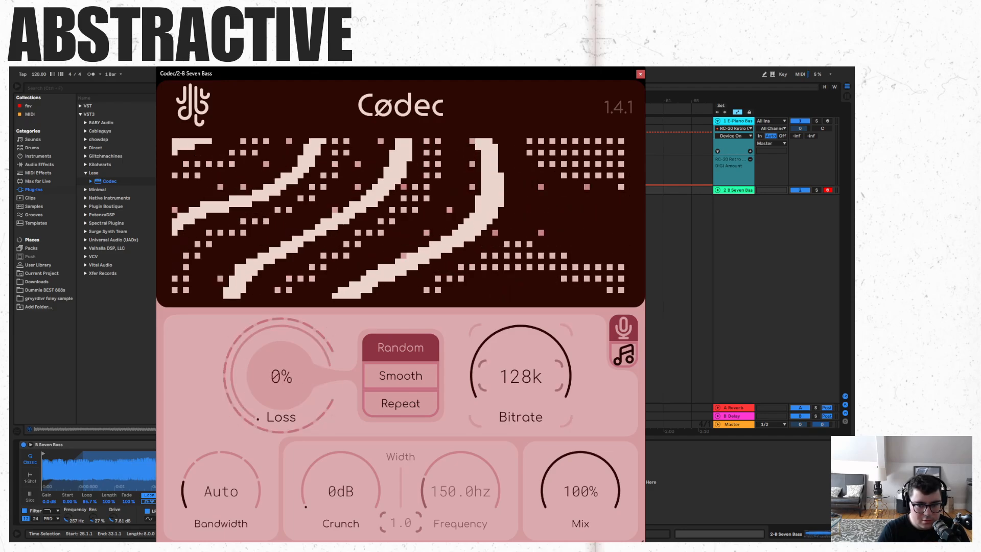
left_click_drag(524, 372, 524, 413)
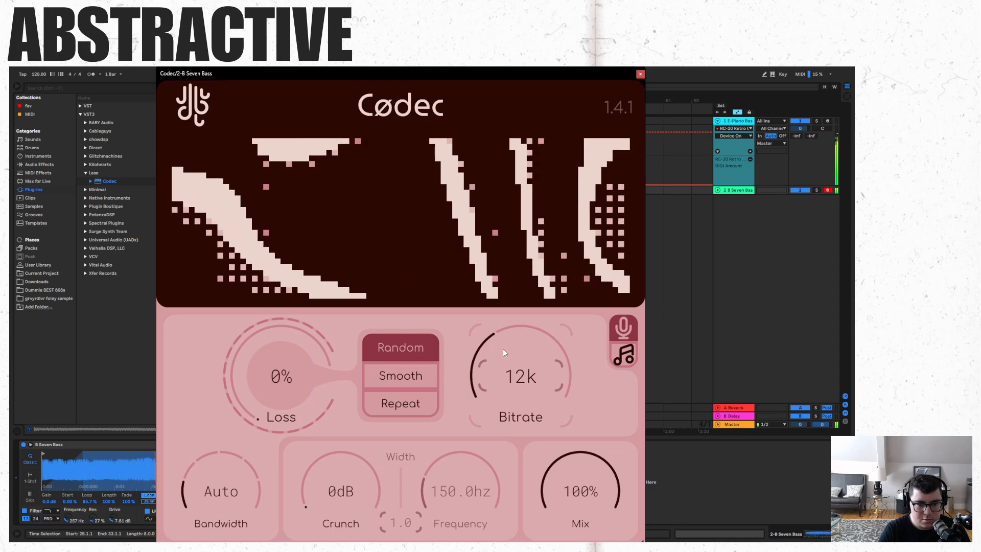
left_click_drag(503, 348, 503, 344)
- Set Codec's Loss to 5%, Crunch to 0.69 dB and Mix to 48%
mouse_move(284, 371)
left_mouse_down()
mouse_move(284, 356)
mouse_move(284, 366)
left_mouse_up()
left_click_drag(341, 497, 341, 491)
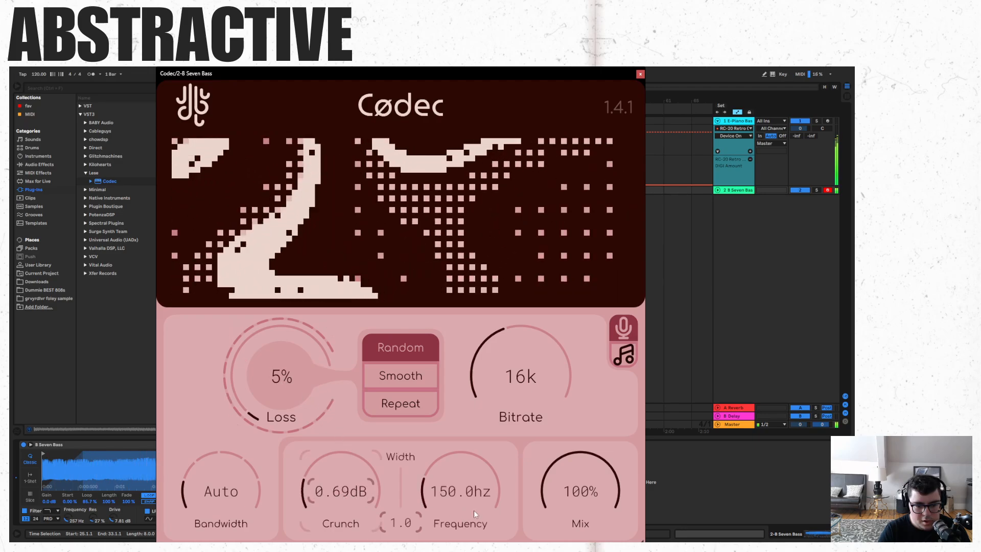
left_click_drag(562, 486, 562, 513)
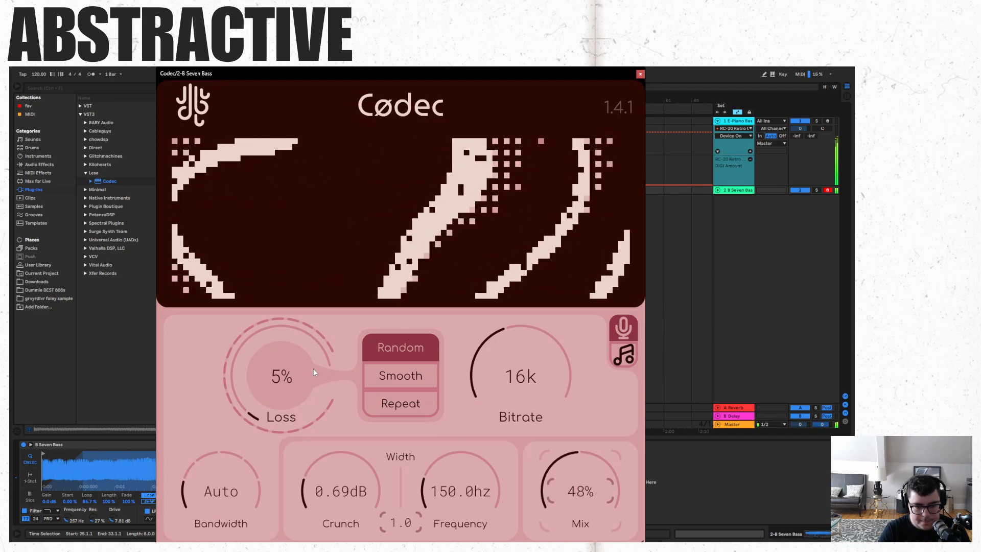
- Set Codec's Loss to 11% in Repeat mode with Frequency at 368.6 Hz, close the plug-in window and stop playback
left_click_drag(284, 377, 284, 371)
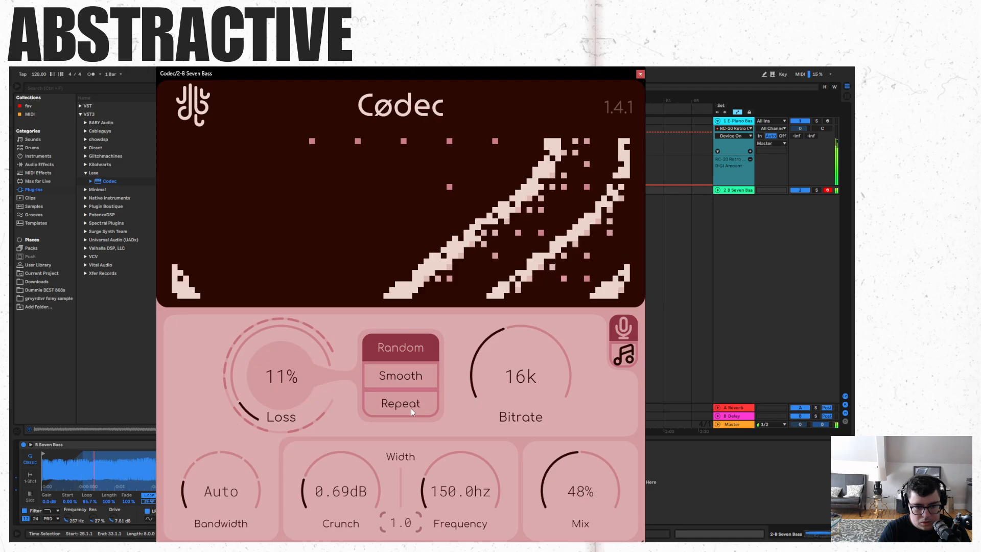
left_click(411, 407)
mouse_move(476, 493)
left_mouse_down()
mouse_move(475, 478)
mouse_move(471, 493)
left_mouse_up()
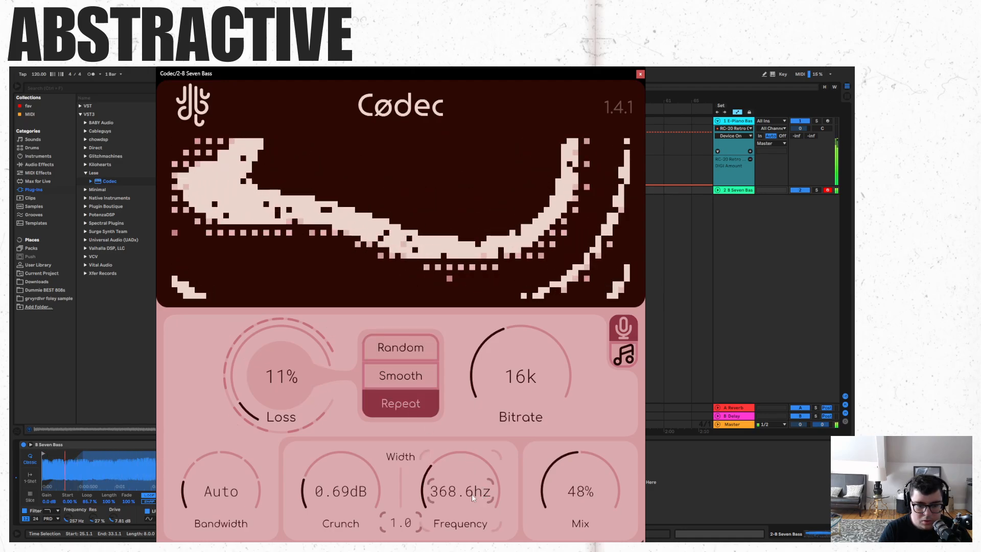
left_click(639, 75)
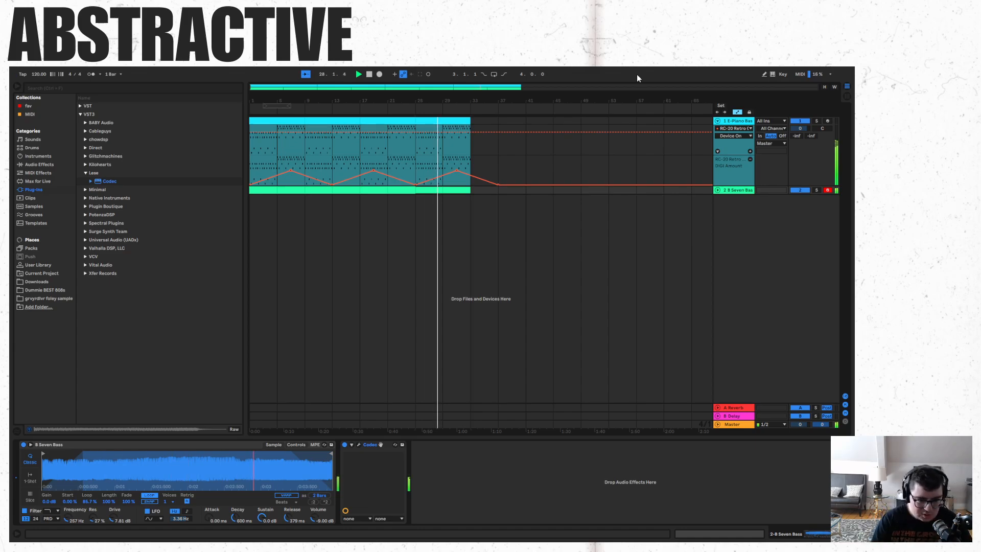
left_click(369, 75)
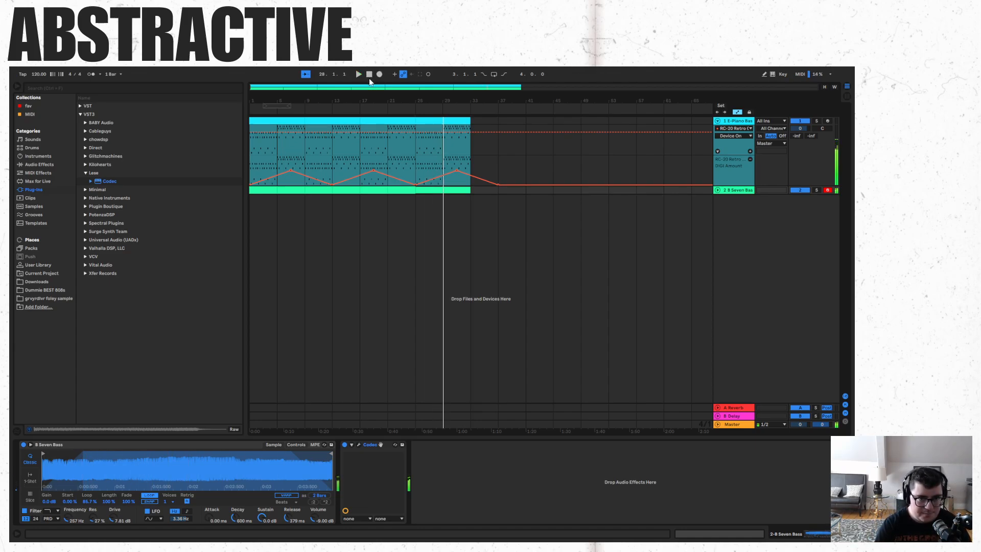
left_click(370, 76)
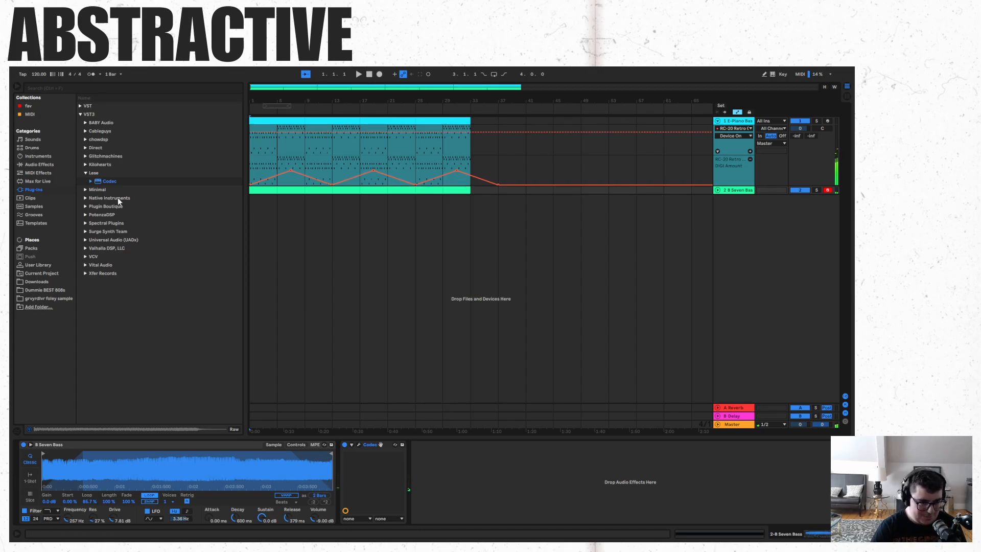
- Cut the Codec device from the B Seven Bass track
left_click(41, 164)
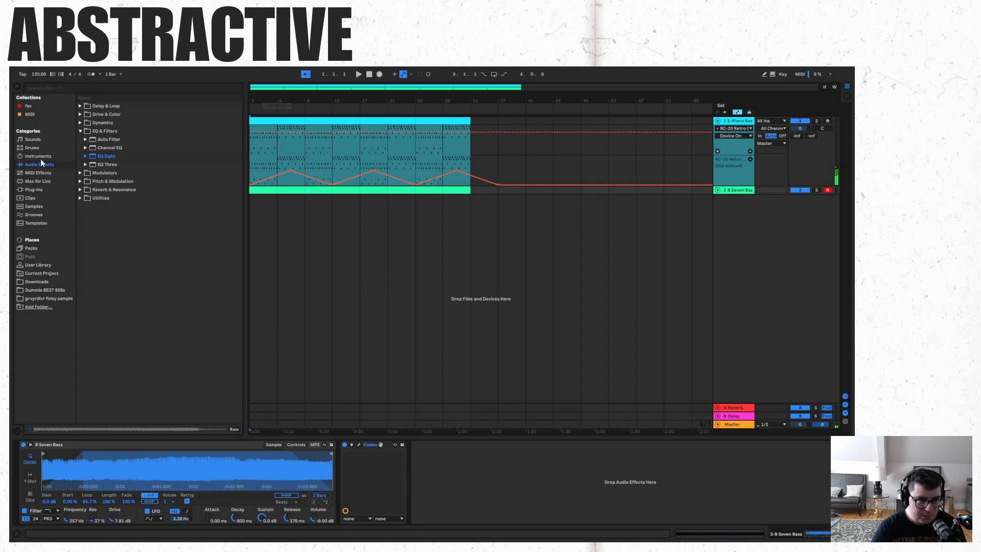
left_click(81, 131)
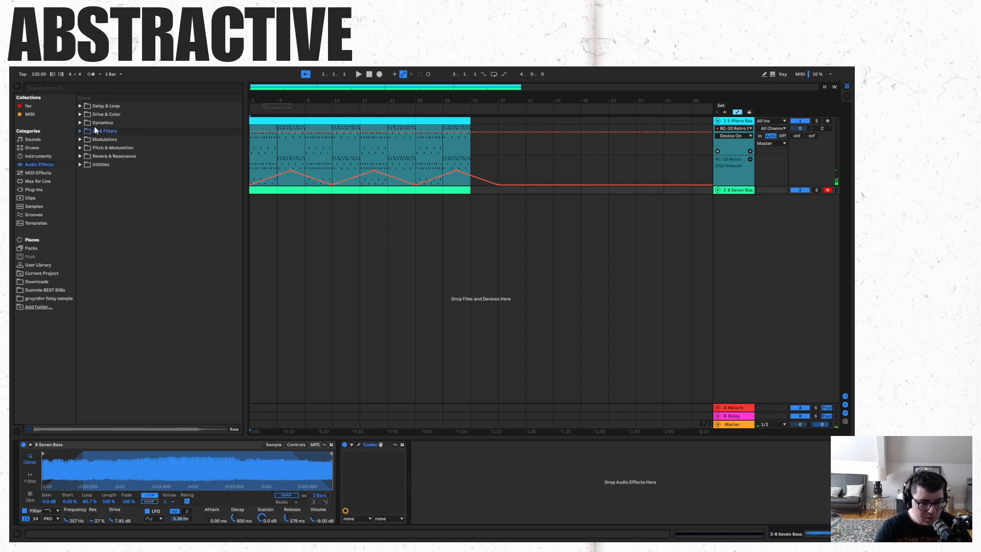
right_click(376, 444)
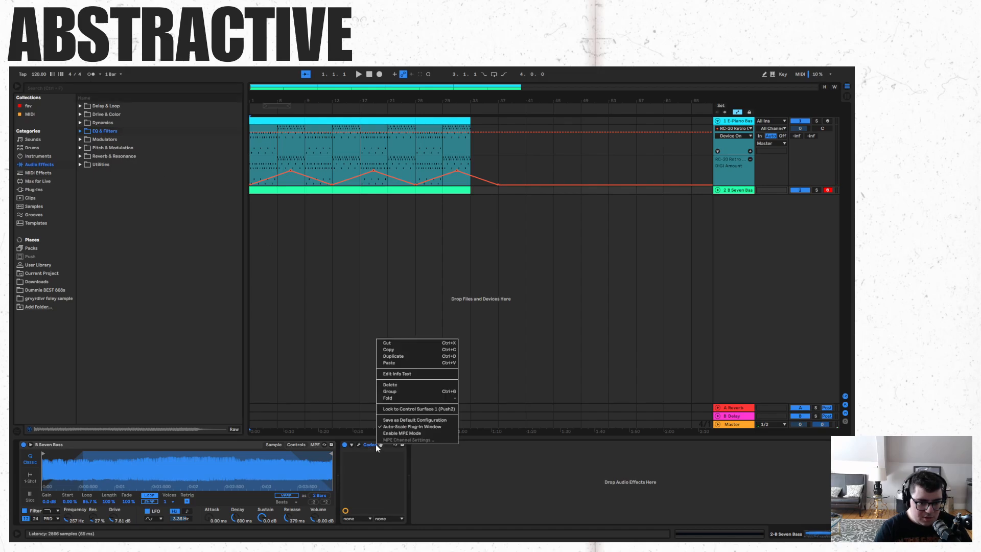
left_click(396, 344)
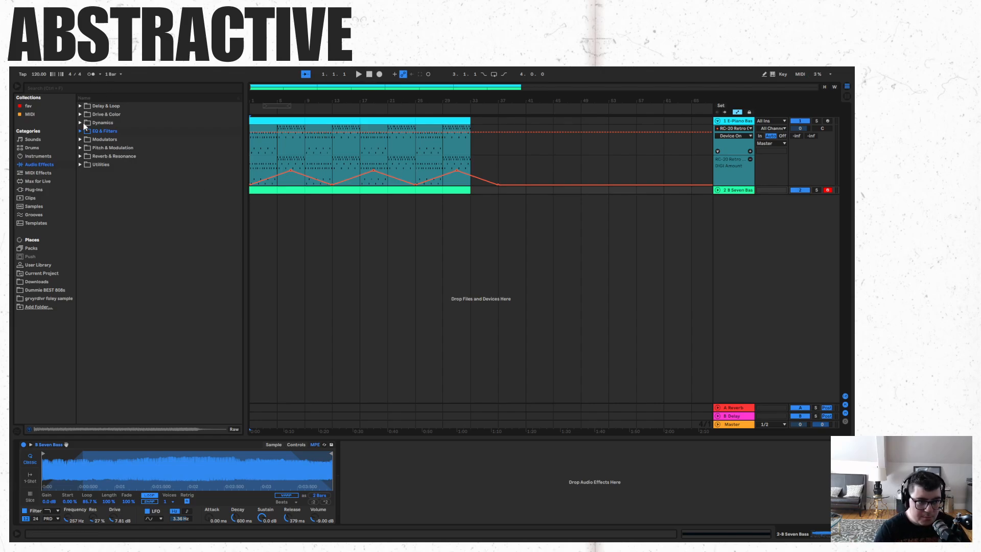
- Select the first eight bars of the electric piano part, from bar 1 to bar 9
left_click(78, 155)
left_click(267, 119)
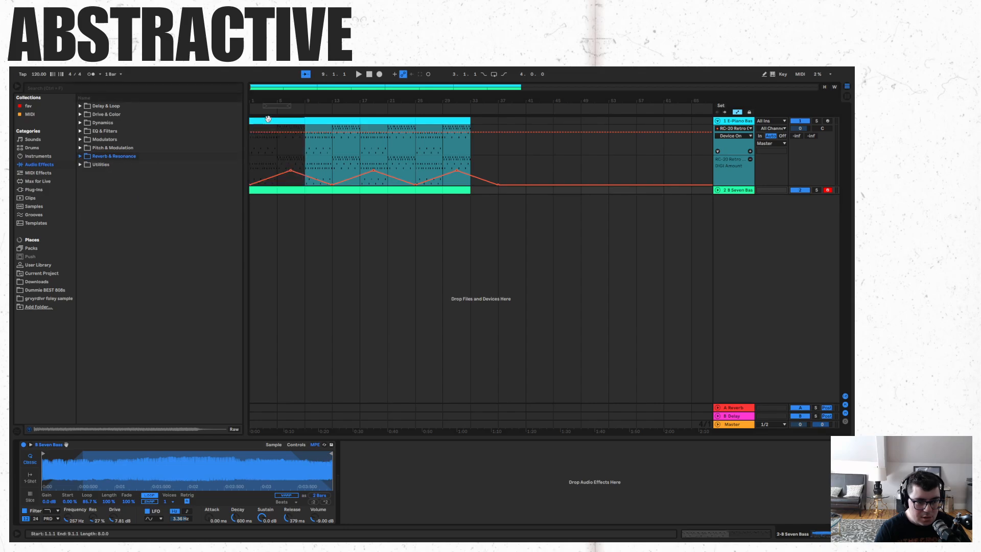
- Browse the Delay & Loop and Modulators audio effects and play the arrangement while reviewing the E-Piano track's device chain
left_click(80, 107)
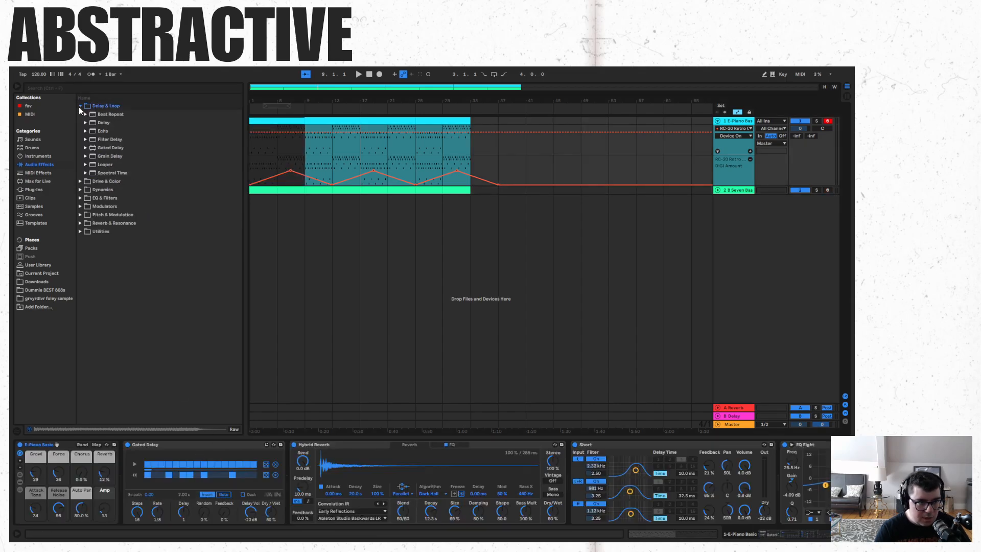
left_click(108, 150)
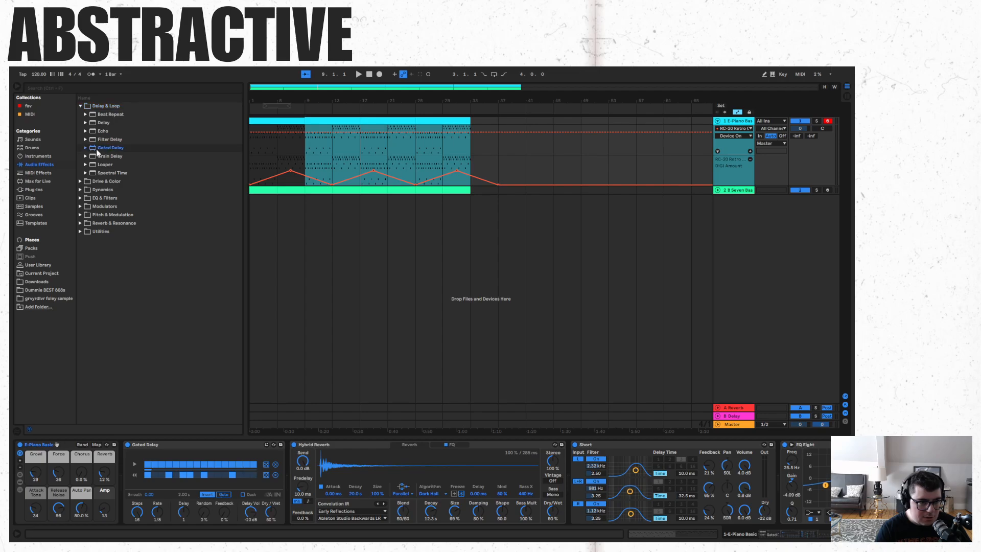
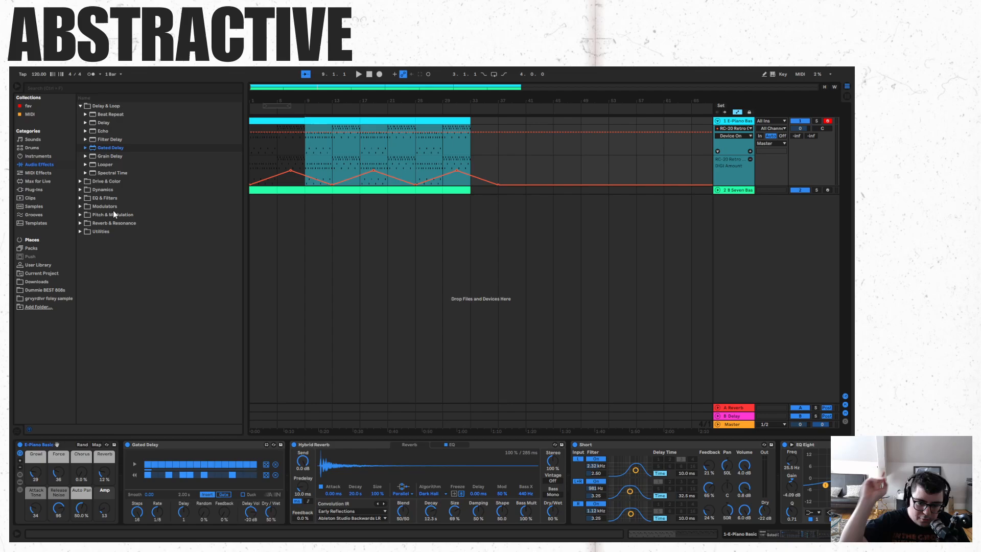
left_click(80, 207)
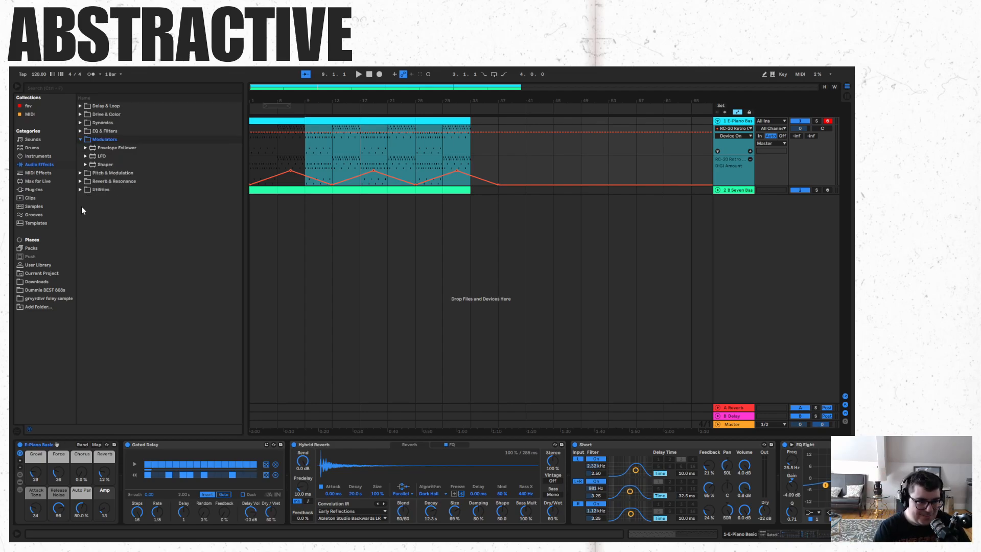
left_click(369, 76)
key("space")
left_click(835, 534)
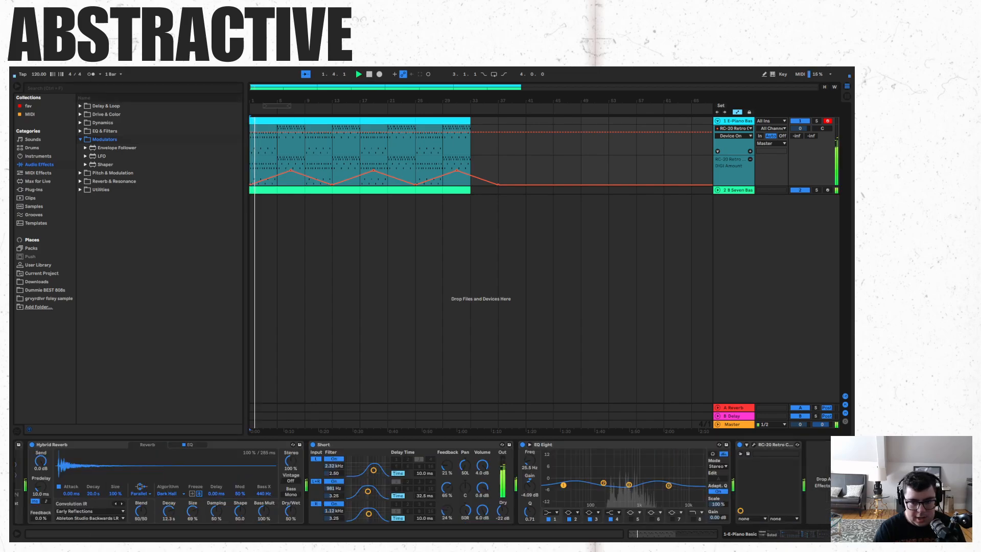
- Add Spectral Resonator from Reverb & Resonance to the Seven Bass track and restart playback
left_click(737, 189)
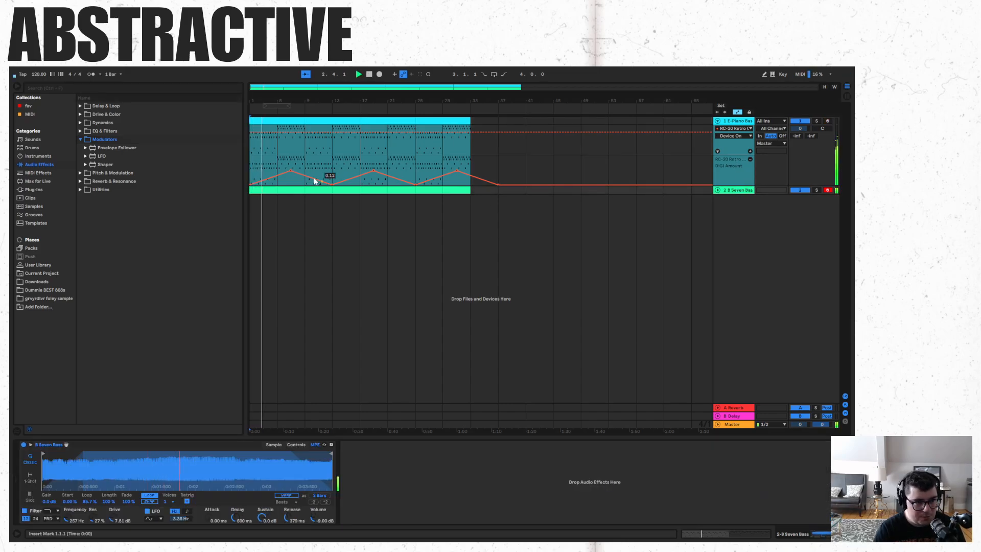
key("space")
left_click(80, 181)
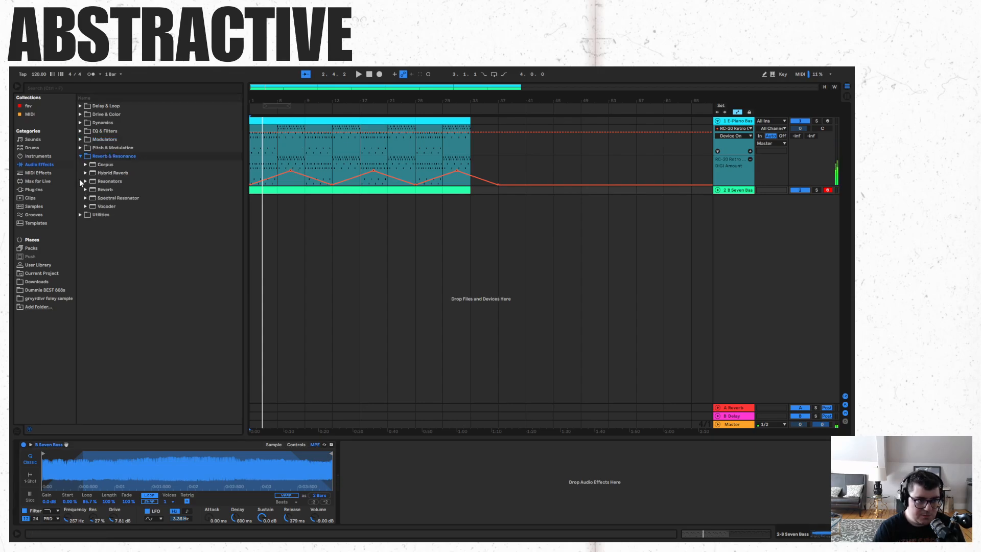
left_click_drag(121, 199, 521, 192)
key("space")
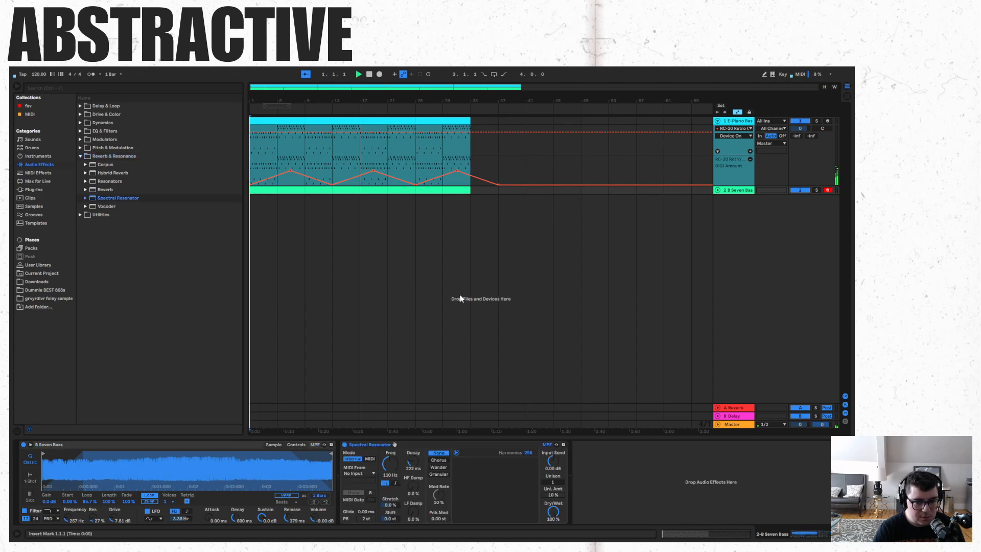
- Set the Spectral Resonator's frequency to 58.4 Hz and decay to 139 ms, keeping input send at 0.00 dB, and audition it
left_click_drag(553, 462, 553, 445)
double_click(552, 462)
left_click_drag(390, 463, 412, 467)
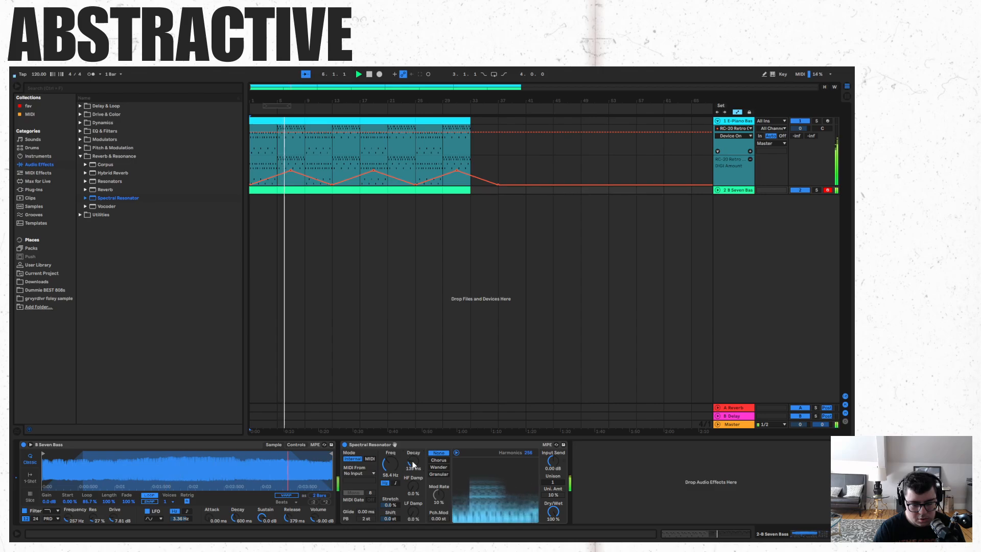
key("space")
key("space")
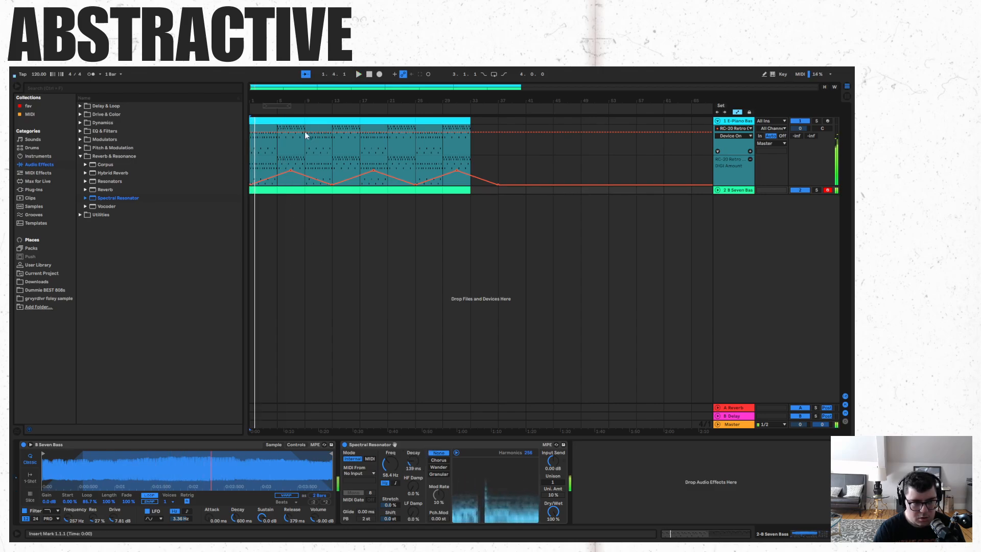
left_click(359, 75)
key("space")
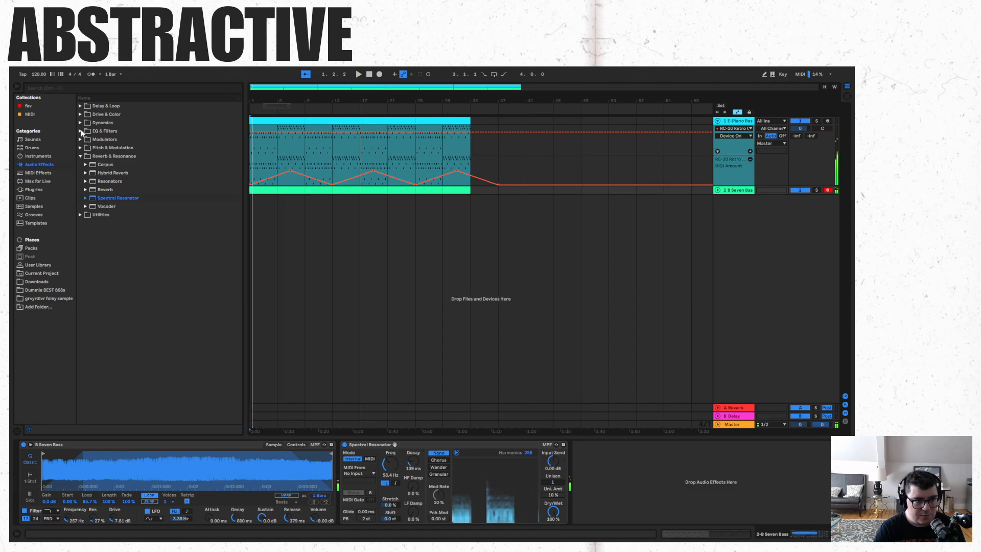
- Add an Auto Filter after the Spectral Resonator and lower its cutoff to 972 Hz with 0.0% resonance
left_click(104, 131)
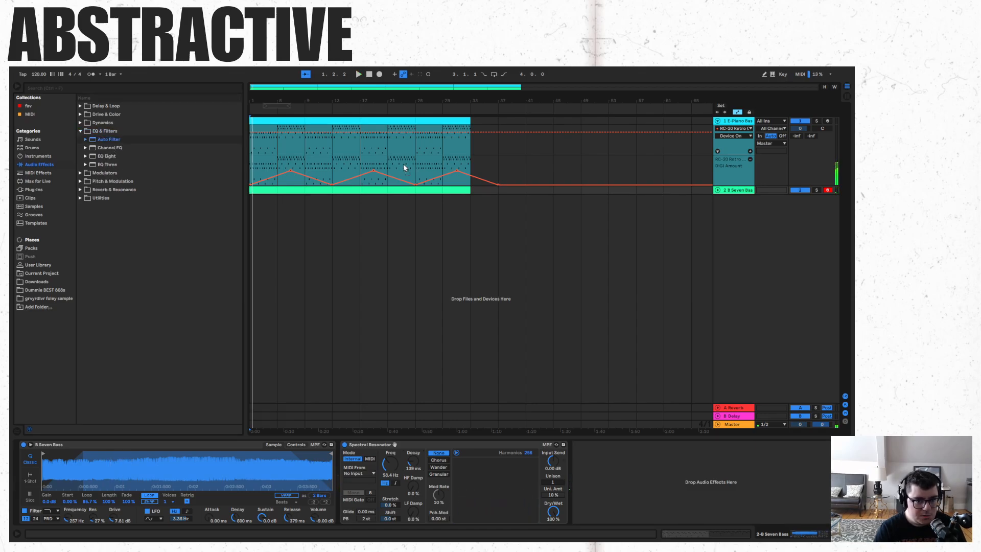
left_click_drag(496, 191, 496, 192)
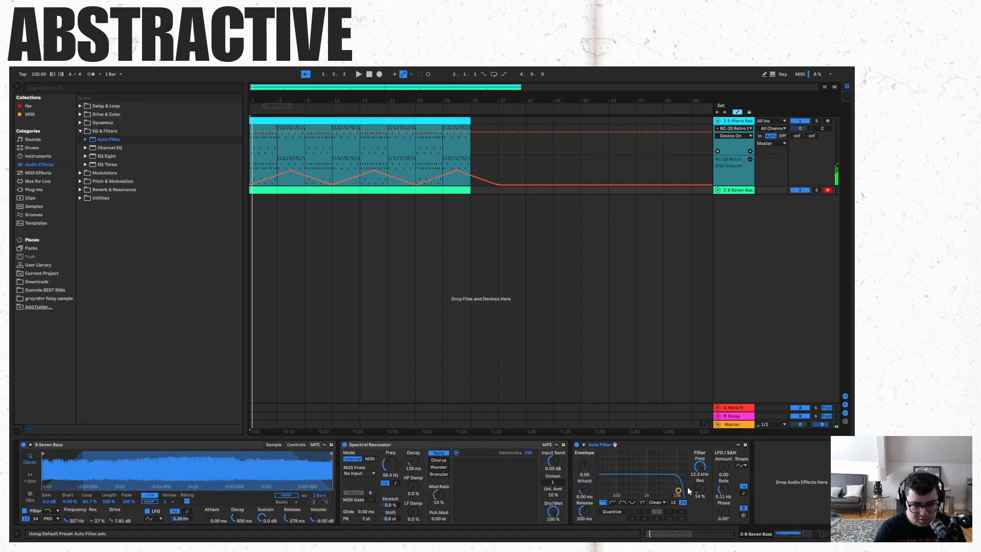
left_click_drag(678, 491, 646, 495)
key("space")
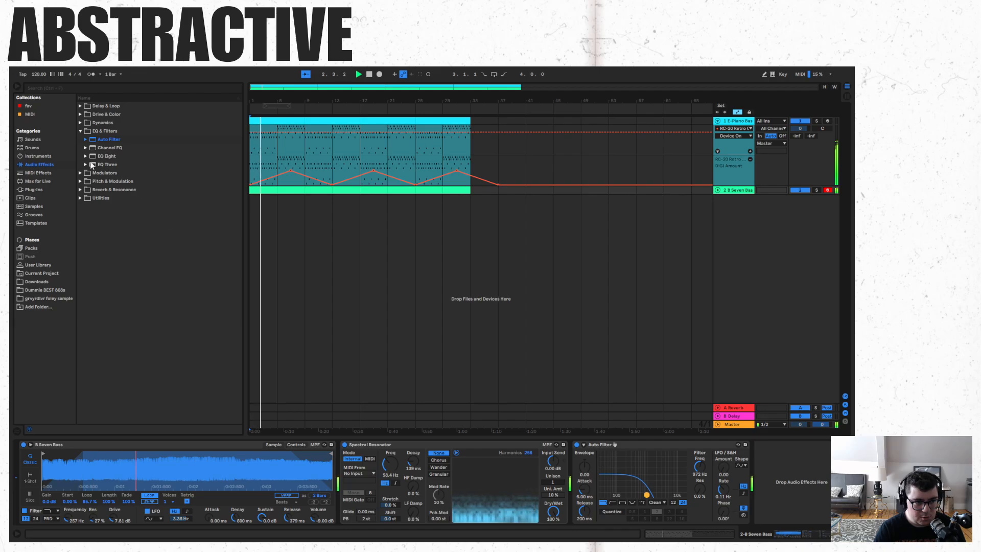
- Add Corpus after the Auto Filter on the Seven Bass track and review its default settings during playback
left_click(80, 189)
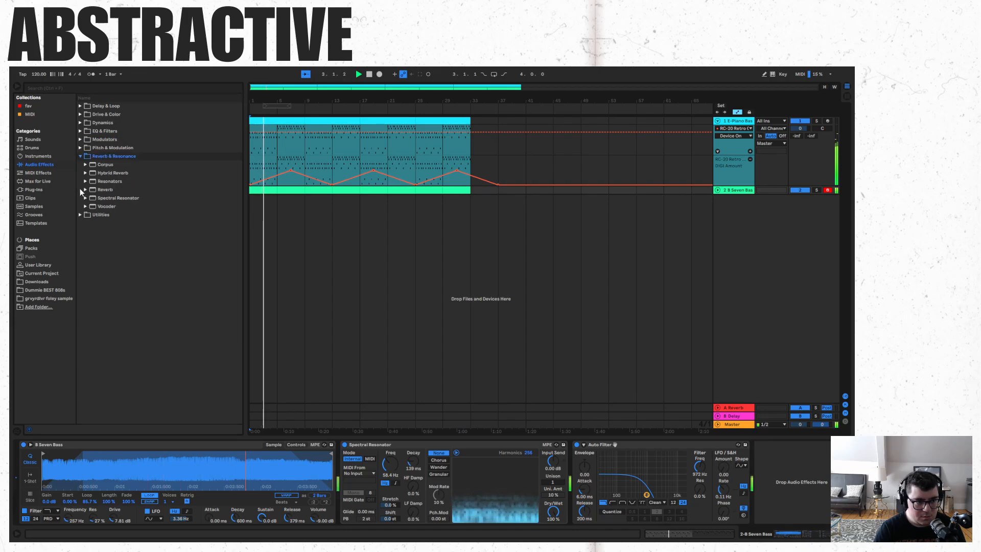
left_click(103, 164)
left_click_drag(507, 193, 507, 190)
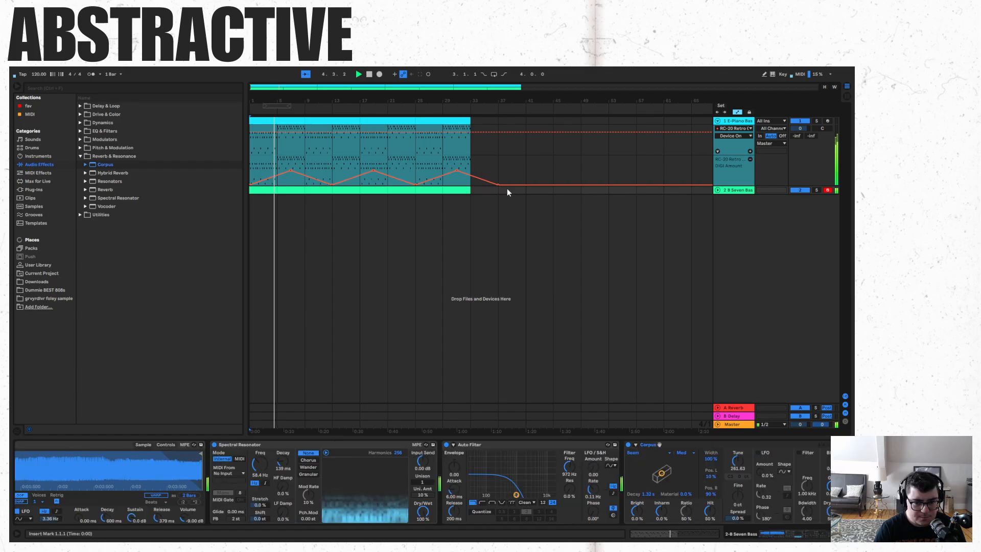
left_click(796, 533)
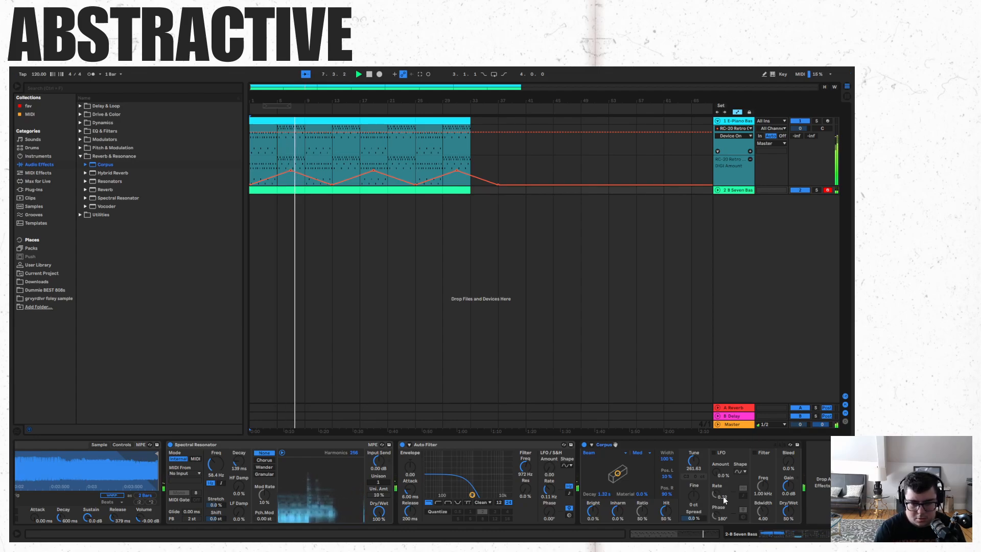
left_click(310, 188)
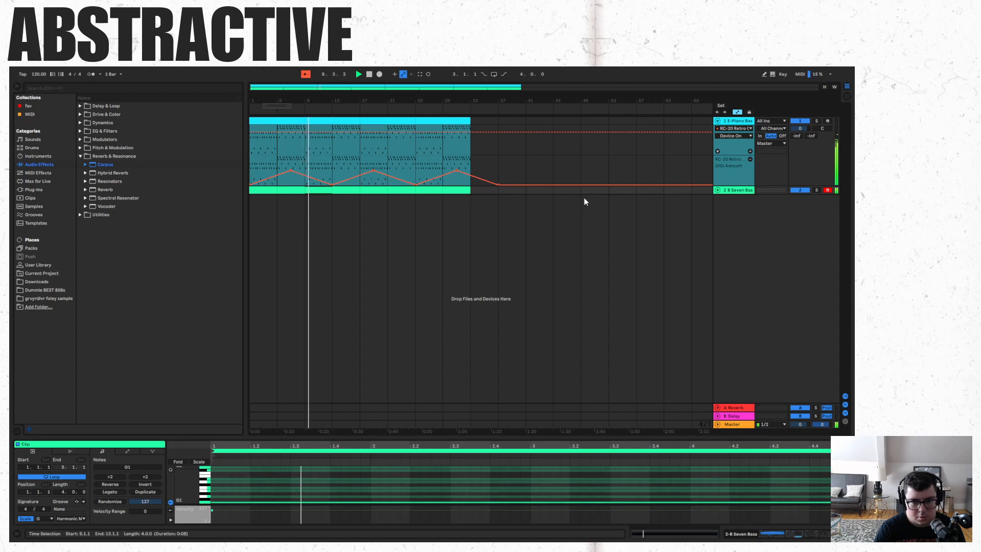
left_click(750, 191)
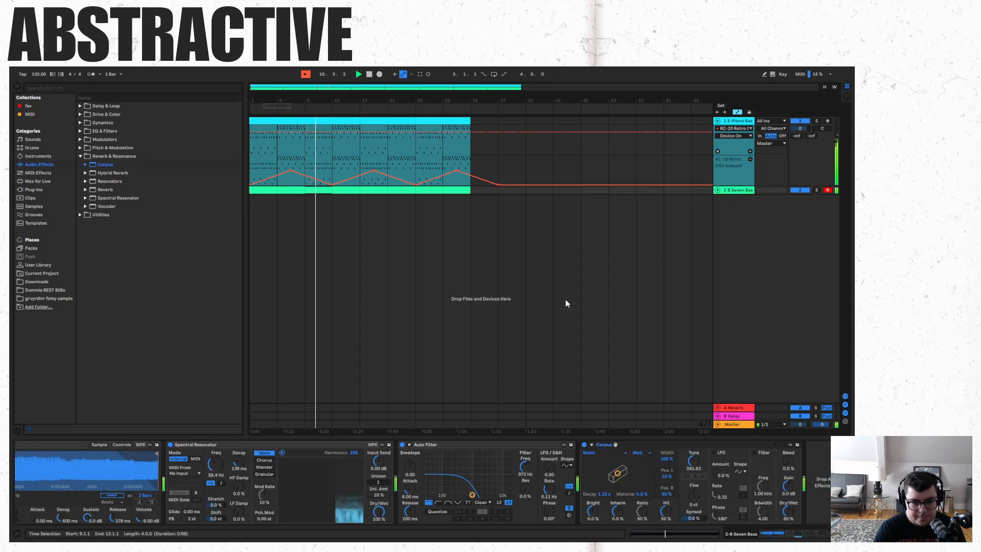
- Try a Shifter after Corpus on the Seven Bass track with its fine pitch at -100 ct
left_click(79, 147)
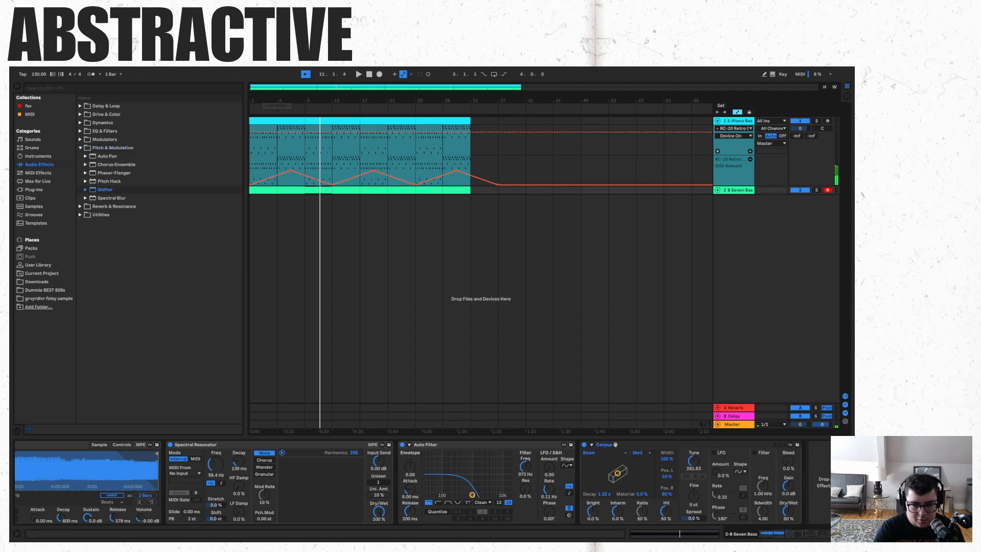
left_click_drag(105, 190, 815, 475)
key("space")
left_click_drag(692, 464, 692, 461)
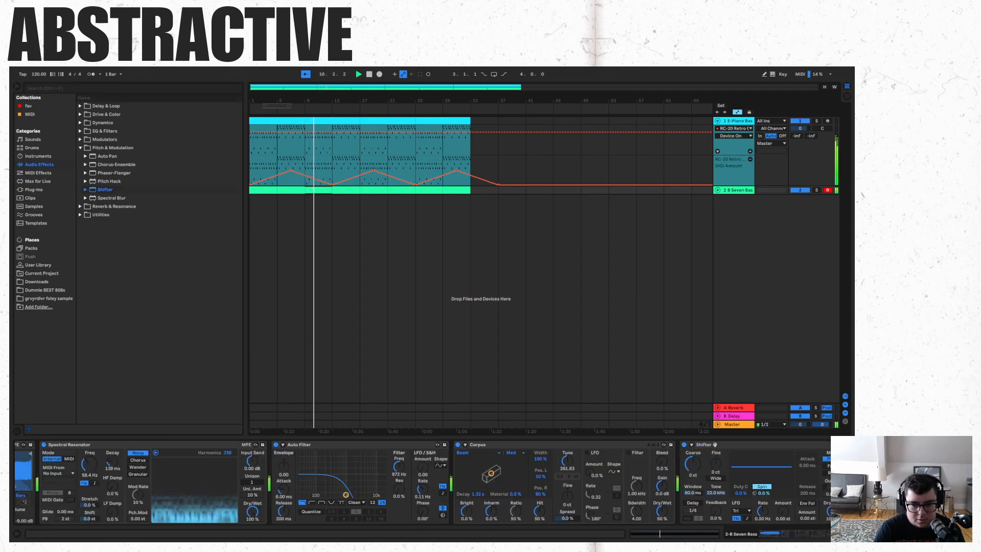
left_click_drag(715, 463, 716, 508)
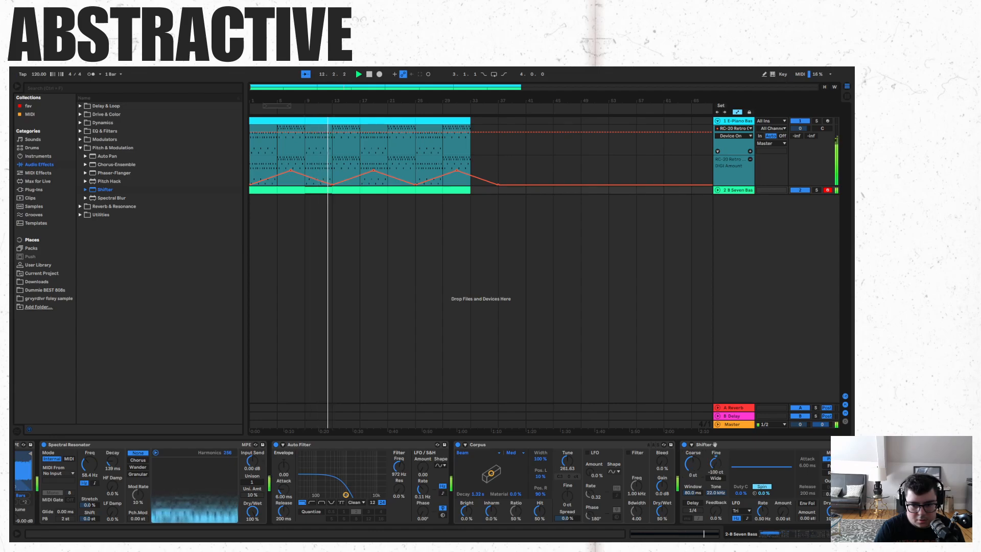
- Reset the Shifter's fine pitch to 0 ct and delete the device from the bass chain
double_click(715, 463)
key("space")
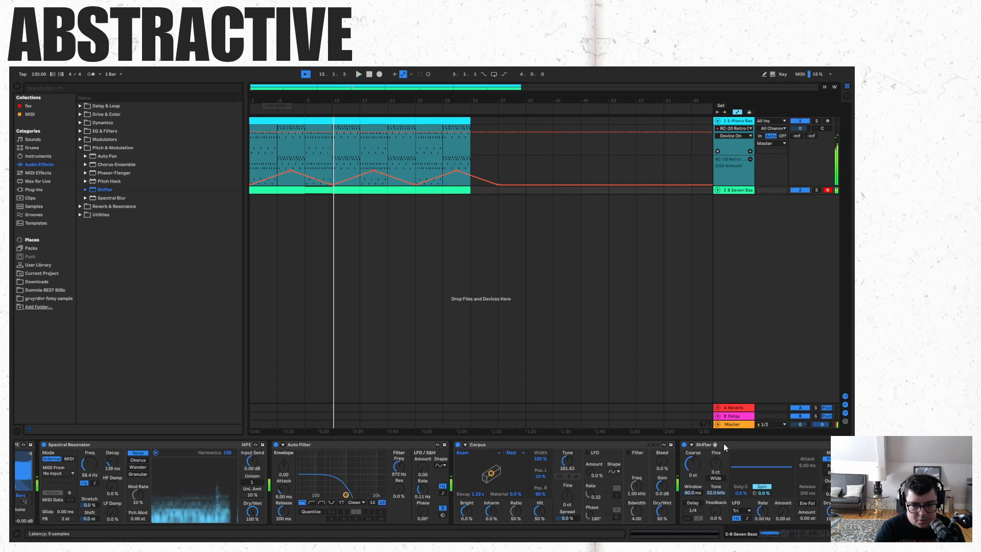
right_click(723, 443)
left_click(756, 345)
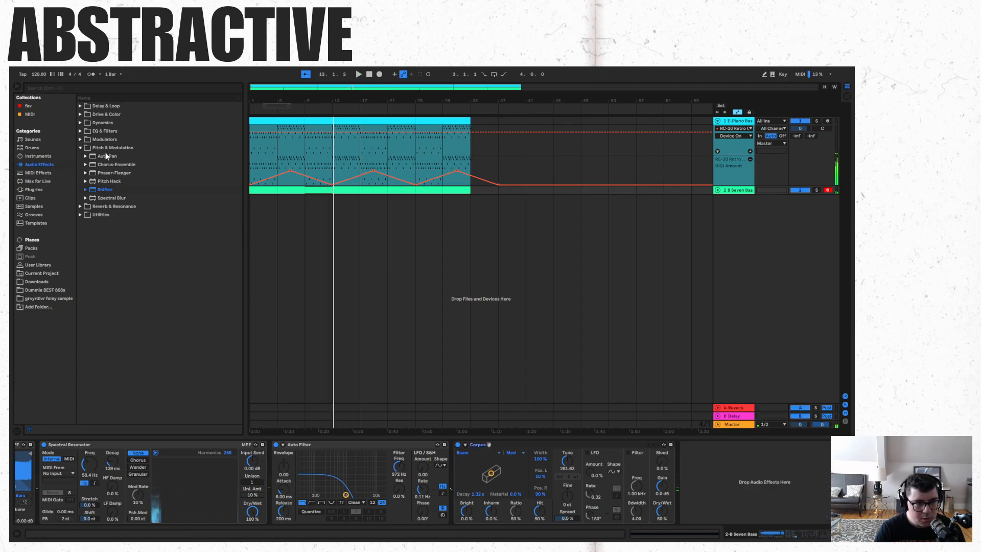
- Add Auto Pan to the E-Piano track with its rate at 0.12 Hz and amount at 50.8%
left_click(108, 156)
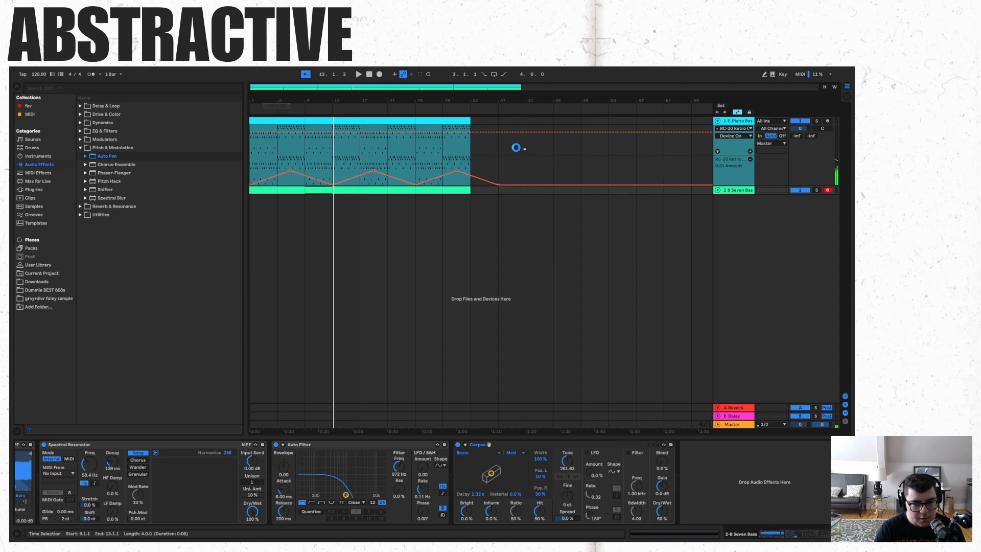
left_click_drag(516, 148, 517, 149)
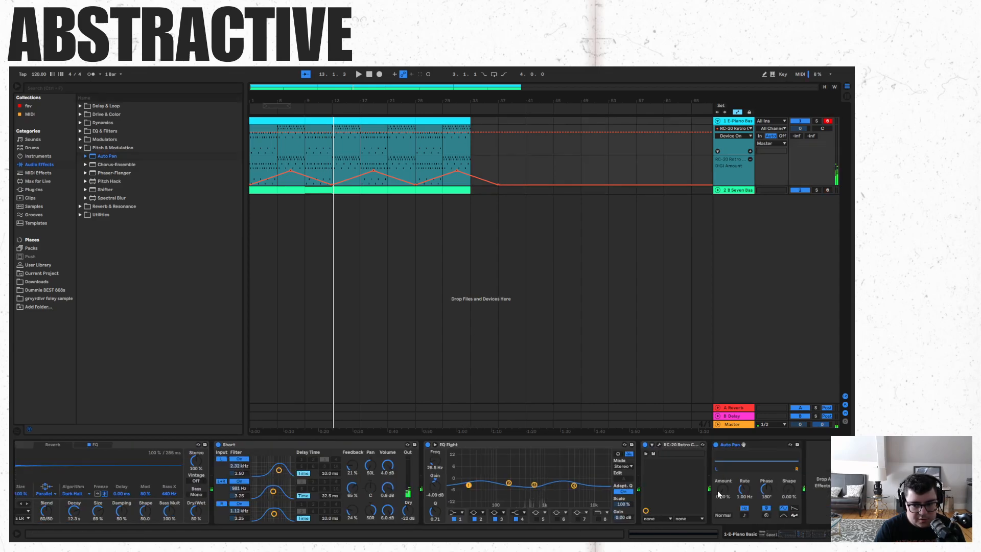
left_click_drag(717, 490, 717, 460)
key("space")
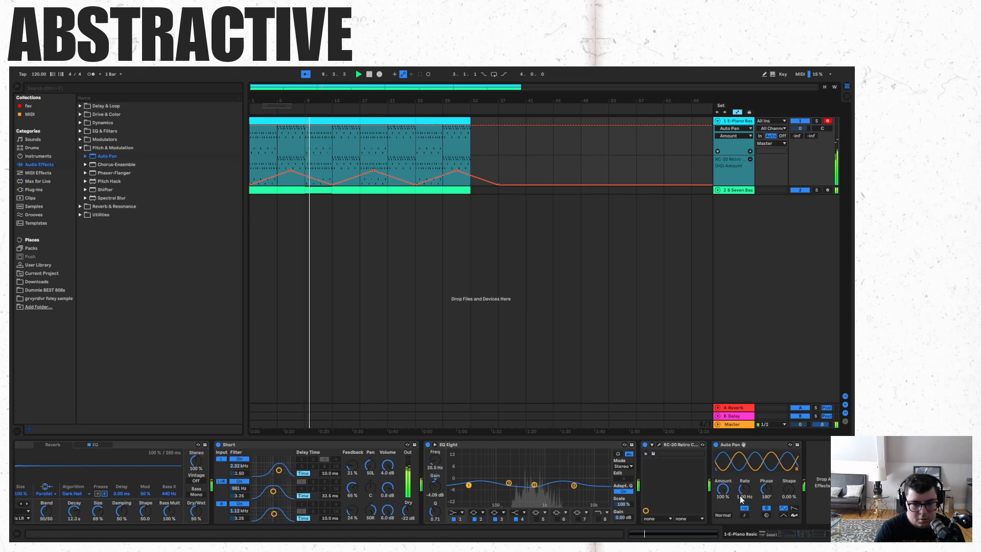
left_click_drag(745, 486, 745, 516)
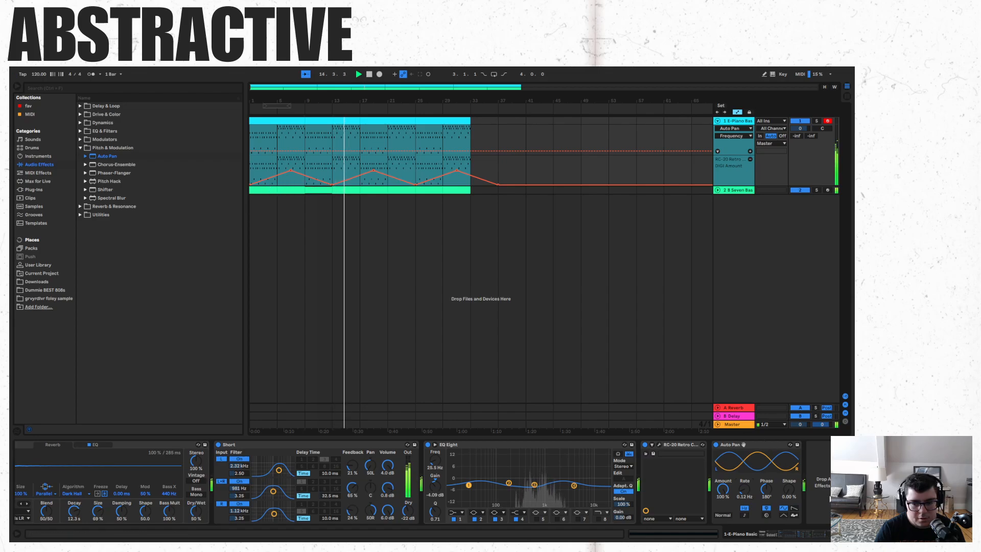
left_click_drag(723, 489, 723, 519)
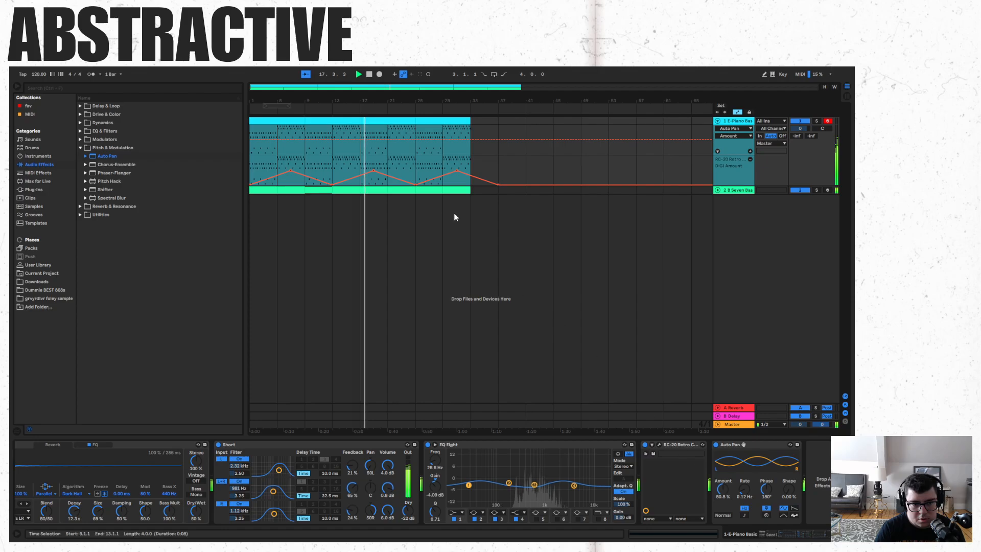
- Try a Phaser-Flanger after Corpus on the Seven Bass track with the song playing, and delete the device
left_click(266, 190)
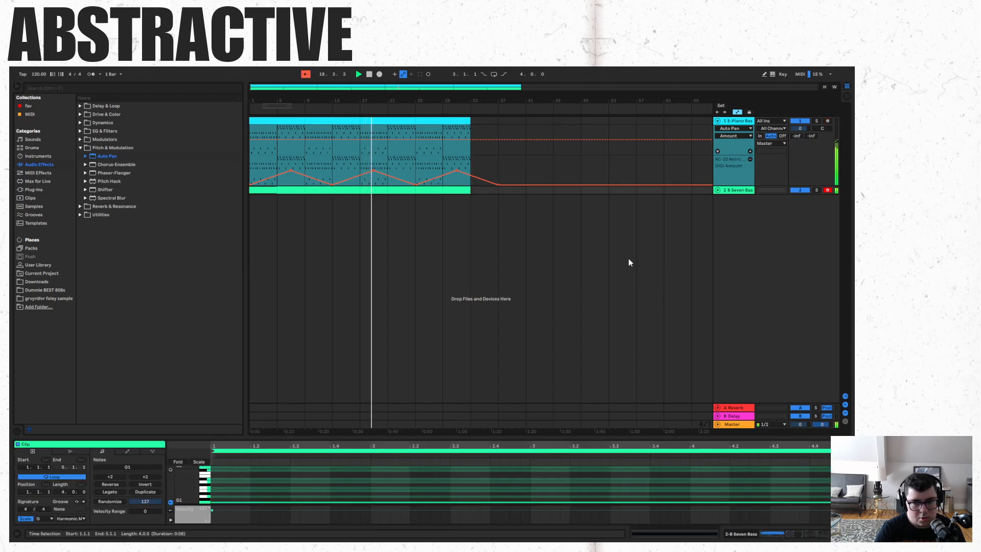
left_click(737, 191)
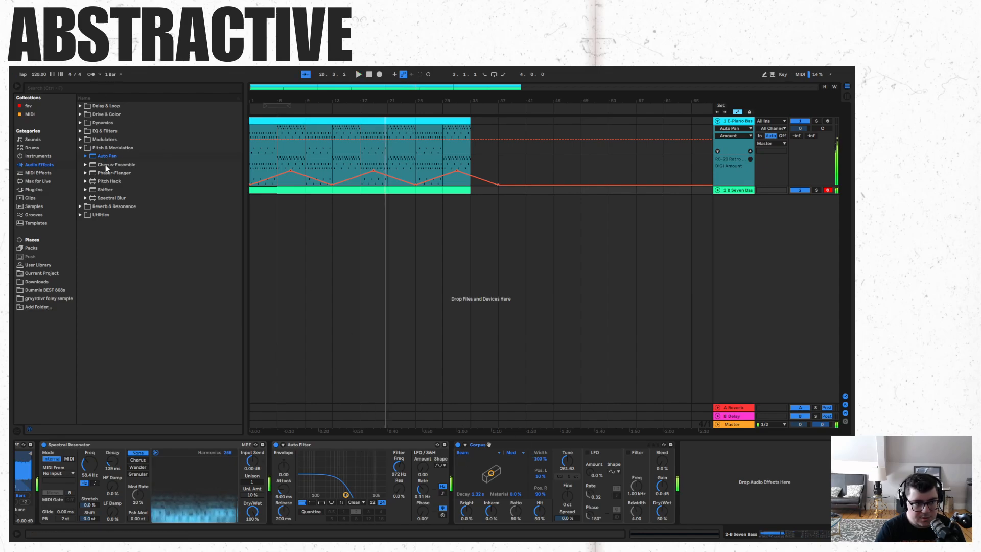
left_click_drag(95, 170, 720, 489)
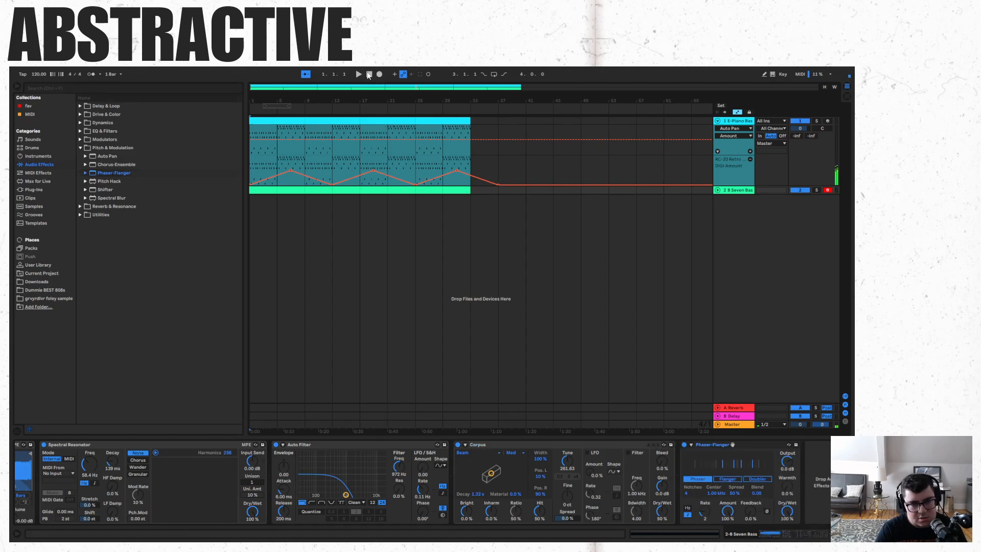
key("space")
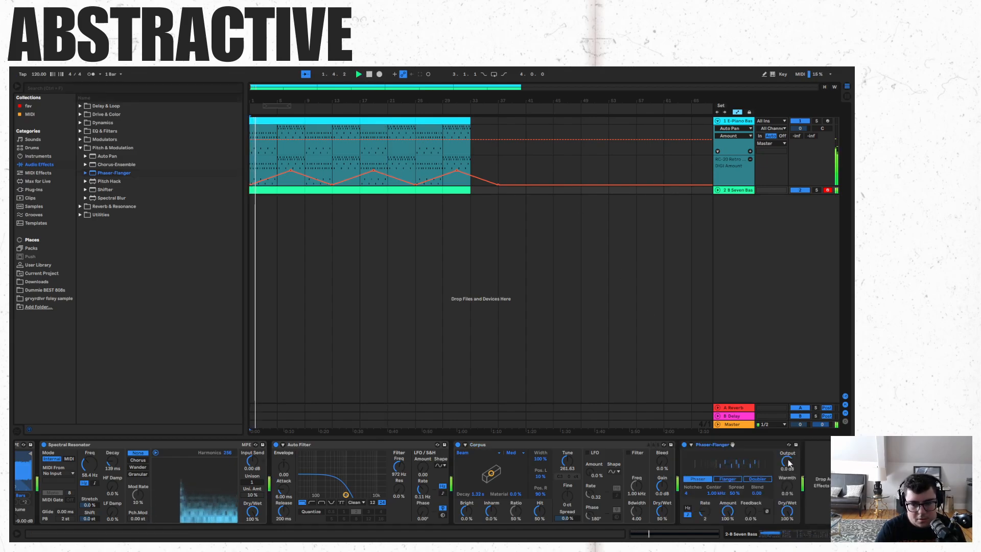
mouse_move(707, 508)
left_mouse_down()
mouse_move(705, 547)
mouse_move(704, 509)
left_mouse_up()
right_click(729, 441)
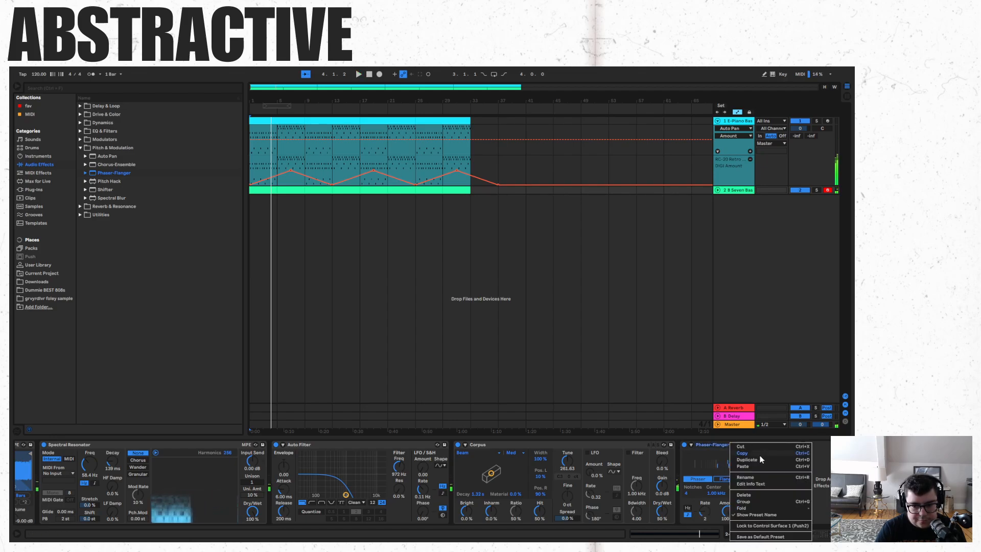
left_click(744, 494)
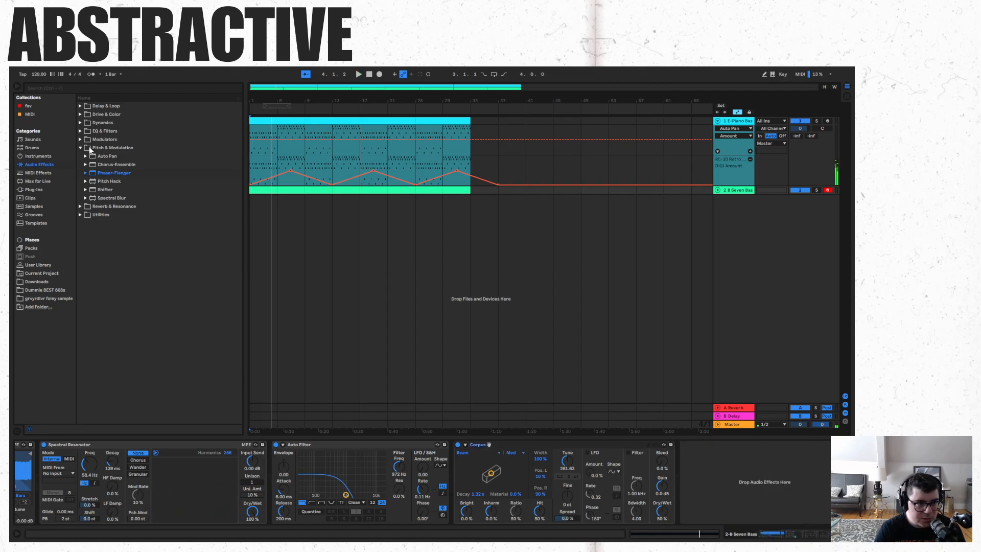
- Search the audio effects for "lfo" and add the LFO modulator after Corpus on the Seven Bass track
left_click(81, 215)
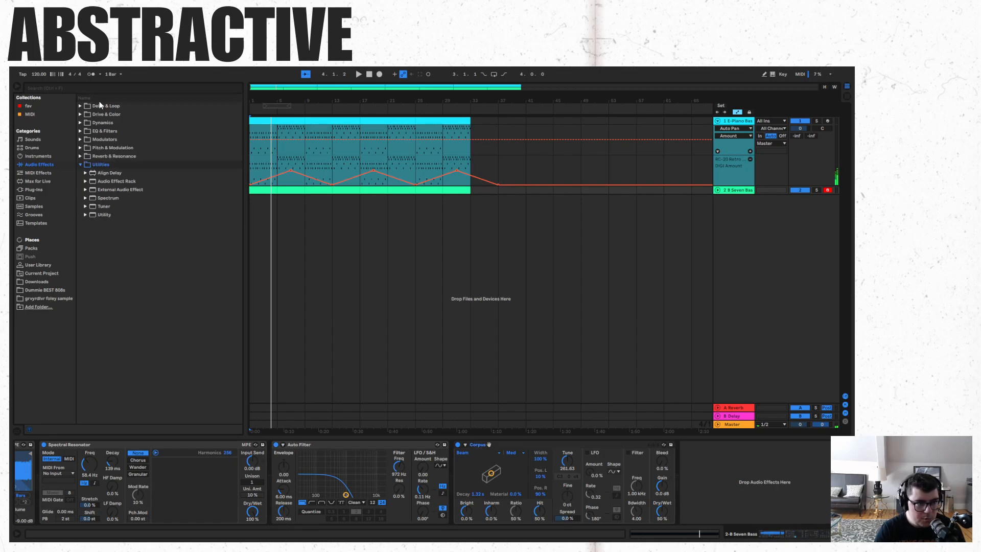
type("lfo")
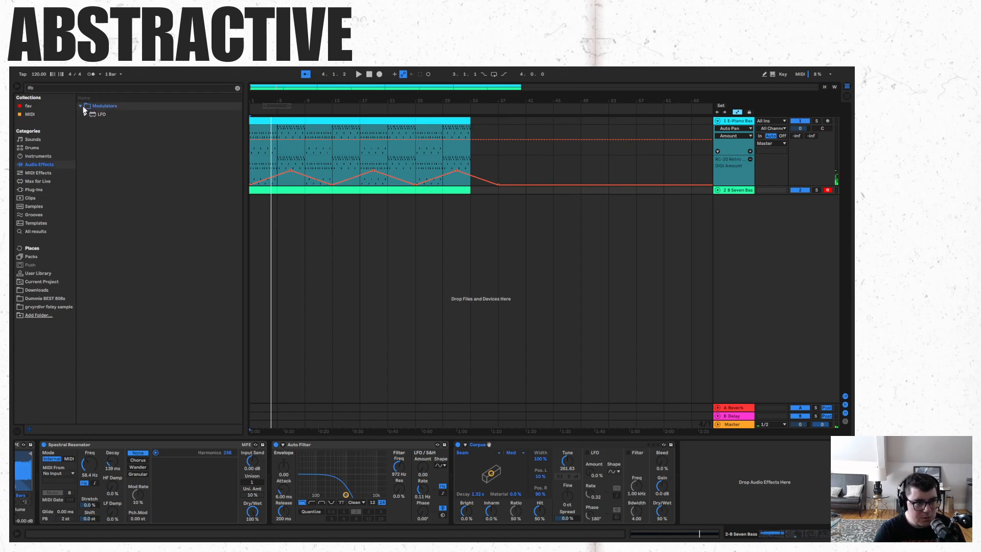
left_click(80, 106)
left_click_drag(752, 440, 767, 427)
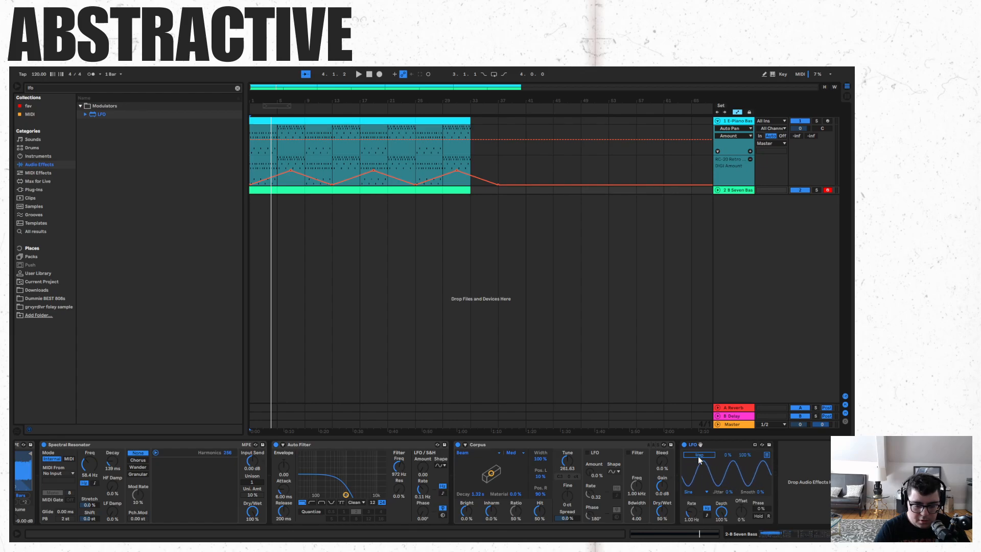
- Try the LFO's offset at -100%, reset it to 0%, and test its re-trigger control
left_click_drag(696, 514, 744, 480)
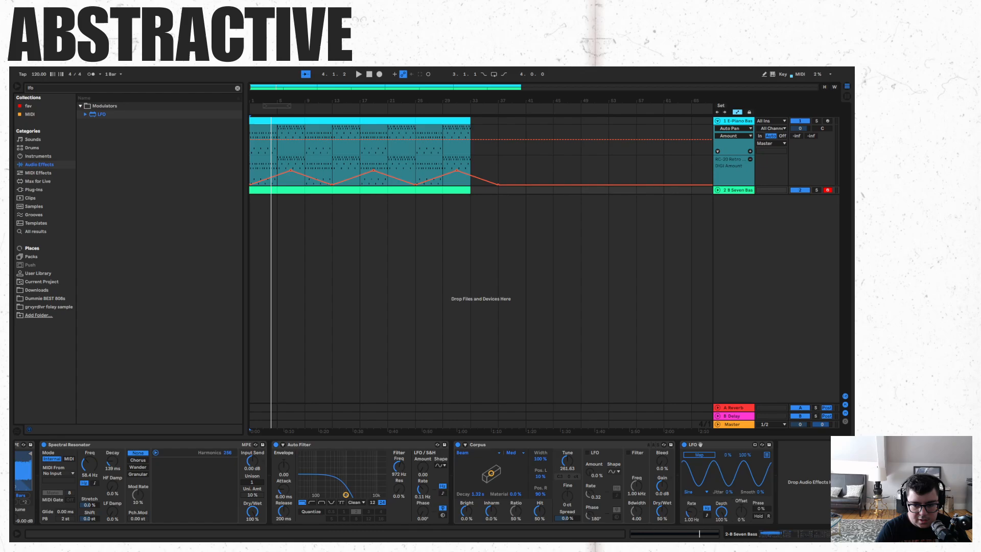
left_click_drag(741, 510, 741, 531)
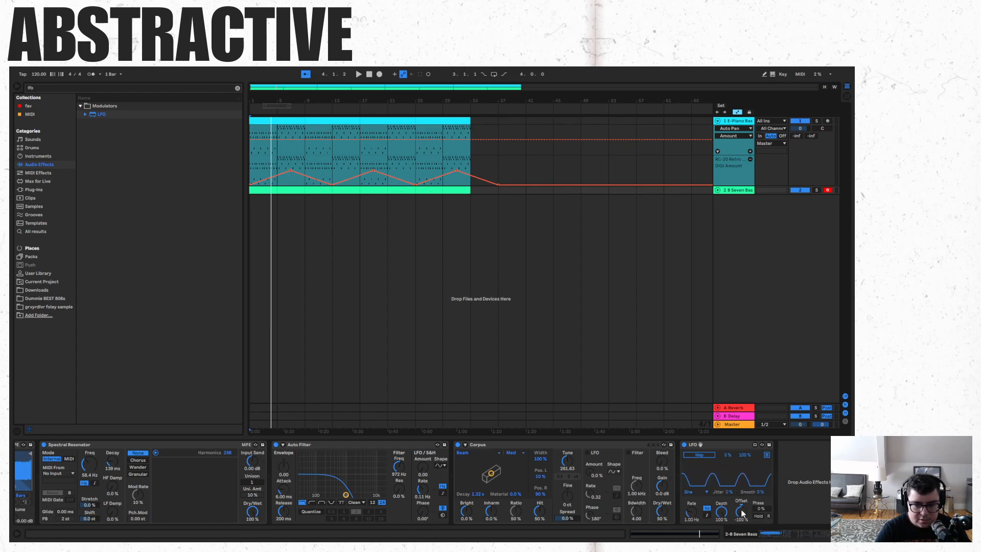
double_click(741, 509)
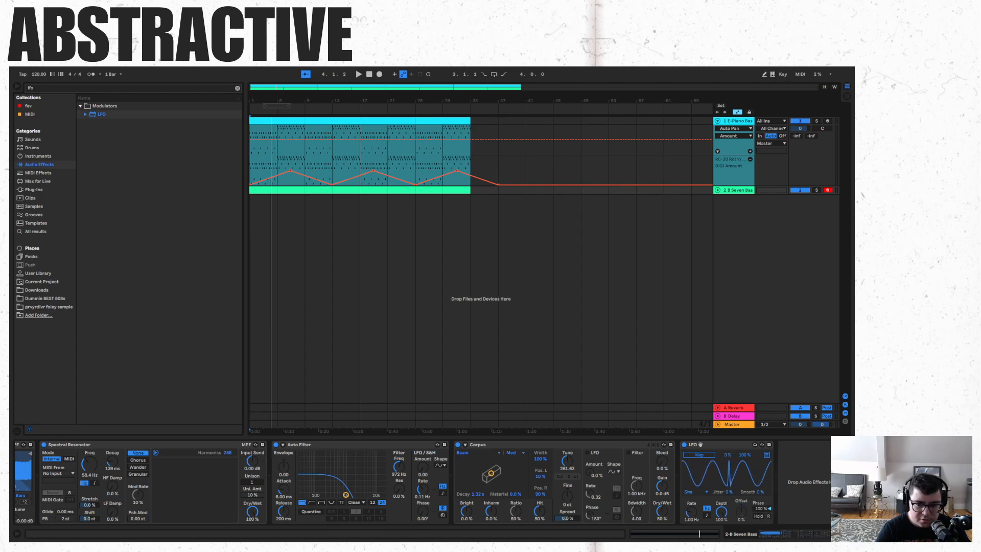
left_click(769, 516)
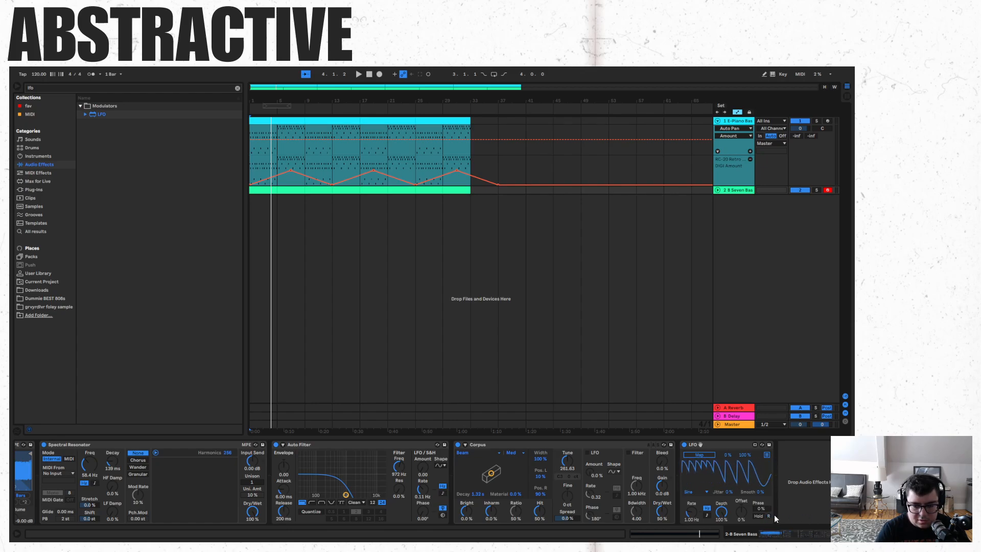
left_click(769, 516)
left_click(708, 515)
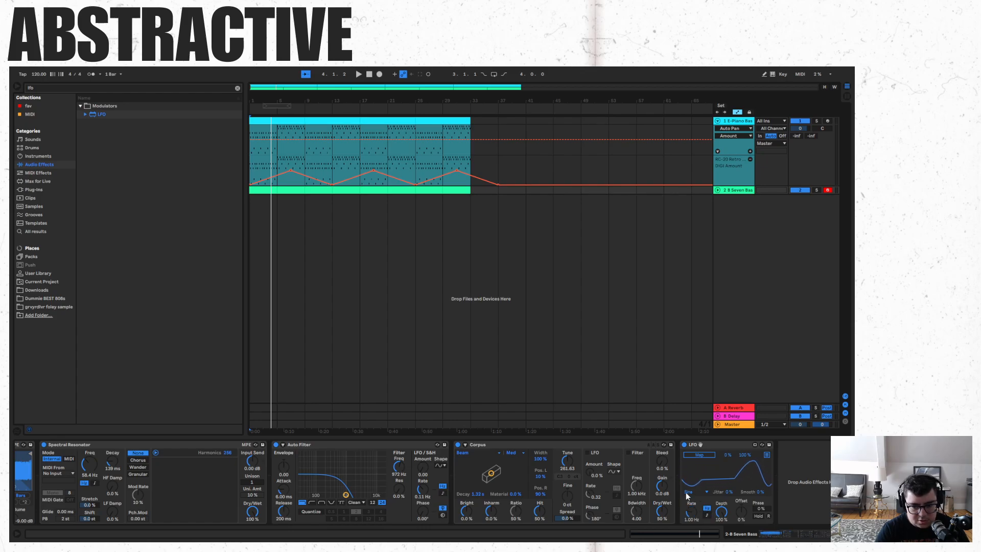
- Map the LFO's first modulation slot to the Auto Filter's frequency
left_click(767, 455)
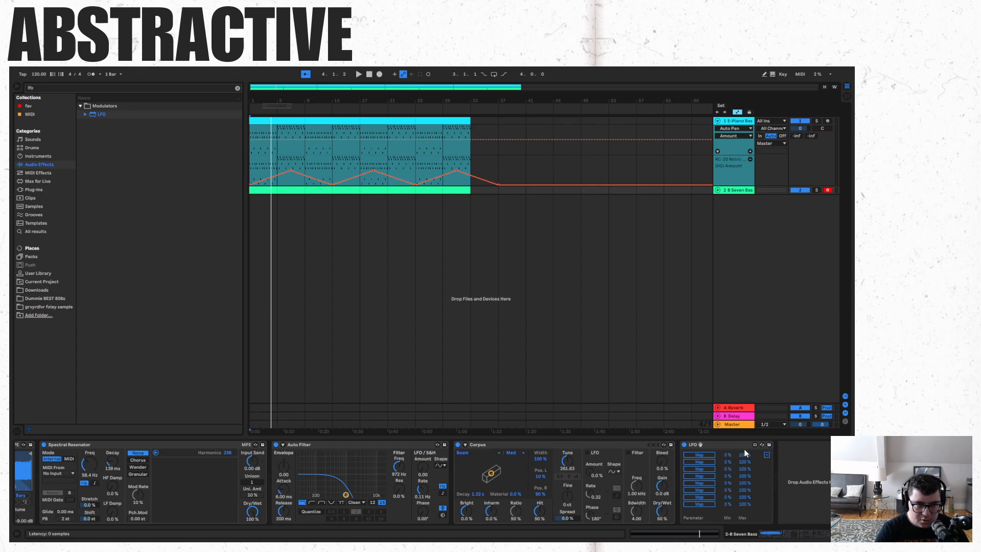
left_click(700, 454)
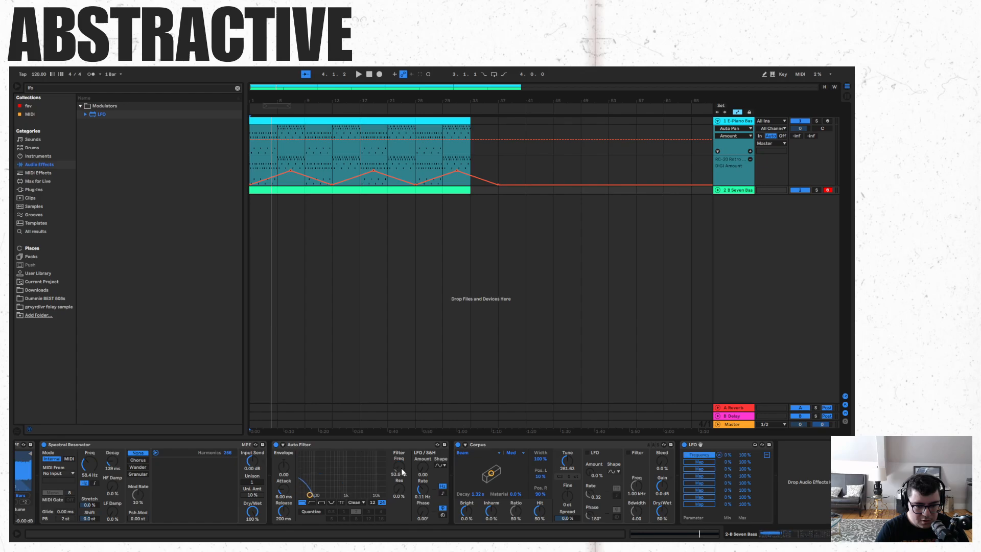
left_click(766, 455)
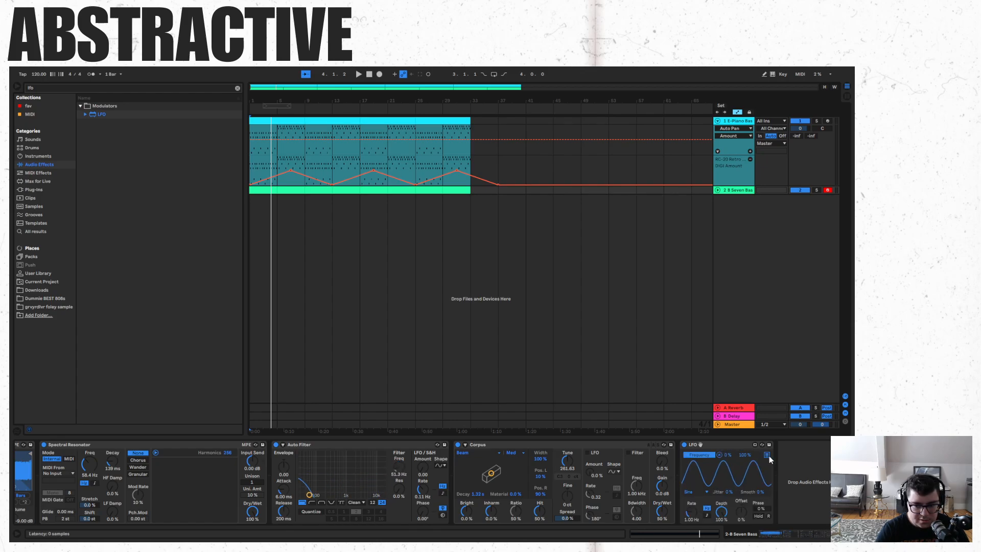
- Slow the LFO's rate to 0.04 Hz and audition the filter sweep with the song playing
key("space")
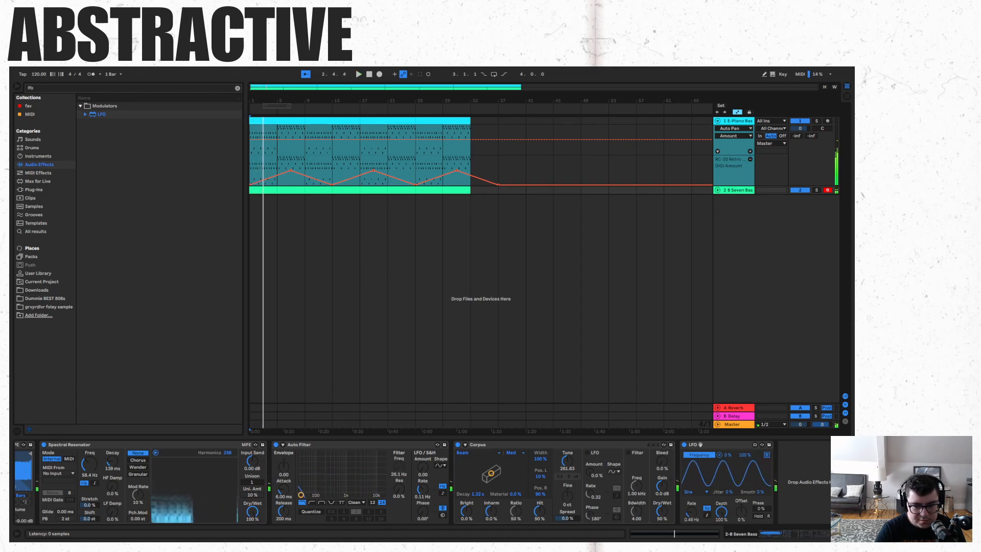
left_click_drag(695, 510, 696, 531)
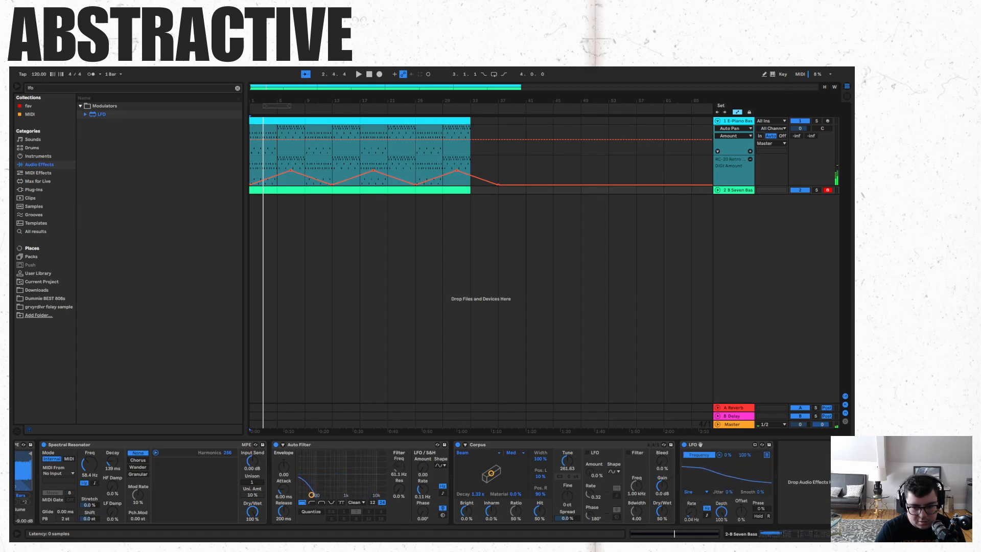
key("space")
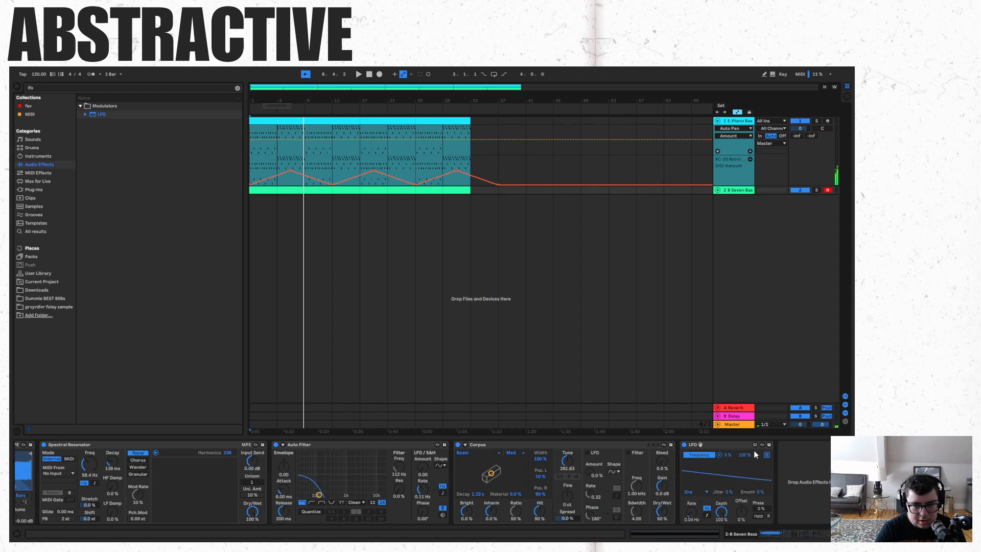
- Replay the song from the beginning, try the LFO's phase at 100%, return it to 0%, and re-trigger the LFO
left_click(369, 75)
key("space")
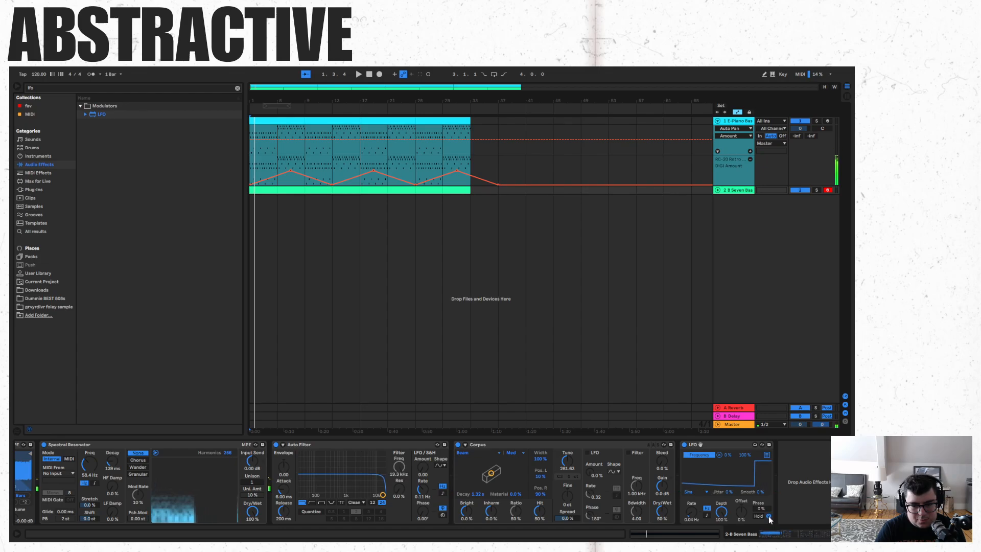
key("space")
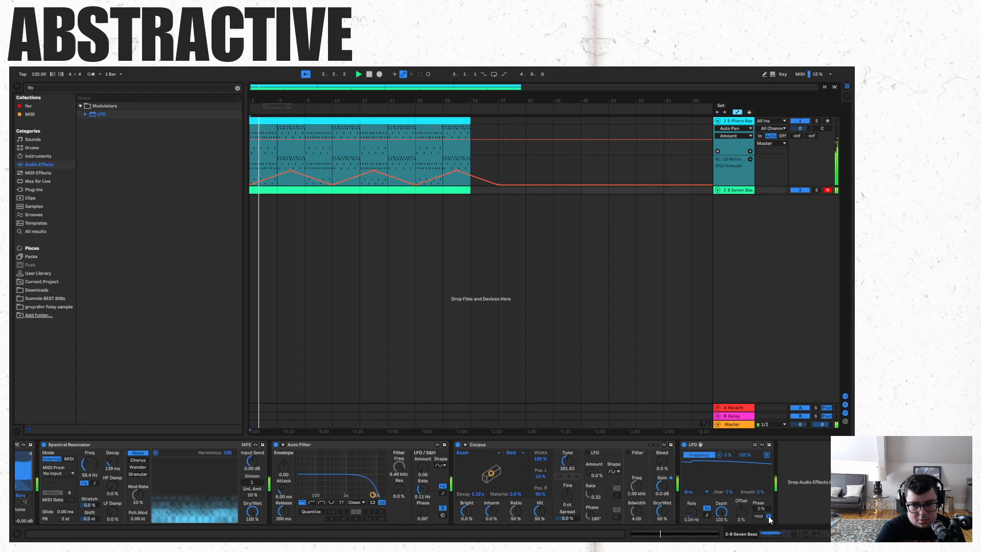
left_click_drag(761, 509, 761, 460)
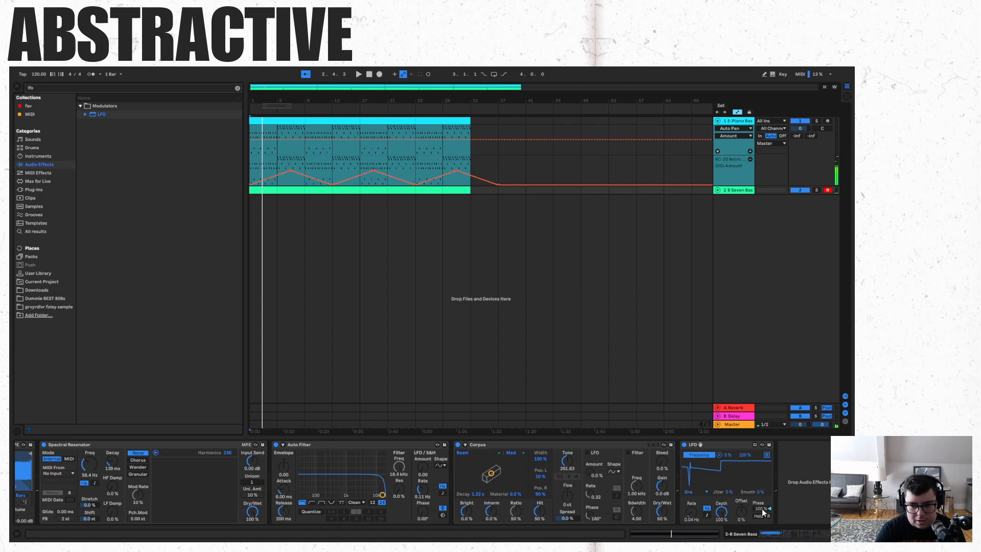
left_click_drag(763, 509, 763, 546)
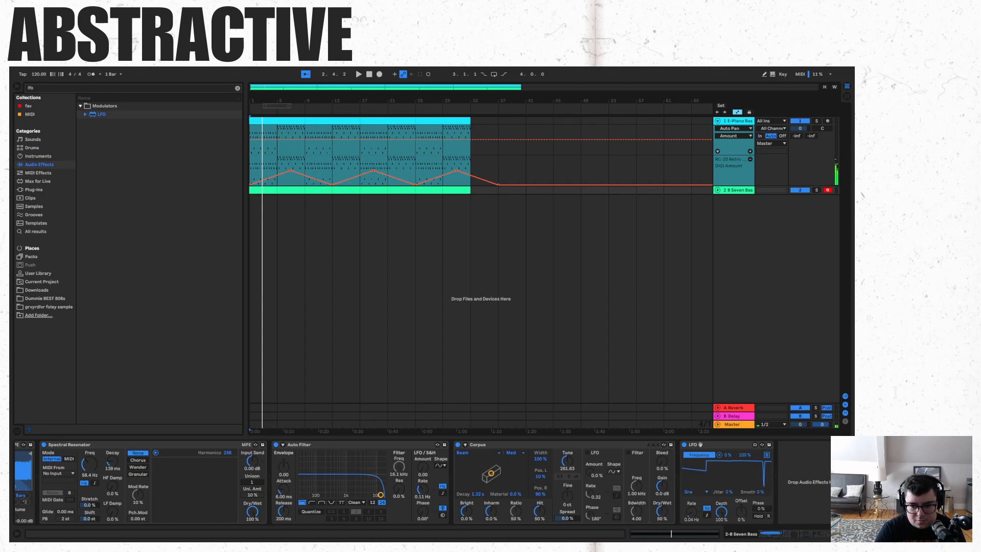
left_click(768, 516)
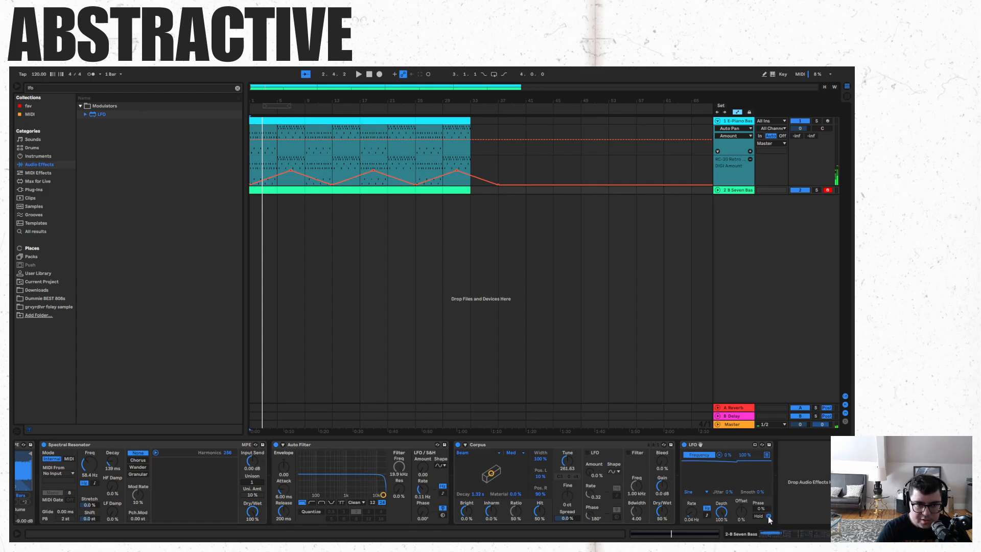
- Unfold the Seven Bass track, raise its LFO Re-Trigger automation to On, and play the song
left_click(718, 190)
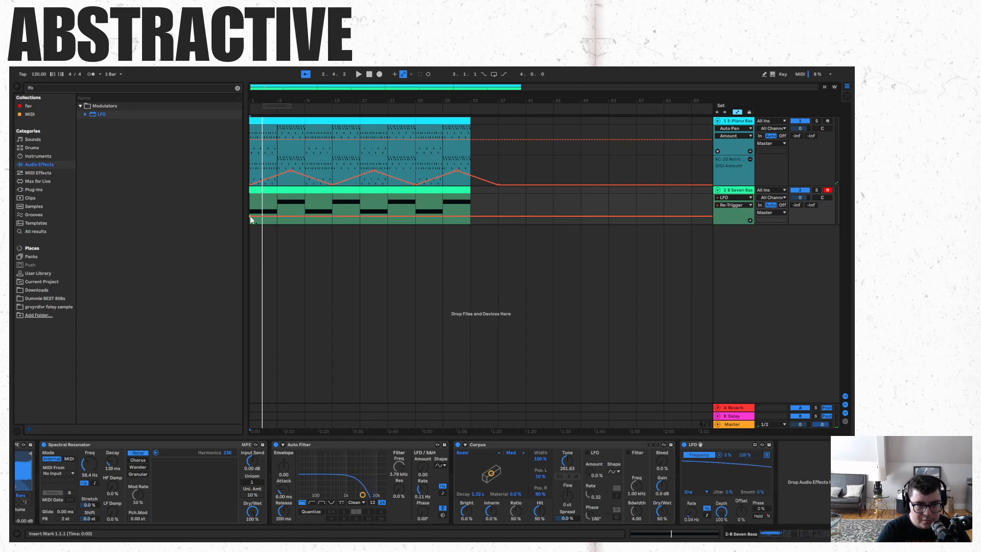
left_click_drag(276, 217, 276, 201)
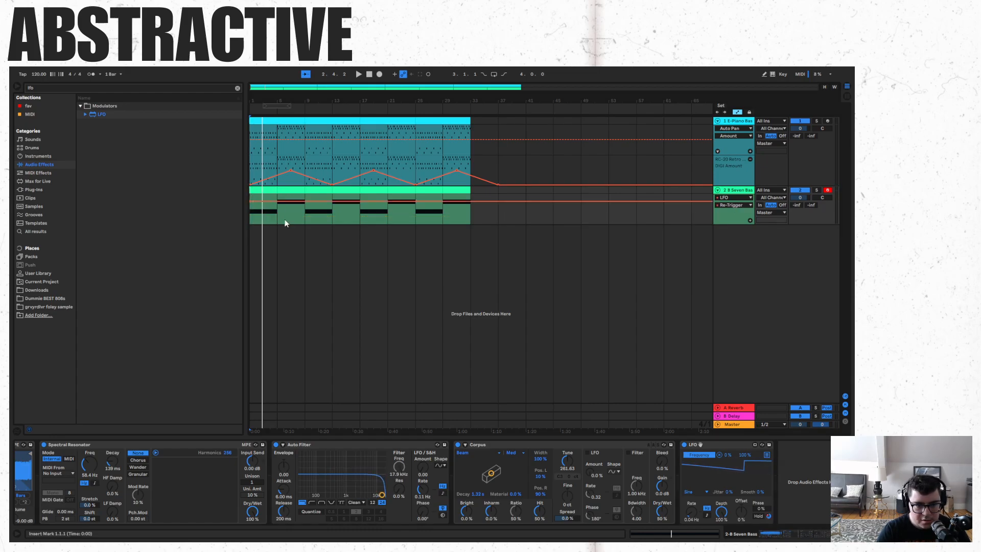
key("space")
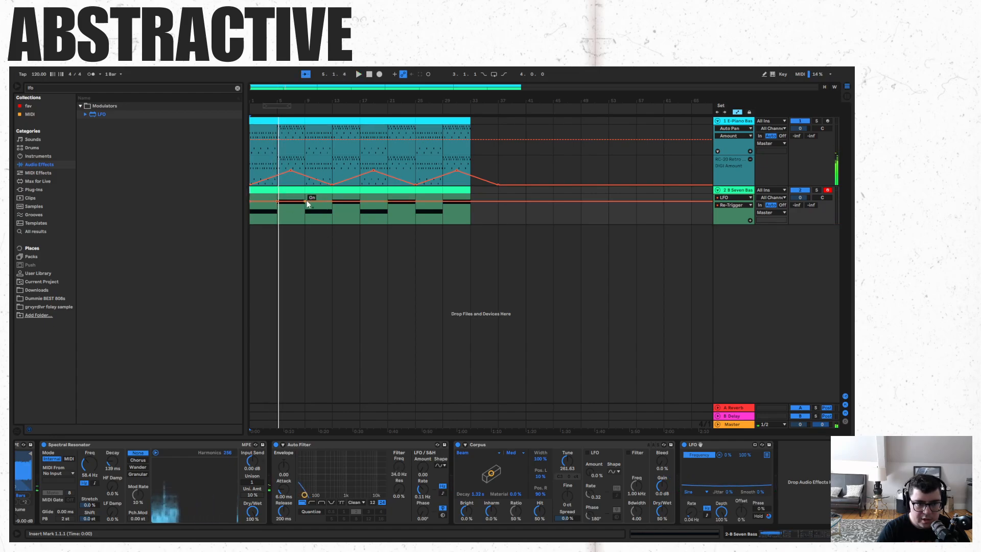
- Using a 1-bar fixed grid, shape the Re-Trigger automation to drop to Off from bar 3 to bar 5, then return to On
left_click_drag(303, 202, 276, 216)
right_click(281, 246)
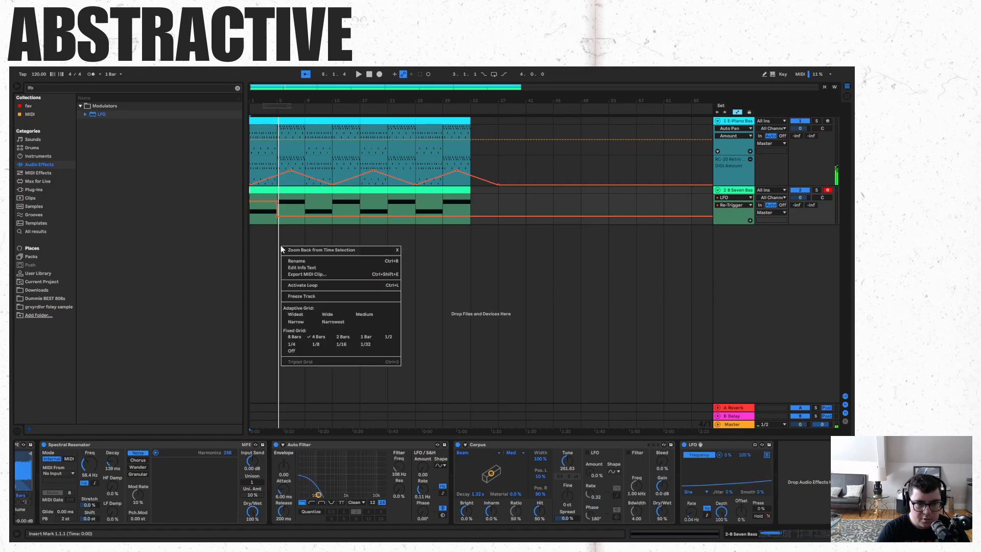
left_click(365, 343)
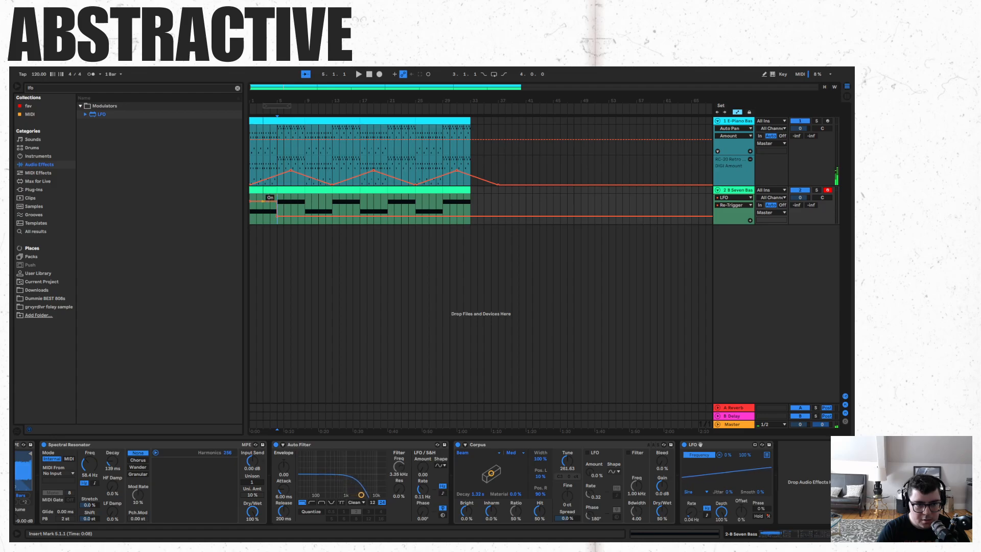
mouse_move(276, 200)
left_mouse_down()
mouse_move(278, 217)
mouse_move(263, 217)
mouse_move(277, 214)
mouse_move(278, 201)
left_mouse_up()
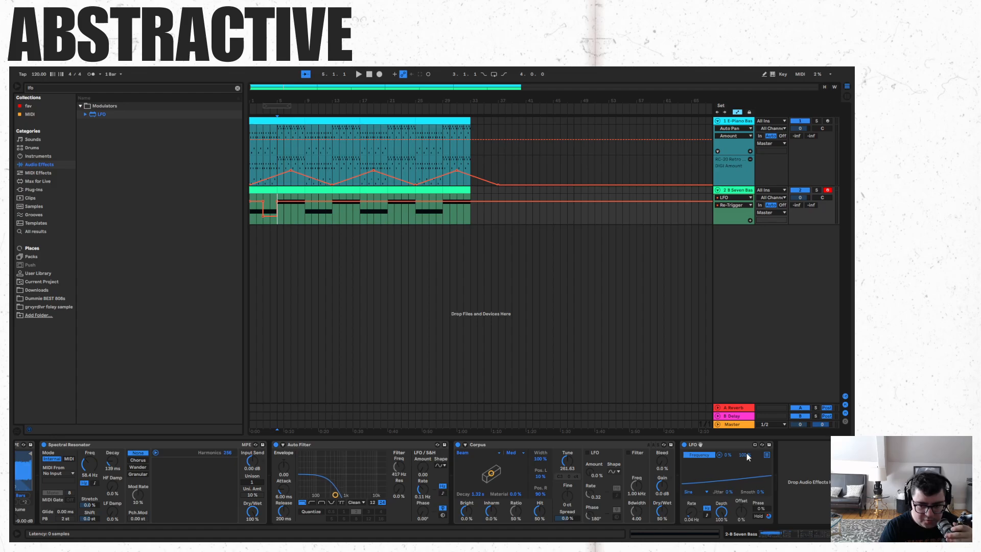
- Try different minimum values for the LFO's mapping to the Auto Filter frequency and set it to about 42%
left_click_drag(729, 455, 729, 403)
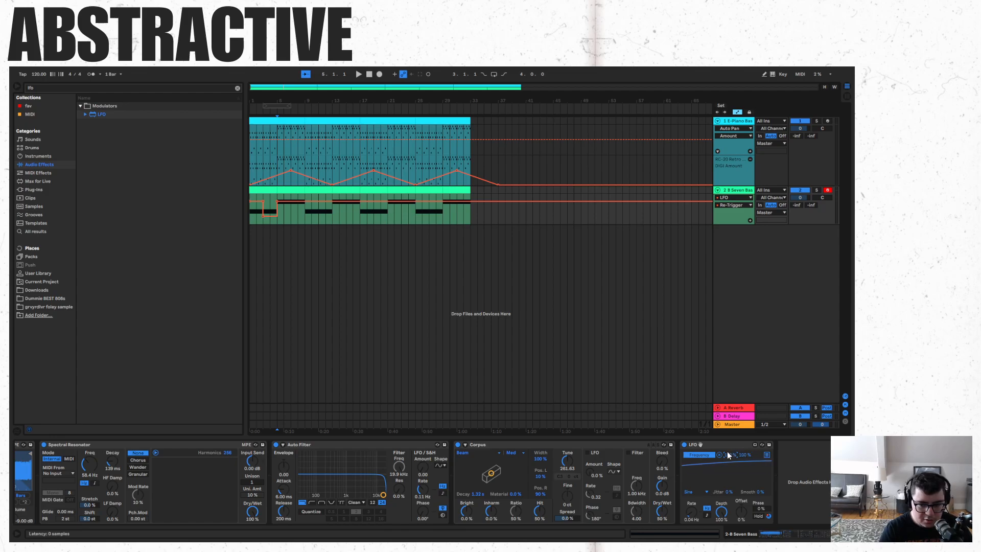
left_click_drag(729, 453, 729, 486)
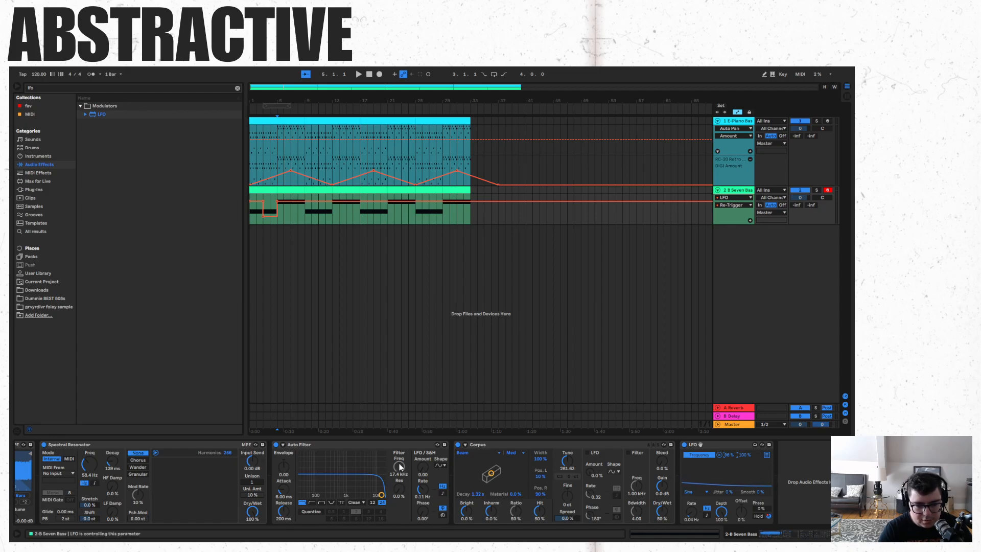
left_click_drag(726, 455, 726, 474)
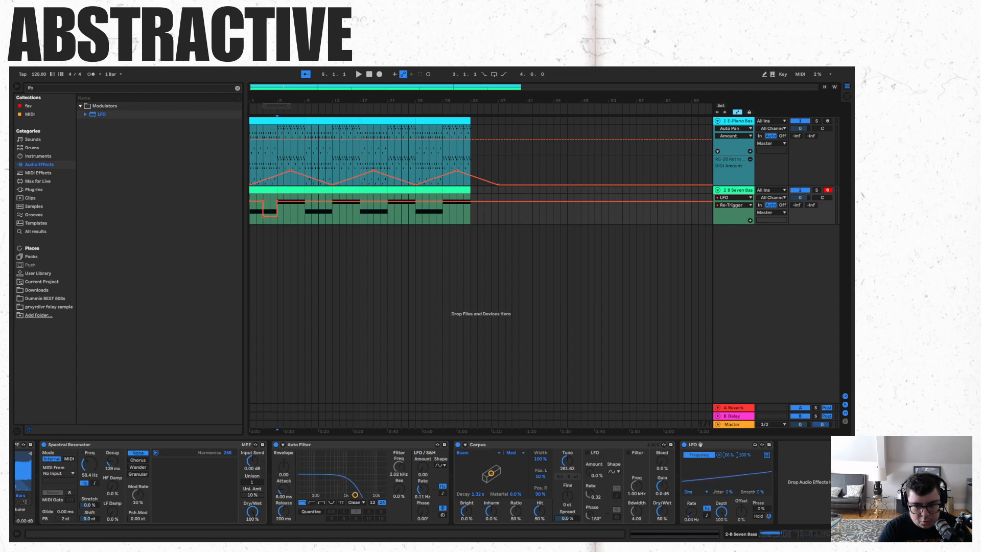
left_click_drag(727, 454, 727, 433)
- Test the LFO's re-trigger control, restore its automation, and play the song from the beginning
left_click(769, 516)
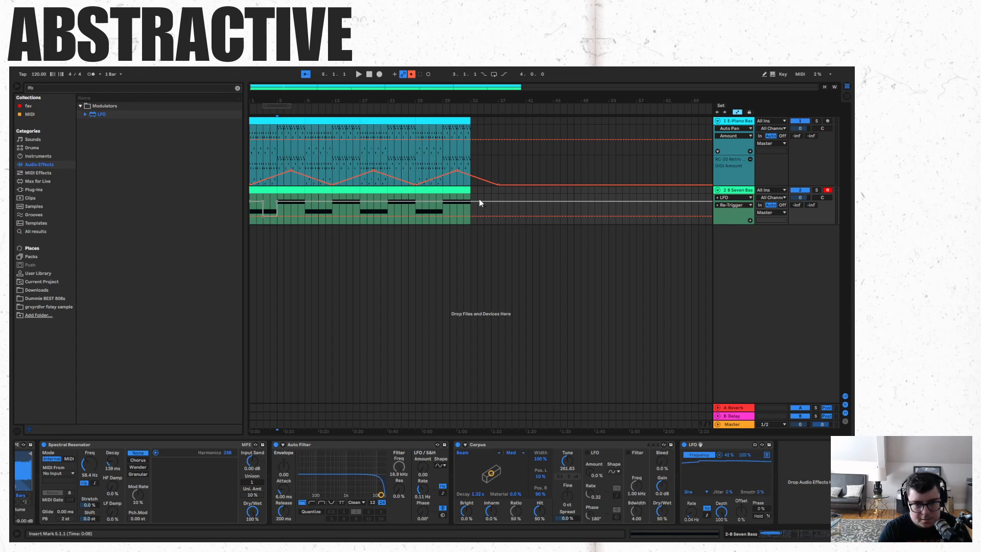
left_click_drag(293, 202, 237, 204)
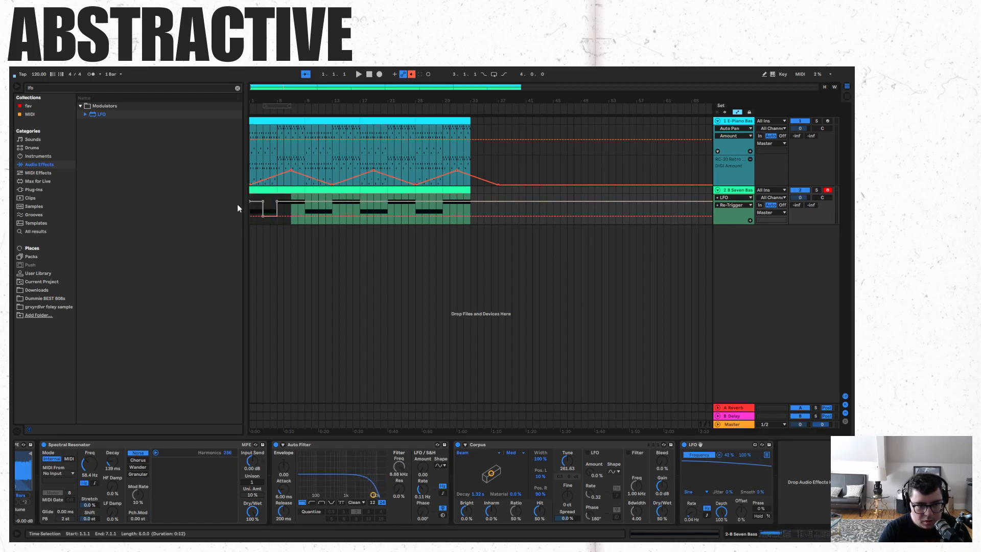
left_click(401, 290)
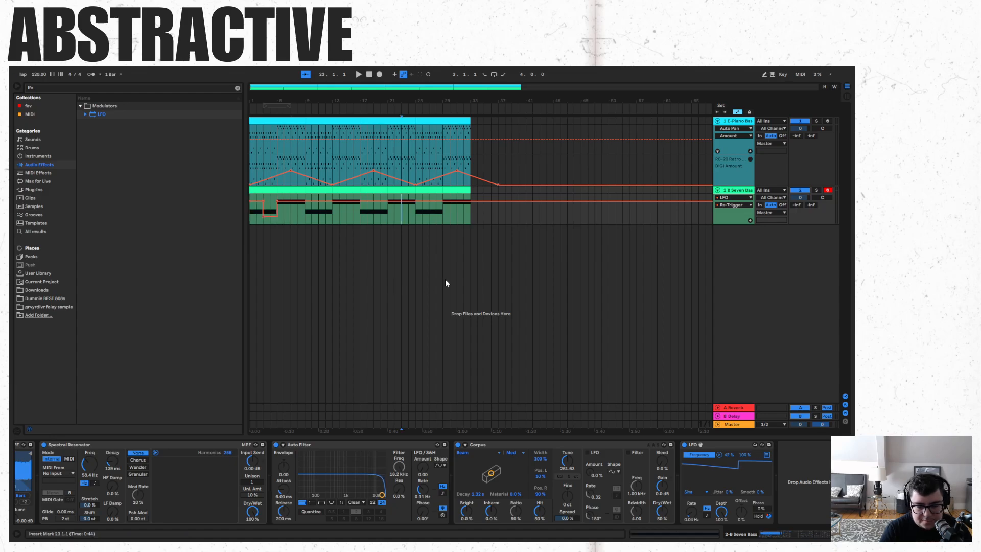
left_click(368, 75)
key("space")
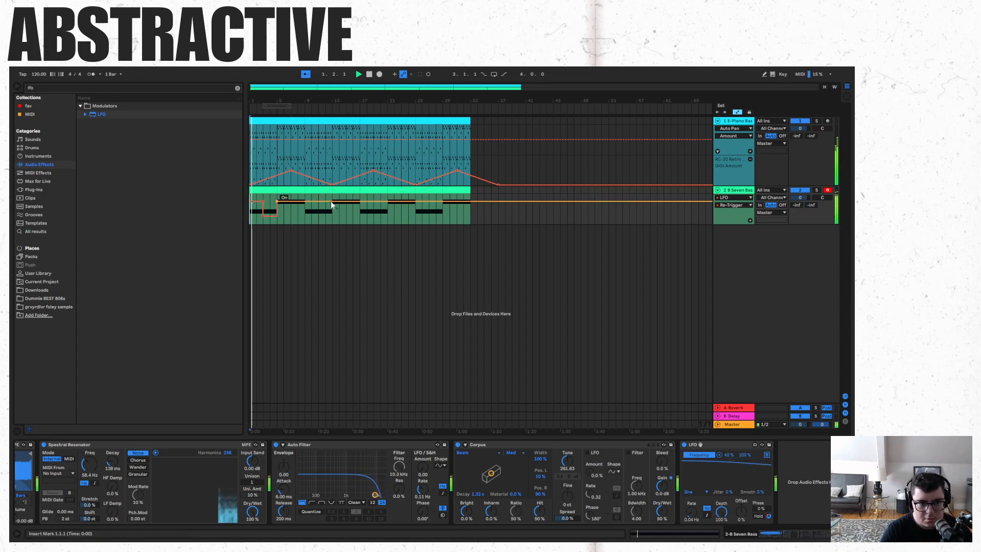
- Try duplicating the Seven Bass track's first four bars with their Re-Trigger automation repeatedly up to bar 33
left_click(267, 191)
key("ctrl+d")
key("ctrl+d")
key("ctrl+d")
key("ctrl+d")
key("ctrl+d")
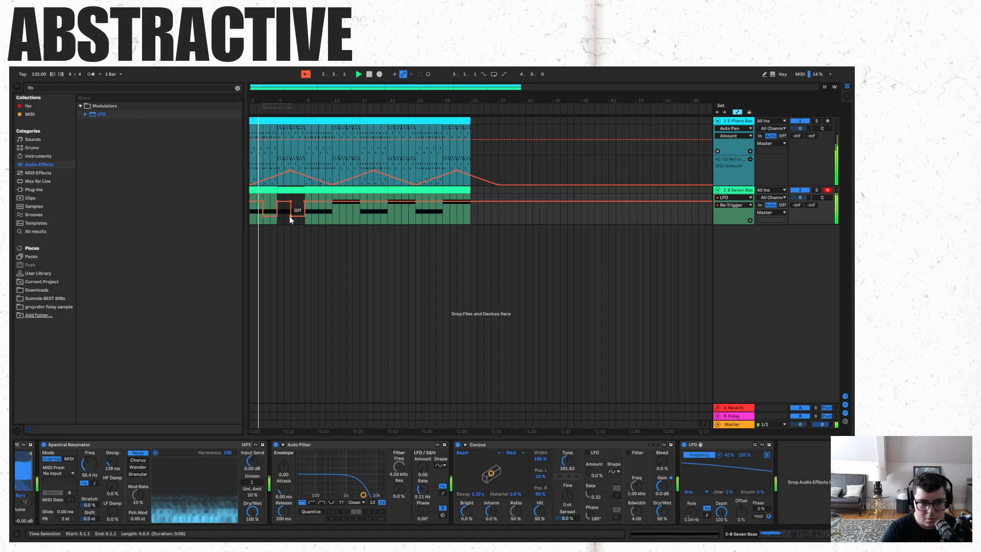
key("ctrl+d")
key("ctrl+d")
- Undo all the four-bar duplicates on the Seven Bass track
key("ctrl+z")
key("ctrl+z")
key("ctrl+z")
key("ctrl+z")
key("ctrl+z")
key("ctrl+z")
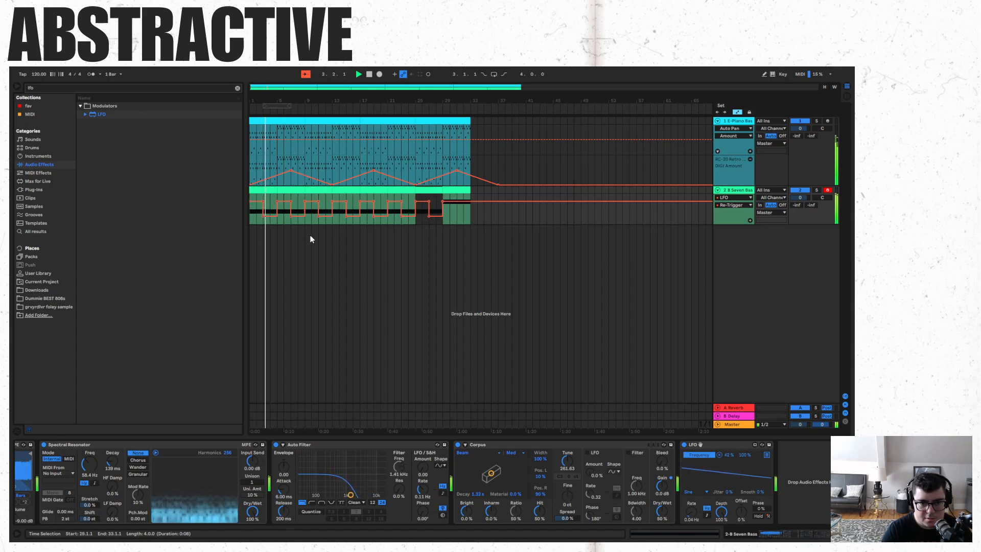
key("ctrl+z")
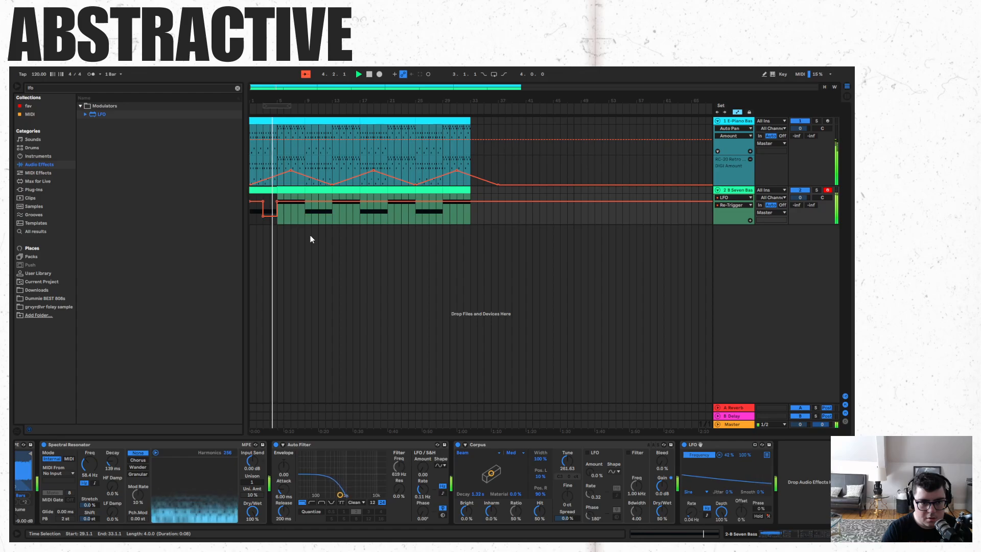
- Paste the four-bar Re-Trigger automation on the Seven Bass track at bars 9, 17 and 25
left_click(312, 189)
key("ctrl+v")
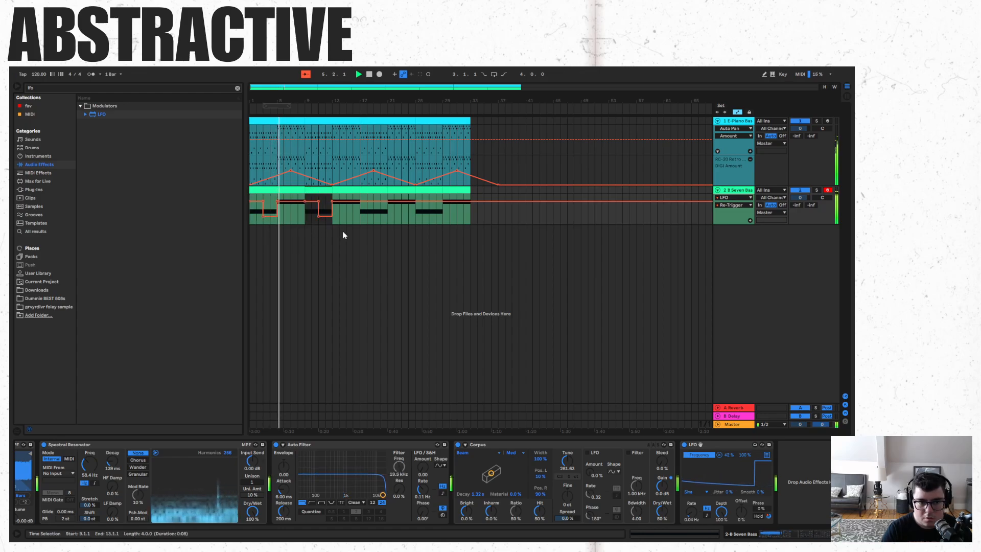
left_click(370, 190)
key("ctrl+v")
left_click(429, 189)
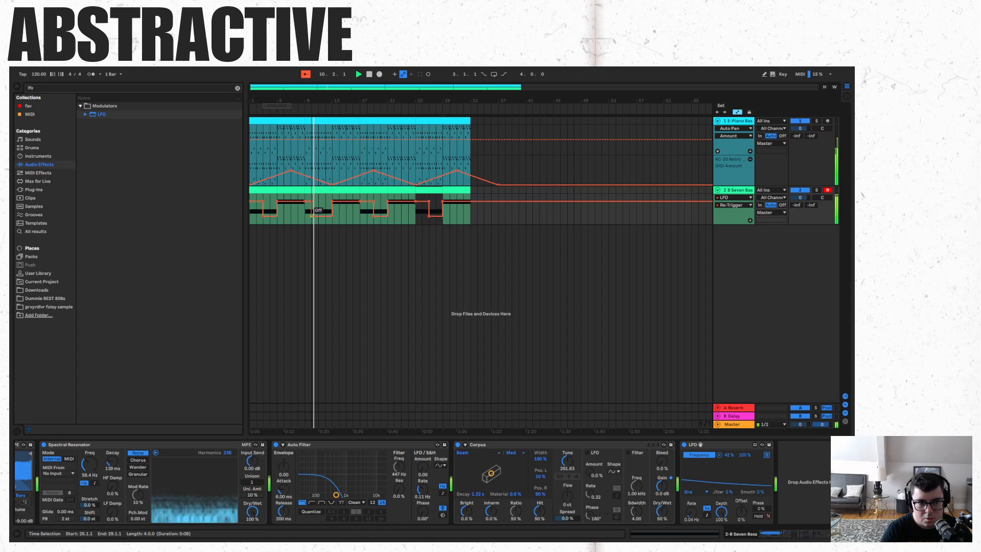
- Shift the pasted Re-Trigger dip after bar 9 back to end at bar 9, and duplicate the Seven Bass track's first eight bars up to bar 33
left_click_drag(319, 217, 305, 202)
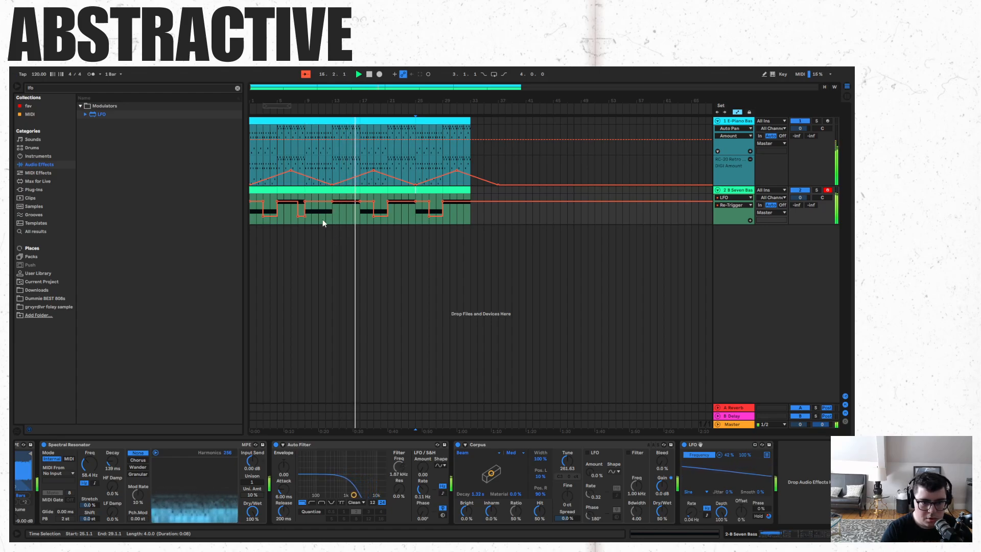
left_click_drag(306, 225, 250, 225)
key("ctrl+d")
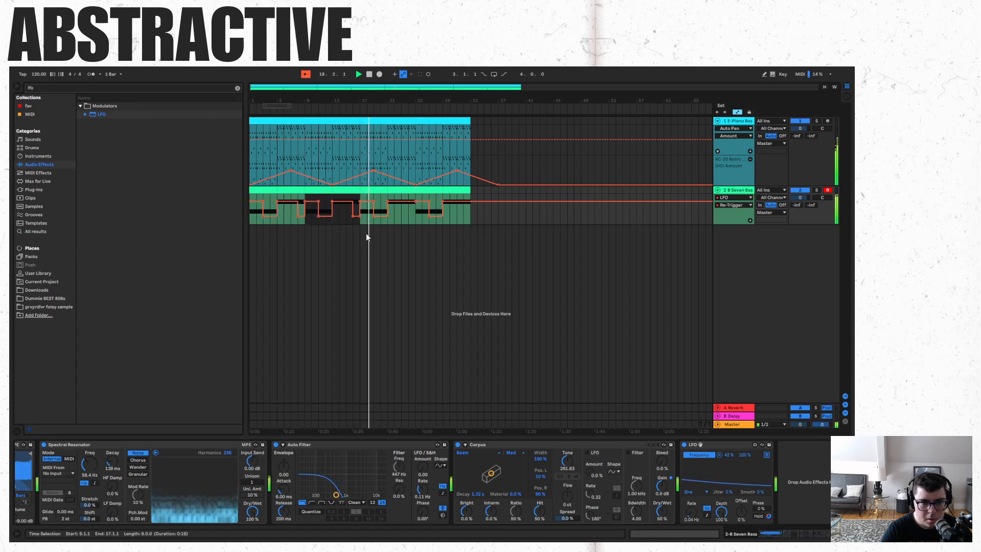
key("ctrl+d")
key("ctrl+d")
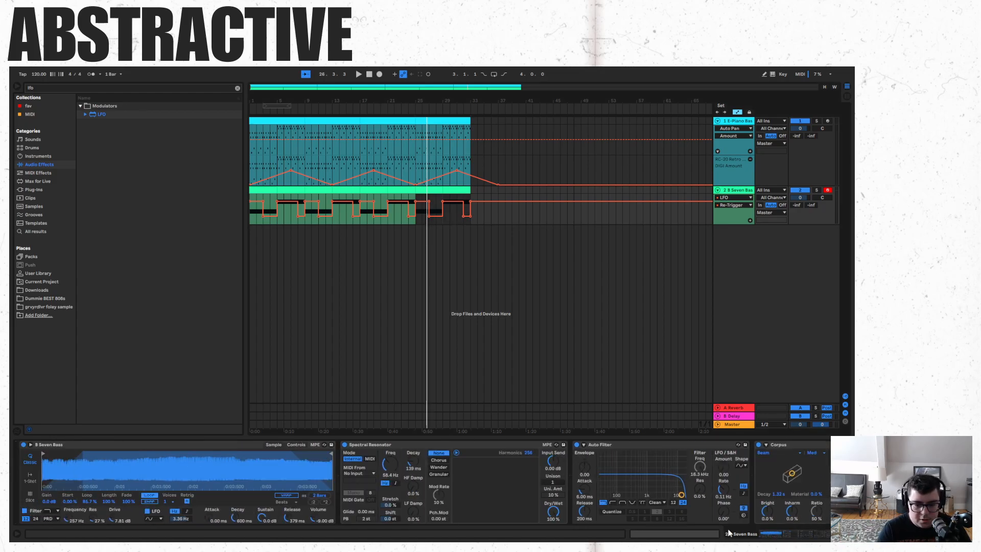
- Try a Gated Delay from the Delay & Loop effects on the Seven Bass track during playback, and cut the device
left_click(369, 74)
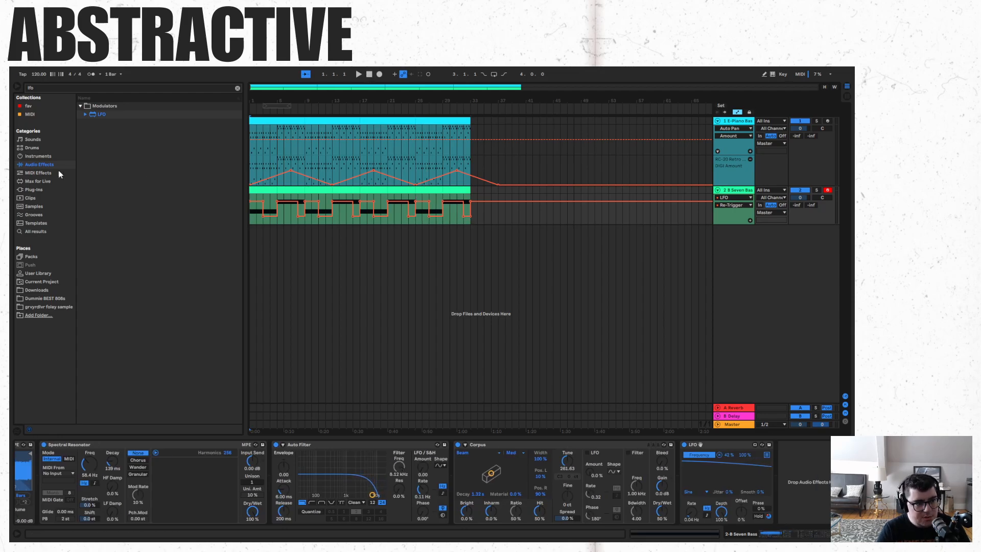
left_click(238, 87)
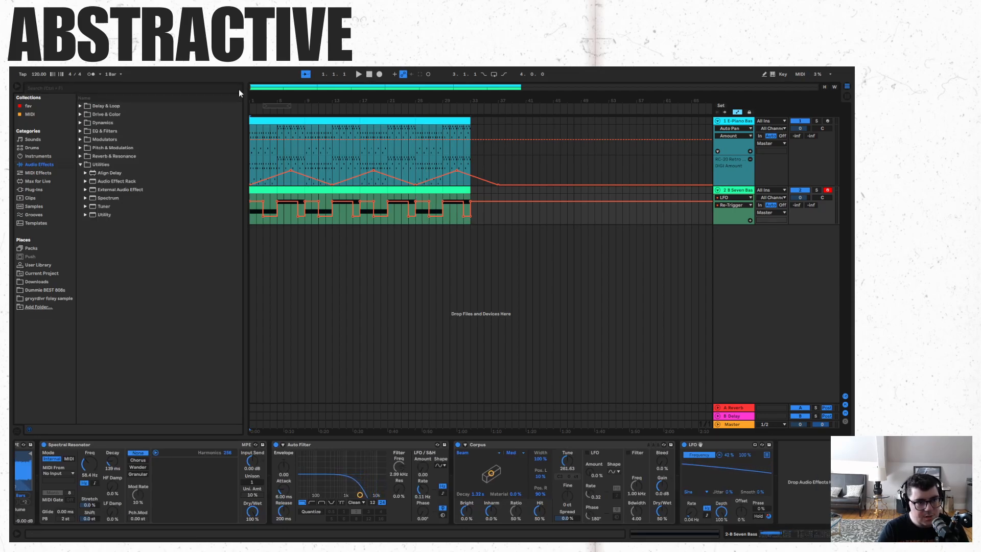
key("space")
left_click(80, 106)
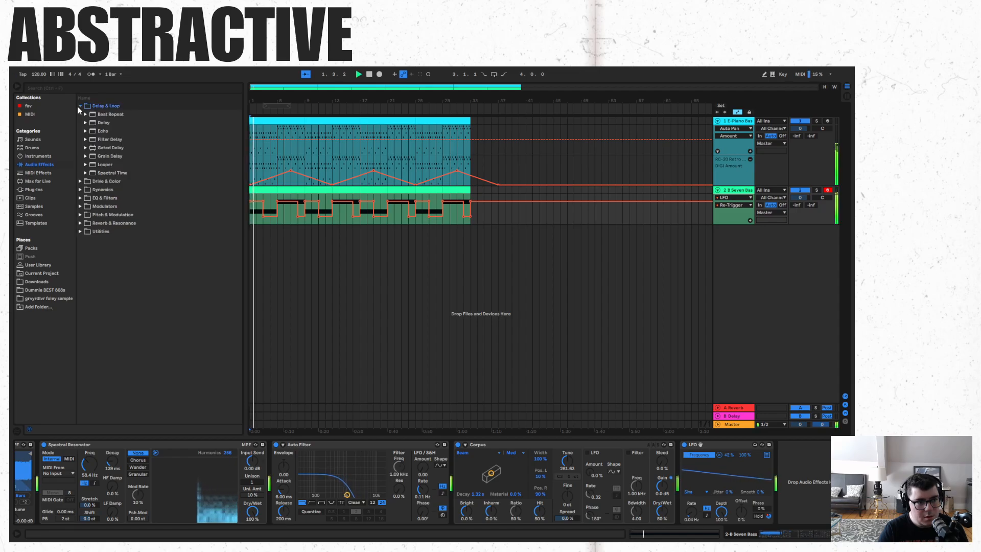
left_click(110, 147)
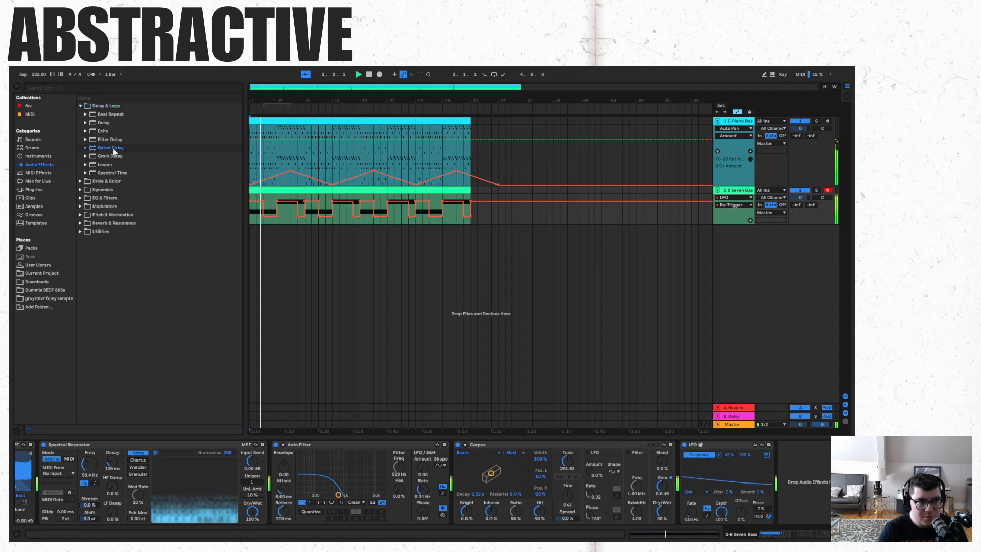
key("Return")
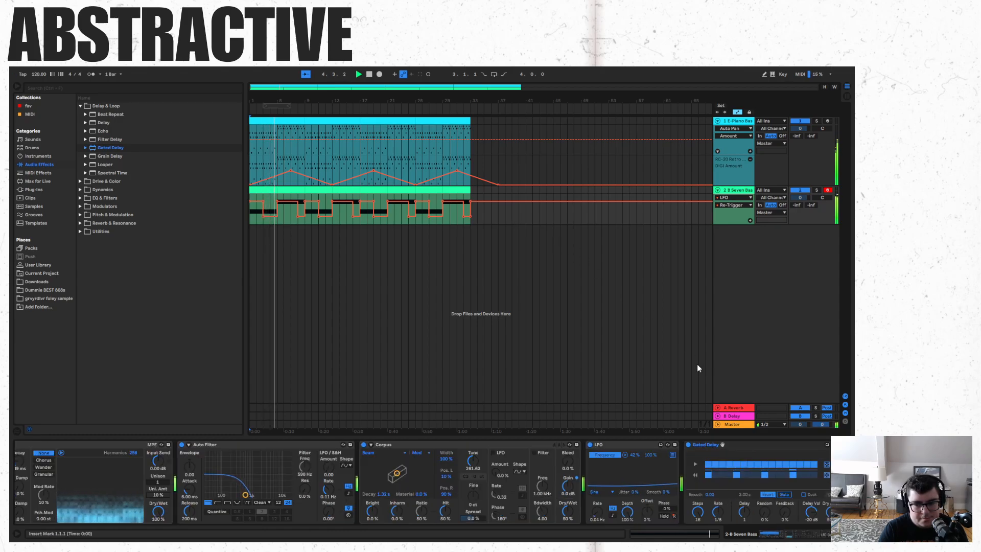
right_click(753, 443)
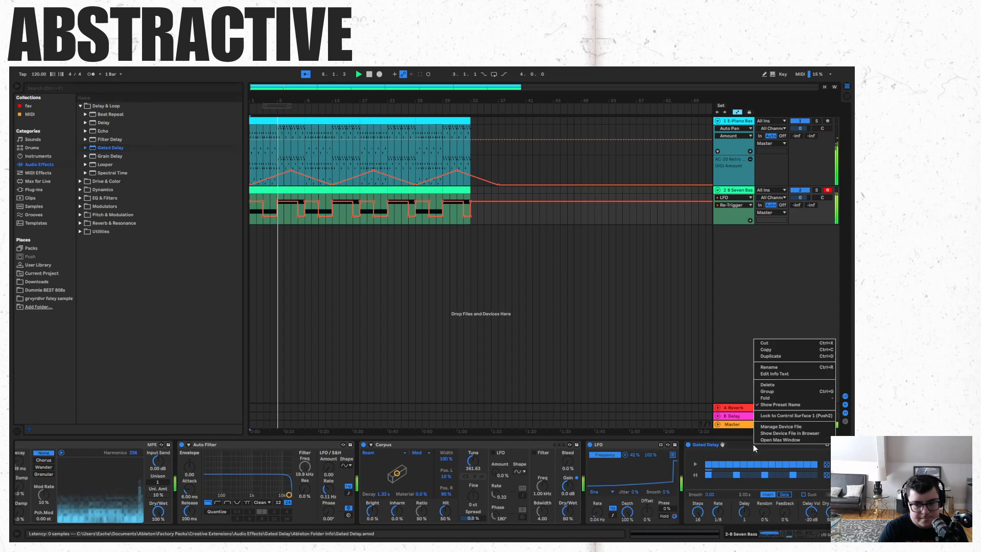
left_click(772, 345)
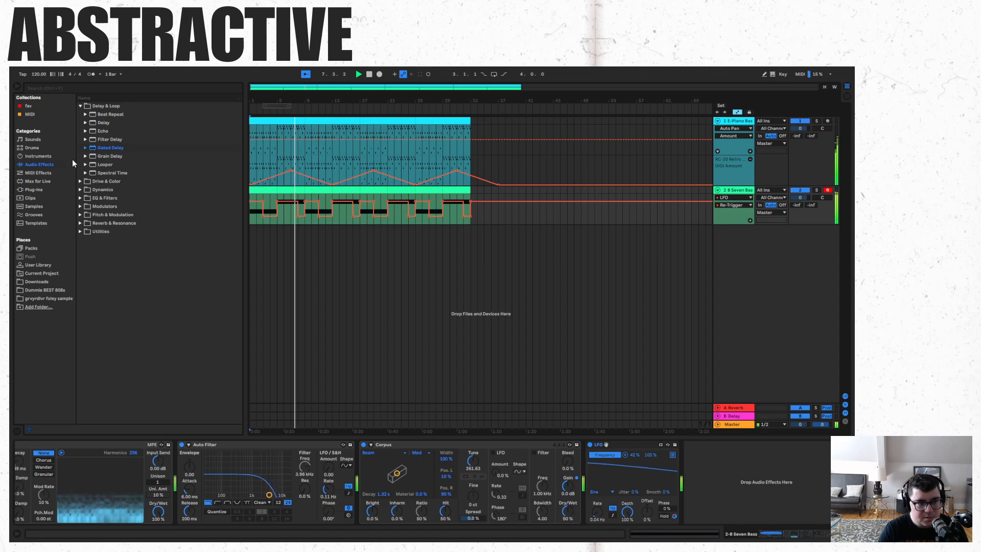
- Browse the plug-ins and expand the VST3 list
left_click(43, 190)
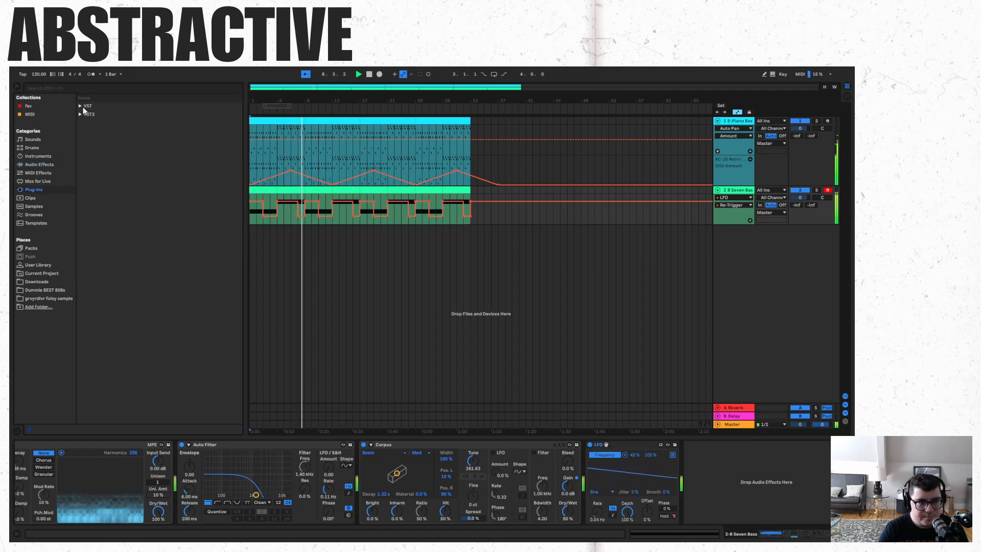
left_click(81, 106)
left_click(81, 181)
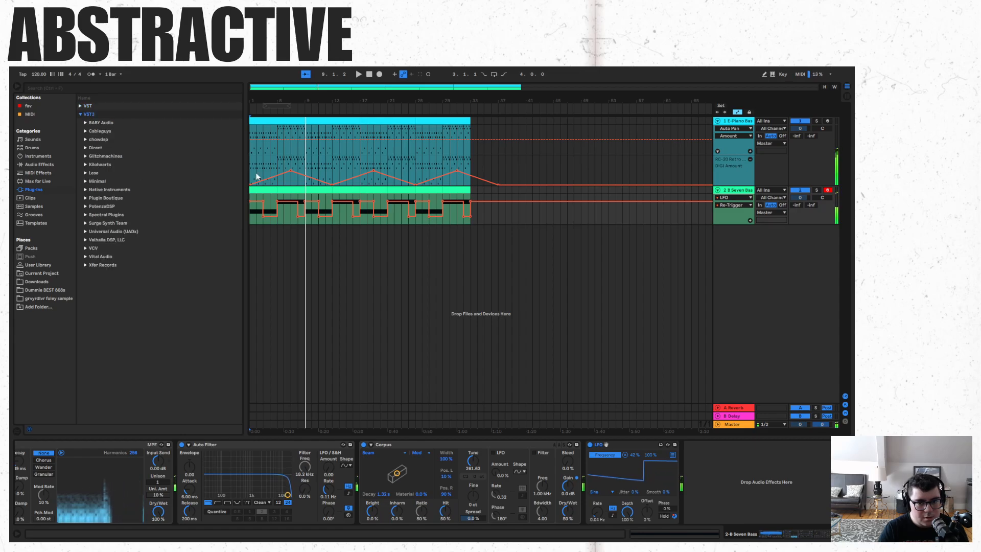
- Compare the E-Piano track's sound with its RC-20 plug-in bypassed and enabled while the song plays
left_click(738, 123)
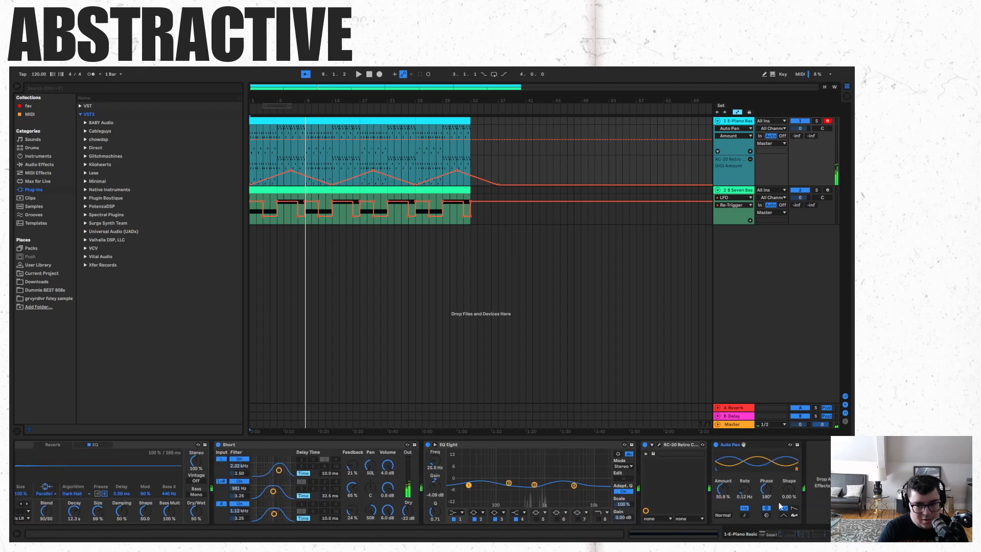
left_click(645, 445)
key("space")
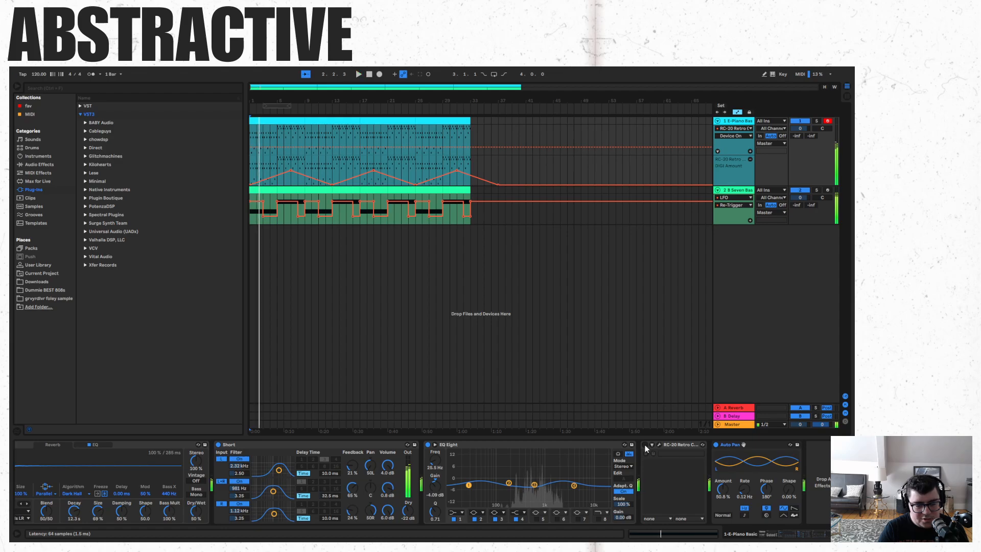
left_click(644, 445)
key("space")
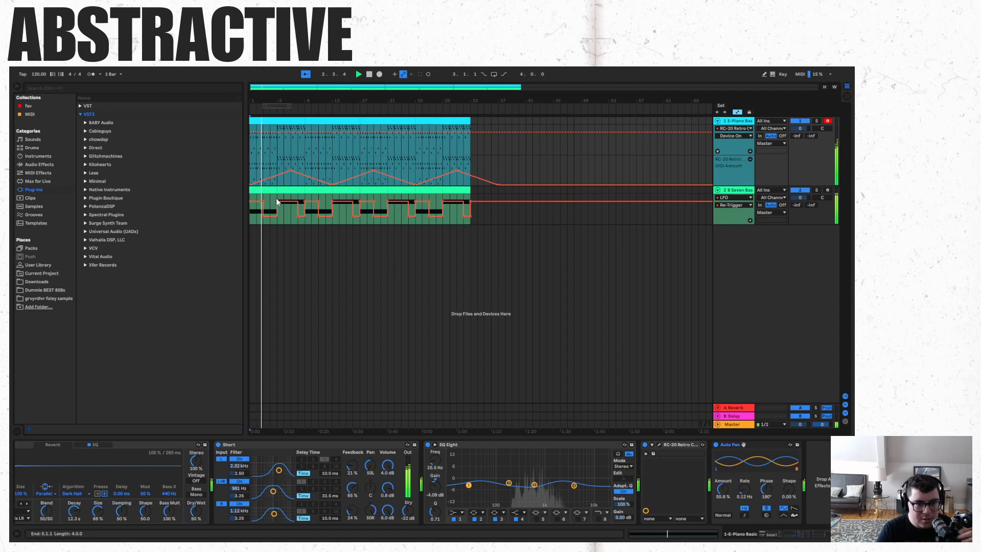
- Load CHOWTapeModel from the chowdsp plug-ins onto the end of the Seven Bass track's device chain
double_click(261, 190)
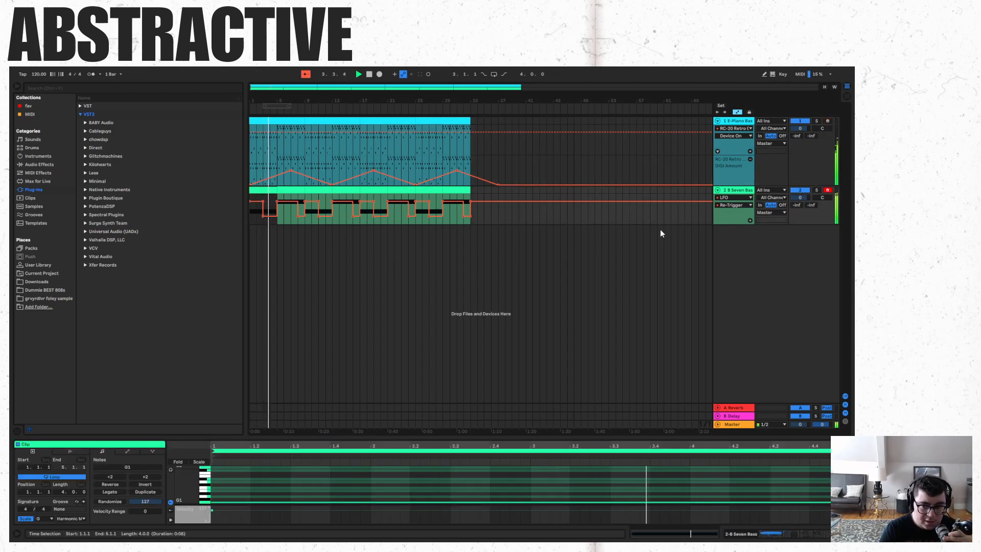
left_click(744, 190)
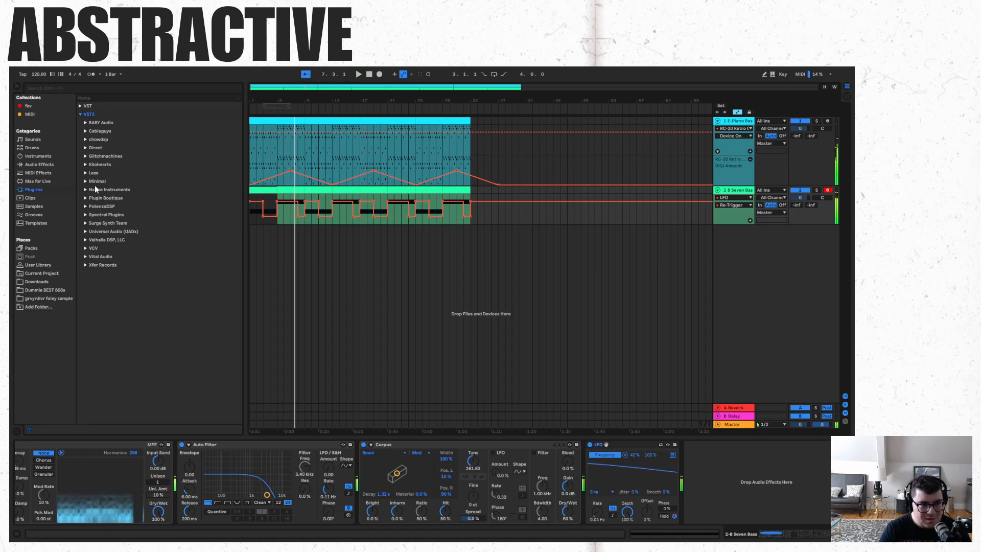
left_click(85, 131)
left_click(85, 130)
left_click(84, 139)
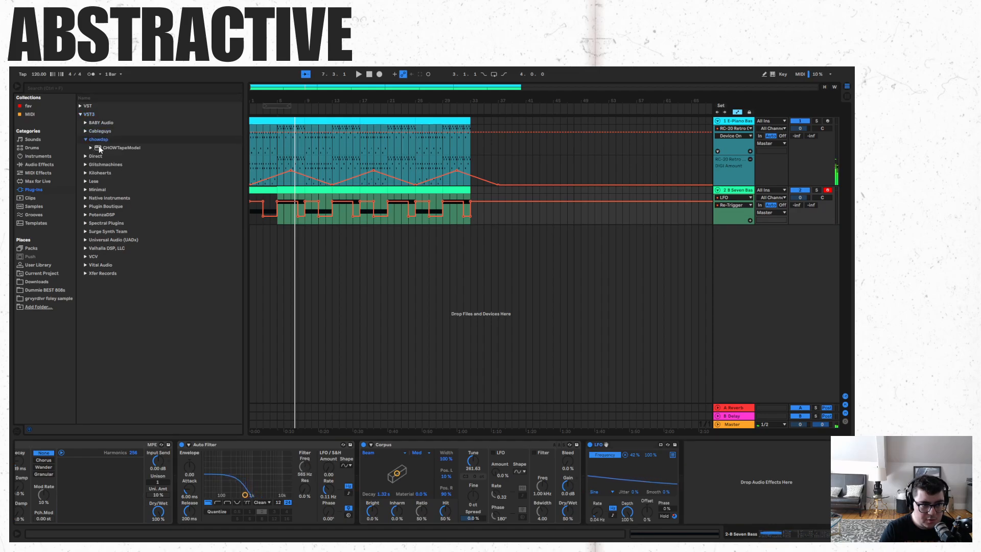
left_click_drag(99, 149, 504, 254)
left_click_drag(510, 214, 510, 215)
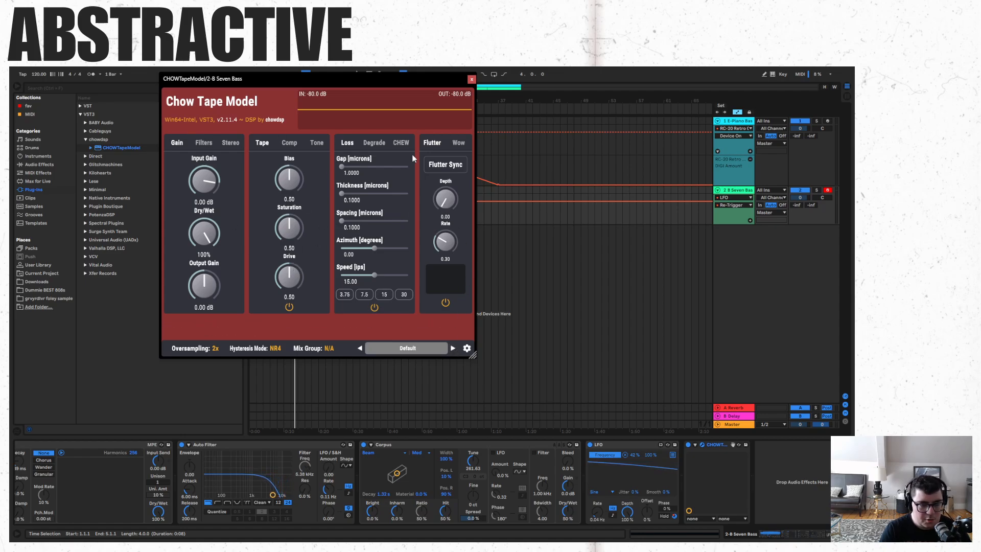
- Play the song and audition Chow Tape Model presets on the bass, including TC-260, Woozy Chorus and Old Tape
left_click(452, 348)
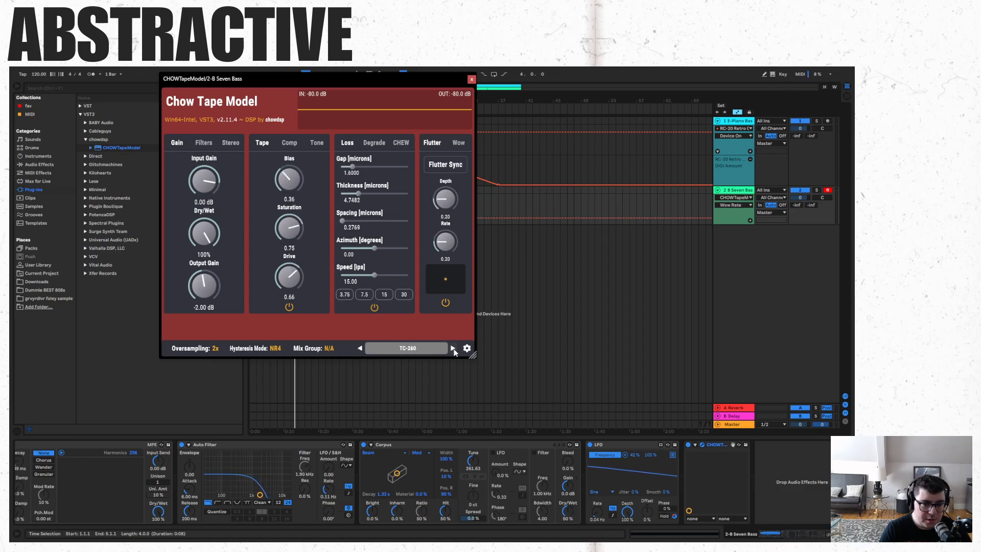
key("space")
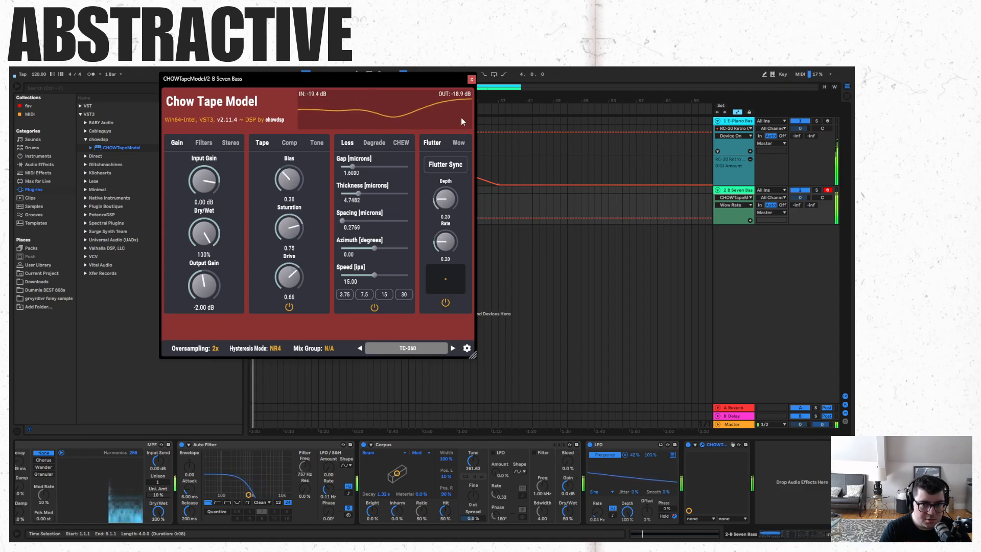
left_click_drag(430, 78, 709, 121)
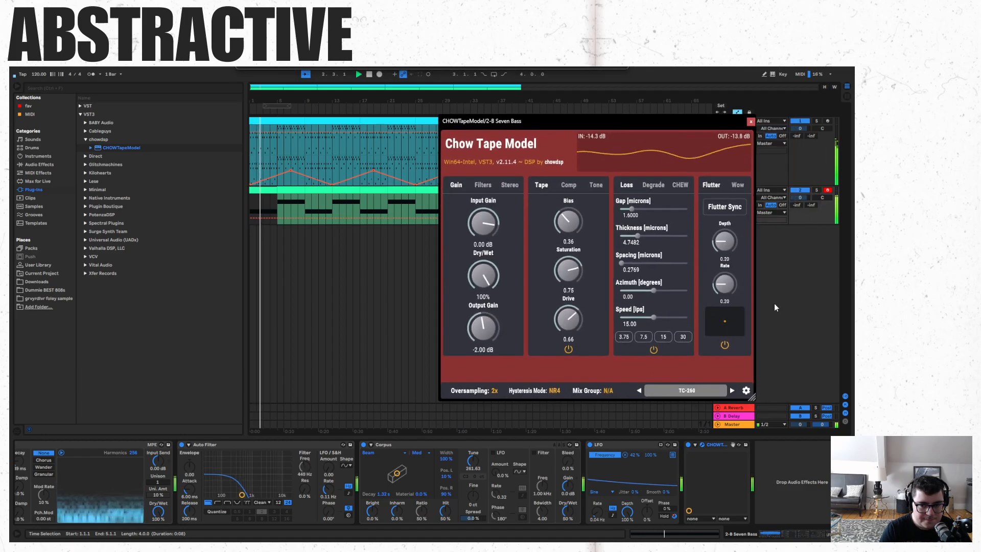
left_click(732, 391)
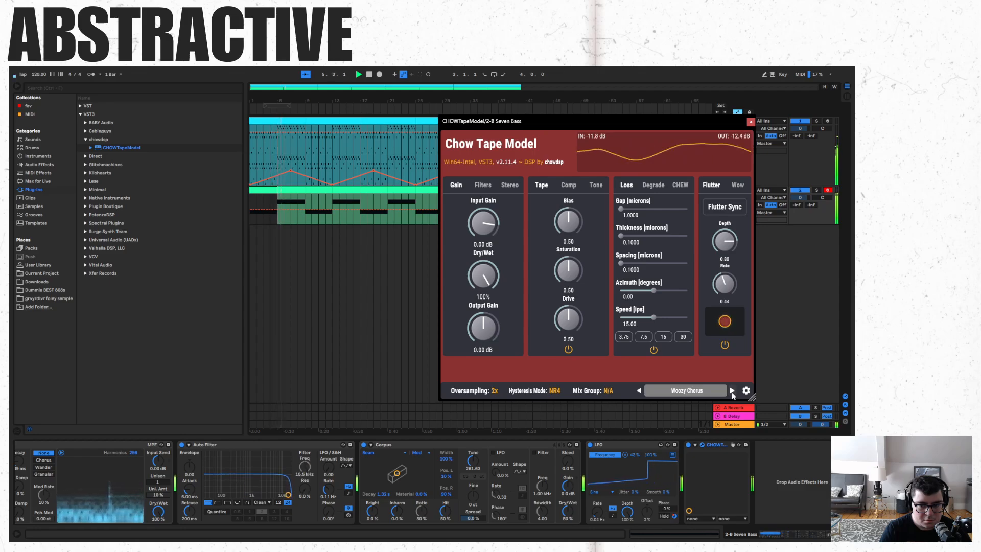
left_click(731, 392)
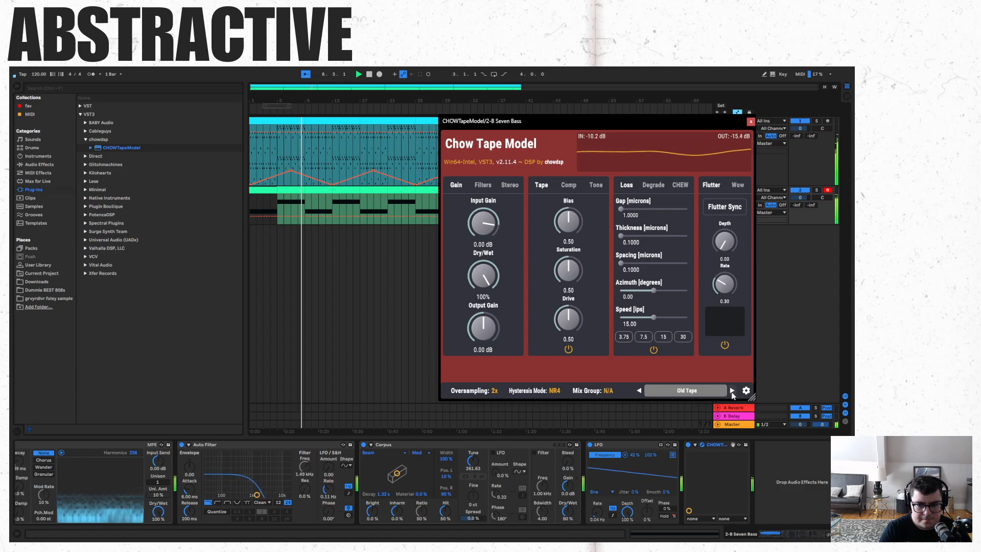
- Move Chow Tape Model from the bass to the E-Piano track and step through its presets to Chorus II
left_click(719, 446)
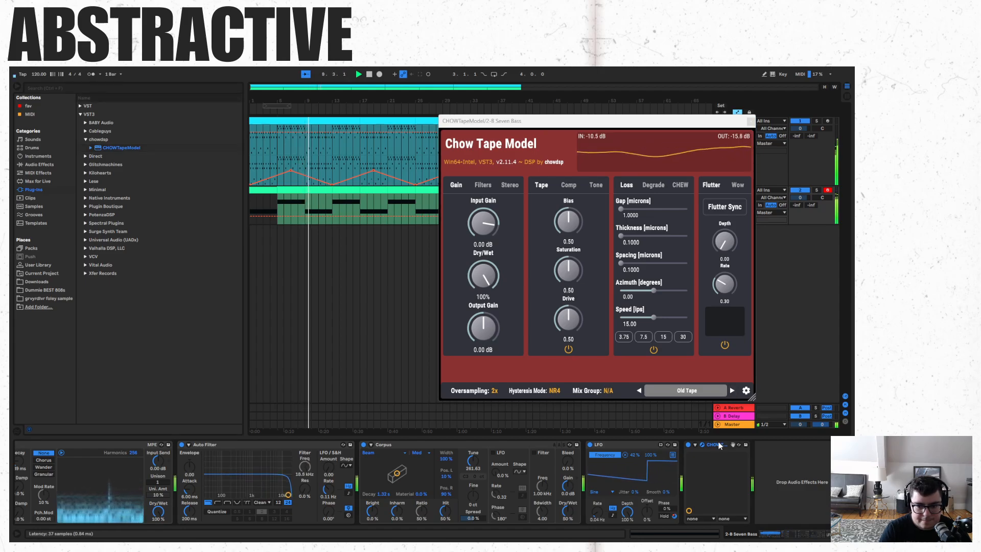
key("Delete")
left_click(656, 152)
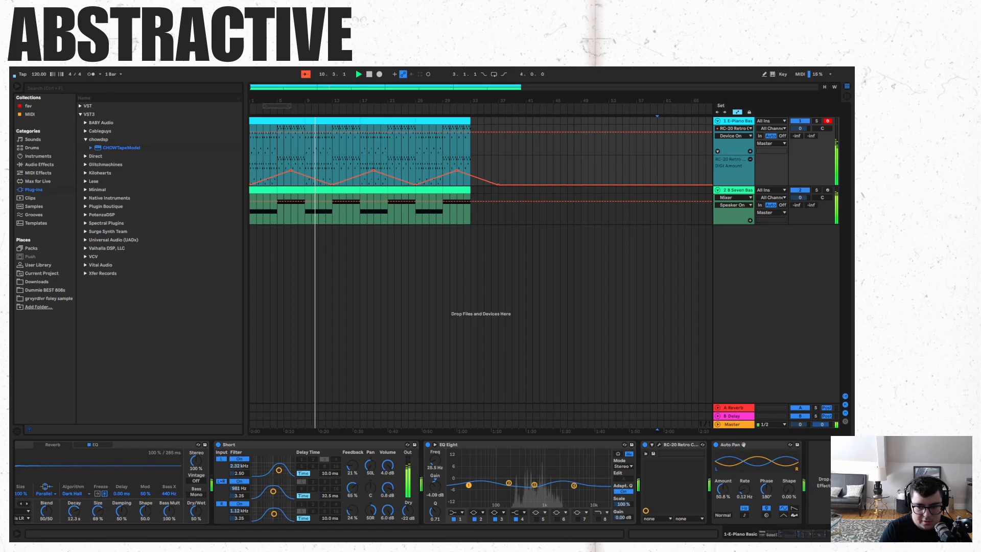
key("ctrl+z")
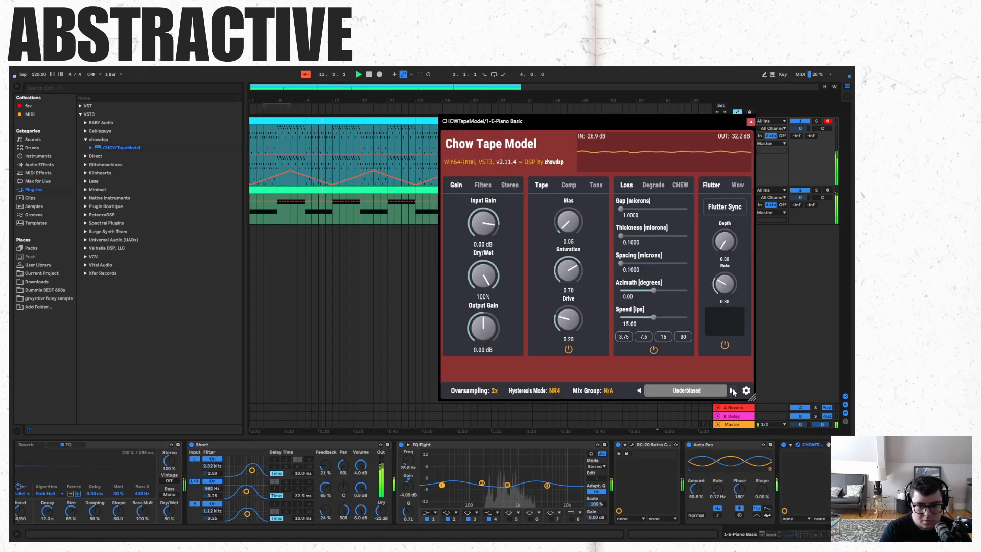
left_click(733, 391)
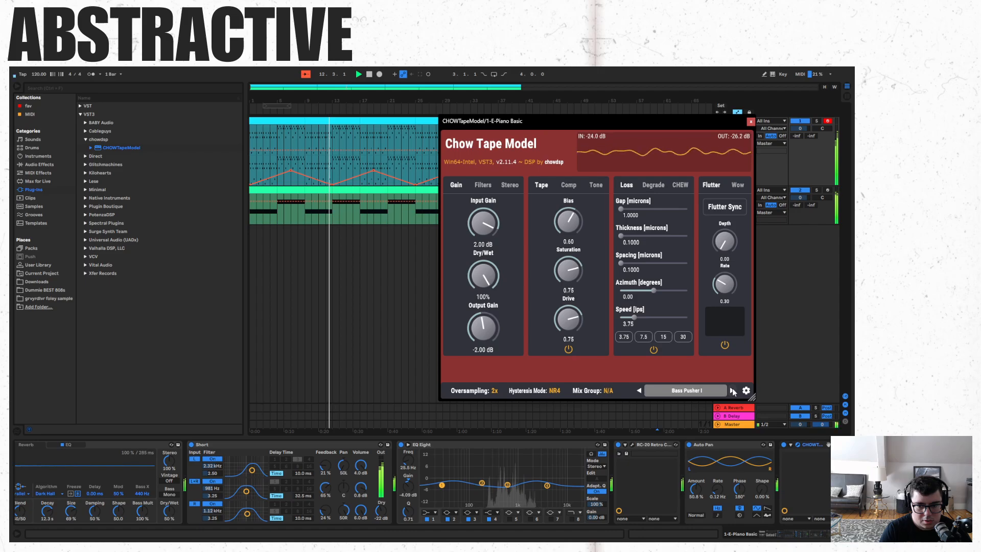
left_click(733, 391)
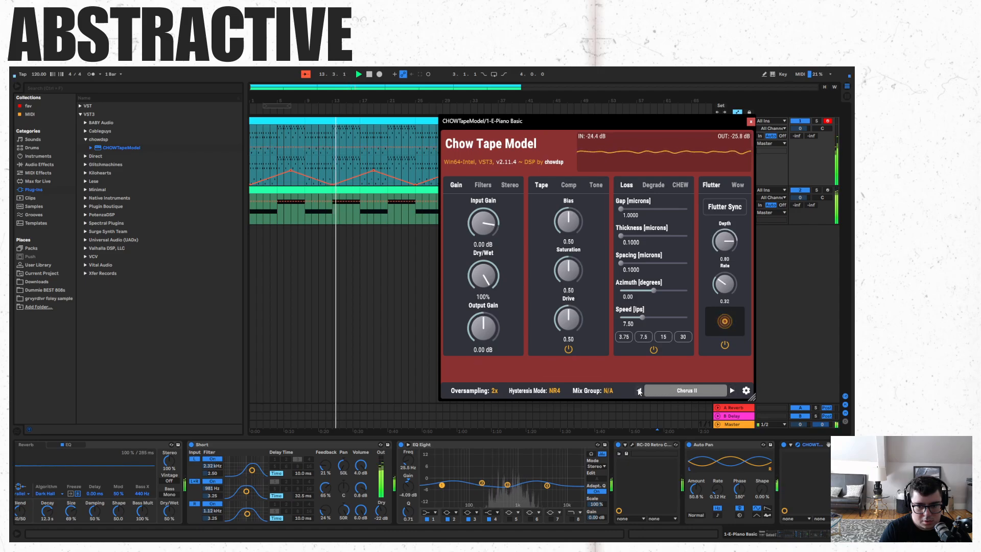
- Move Chow Tape Model from the E-Piano track back to the Seven Bass track
left_click(800, 443)
key("Delete")
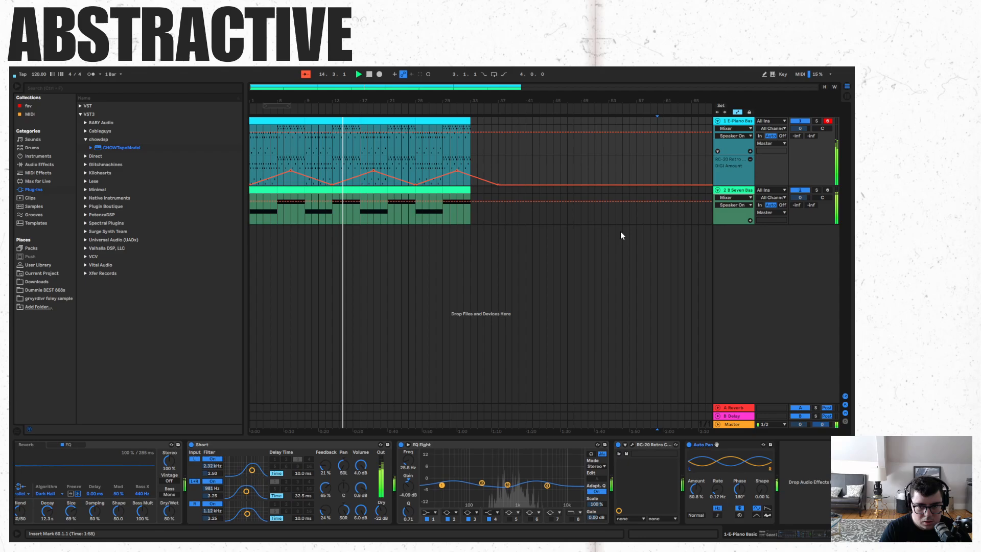
left_click(629, 212)
left_click(787, 459)
key("ctrl+v")
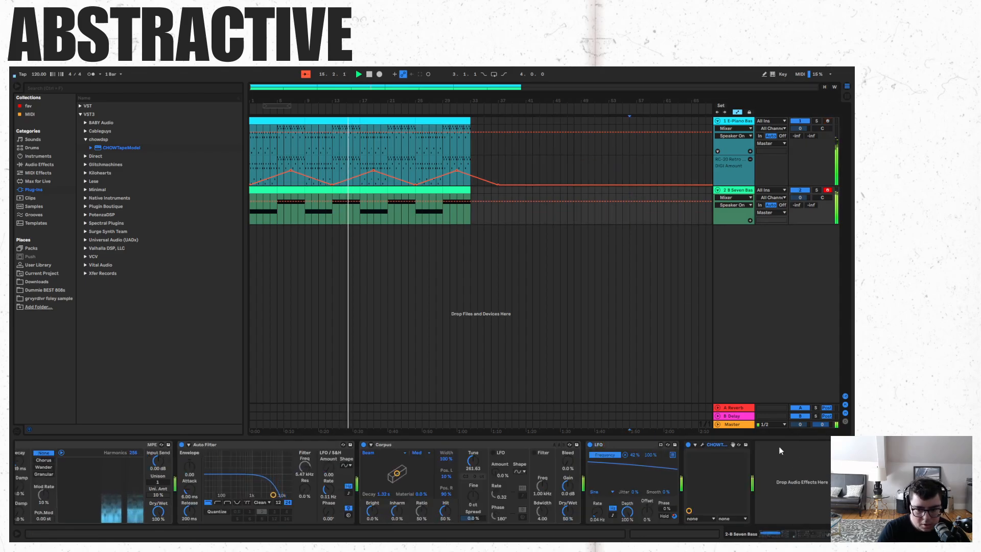
- Reopen Chow Tape Model on the Seven Bass track and advance its preset to Chorus IV
left_click(702, 444)
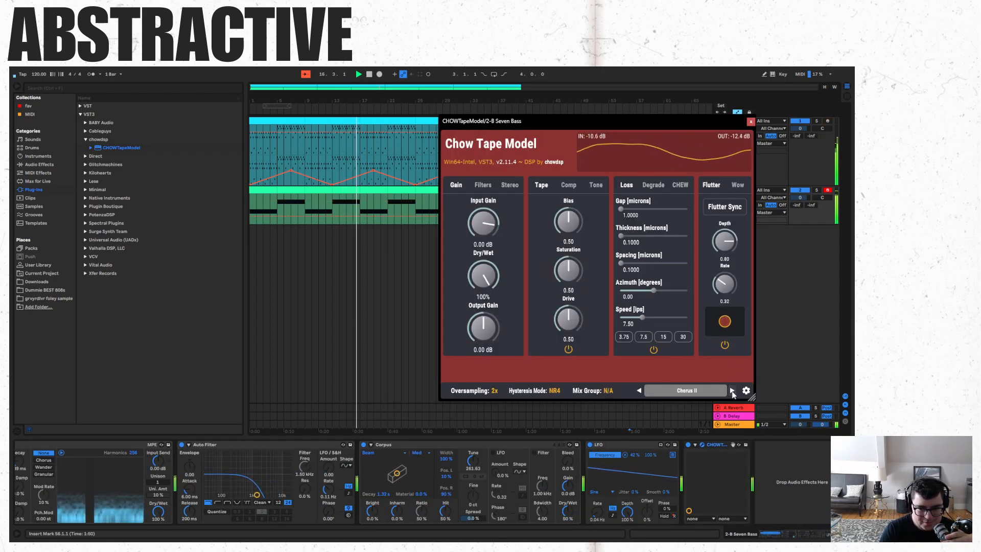
left_click(732, 390)
left_click(732, 391)
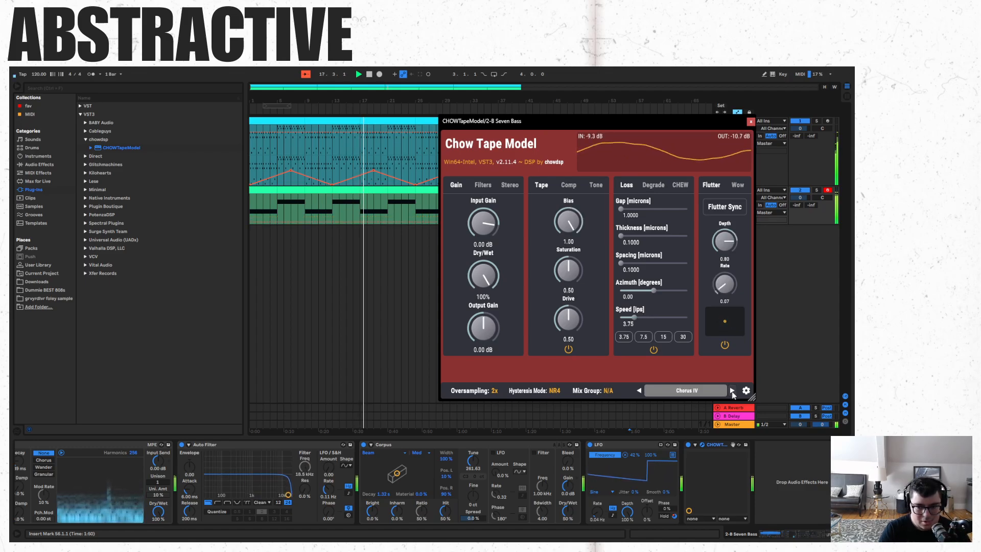
- Audition Chow Tape Model presets on the bass through Fat II and LoFi to Slightly Wobbly, close the plug-in window and stop playback
left_click(732, 392)
left_click(732, 391)
left_click(732, 391)
left_click(732, 392)
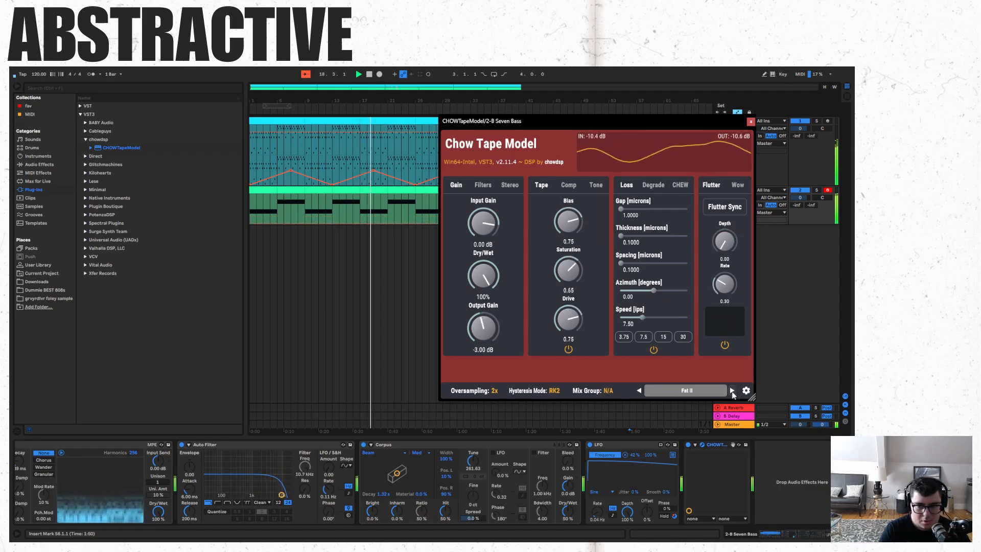
left_click(732, 391)
left_click(732, 391)
left_click(732, 391)
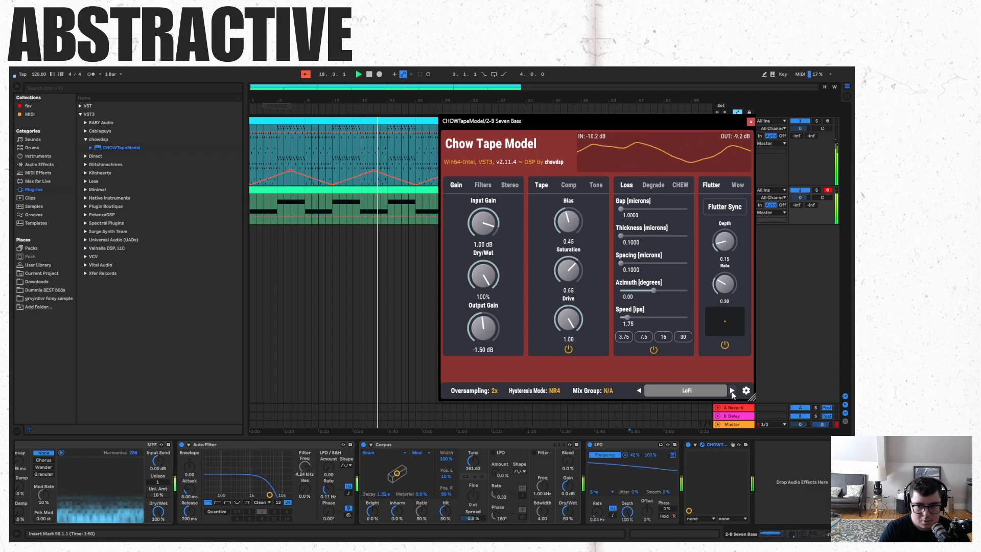
left_click(732, 392)
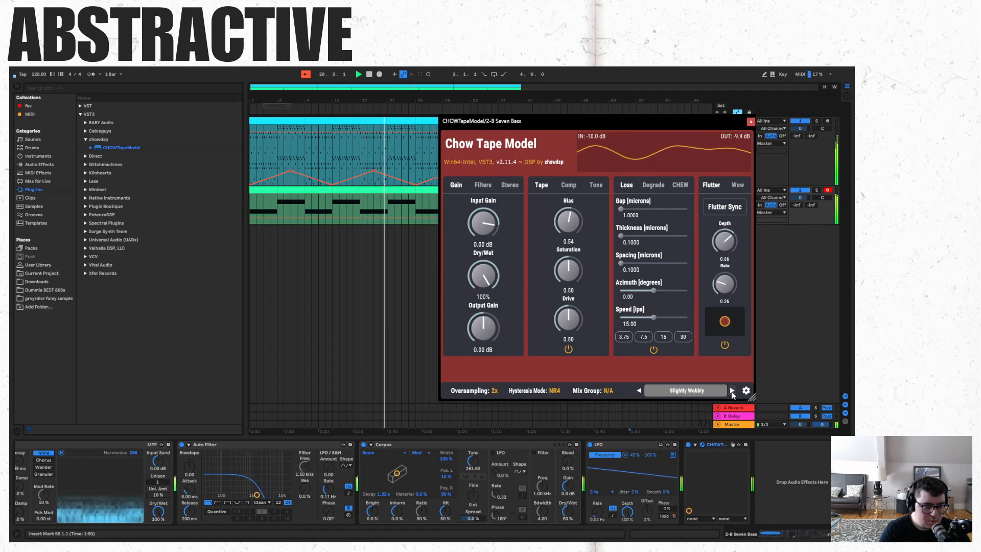
left_click(751, 122)
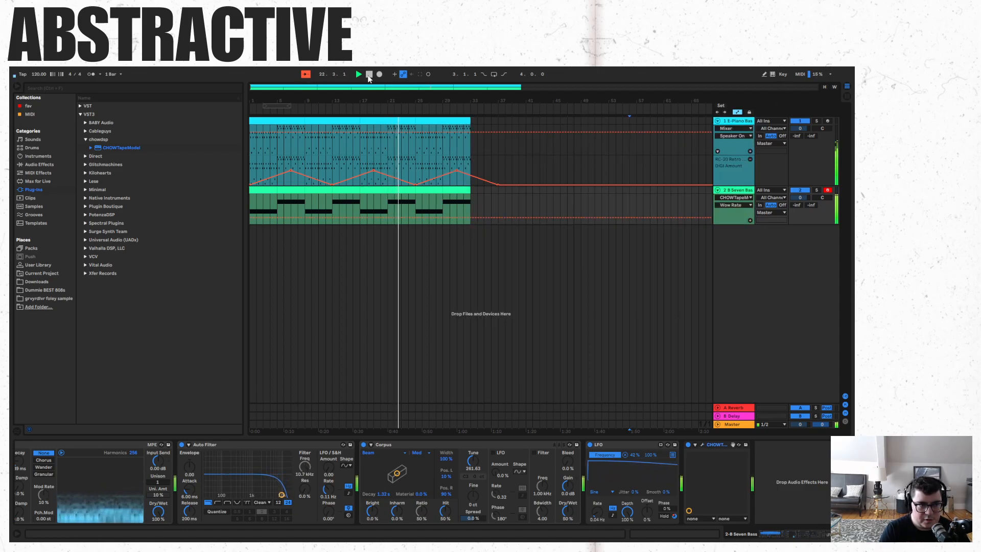
left_click(369, 75)
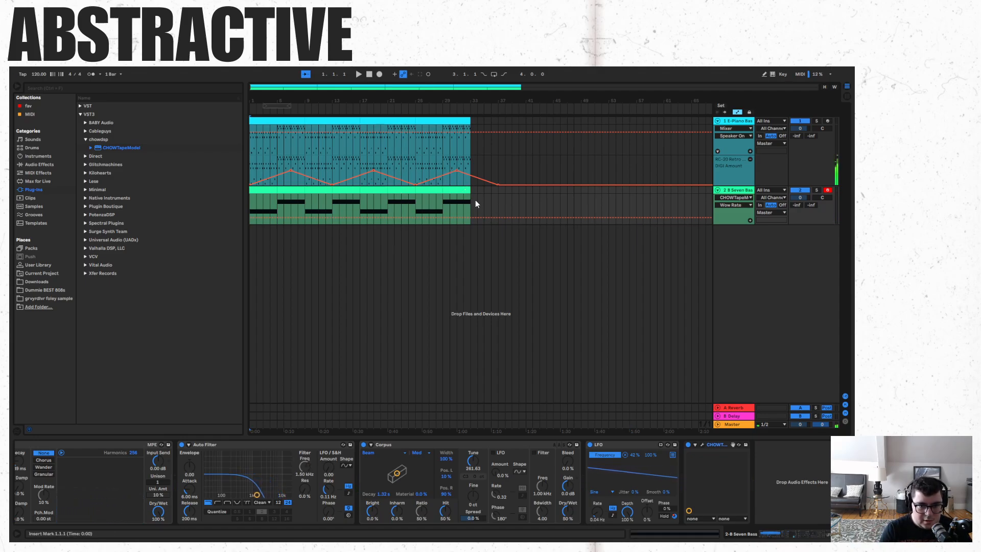
- Show the Sounds library and listen to the Seven Bass track soloed from the start
left_click_drag(472, 200, 252, 129)
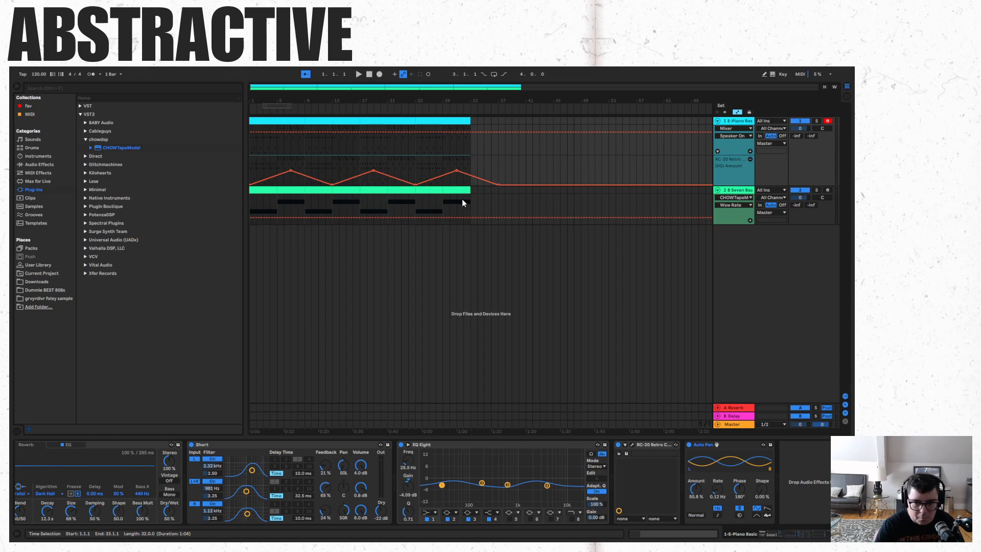
left_click(727, 221)
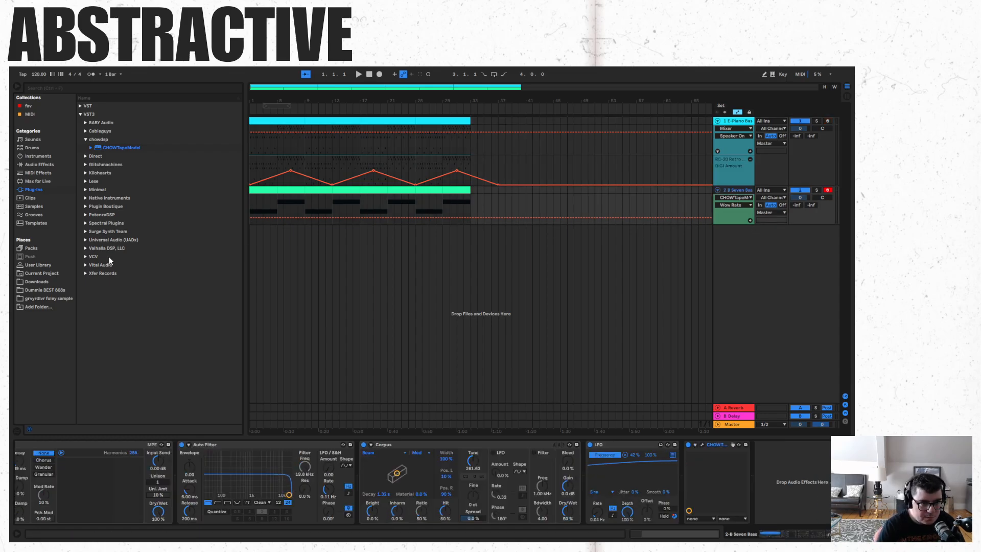
left_click(34, 140)
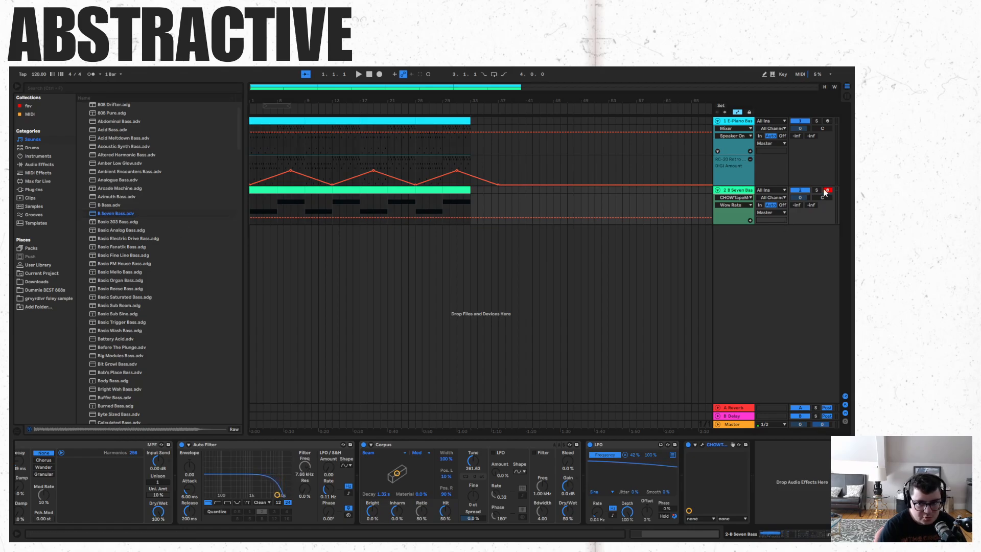
key("space")
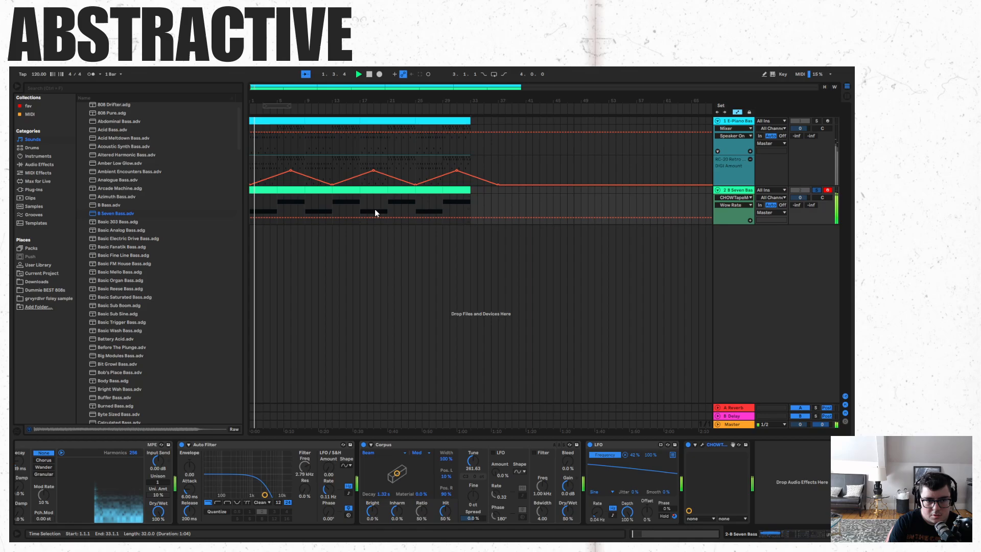
left_click(271, 190)
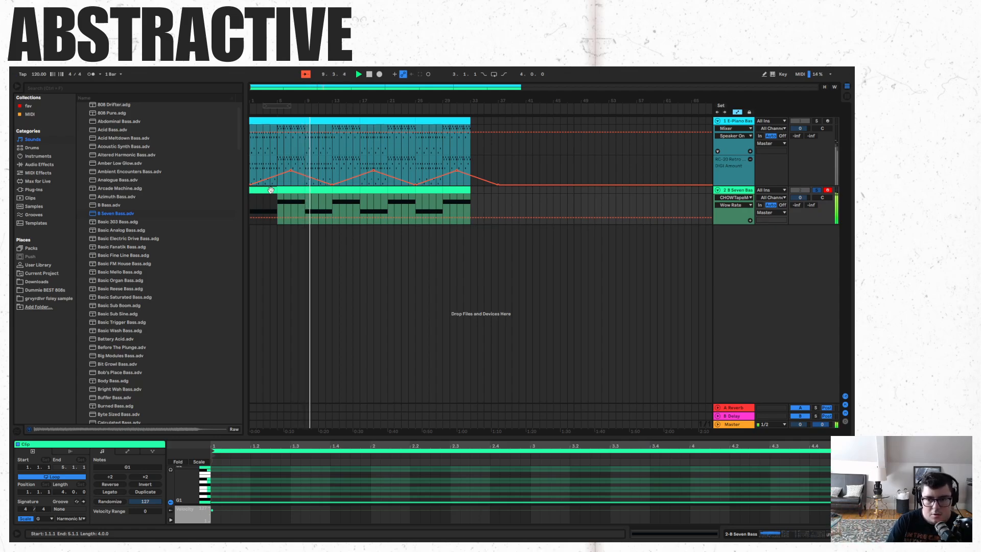
- Unsolo the Seven Bass track and play the song from the start with the electric piano
left_click(818, 190)
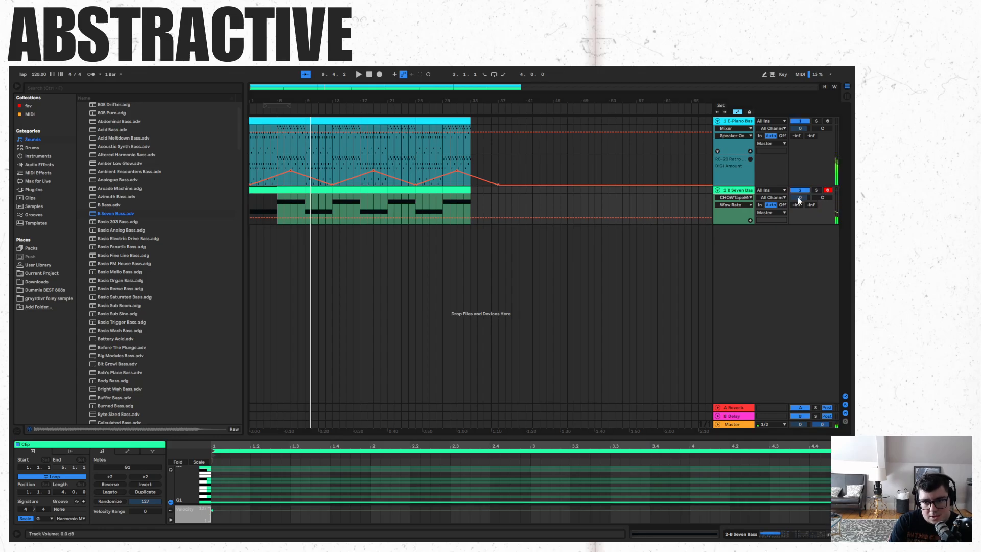
left_click(742, 178)
left_click(742, 192)
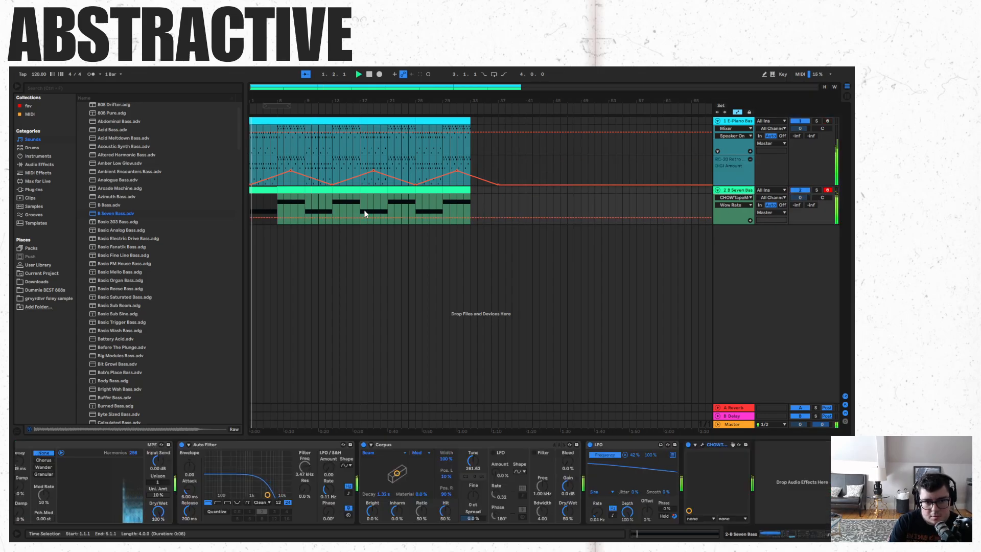
left_click(266, 194)
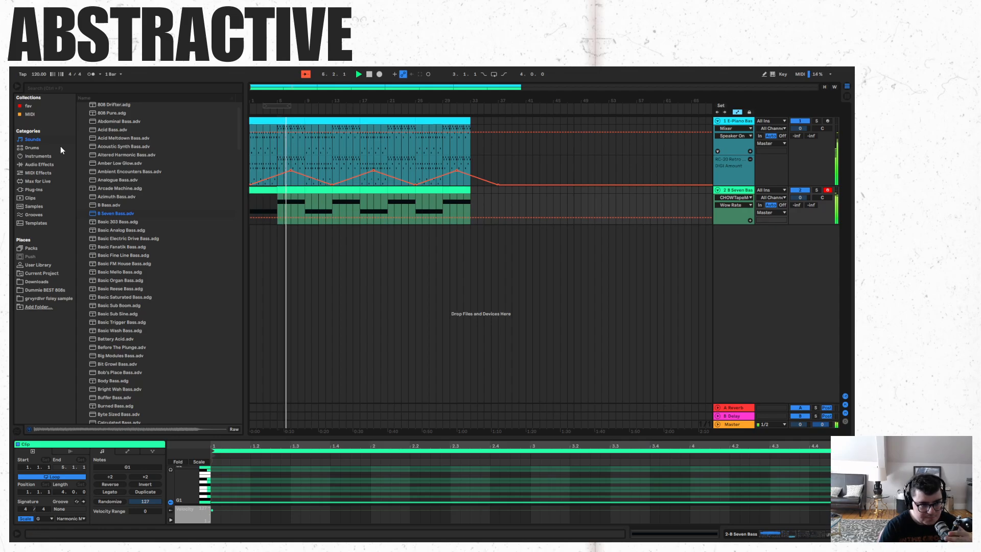
- Insert an audio track below the bass, group it and add three more audio tracks inside the group
right_click(776, 255)
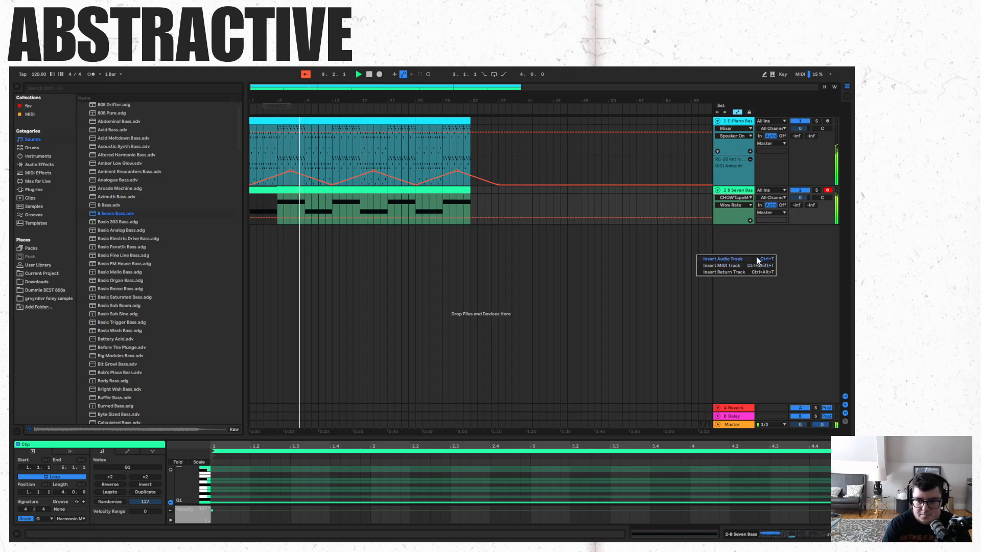
left_click(723, 259)
right_click(747, 231)
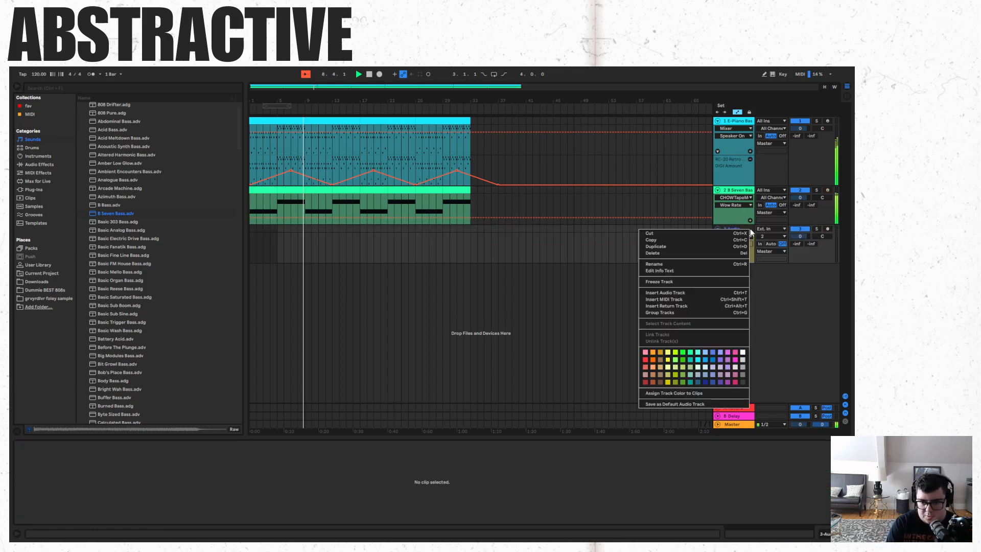
left_click(670, 312)
left_click(747, 266)
left_click(745, 264)
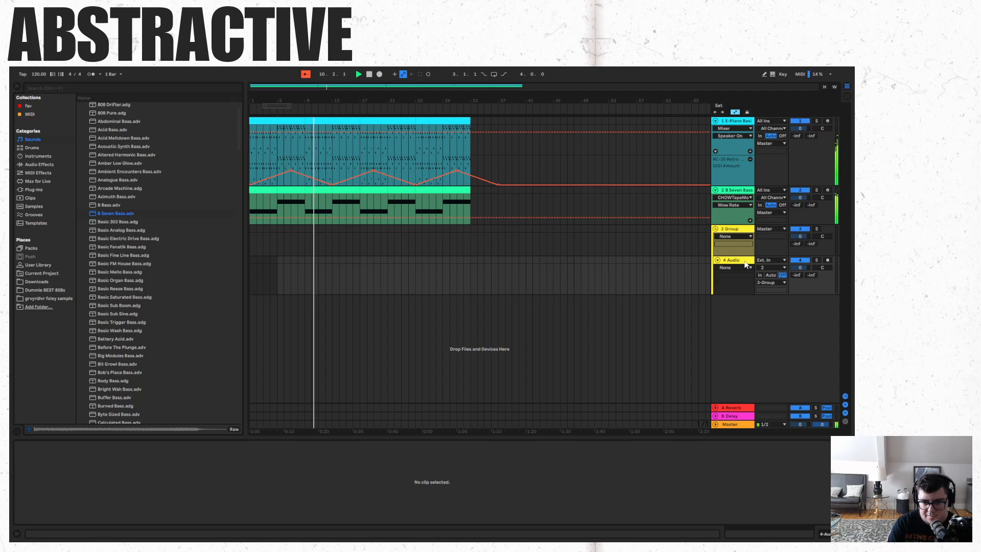
key("ctrl+t")
key("ctrl+t")
key("ctrl+t")
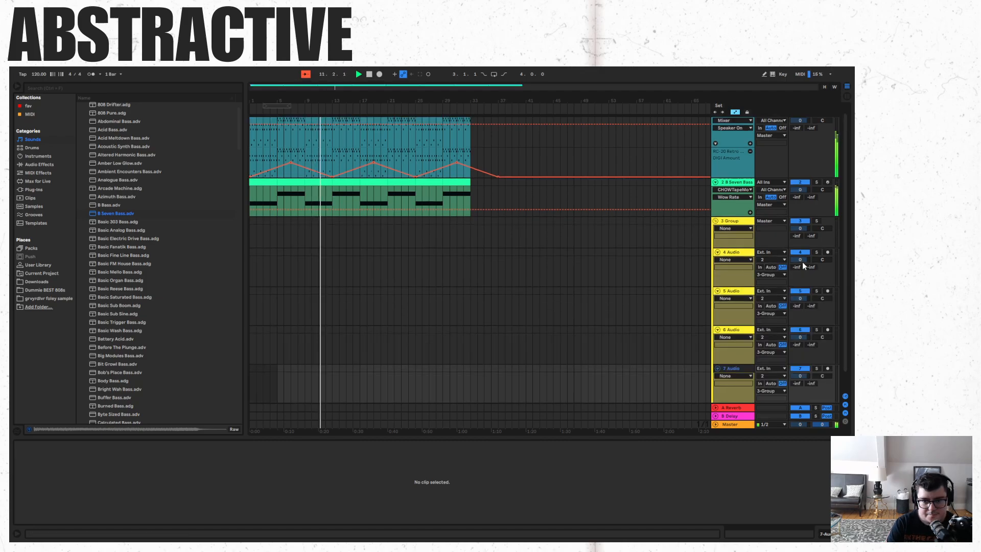
- Audition kick samples from the drum hits and place Kick-808-Tone6-q.aif at bar 1 of the group's first audio track
left_click(64, 148)
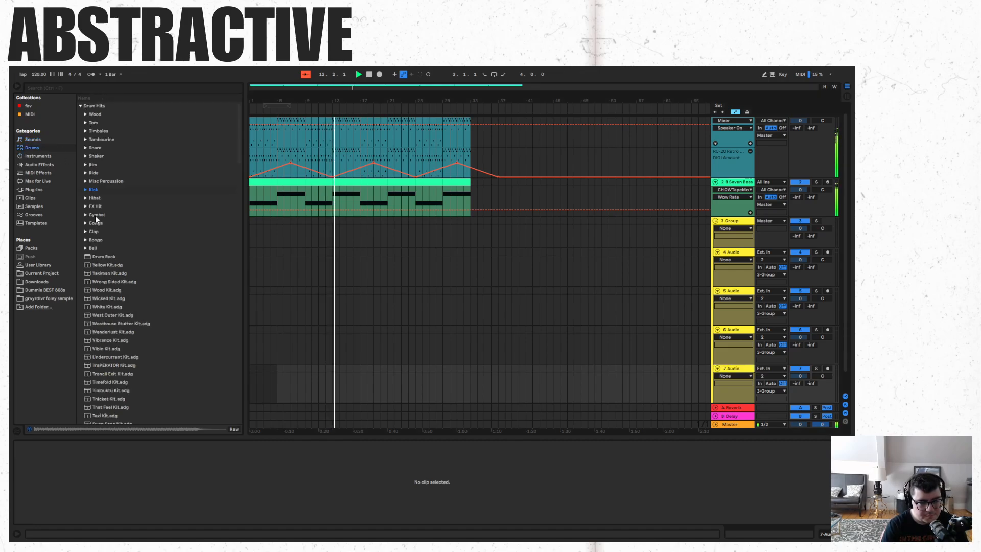
left_click(86, 189)
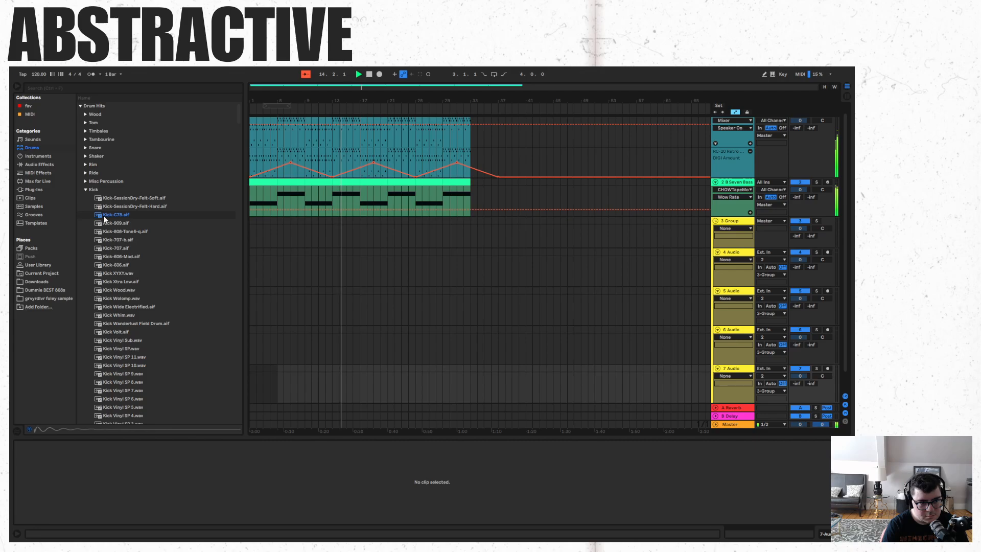
left_click(109, 232)
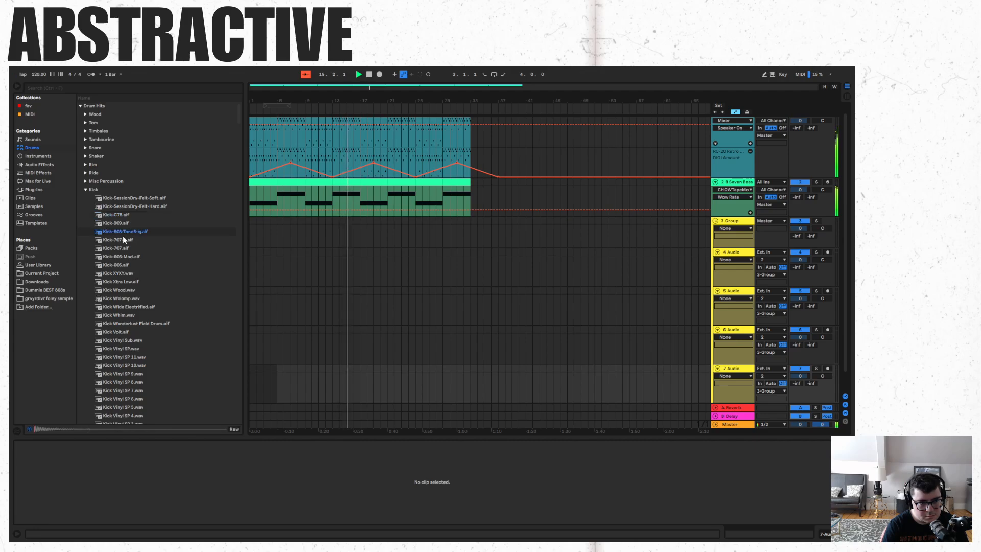
key("space")
mouse_move(121, 233)
left_mouse_down()
mouse_move(289, 269)
mouse_move(253, 269)
left_mouse_up()
- Copy the kick clip to bars 3 and 5 and play the song from the start
key("ctrl+c")
left_click(266, 267)
key("ctrl+v")
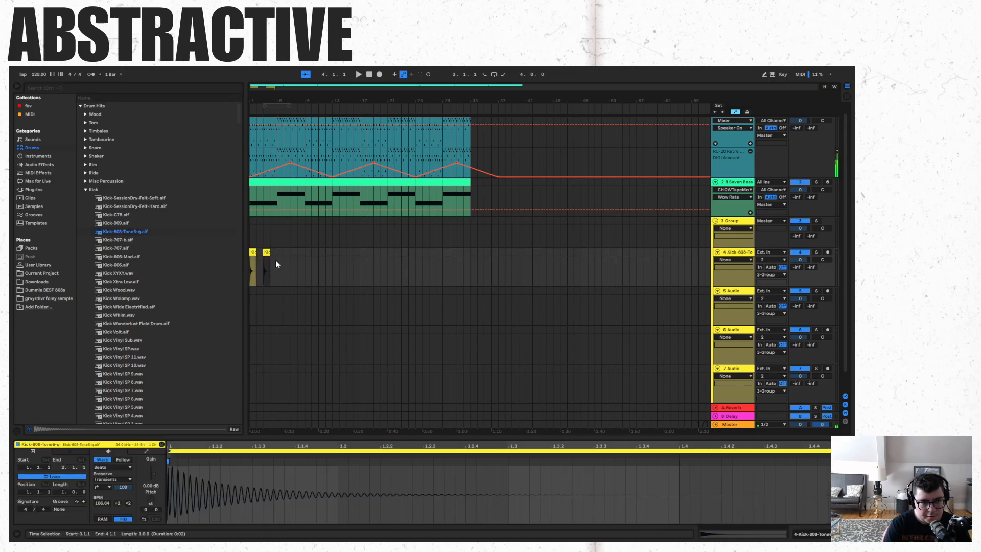
left_click(275, 259)
key("ctrl+v")
left_click(369, 74)
key("space")
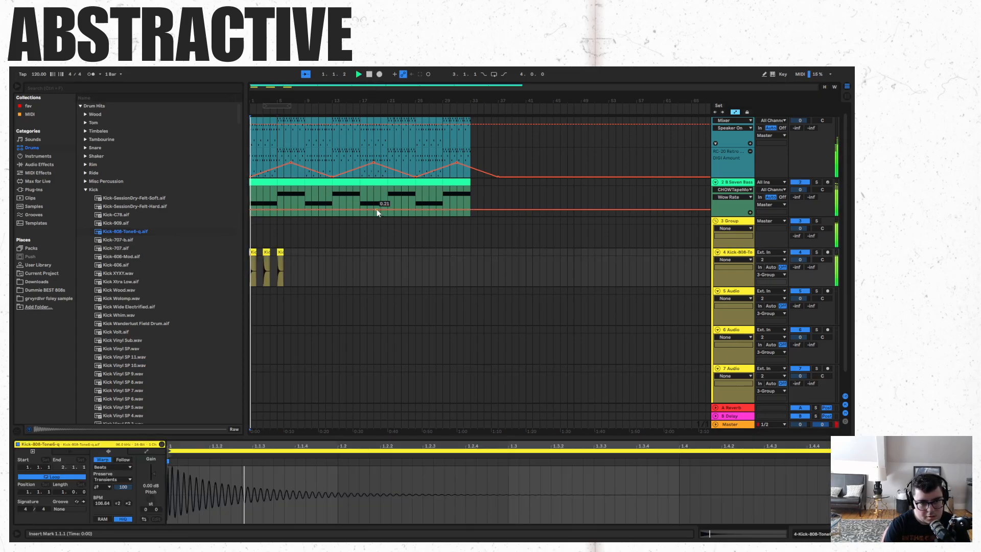
- Paste further kick clips at bars 7, 9, 11, 13 and 15 of the kick track
left_click(292, 269)
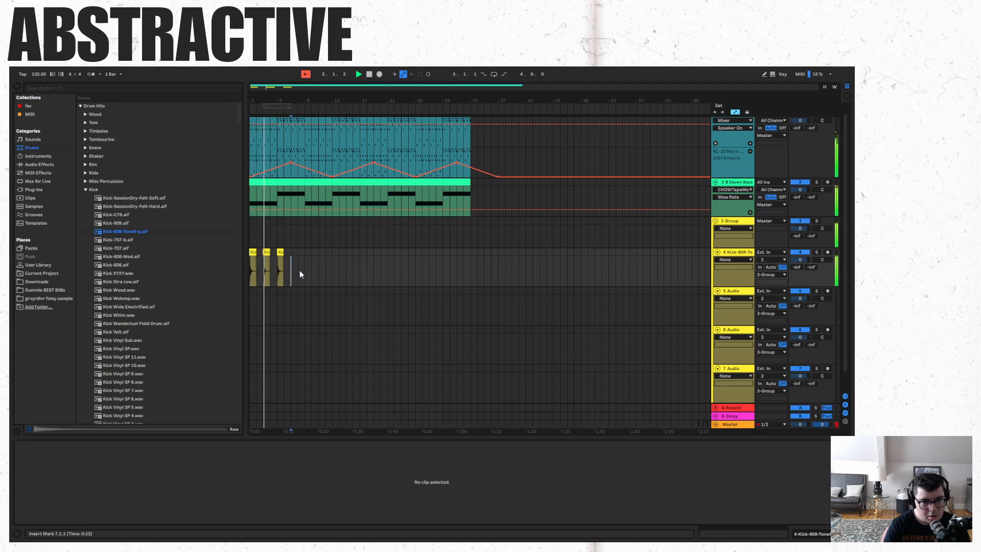
key("ctrl+v")
left_click(307, 263)
key("ctrl+v")
left_click(321, 263)
key("ctrl+v")
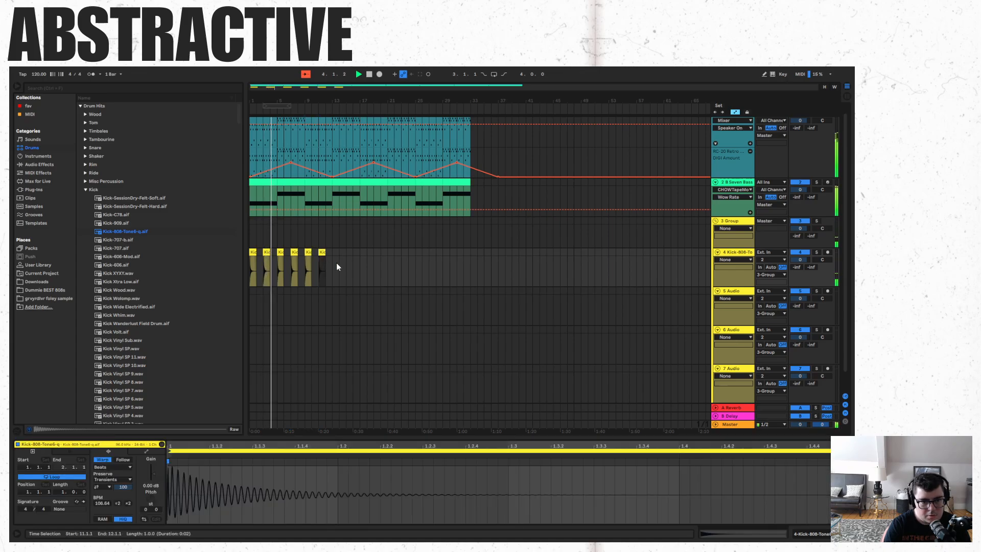
left_click(336, 263)
key("ctrl+v")
left_click(350, 264)
key("ctrl+v")
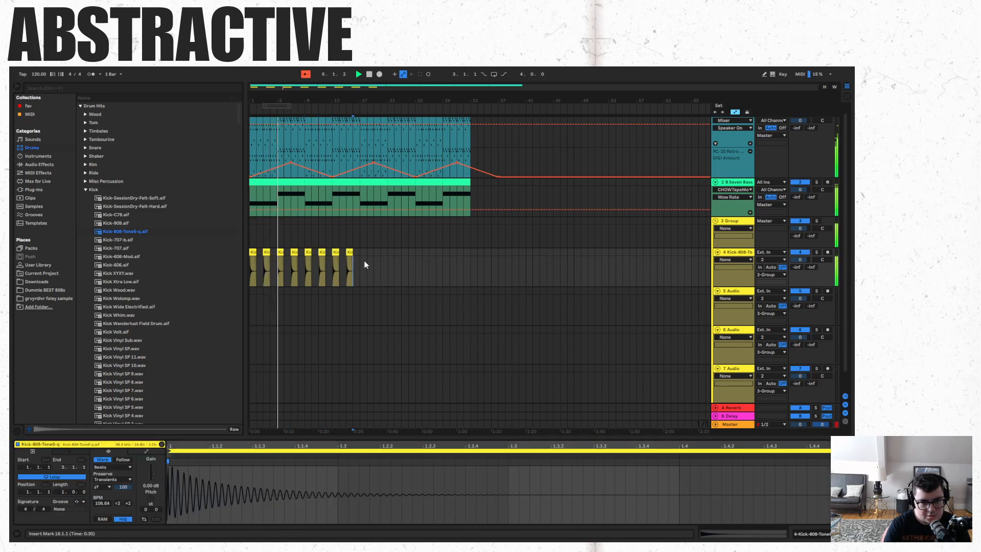
left_click(366, 264)
- Audition snare samples, place Snare-909-Tune10-s.aif at bar 2 of the group's second audio track and play from the start
left_click(84, 147)
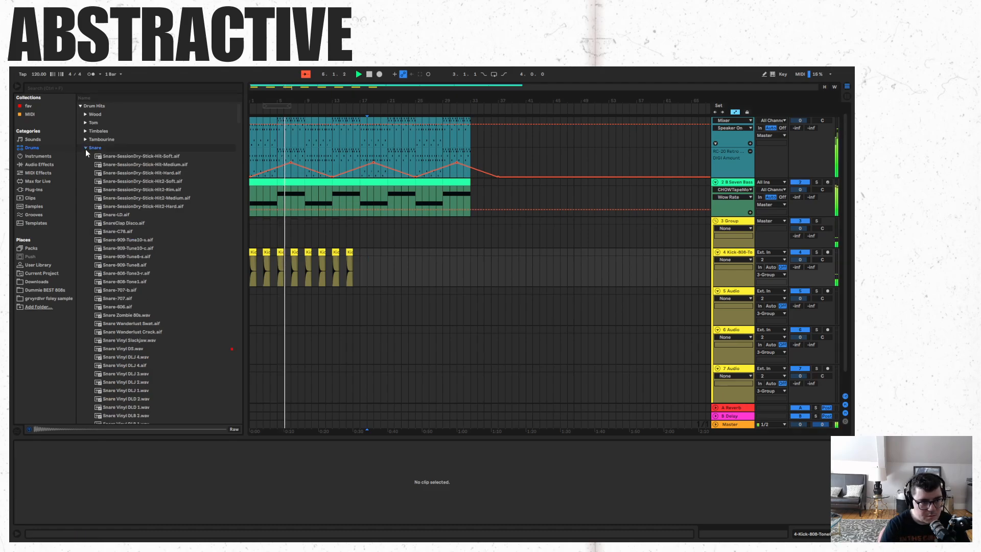
left_click(121, 206)
left_click(118, 248)
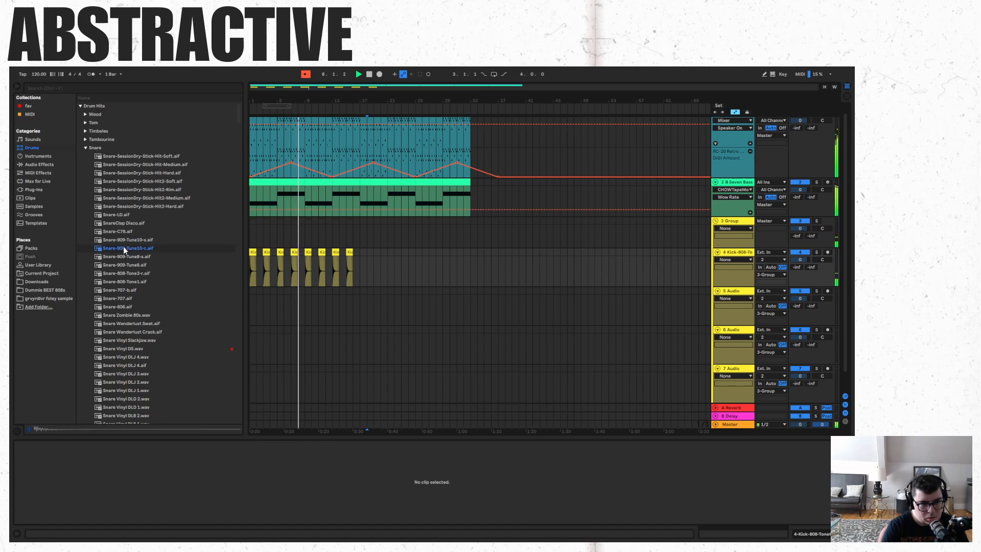
left_click_drag(124, 246, 258, 306)
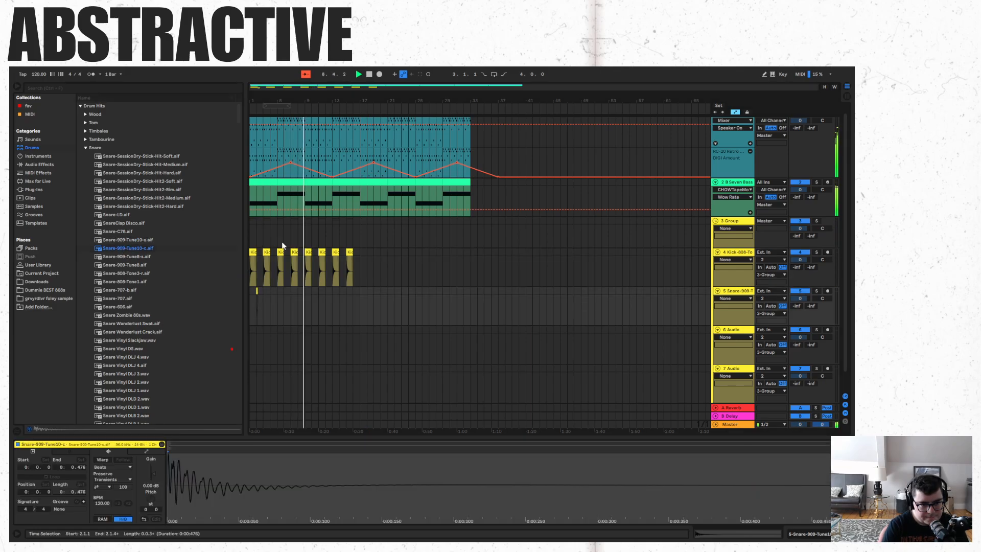
left_click(371, 76)
key("space")
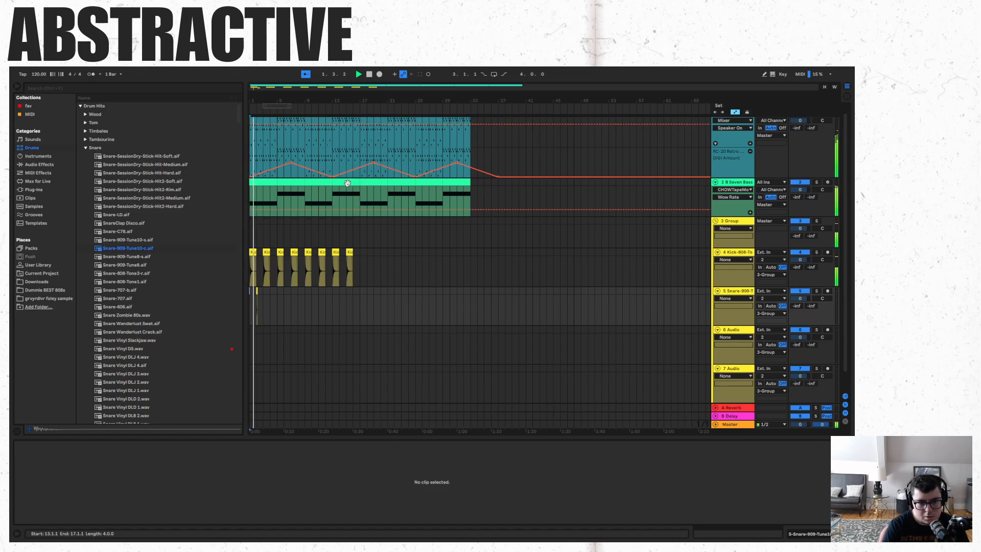
- Set the fixed grid to 1/16, move the snare clip to beat 3 of bar 1 and replay the song
left_click_drag(274, 87, 275, 154)
key("space")
right_click(396, 315)
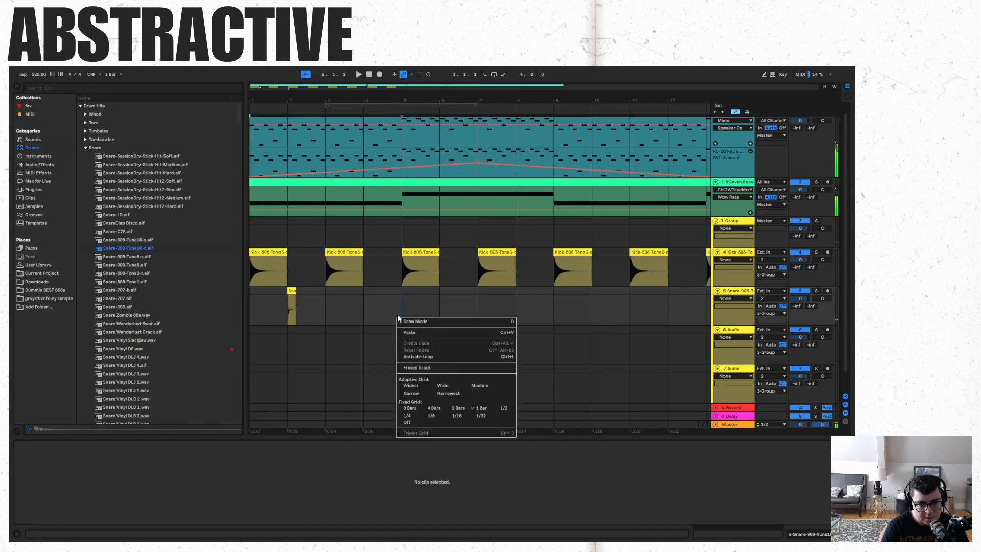
left_click(456, 416)
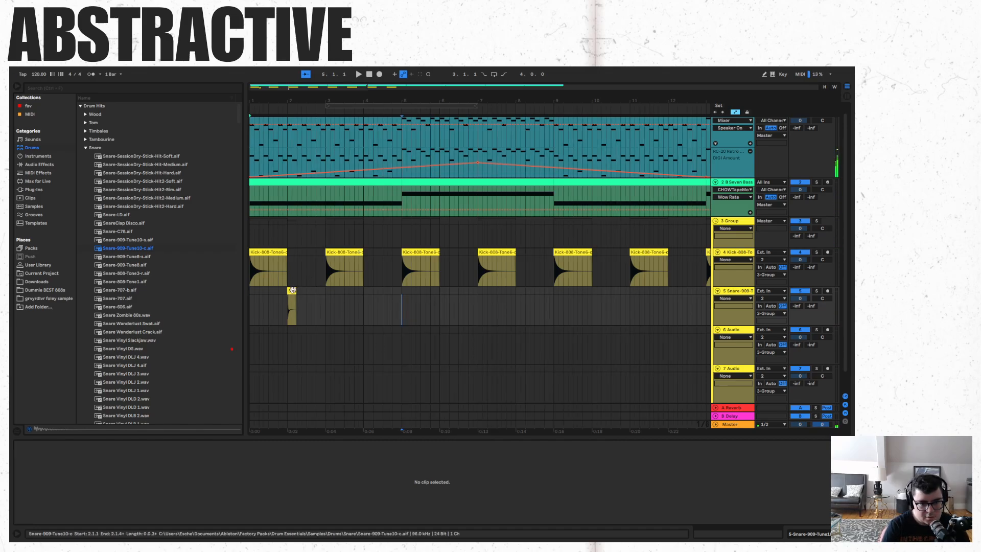
left_click_drag(296, 291, 273, 295)
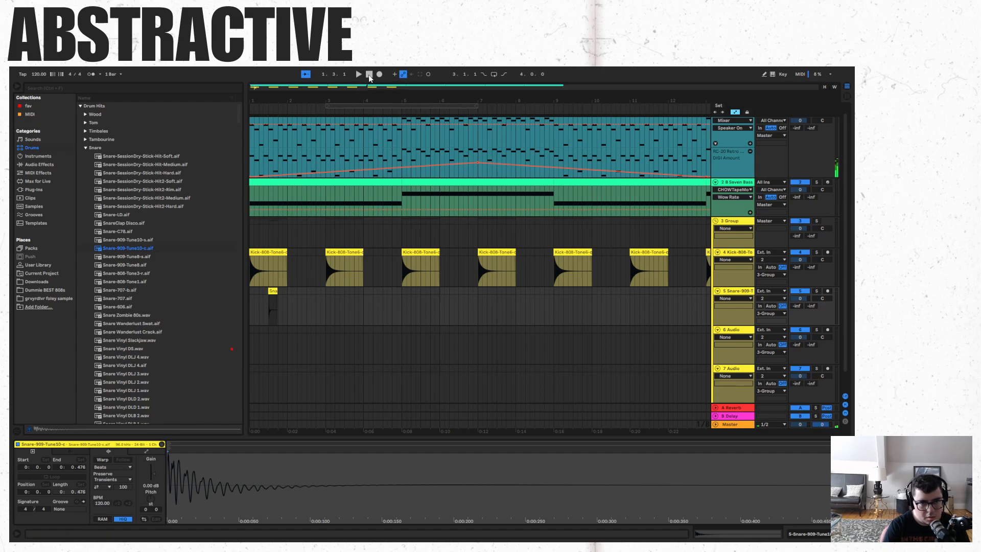
left_click(369, 76)
key("space")
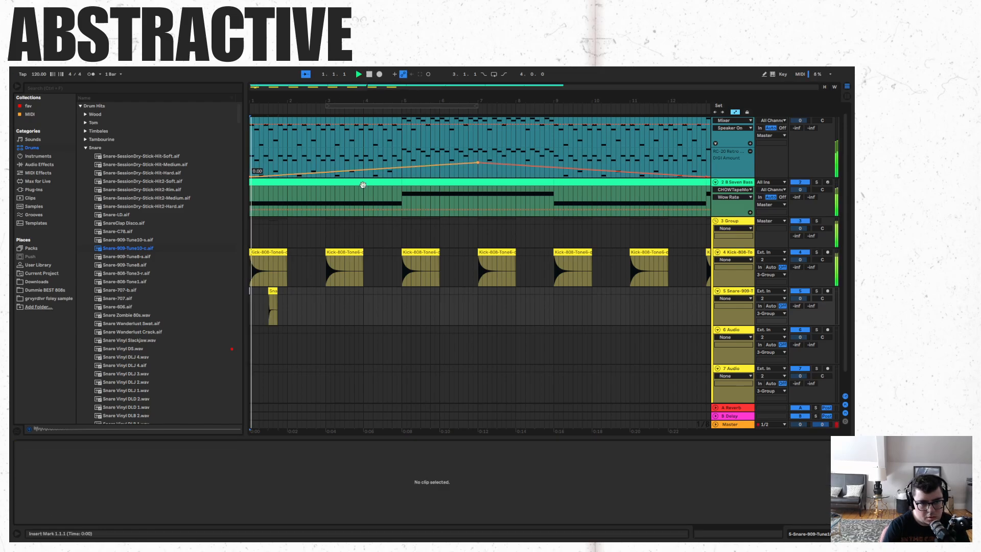
- Copy the snare clip to beat 3 of bar 2
left_click(273, 299)
left_click(308, 296)
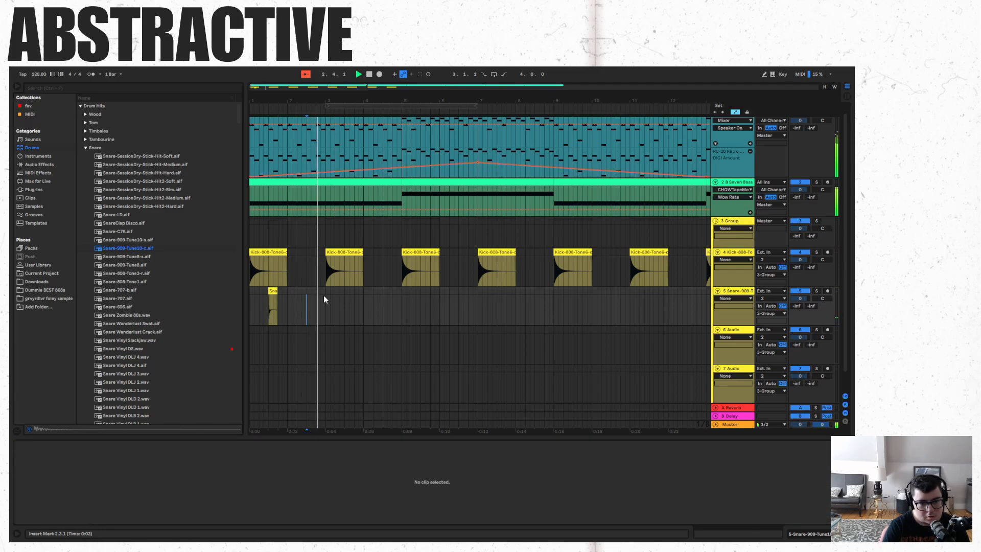
key("ctrl+v")
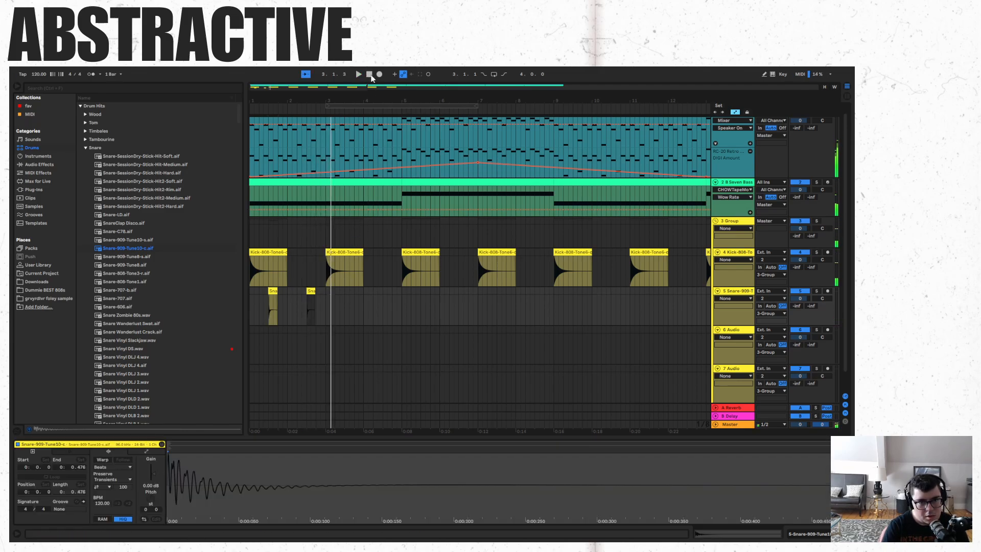
- Replay the song from the start and paste the snare clip at beat 3 of every bar from 3 to 12
left_click(370, 75)
key("space")
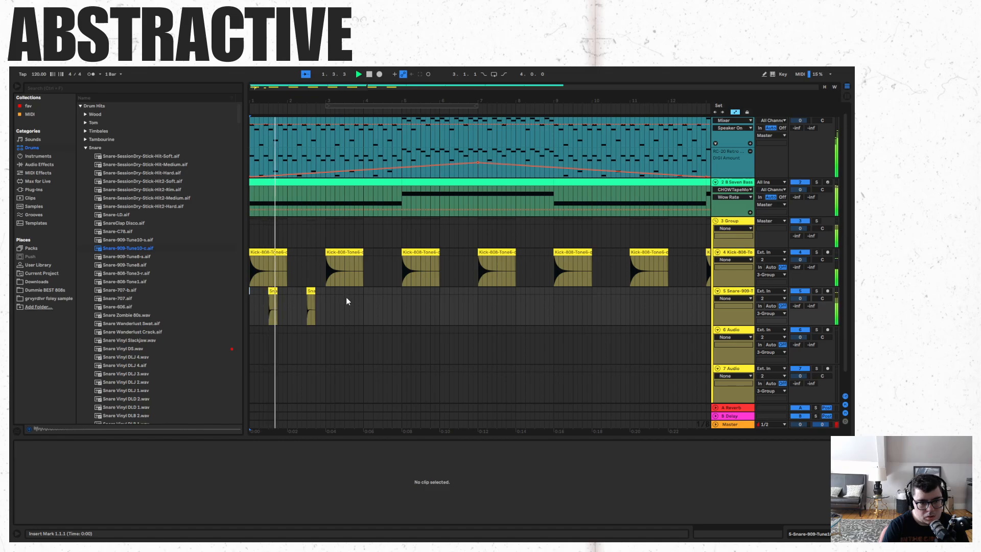
left_click(346, 298)
key("ctrl+v")
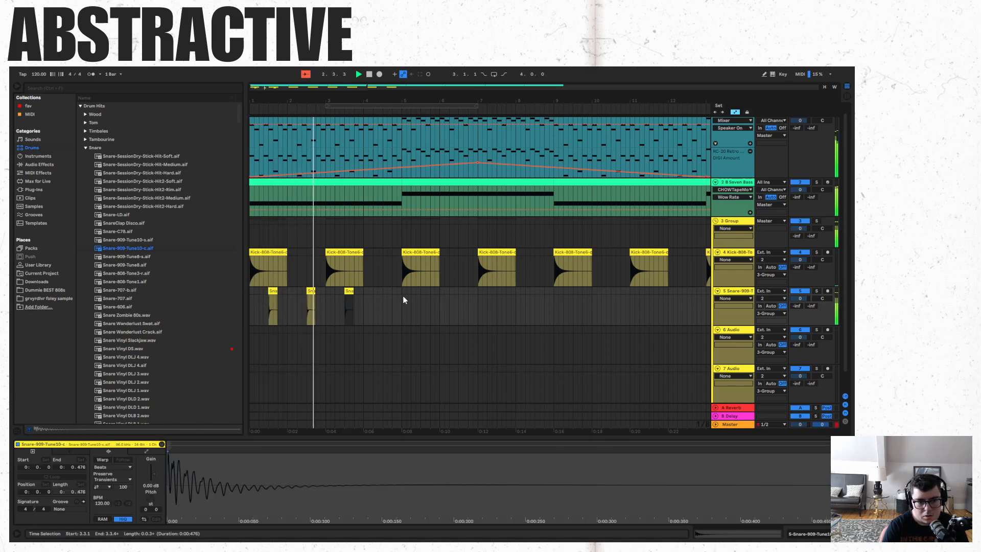
left_click(382, 295)
key("ctrl+v")
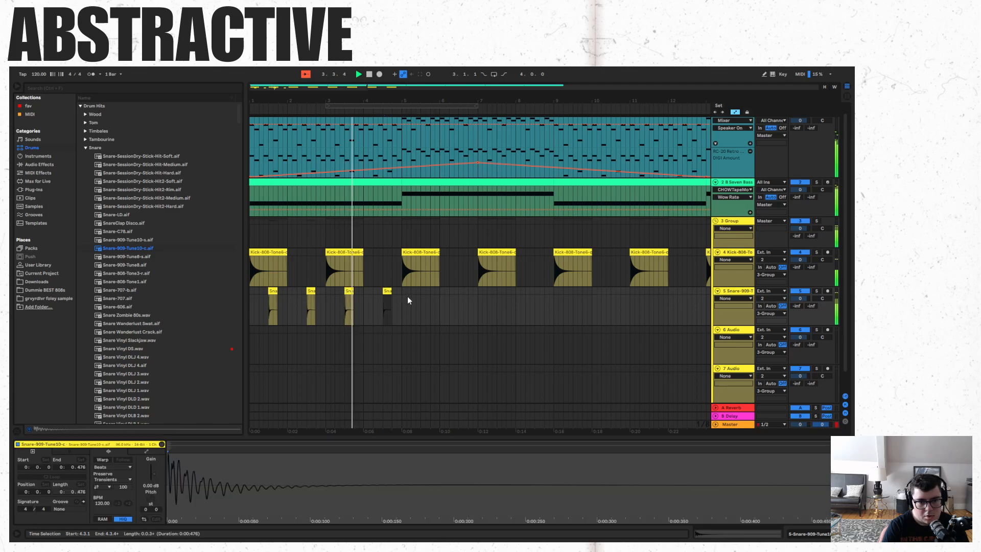
left_click(423, 292)
key("ctrl+v")
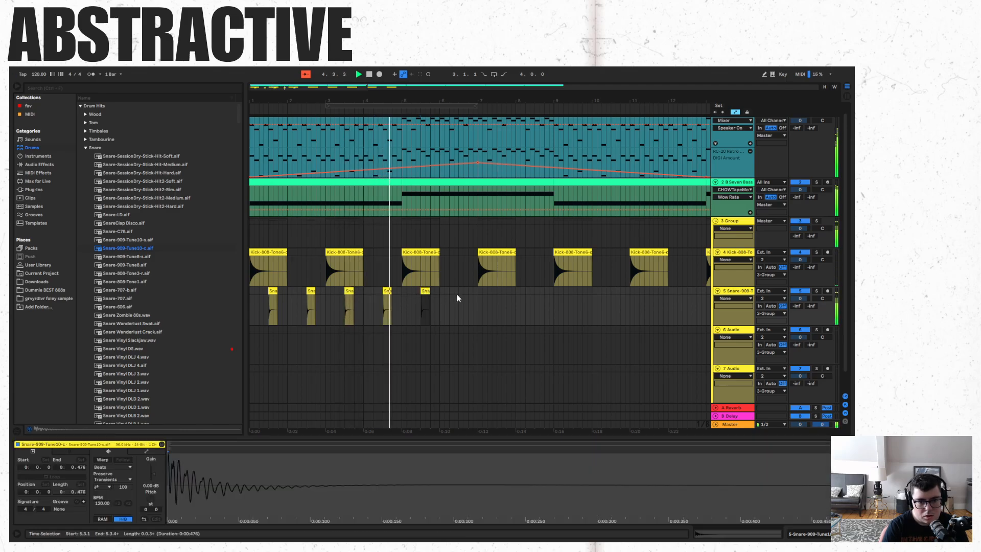
left_click(461, 294)
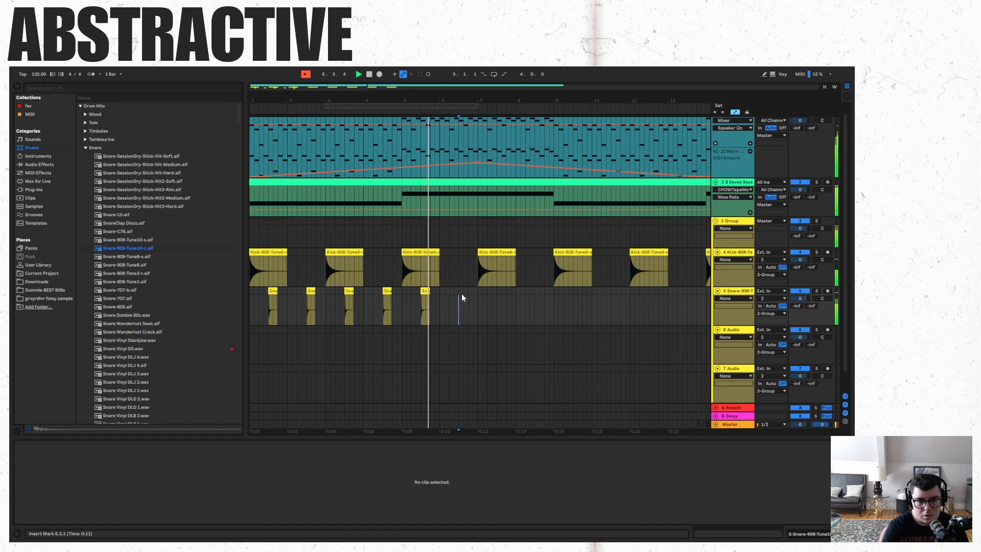
key("ctrl+v")
left_click(500, 295)
key("ctrl+v")
left_click(535, 294)
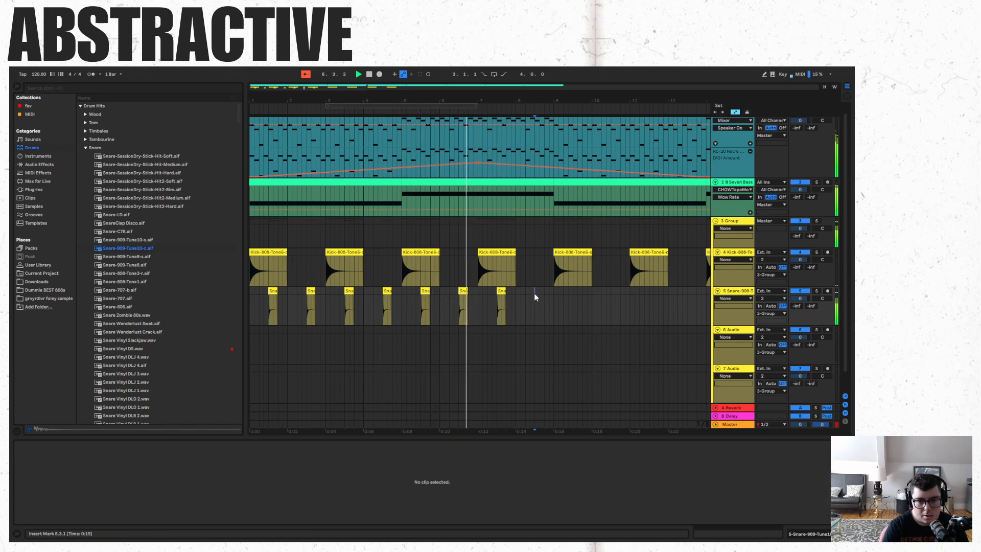
key("ctrl+v")
left_click(574, 294)
key("ctrl+v")
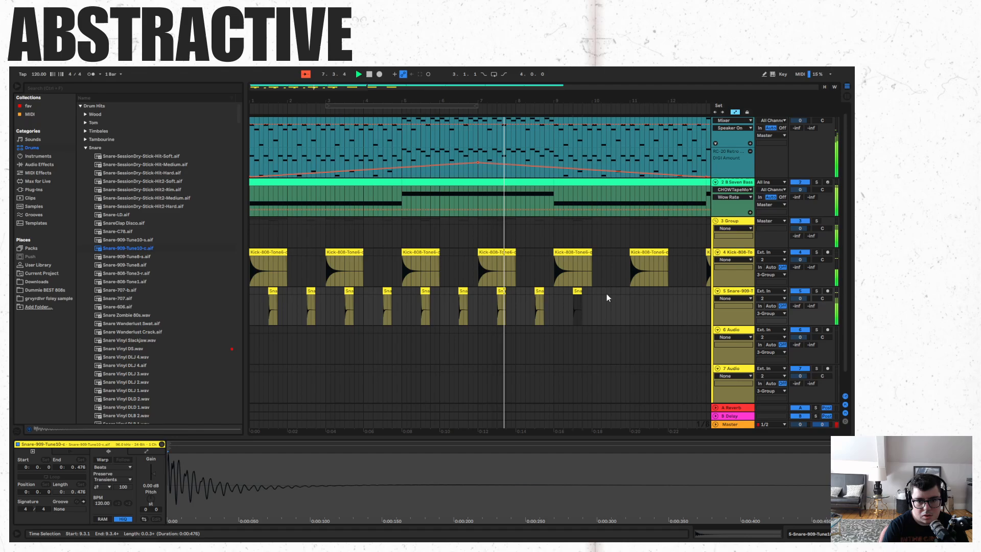
left_click(615, 295)
key("ctrl+v")
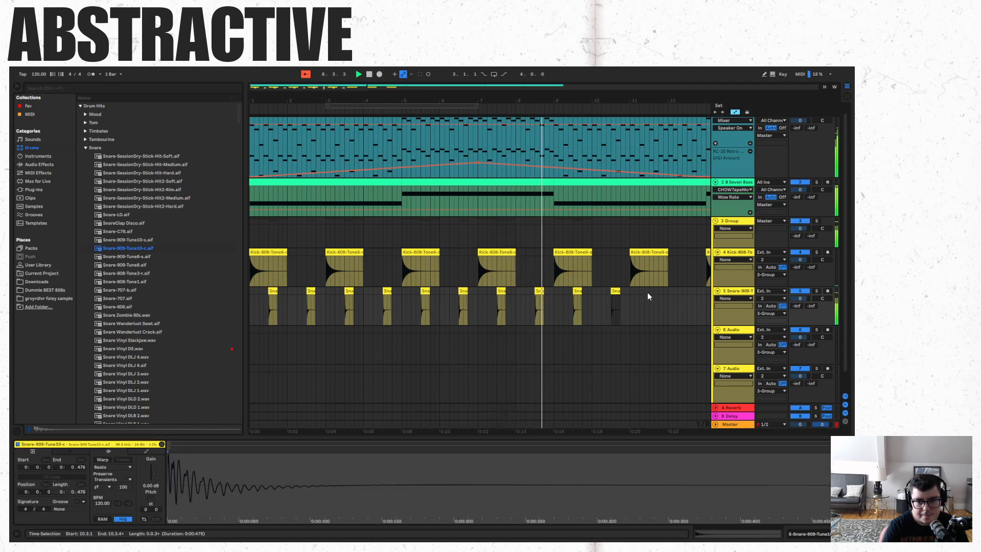
left_click(651, 297)
key("ctrl+v")
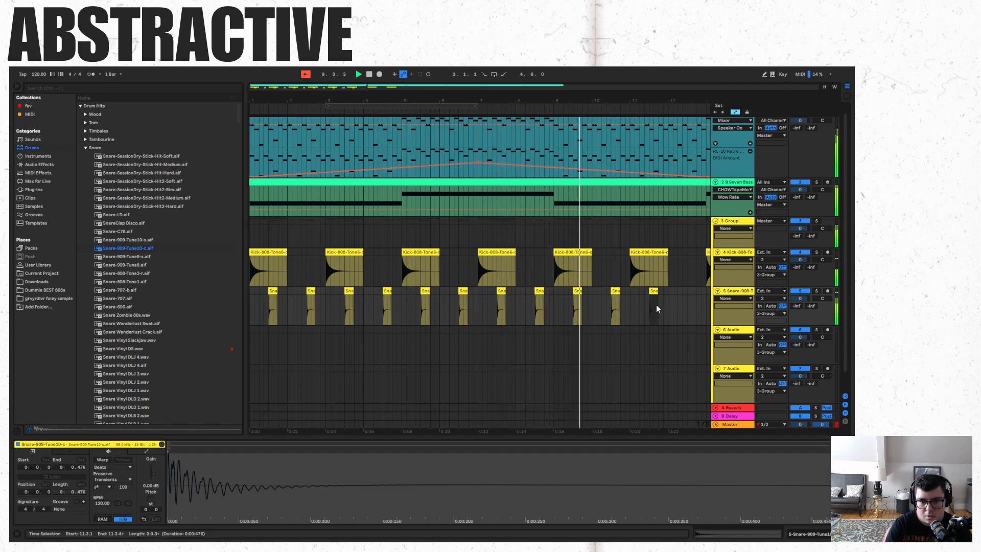
left_click(688, 293)
key("ctrl+v")
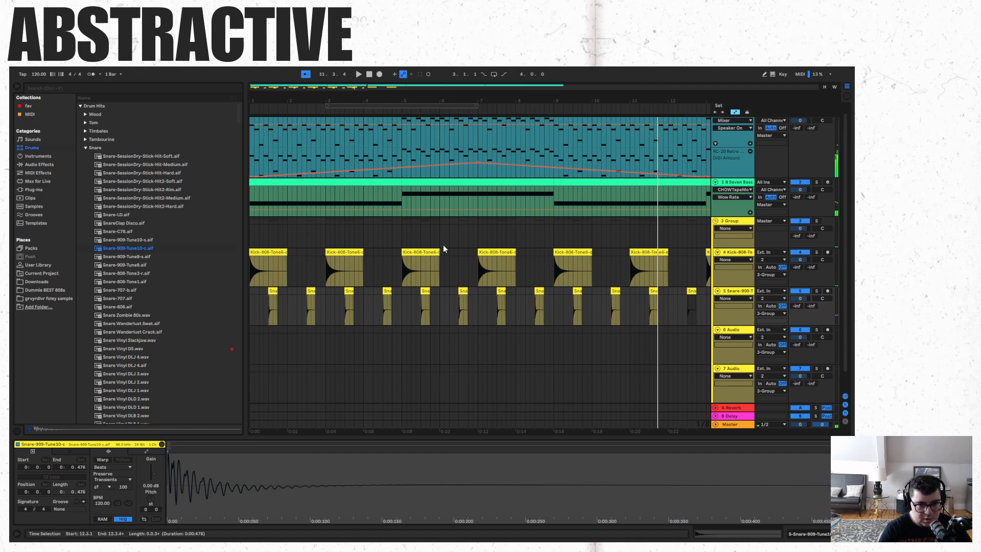
- Audition kick samples, place Kick Xtra Low.aif over the kick clips at bars 1 and 3, and play from the start
left_click(86, 148)
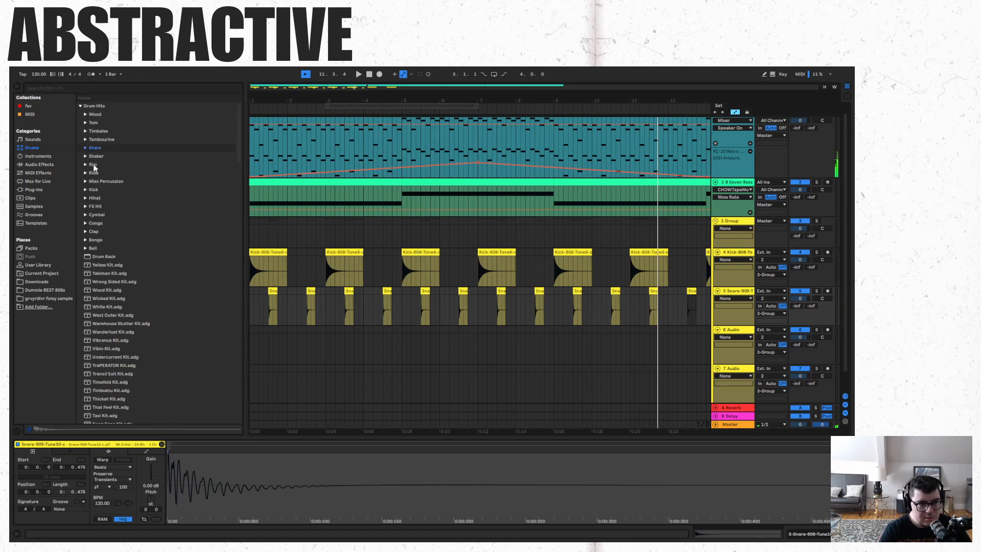
left_click(84, 190)
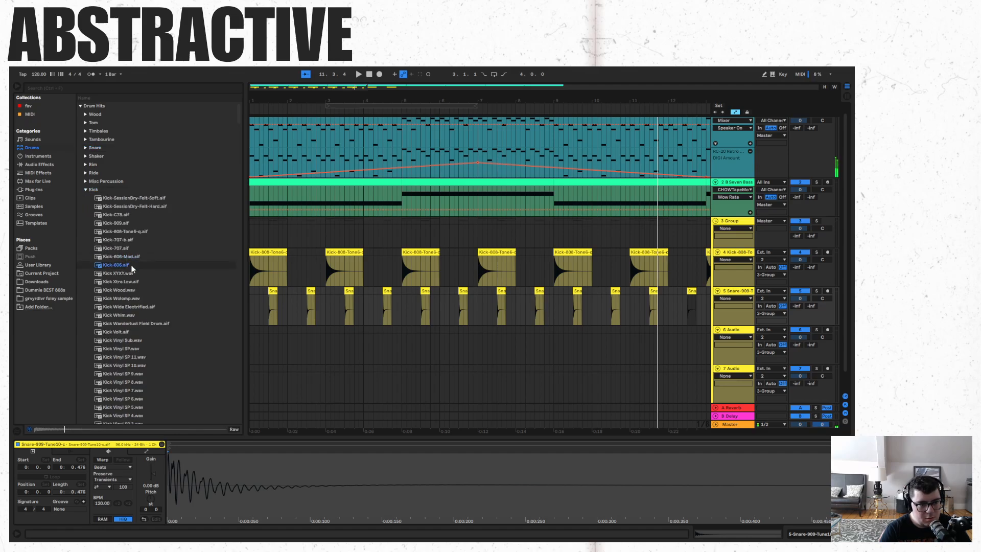
left_click(125, 281)
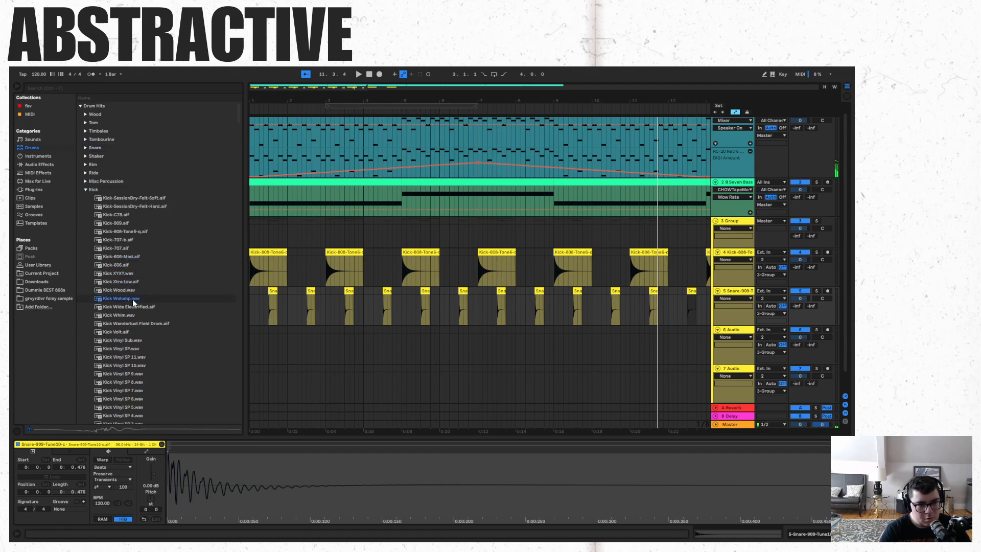
key("Up")
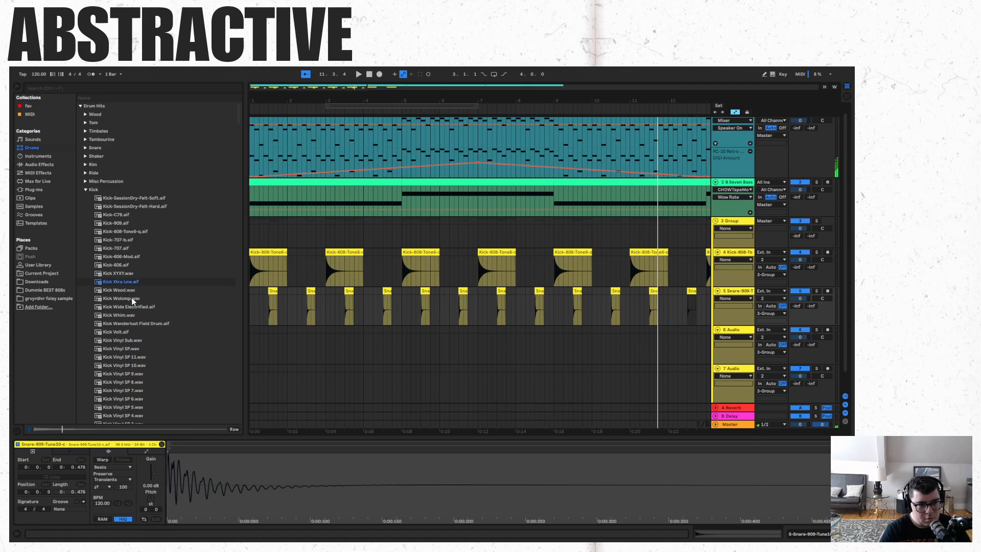
left_click_drag(124, 286, 254, 263)
key("space")
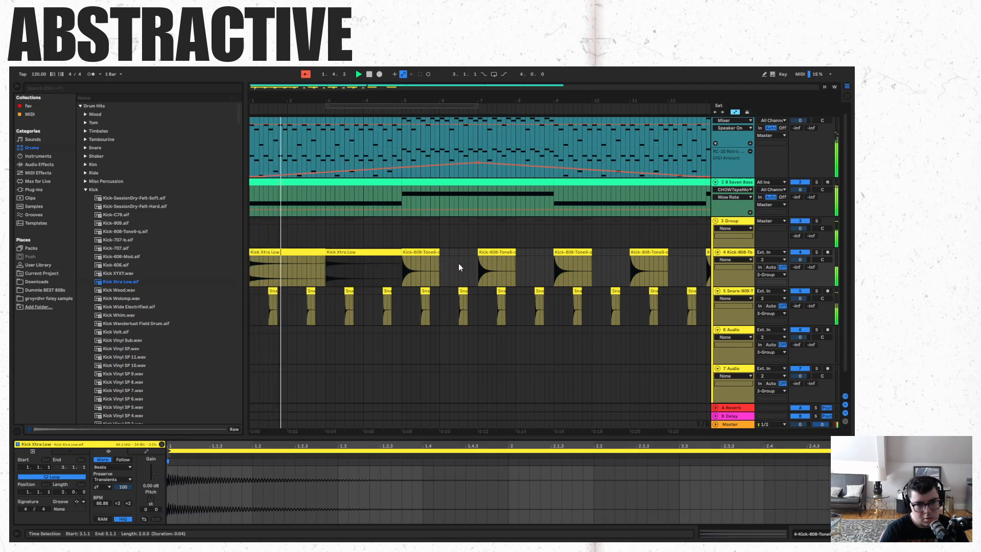
- Replace the remaining 808 kick clips at bars 5, 7, 9, 11, 13 and 15 with the Kick Xtra Low clip
left_click(421, 252)
key("ctrl+v")
left_click(497, 252)
key("ctrl+v")
left_click(573, 252)
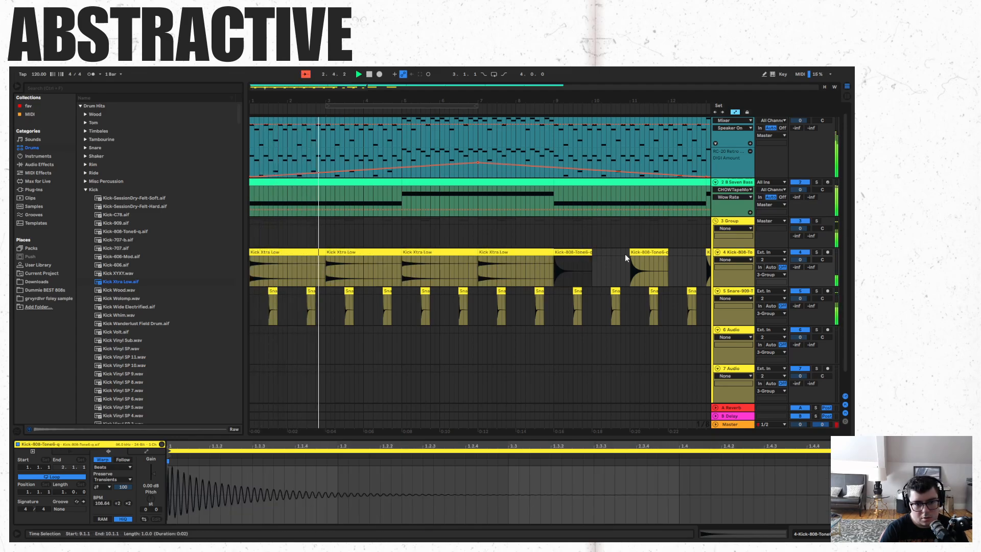
key("ctrl+v")
left_click(669, 251)
key("ctrl+v")
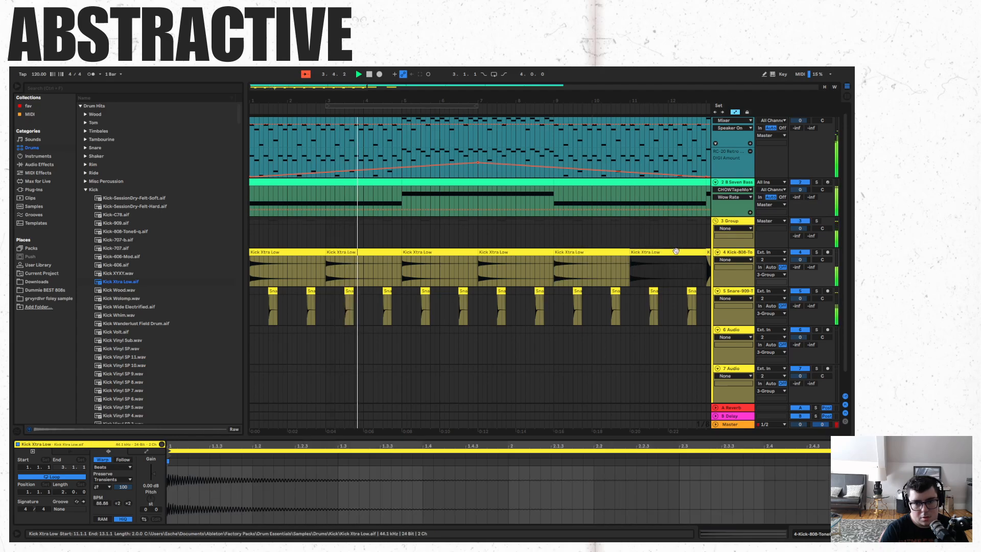
left_click(709, 252)
key("ctrl+v")
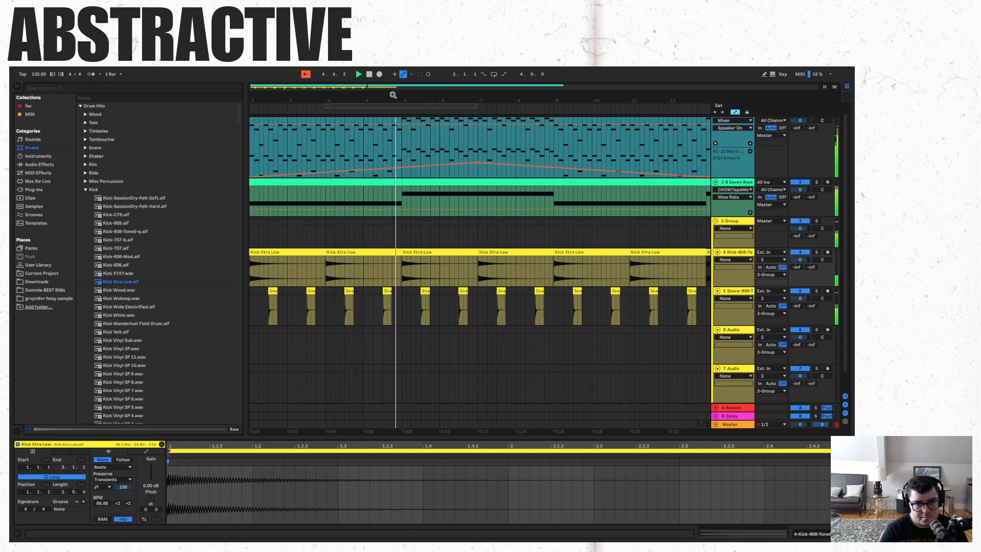
left_click_drag(366, 86, 470, 86)
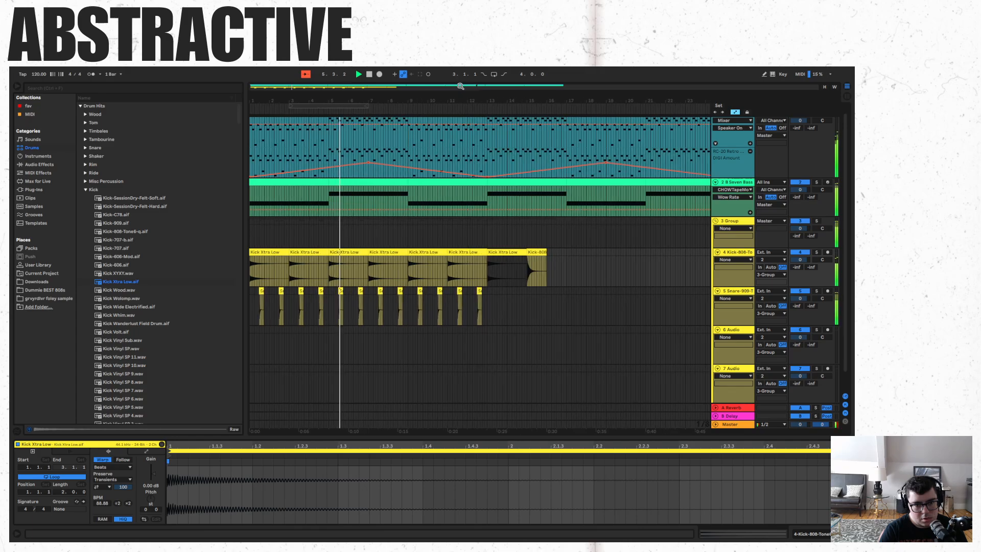
left_click(546, 252)
key("ctrl+v")
left_click(489, 292)
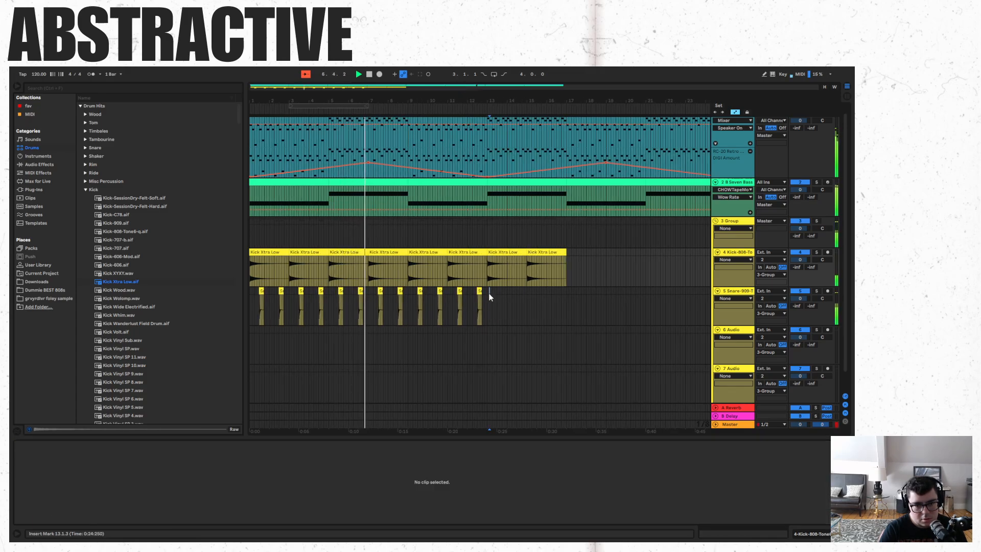
left_click(400, 291, "shift")
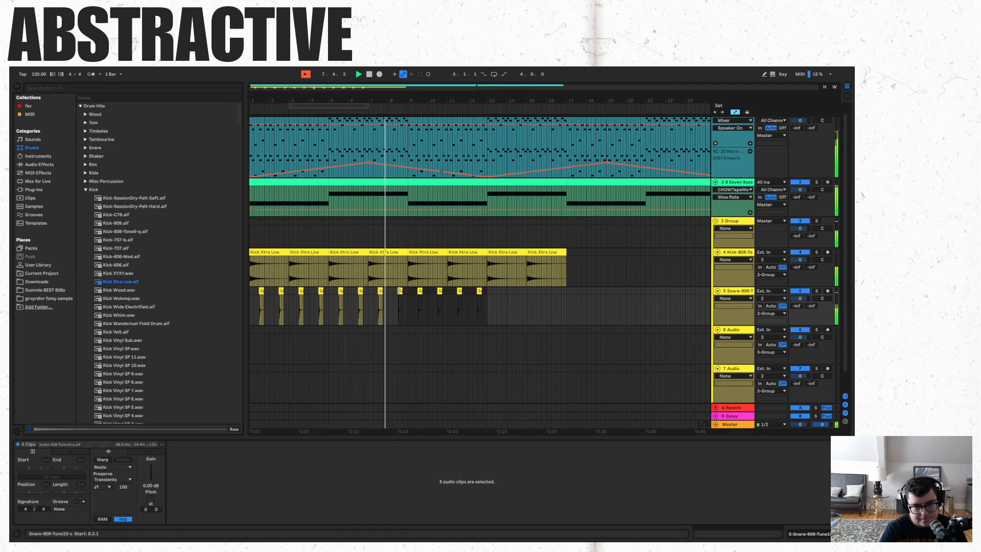
left_click(486, 292)
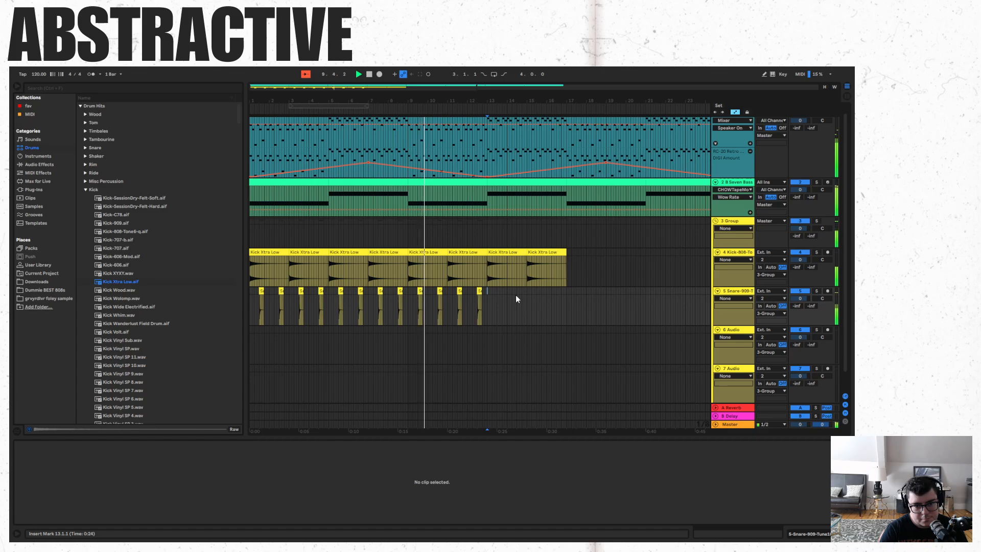
- Audition shaker samples and place Shaker Short.aif at the start of bar 1 on the group's third audio track
left_click(87, 189)
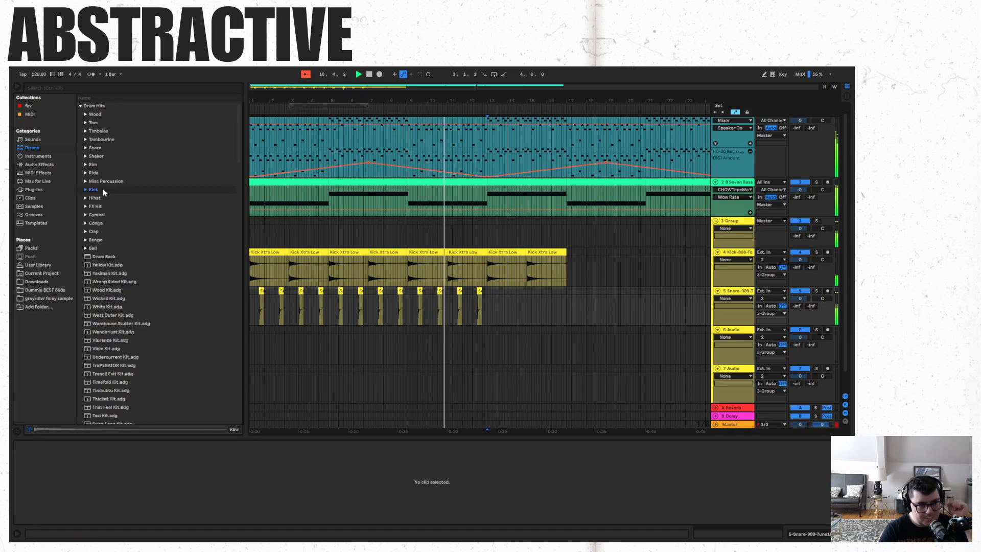
left_click(85, 156)
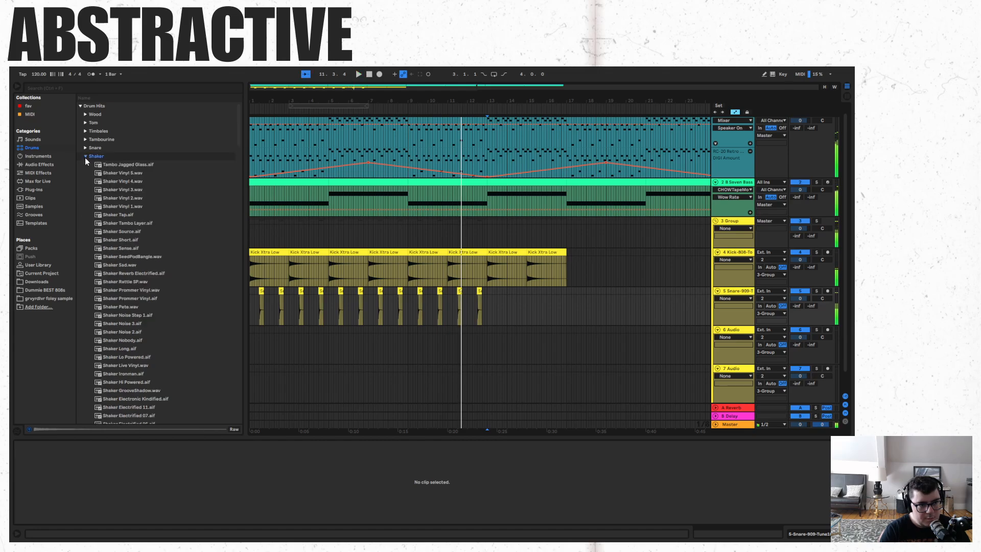
left_click(113, 223)
left_click(130, 239)
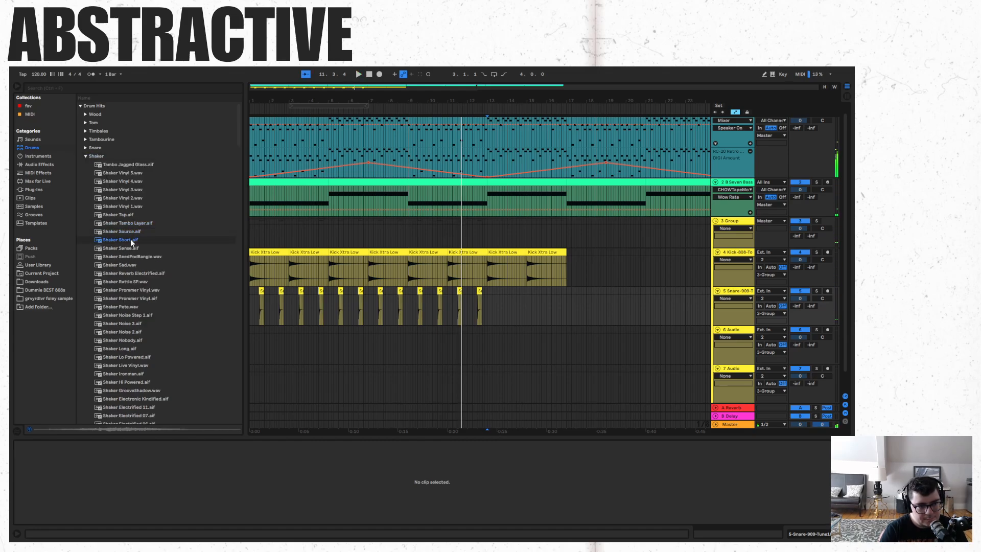
left_click(127, 241)
left_click(259, 359)
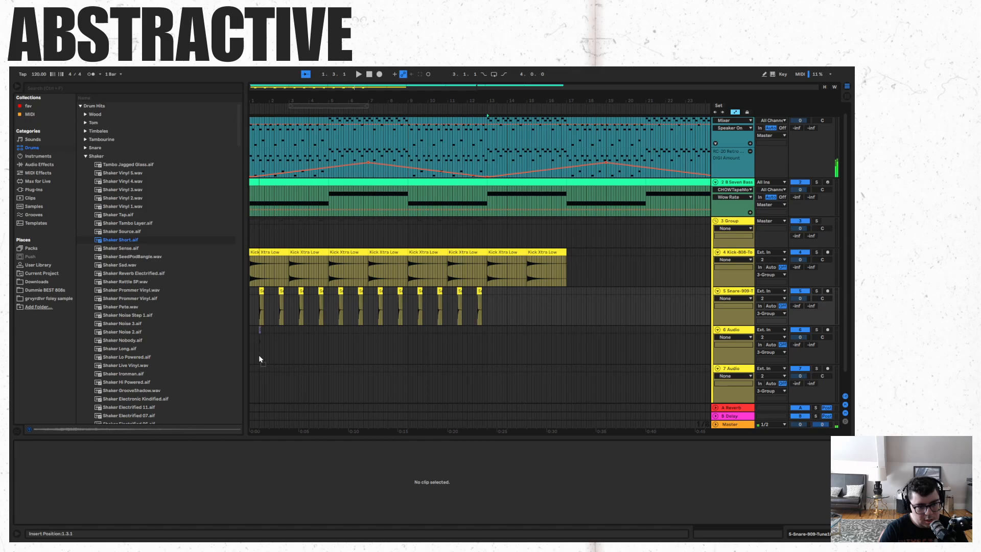
left_click_drag(251, 353, 251, 352)
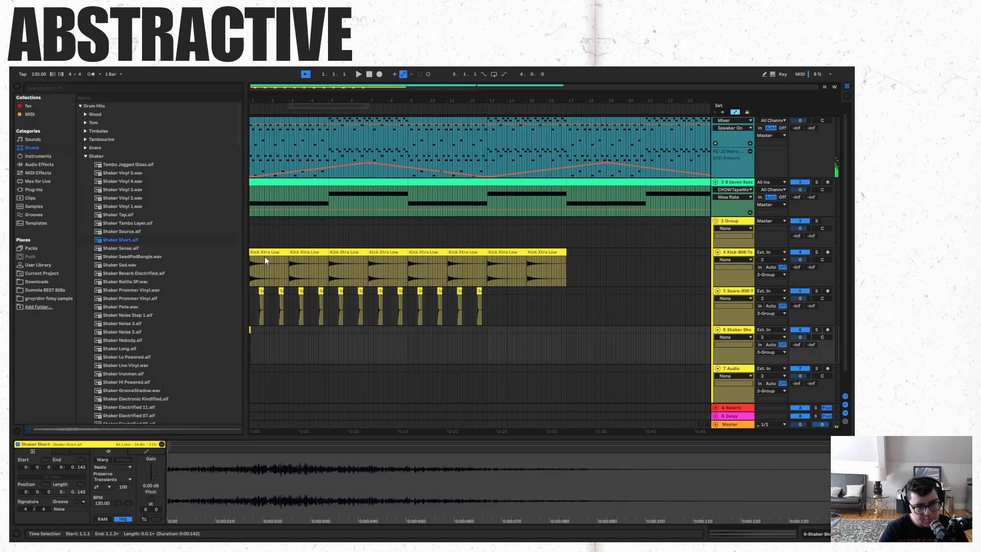
- Copy the shaker clip to beats 2, 3 and 4 of bar 1 and beat 1 of bar 2, and play from the start
left_click_drag(285, 101, 412, 116)
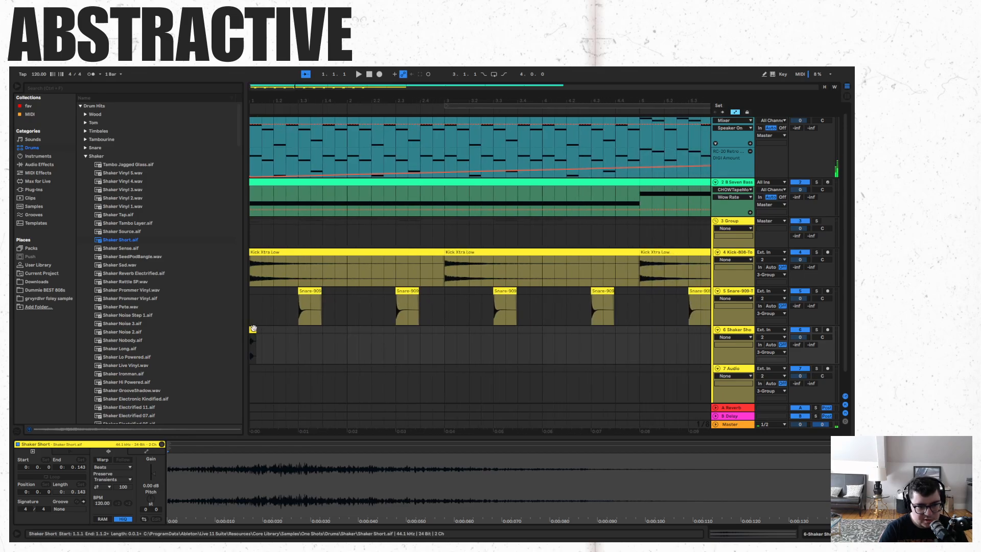
left_click(277, 336)
key("ctrl+v")
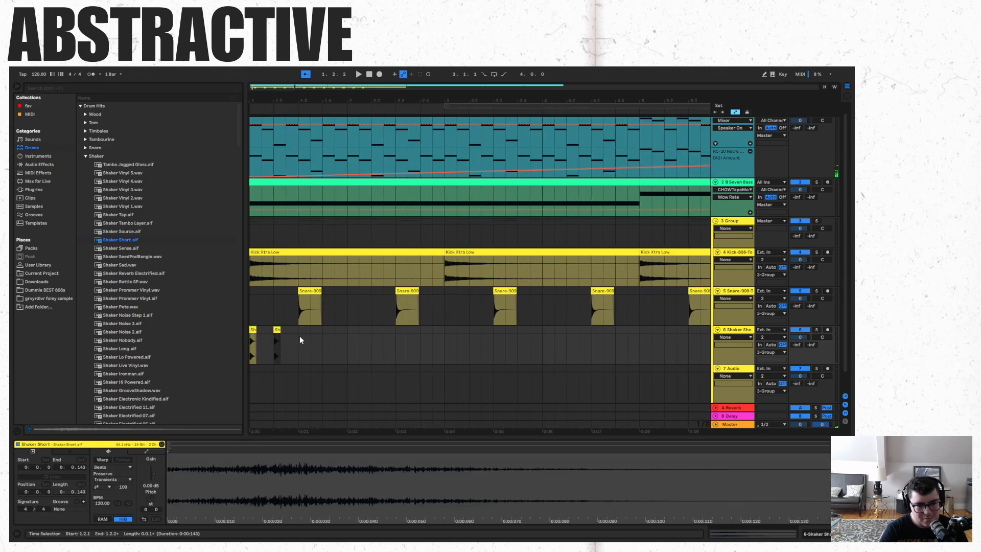
left_click(300, 336)
key("ctrl+v")
left_click(324, 333)
key("ctrl+v")
left_click(352, 333)
key("ctrl+v")
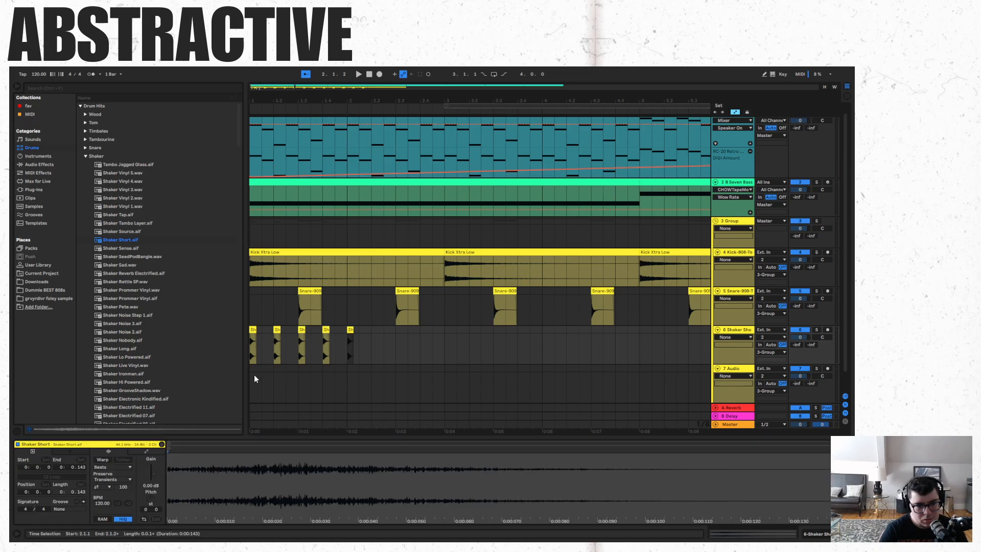
left_click(252, 389)
key("space")
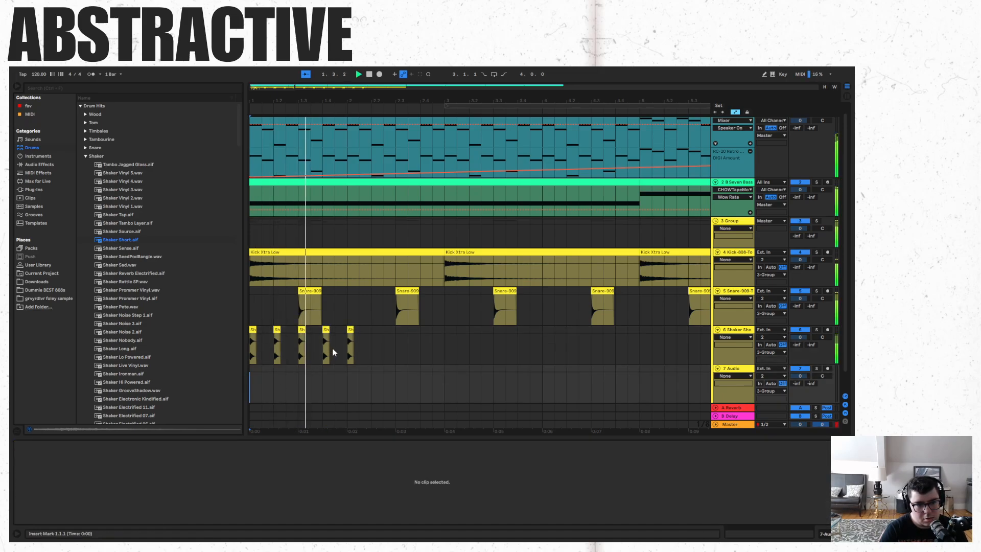
- Copy the five shaker clips and paste them starting at beat 2 of bar 2
left_click(253, 330)
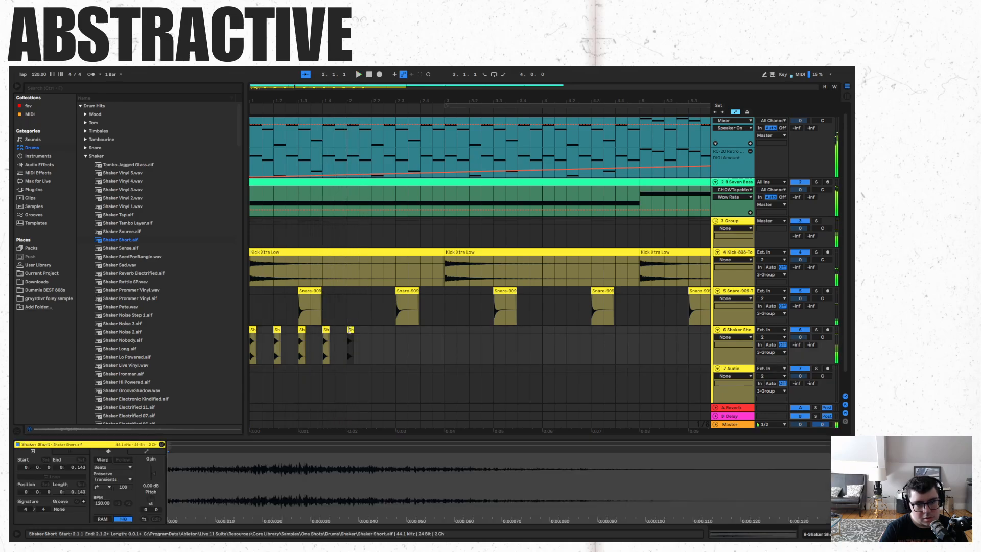
left_click(253, 329, "shift")
key("ctrl+c")
left_click(373, 336)
key("ctrl+v")
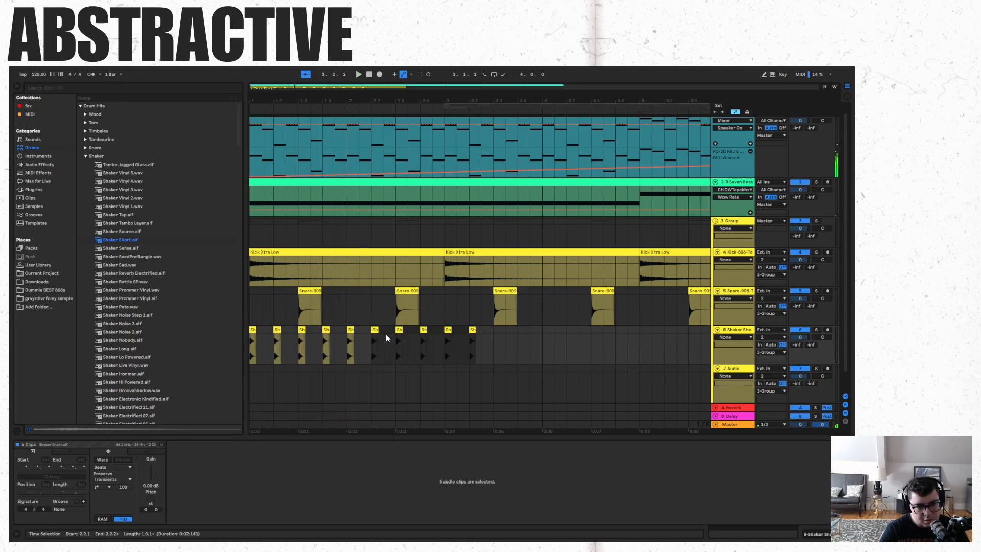
- Copy all ten shaker clips to beat 2 of bar 3 and repeat them from beat 3 of bar 5
left_click(250, 331, "shift")
key("ctrl+c")
left_click(473, 343)
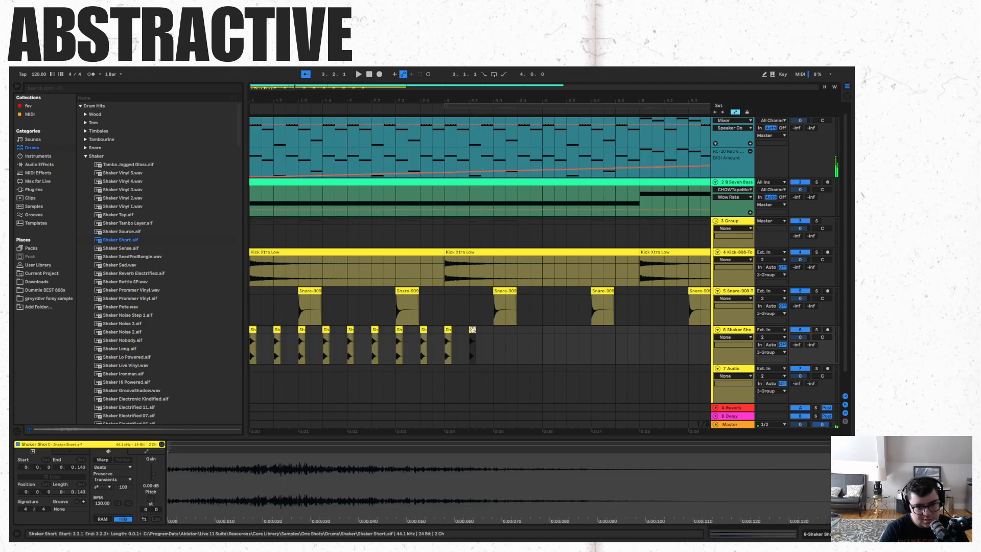
key("ctrl+v")
key("ctrl+d")
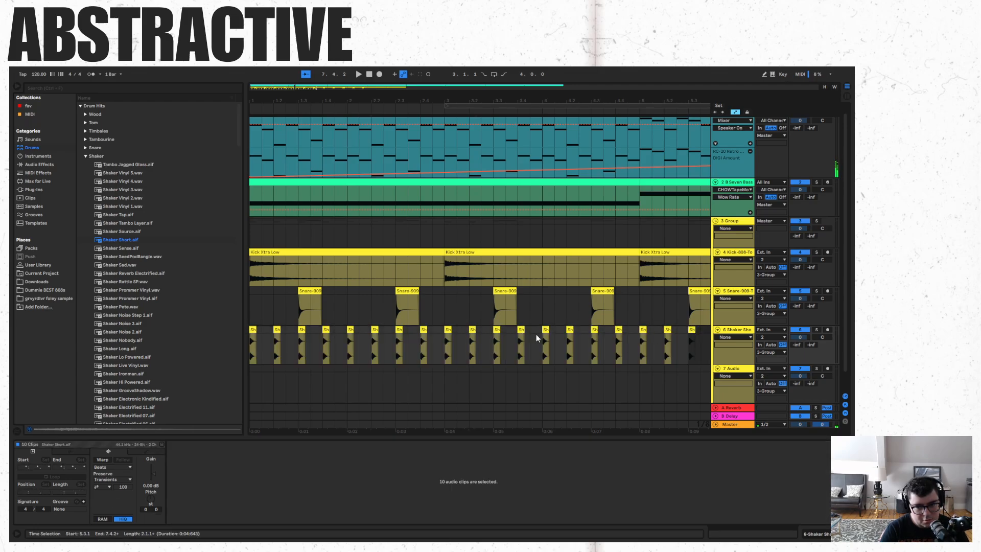
- Duplicate all the shaker clips directly after the existing ones, extending the pattern to bar 14, and play from the start
left_click(254, 330, "shift")
left_click_drag(331, 86, 331, 66)
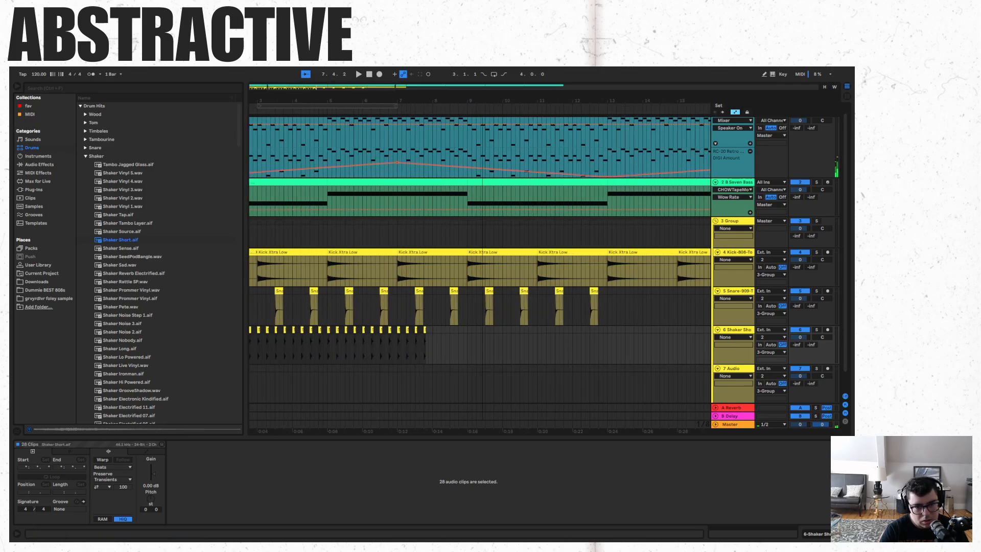
key("ctrl+d")
left_click(677, 348)
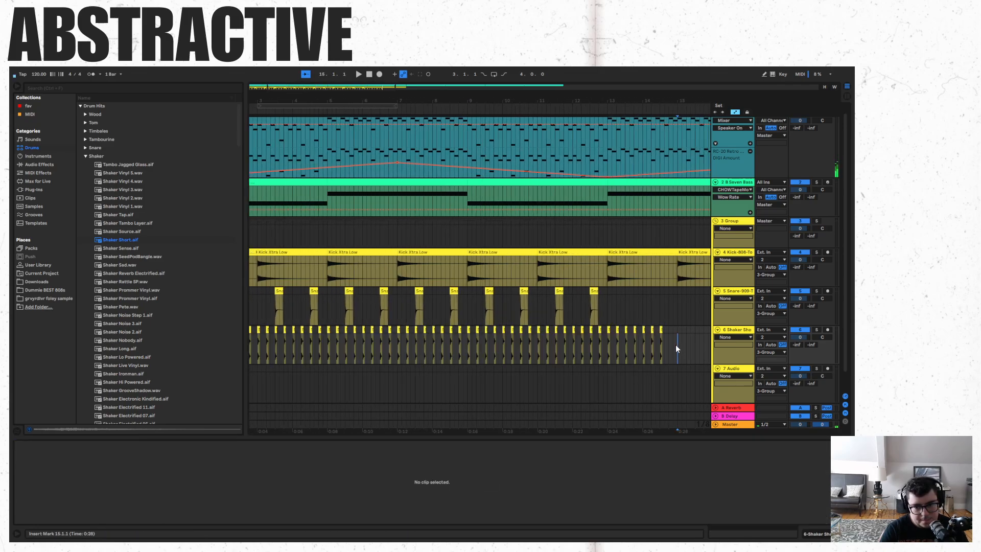
left_click(368, 75)
key("space")
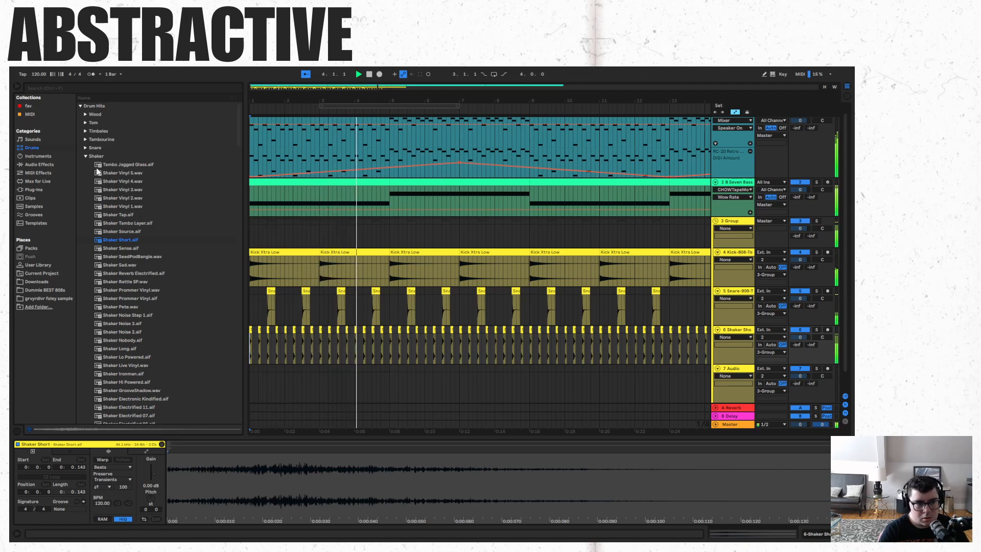
- Audition clap samples and place Clap Woody.wav at the start of bar 1 on the group's fourth audio track, adding a spare track below it
key("Left")
left_click(84, 232)
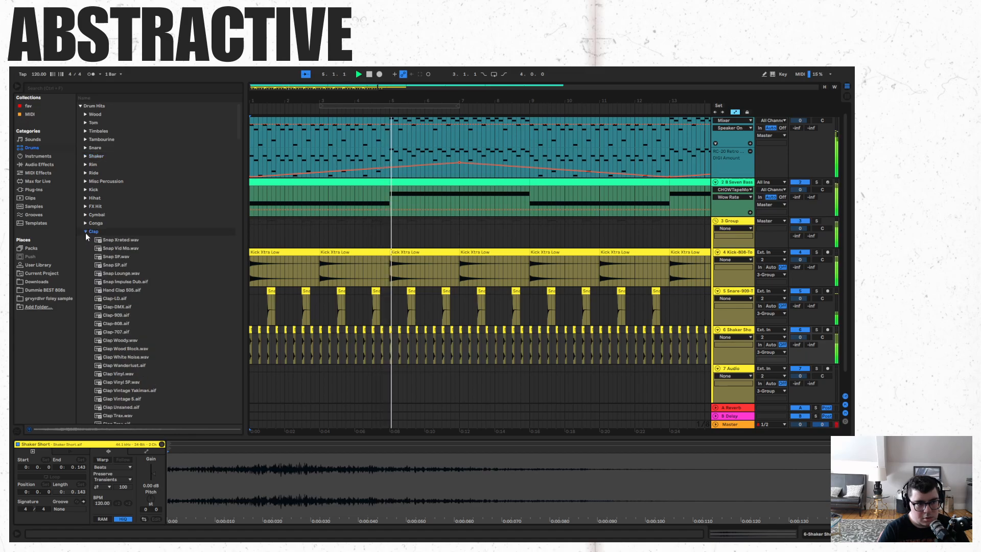
left_click(129, 290)
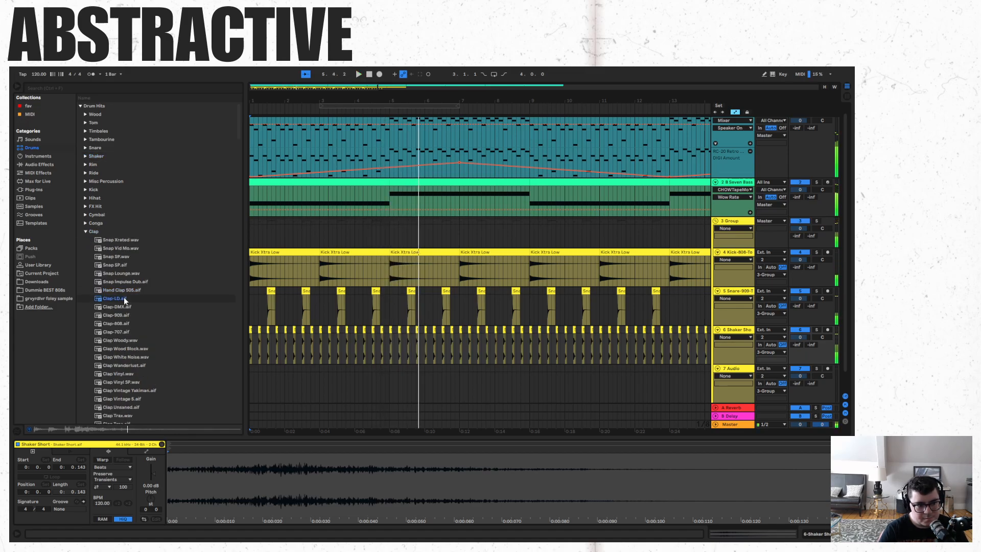
left_click(118, 307)
left_click(117, 314)
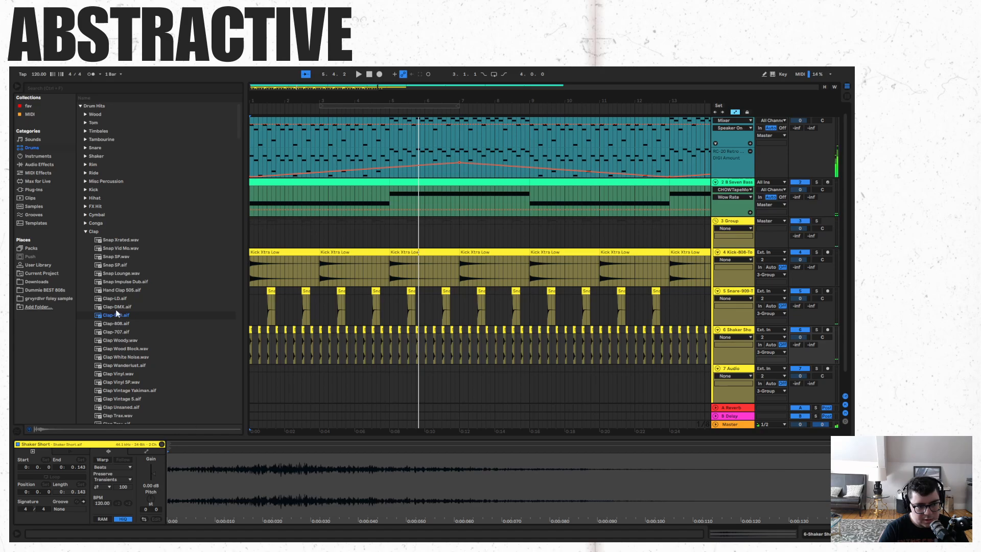
left_click(116, 308)
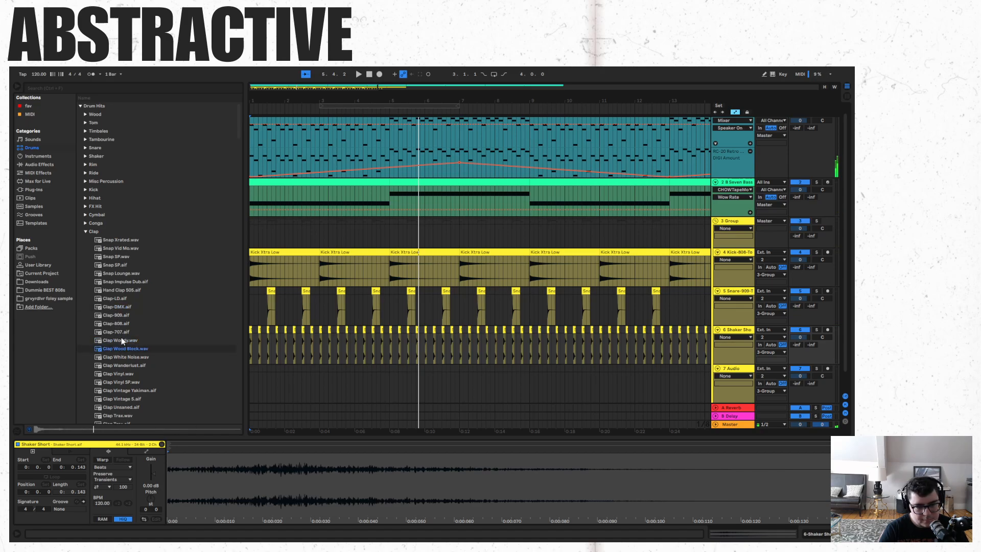
key("ctrl+t")
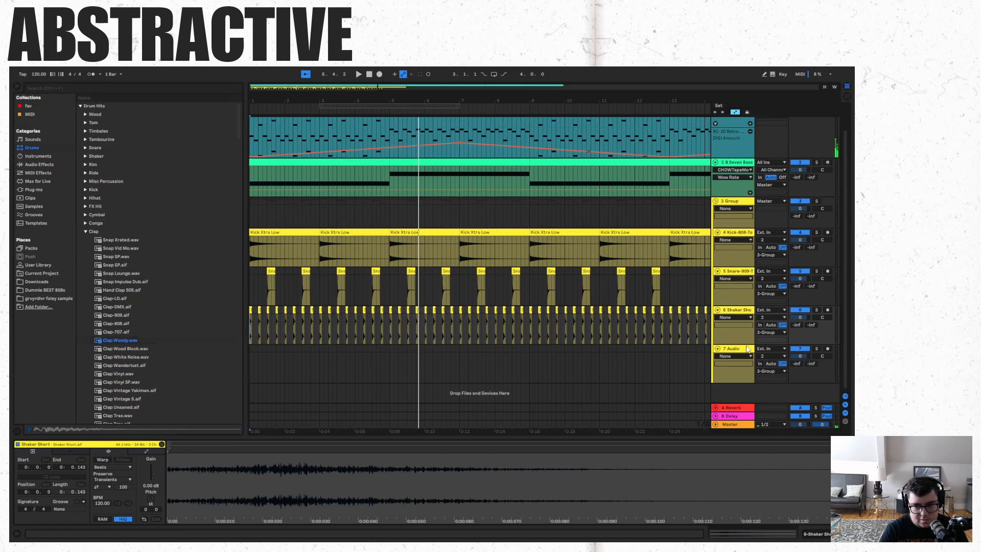
mouse_move(115, 343)
left_mouse_down()
mouse_move(274, 348)
mouse_move(251, 351)
left_mouse_up()
key("space")
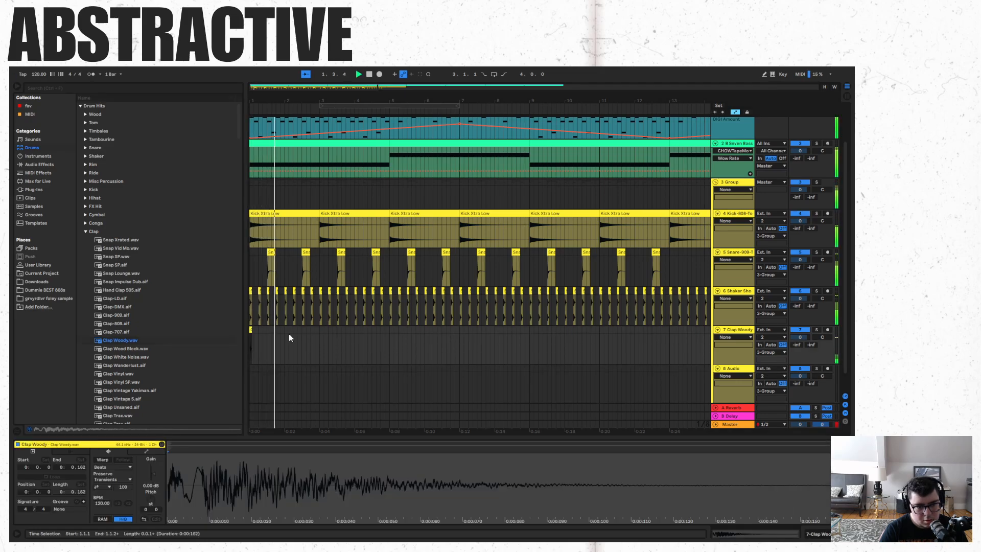
- Paste the Clap Woody clip at the start of bars 3, 5, 7 and 9 on its track
left_click(316, 337)
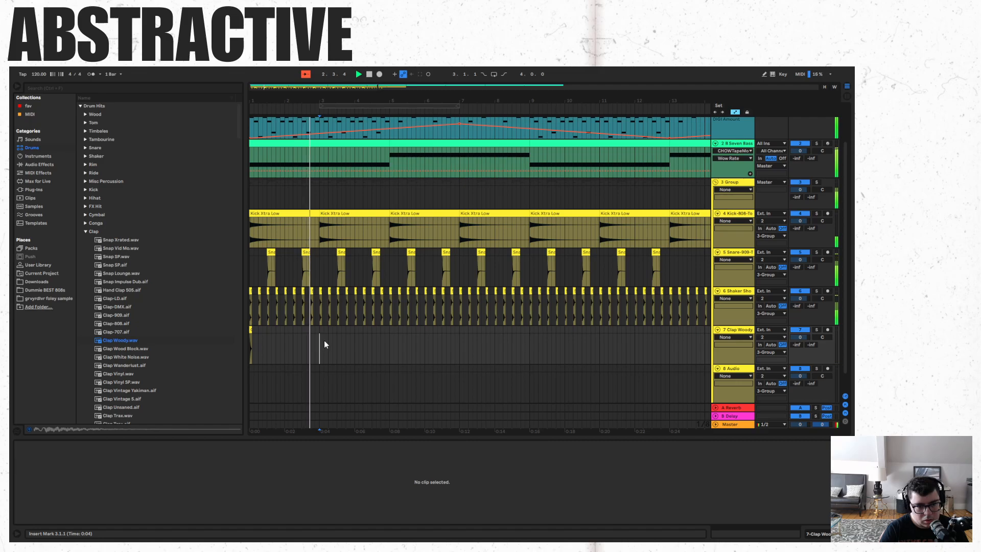
key("ctrl+v")
left_click(396, 343)
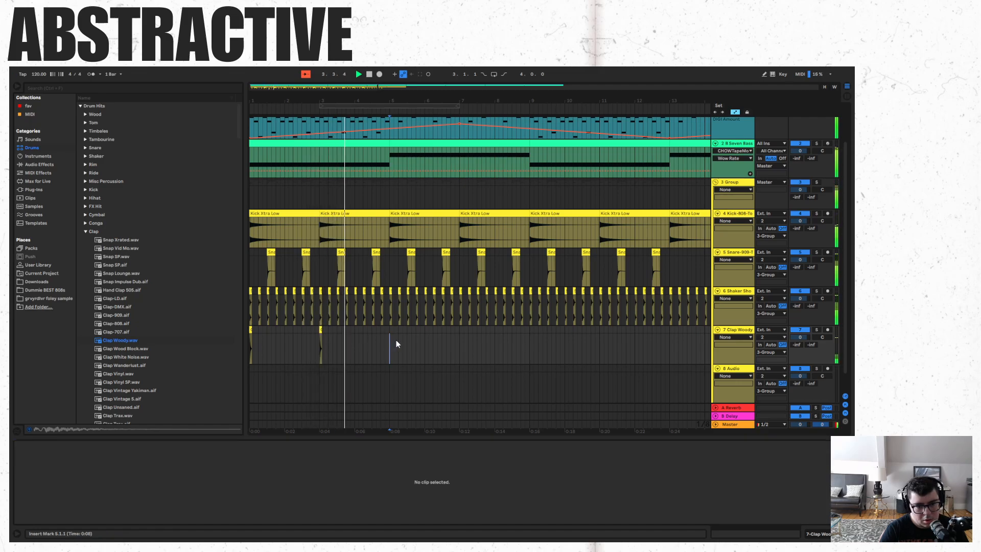
key("ctrl+v")
left_click(461, 332)
key("ctrl+v")
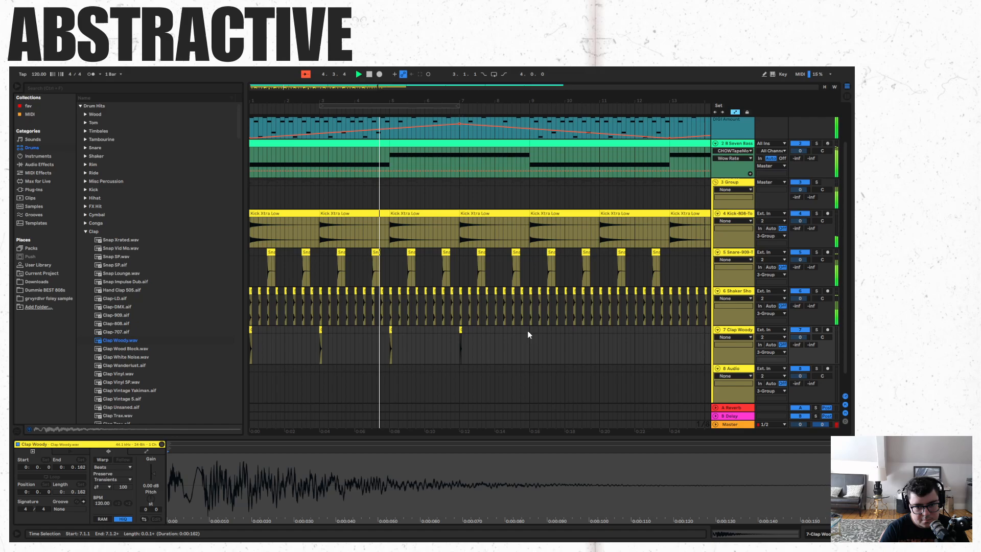
left_click(529, 334)
key("ctrl+v")
- Add the EQ Eight audio effect to the Clap Woody track
left_click(46, 173)
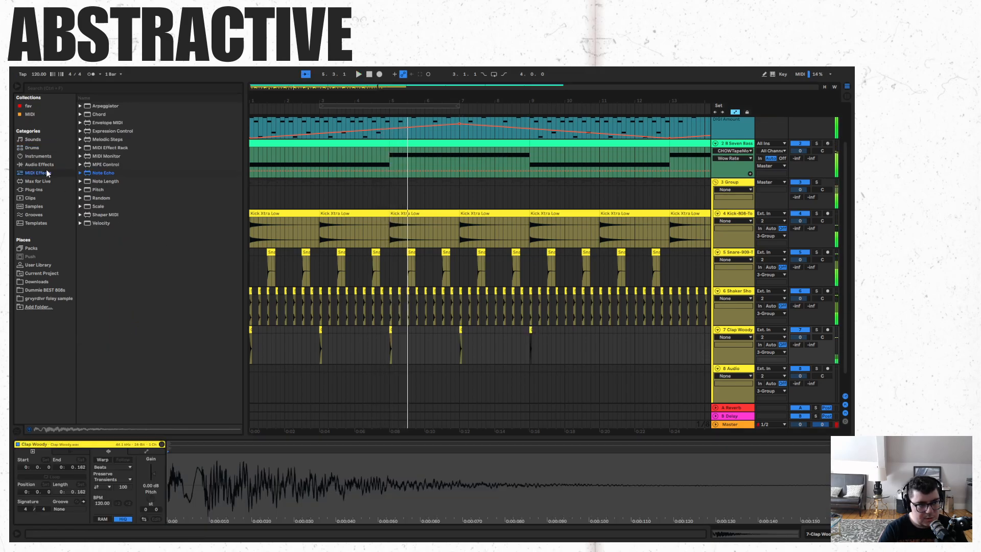
left_click(41, 165)
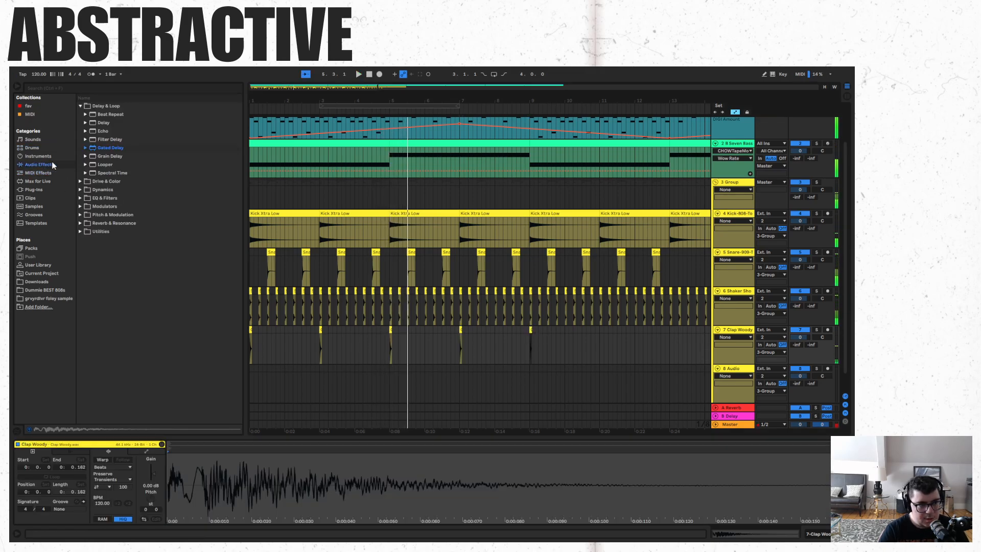
left_click(81, 198)
left_click(108, 147)
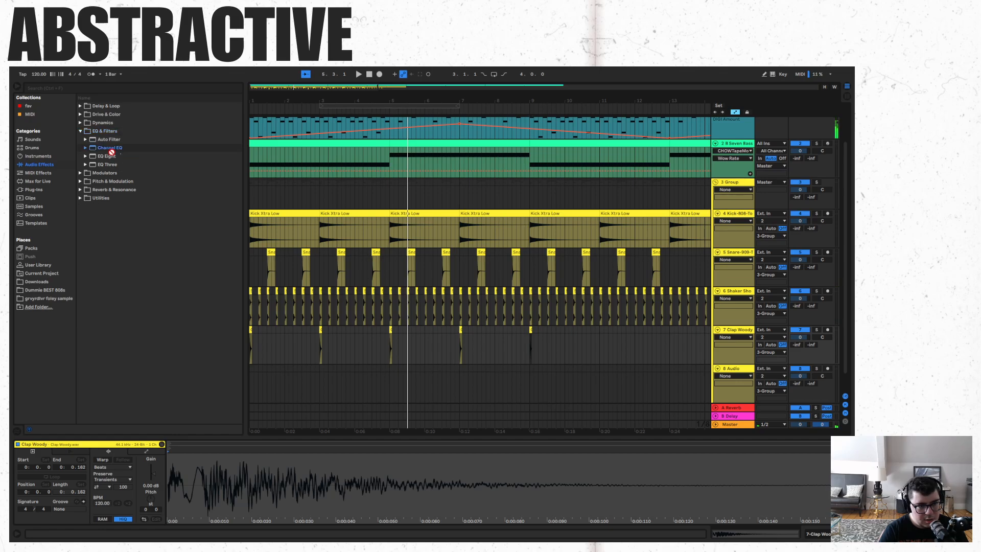
left_click_drag(577, 353, 577, 353)
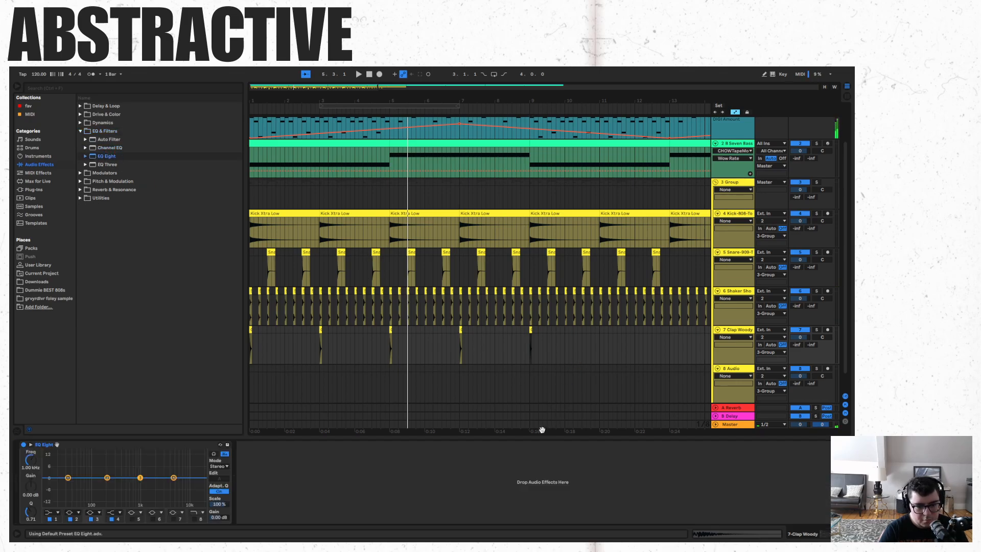
- Lower EQ Eight's bands 1 to 4 on the clap, with band 4 at about 899 Hz, checking the sound in playback
left_click_drag(172, 479, 63, 487)
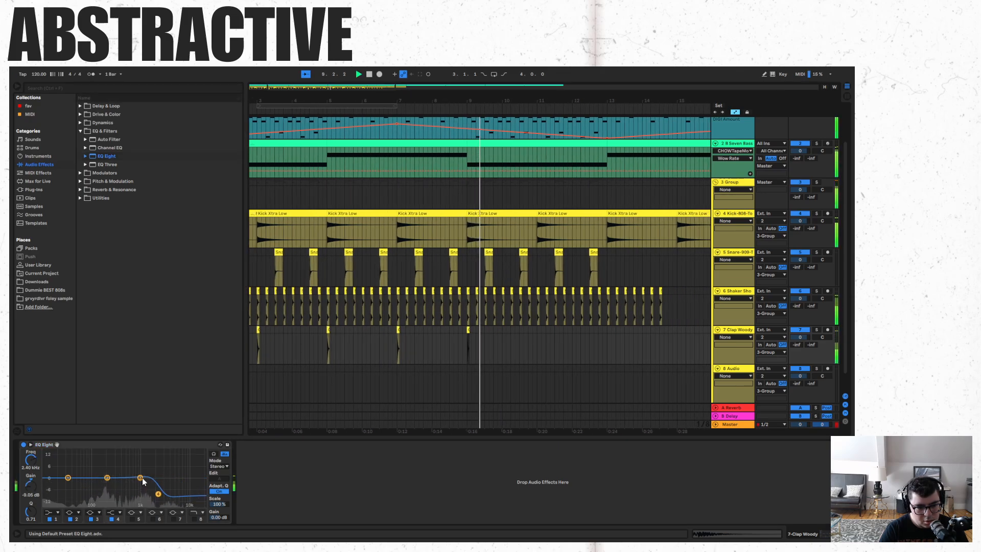
key("space")
key("space")
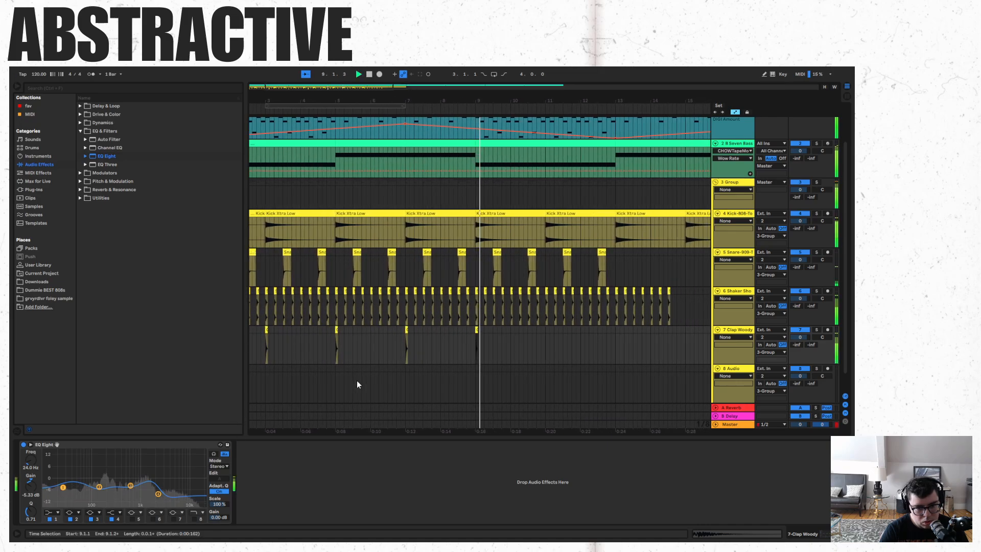
key("space")
key("space")
left_click_drag(129, 495, 127, 493)
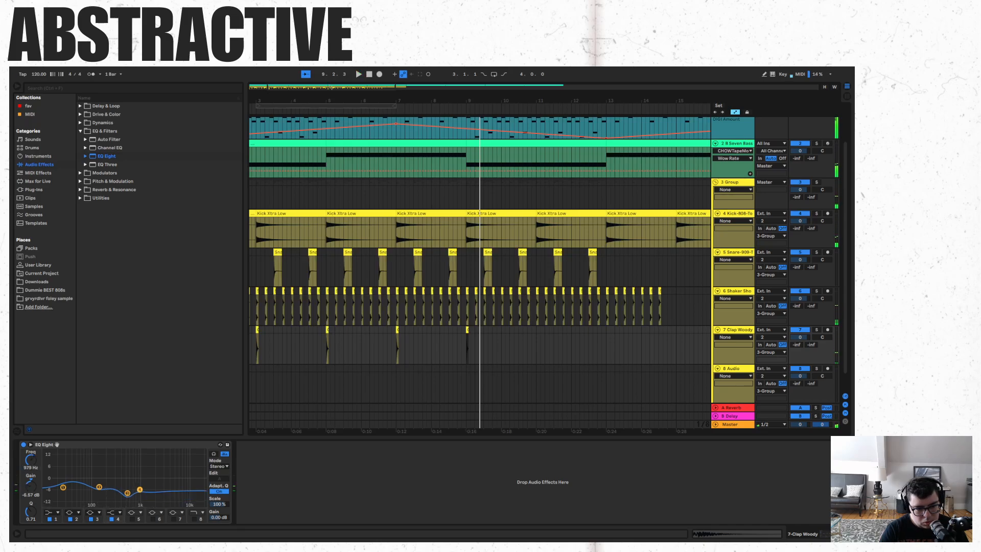
left_click_drag(137, 492, 138, 495)
key("space")
key("space")
key("space")
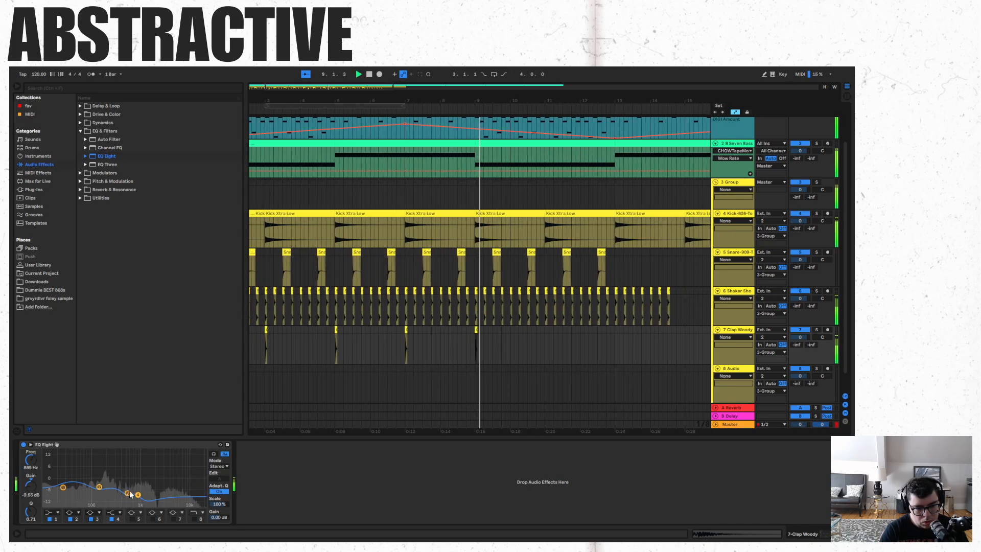
key("space")
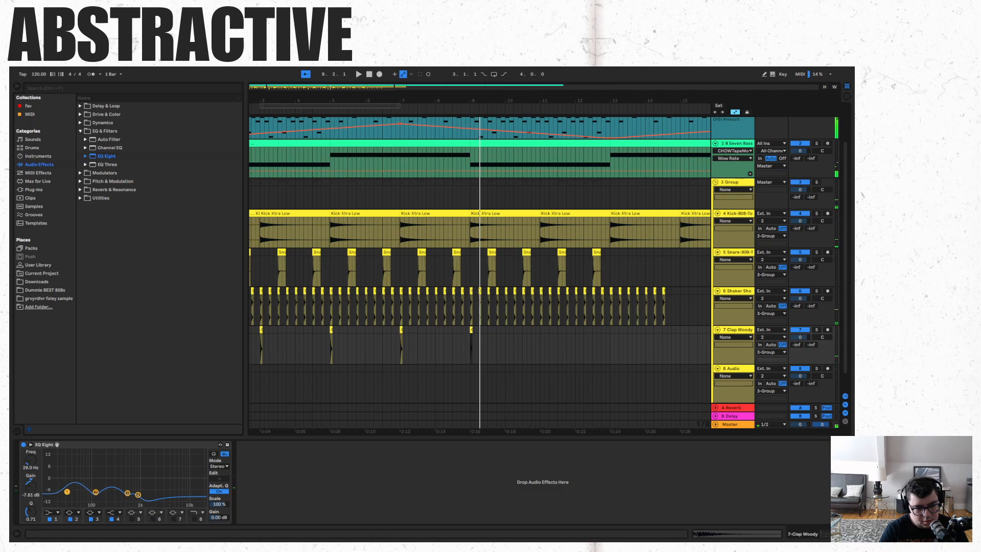
- Change EQ Eight's band 1 to a low-cut filter at about 52.7 Hz with Q 0.45 during playback
left_click(50, 513)
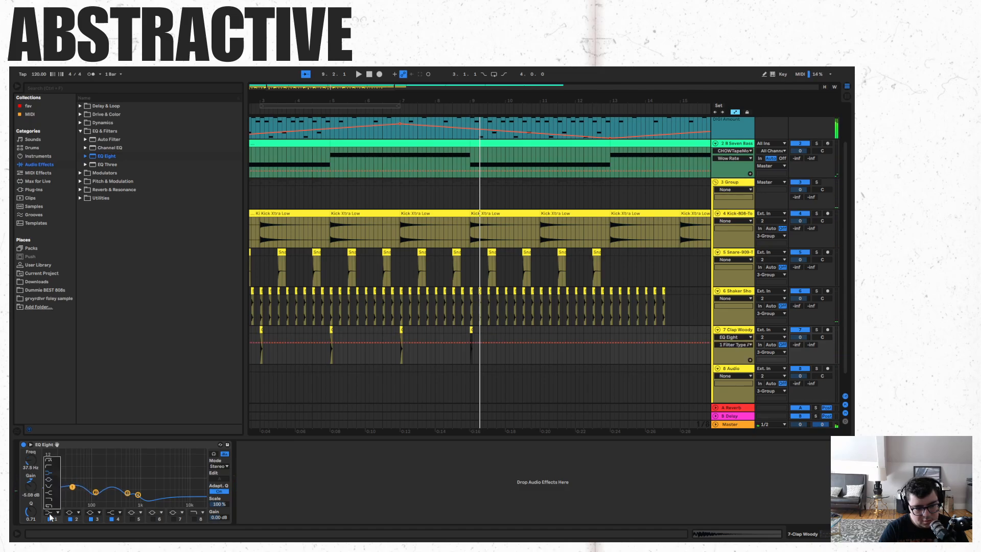
left_click(50, 461)
key("space")
left_click_drag(72, 484, 81, 492)
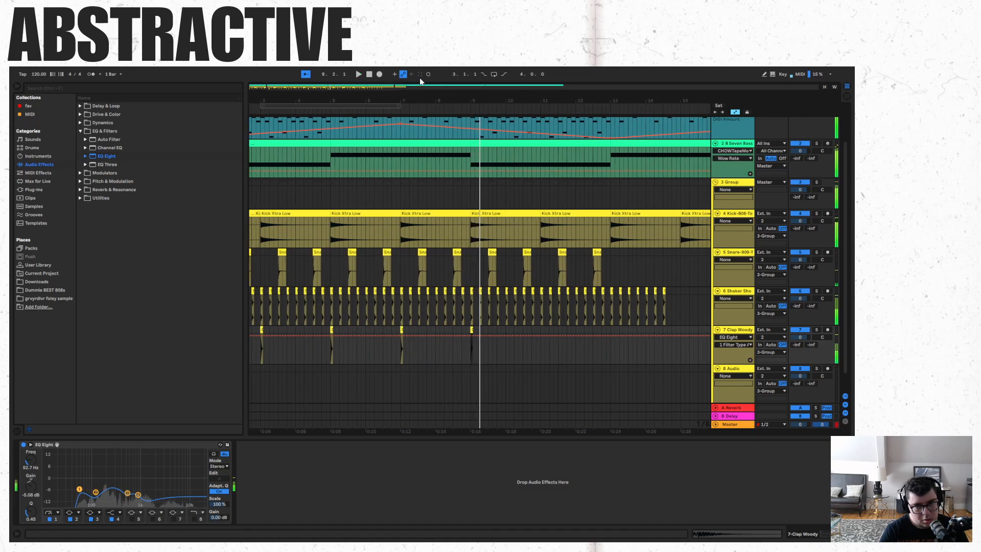
- Play from the start and compare the beat with the Clap Woody track muted and unmuted
left_click(369, 75)
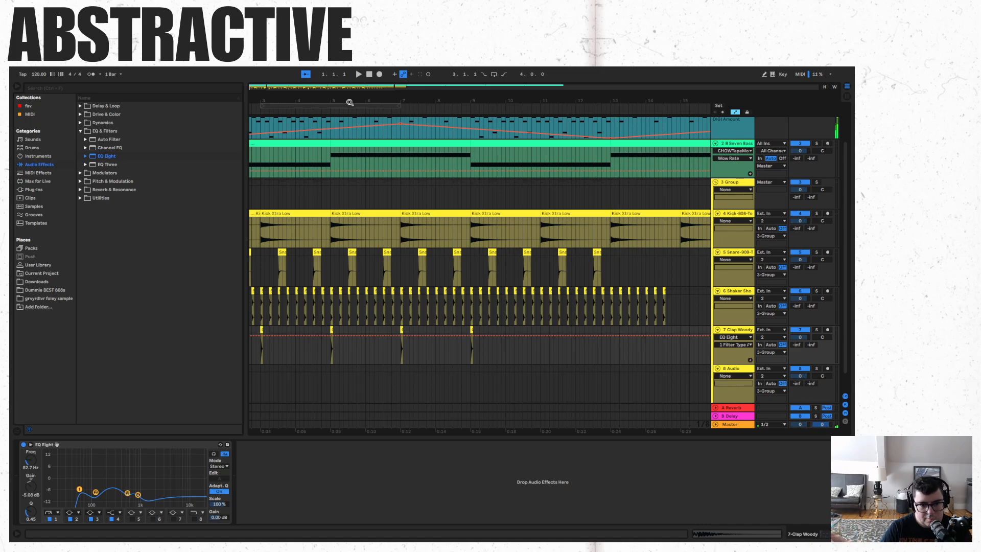
key("space")
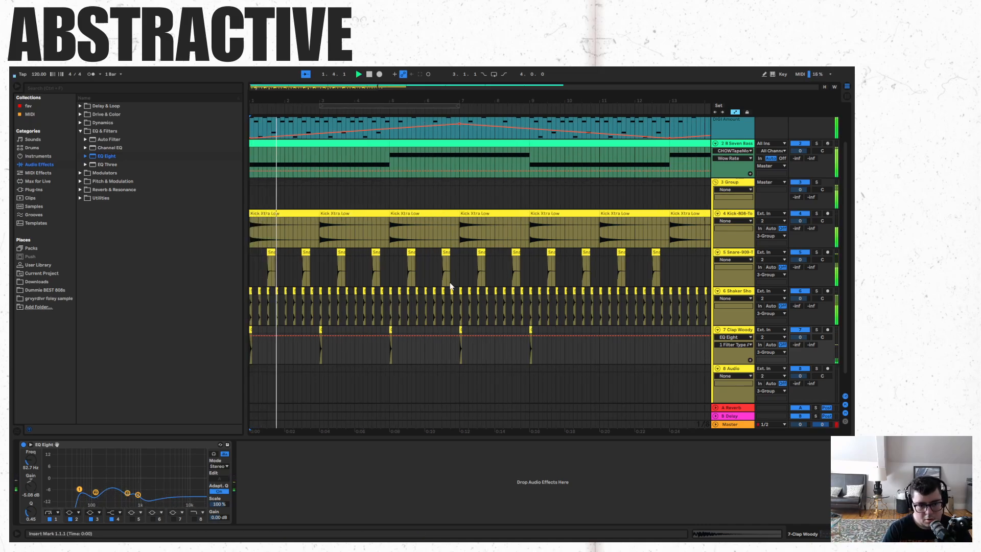
left_click(796, 330)
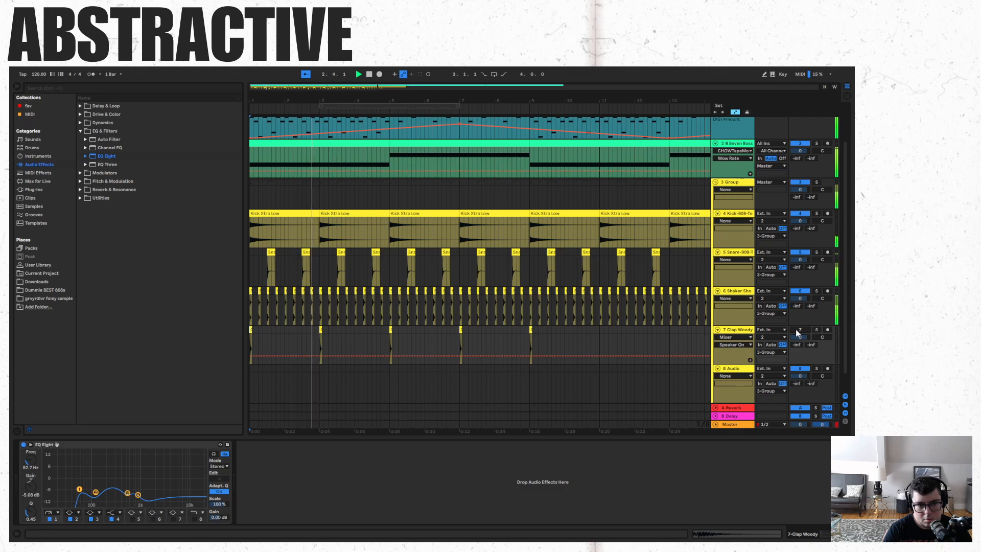
left_click(796, 329)
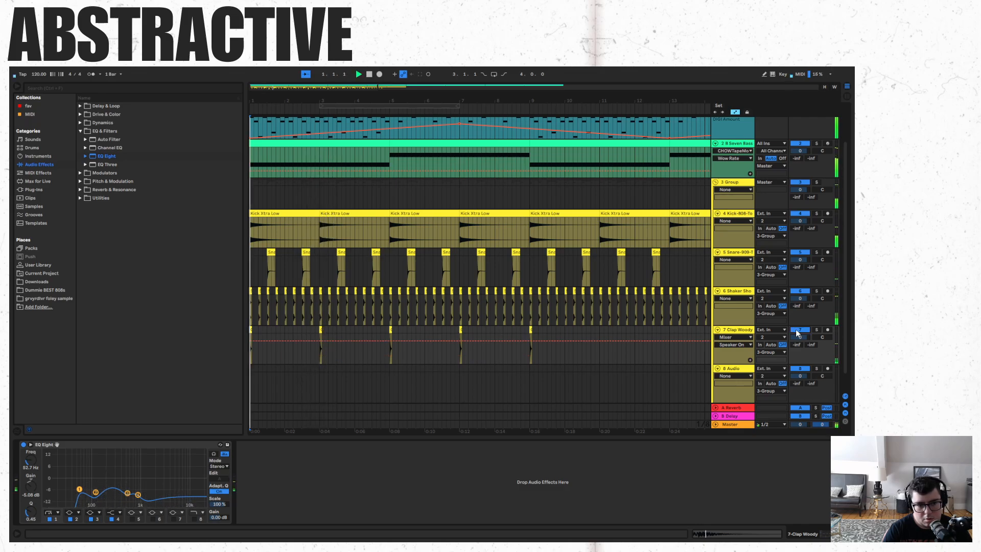
key("space")
key("space")
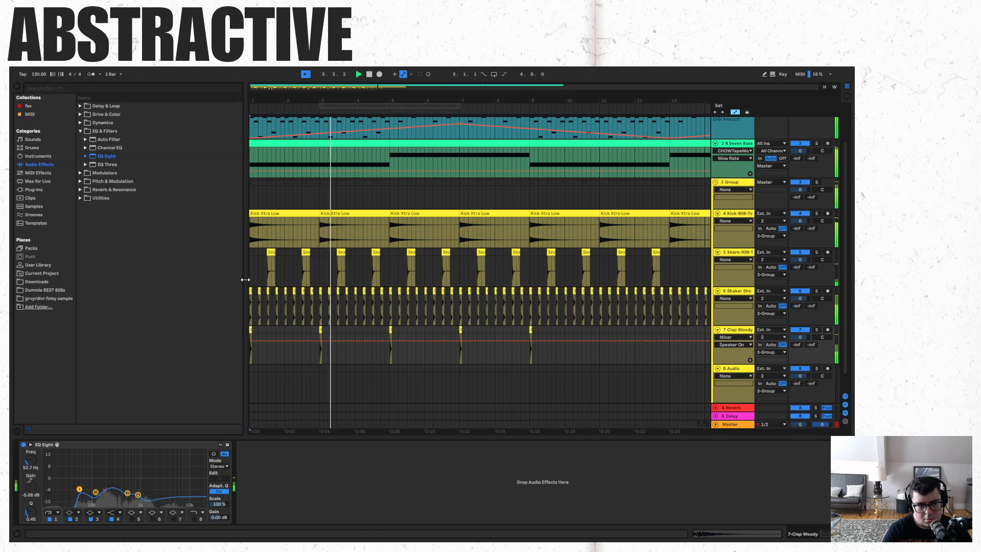
- Add an Auto Filter after EQ Eight on the clap track with its frequency at about 5.18 kHz, and play from the start
left_click(112, 137)
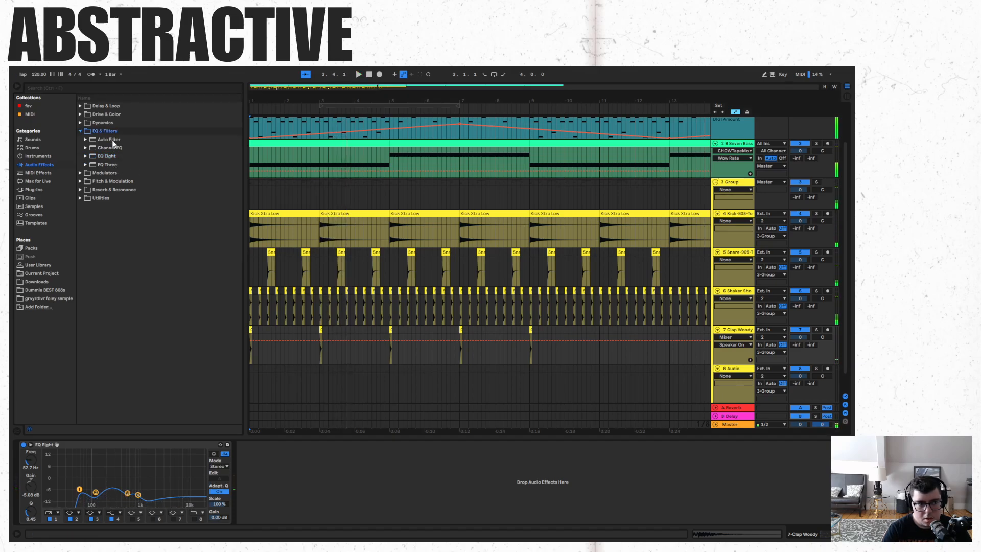
left_click_drag(292, 482, 294, 482)
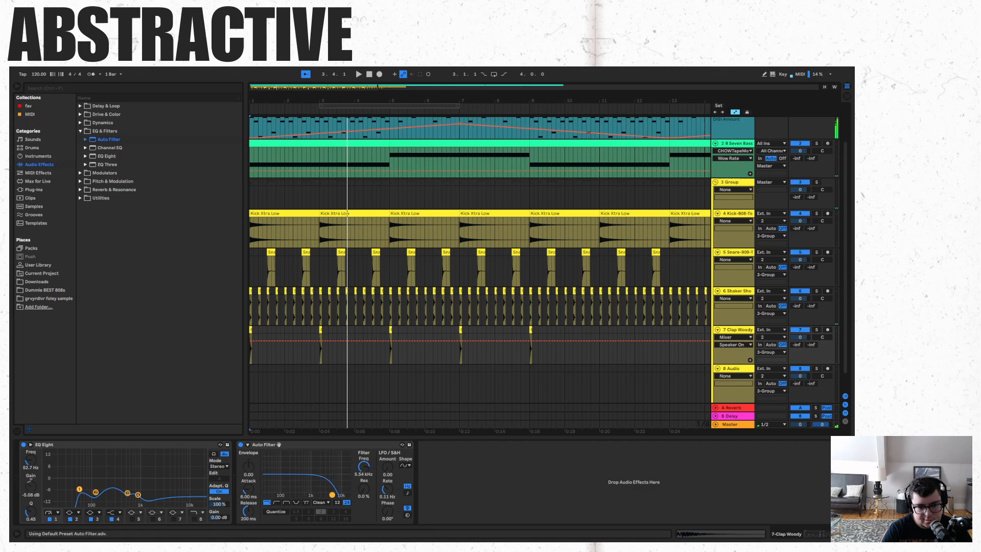
key("space")
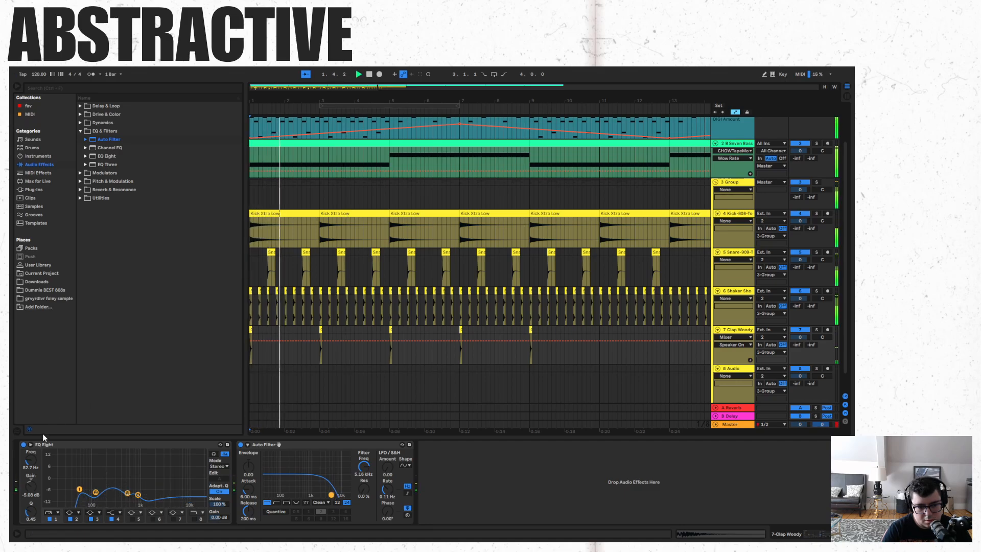
- Bypass the clap's EQ Eight, lower the Auto Filter's frequency to about 1.25 kHz, and play the beat from the start
left_click(24, 445)
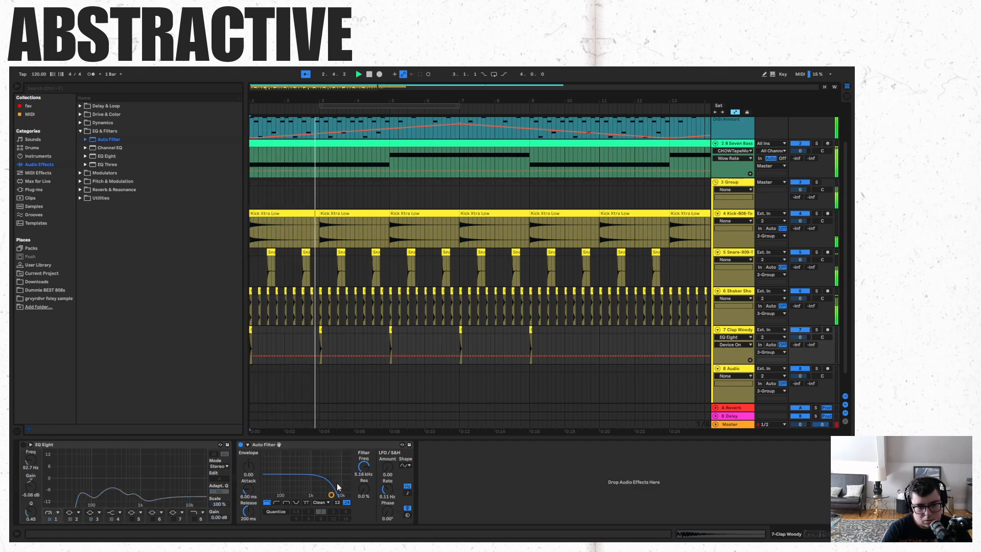
left_click_drag(331, 495, 314, 495)
key("space")
key("space")
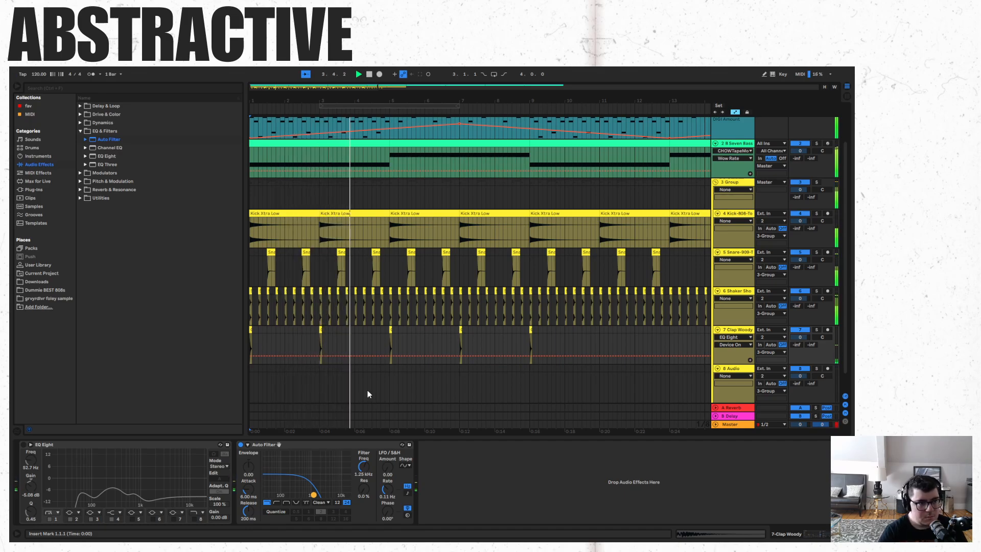
key("space")
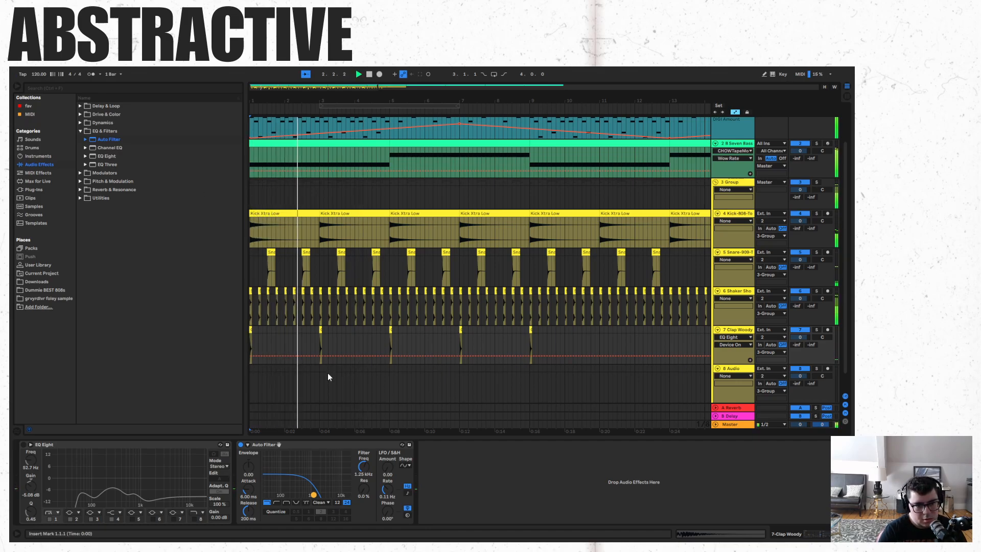
key("space")
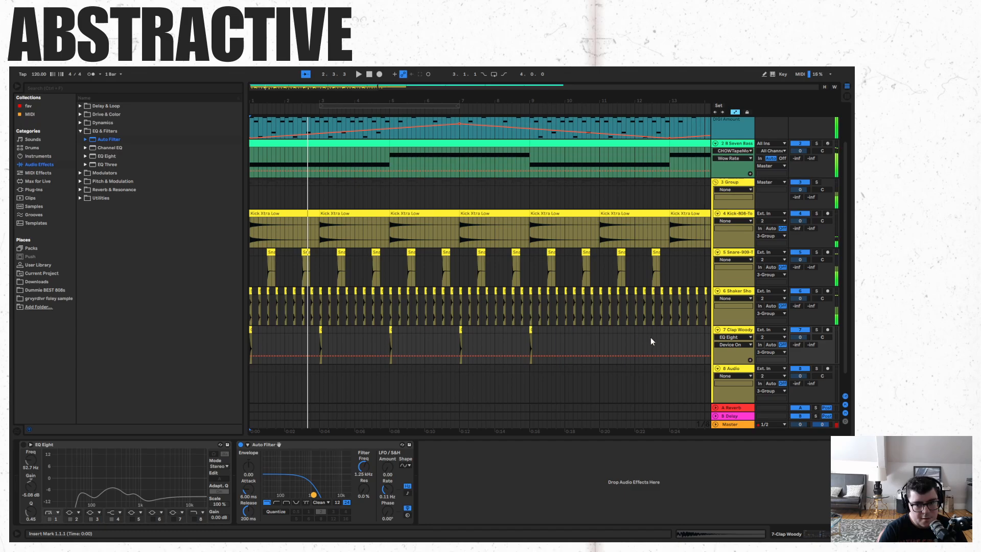
- Add an Auto Filter to the shaker track and lower its frequency to about 3.75 kHz during playback
left_click(738, 293)
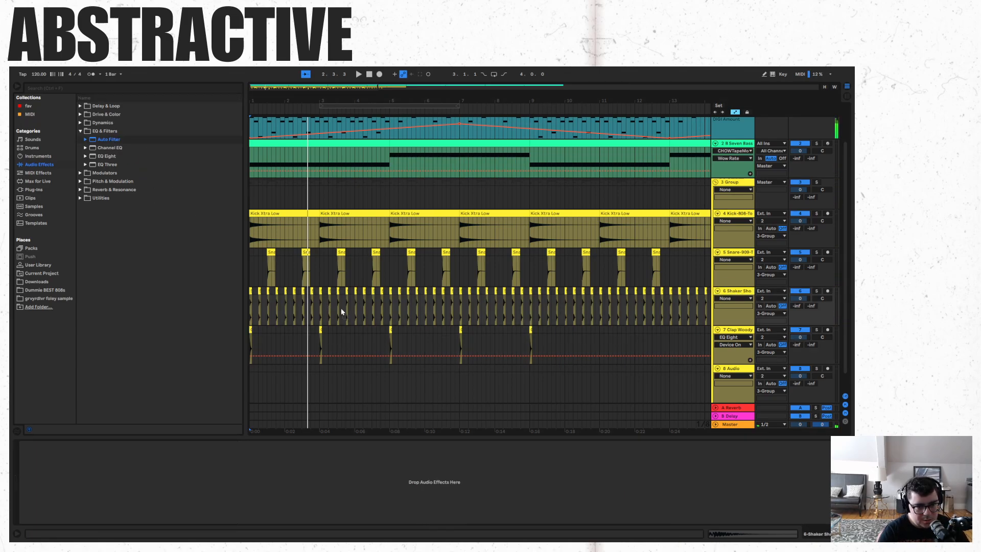
left_click_drag(351, 316, 351, 319)
left_click_drag(138, 482, 138, 492)
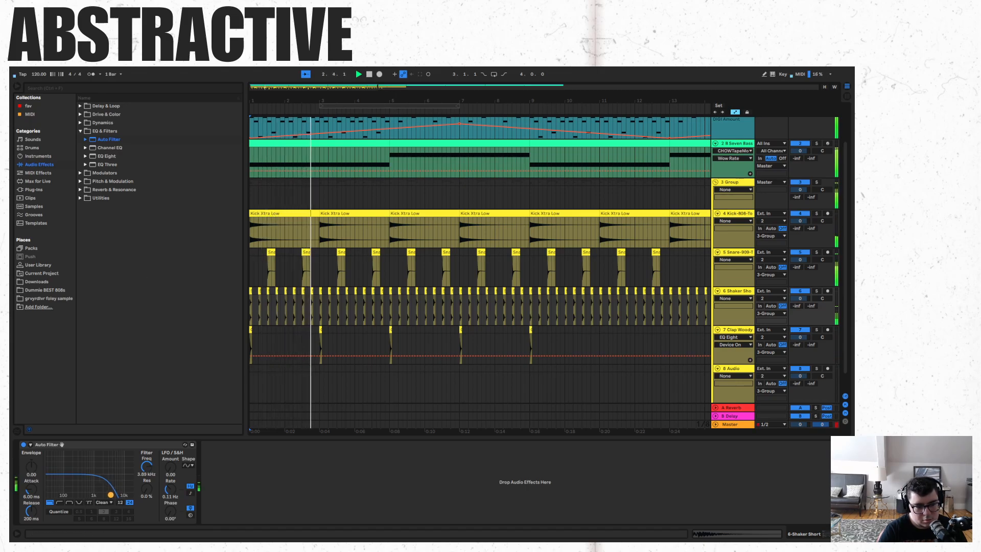
left_click_drag(113, 495, 111, 495)
key("minus")
key("minus")
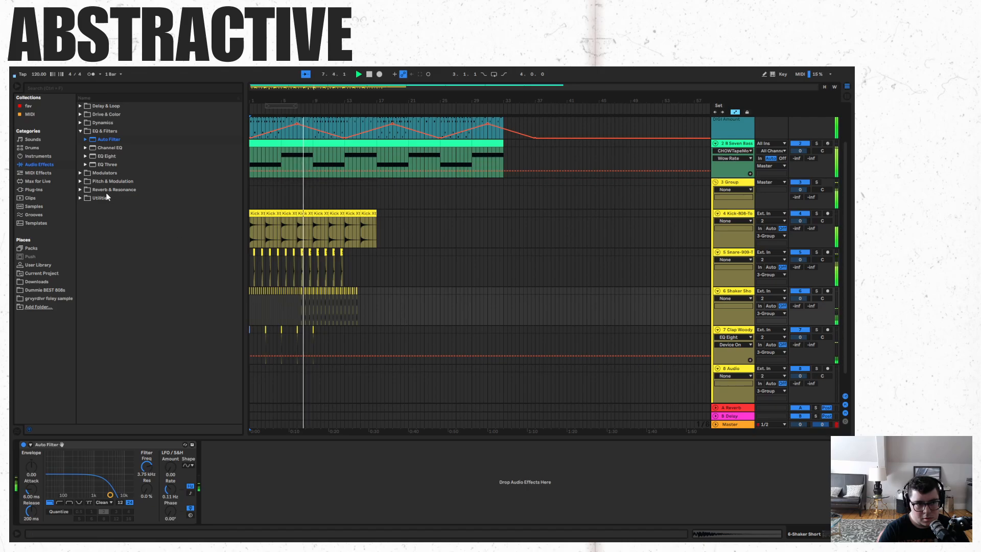
- Audition the Clap-909.aif, Snap SP.wav and Snap Xrated.wav samples, stop playback and collapse the Clap folder
left_click(34, 149)
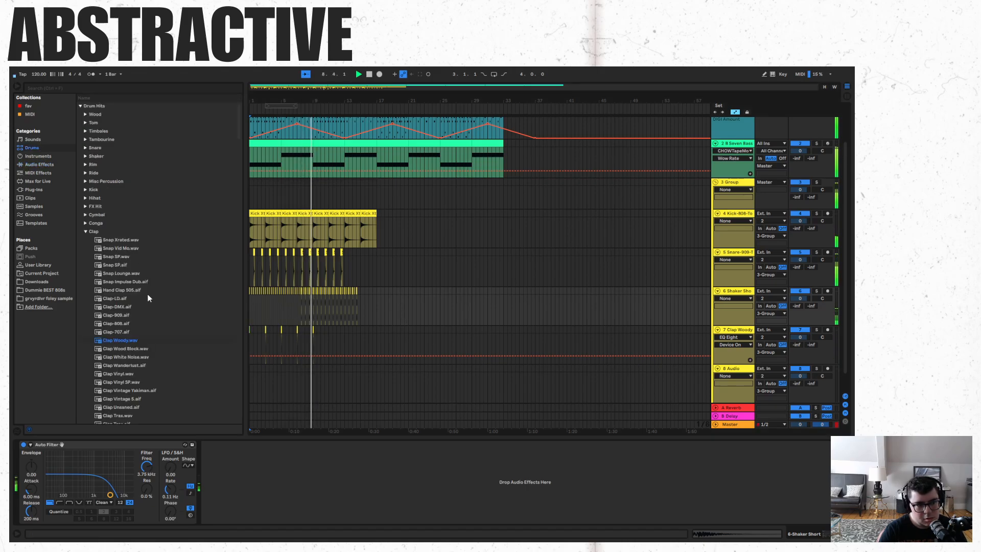
left_click(118, 316)
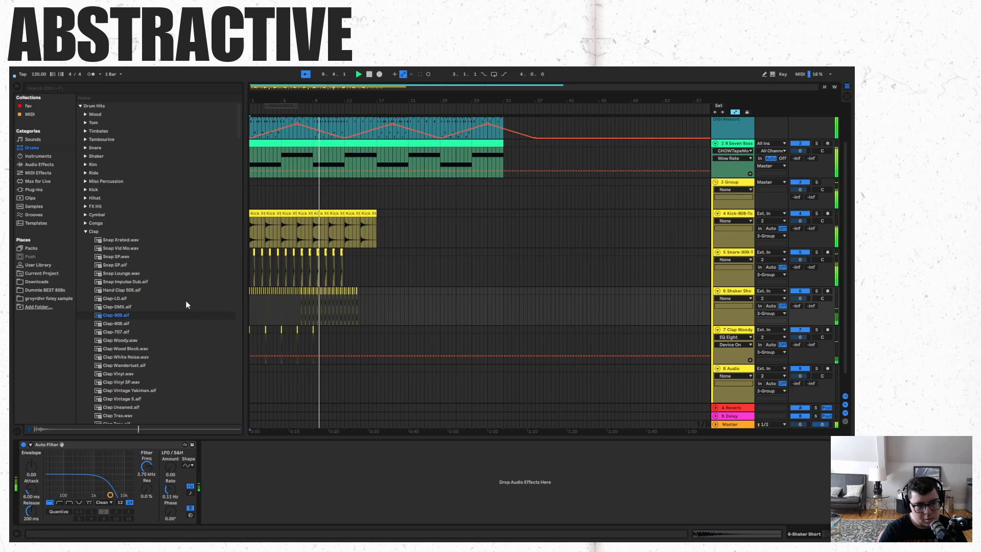
left_click(147, 256)
left_click(117, 240)
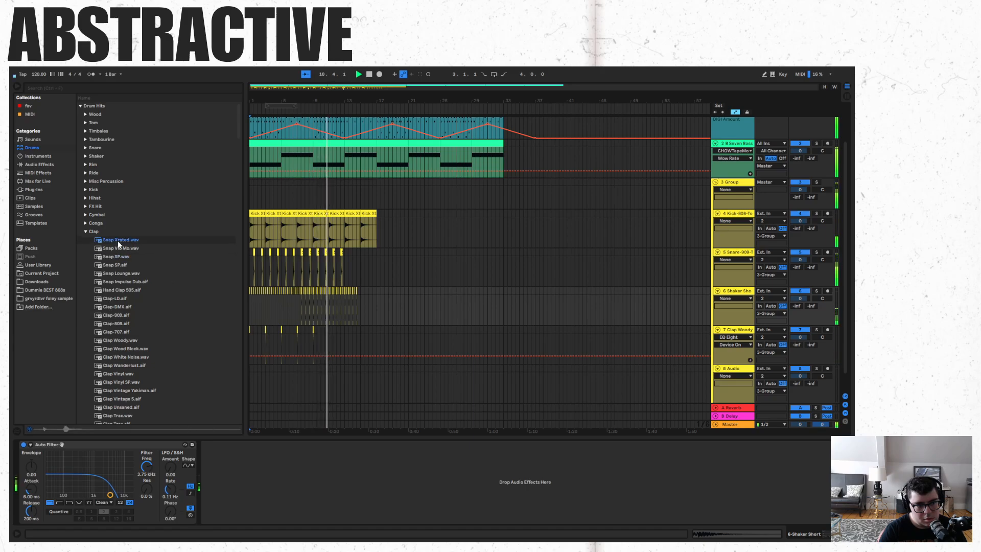
left_click(294, 337)
key("space")
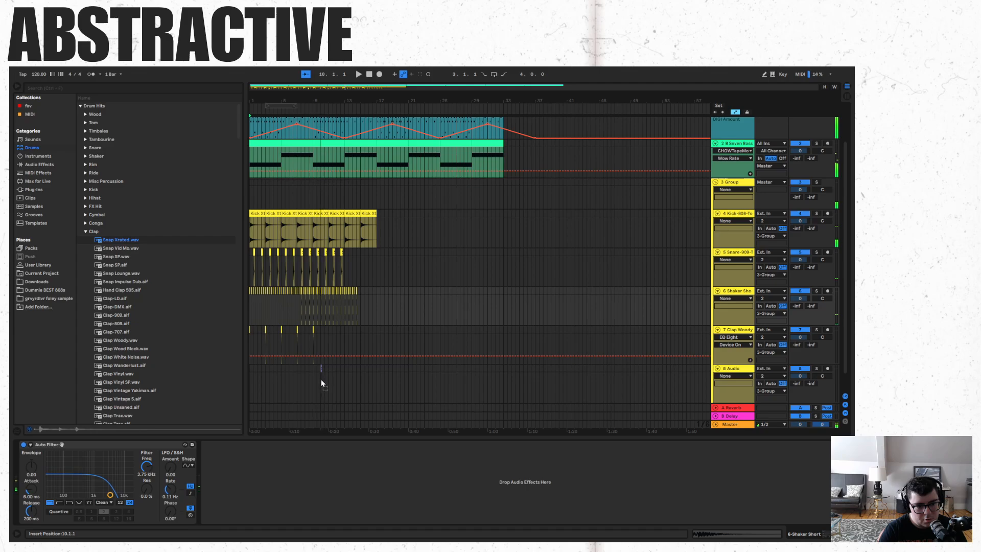
key("space")
key("space")
left_click_drag(321, 380, 113, 229)
left_click(86, 232)
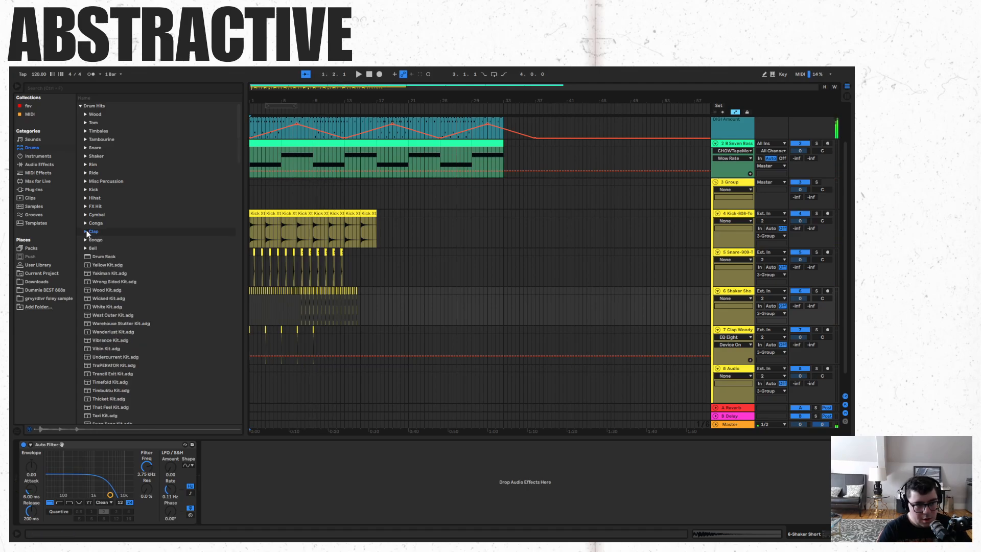
- Add CHOWTapeModel to the drum group with the LoFi preset, play from the start and close its window
left_click(737, 191)
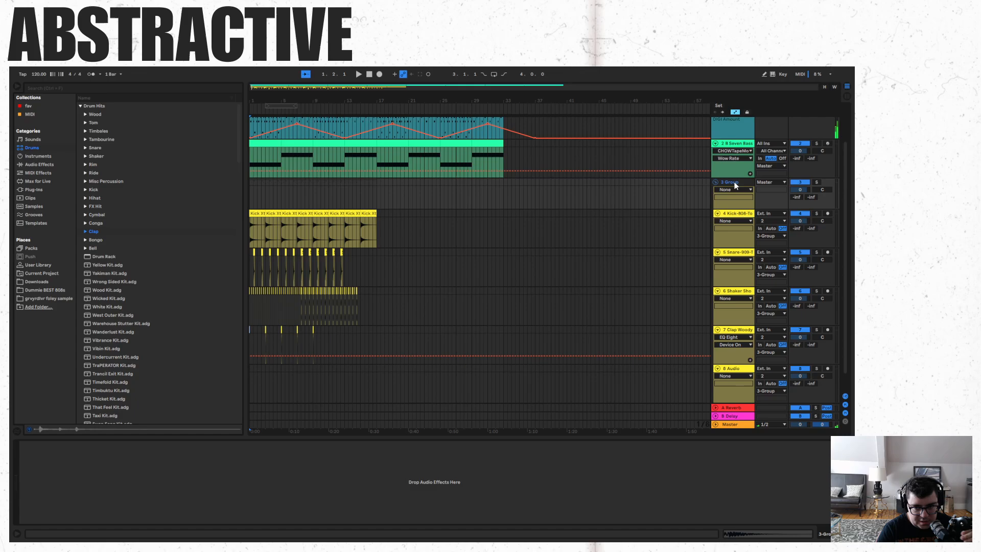
key("Home")
left_click(34, 189)
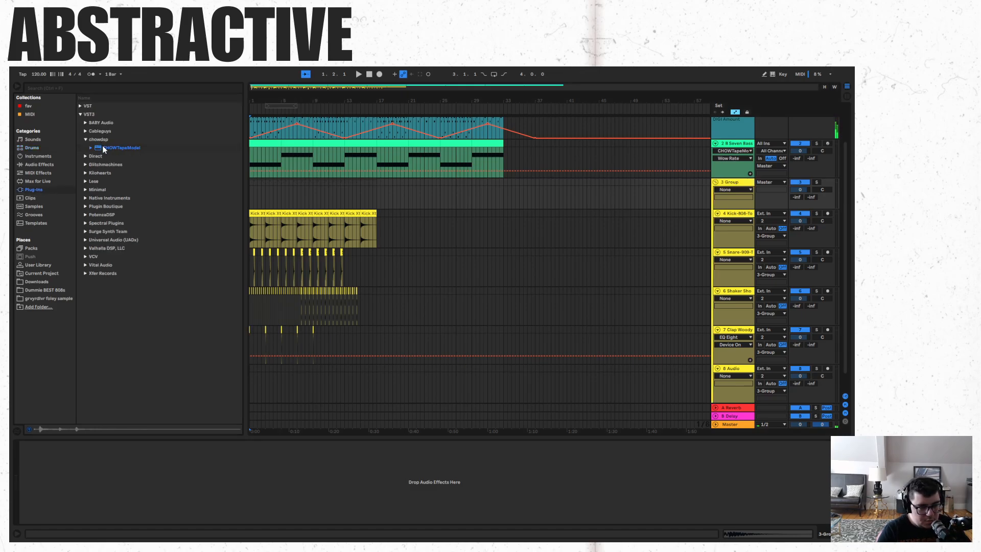
key("Return")
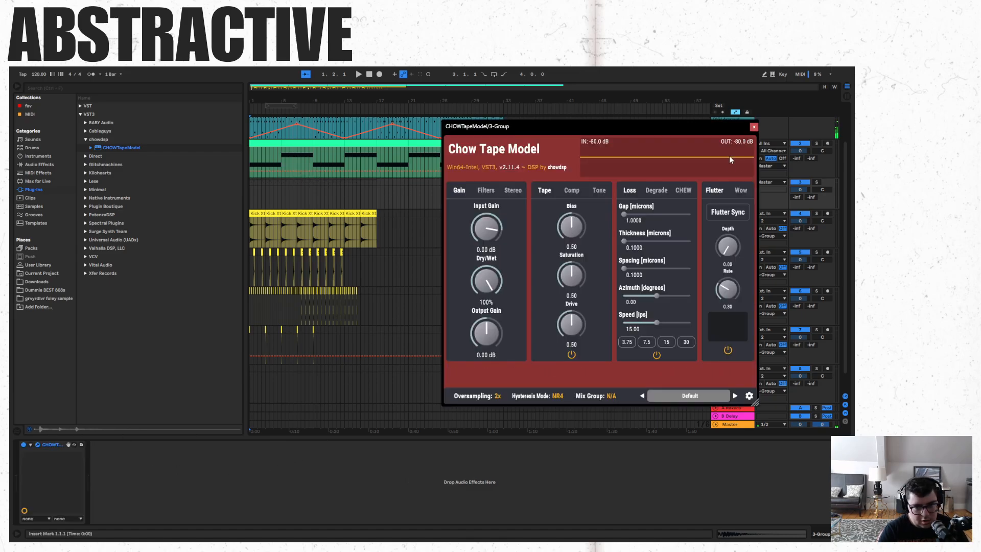
left_click(735, 398)
key("space")
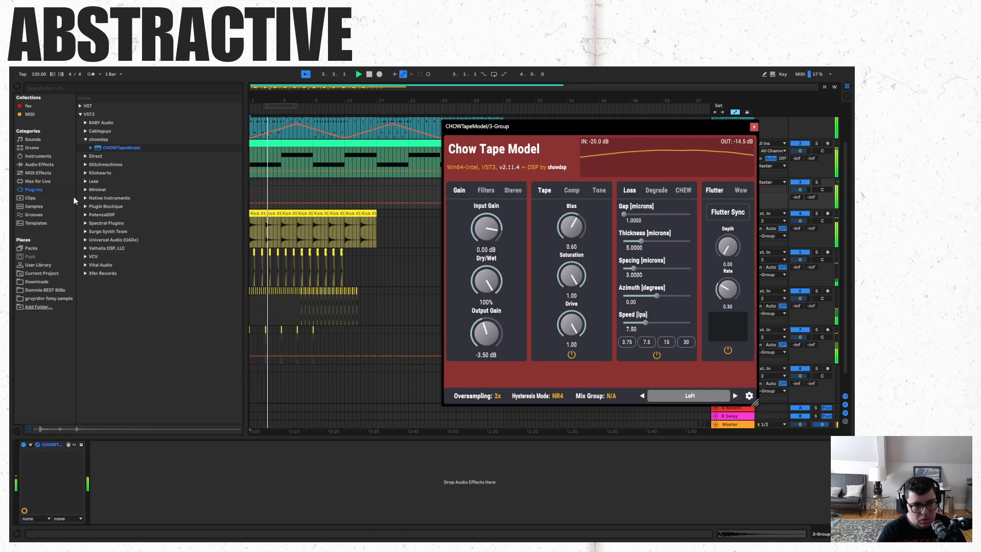
left_click(756, 128)
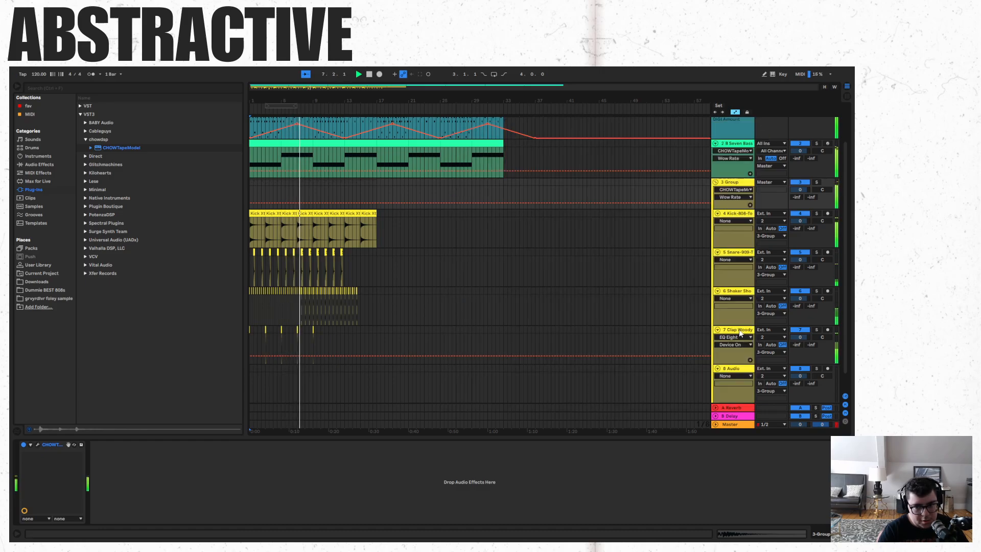
- Listen to the beat with the Clap Woody track muted, stop playback and unmute the track
left_click(802, 329)
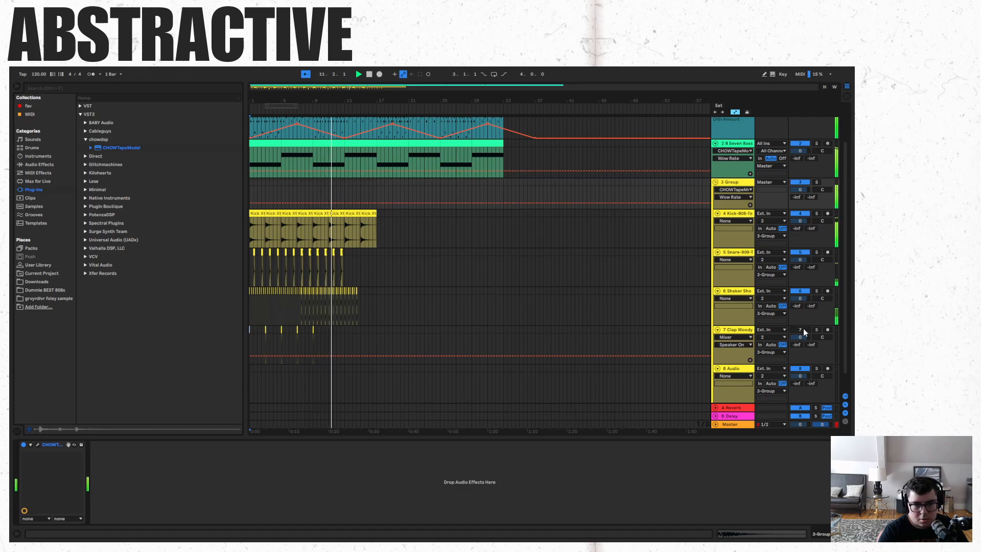
key("space")
left_click(801, 330)
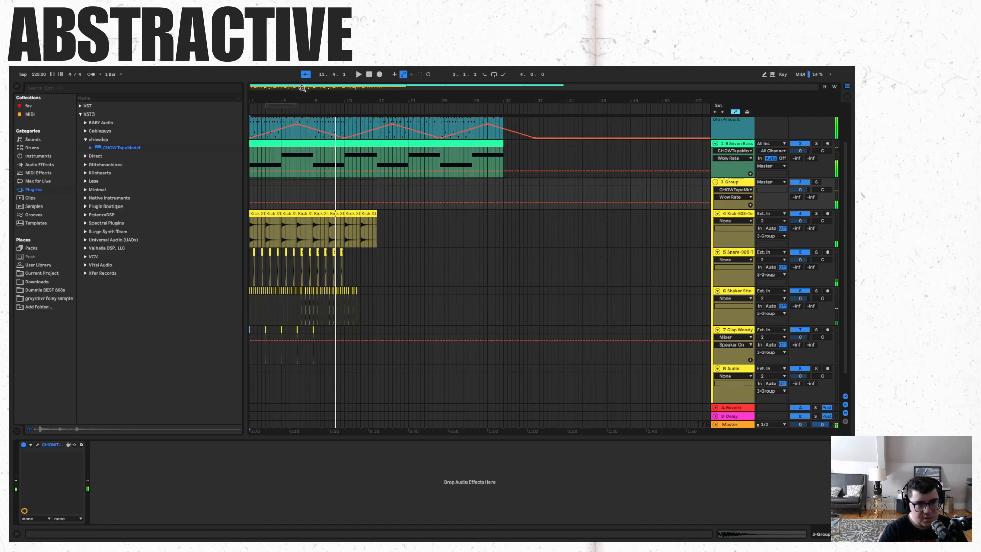
- Add a Channel EQ to the kick track and cut its Low gain to -15 dB during playback
left_click_drag(292, 100, 566, 166)
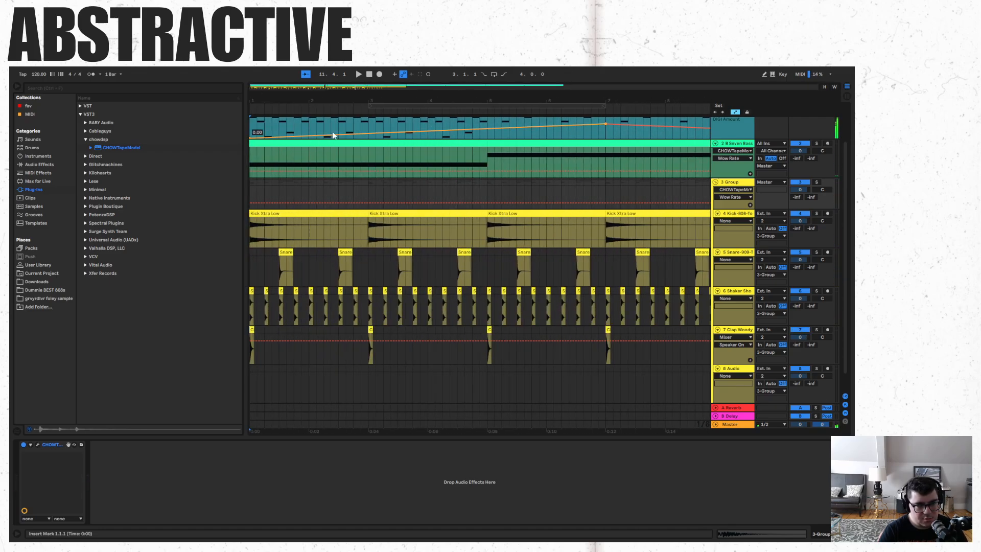
left_click(41, 164)
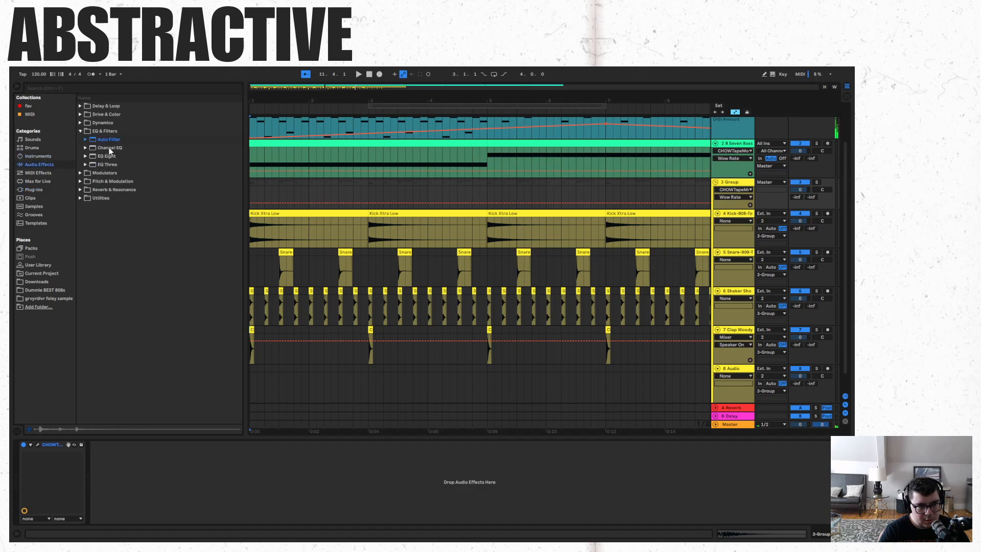
left_click_drag(292, 223, 291, 223)
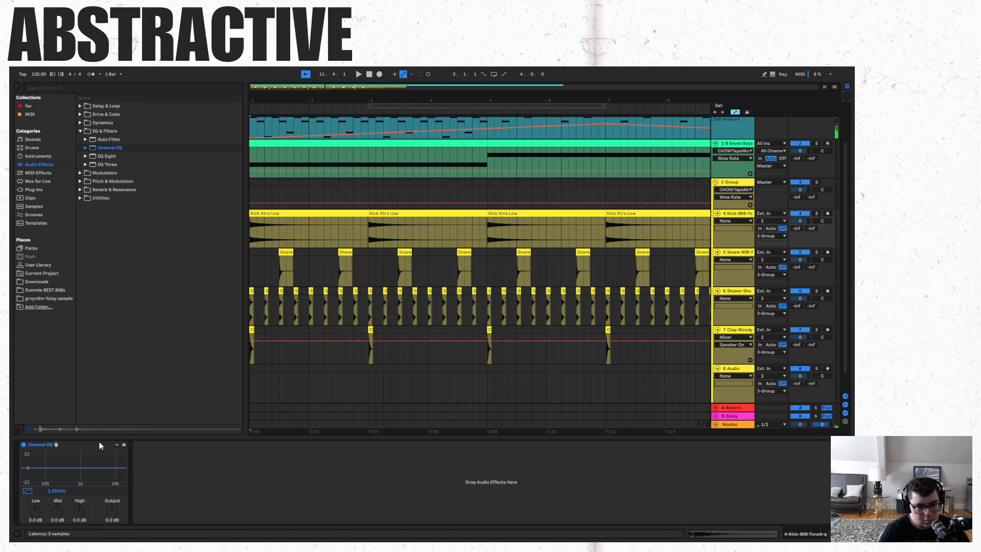
key("space")
left_click_drag(34, 512, 34, 542)
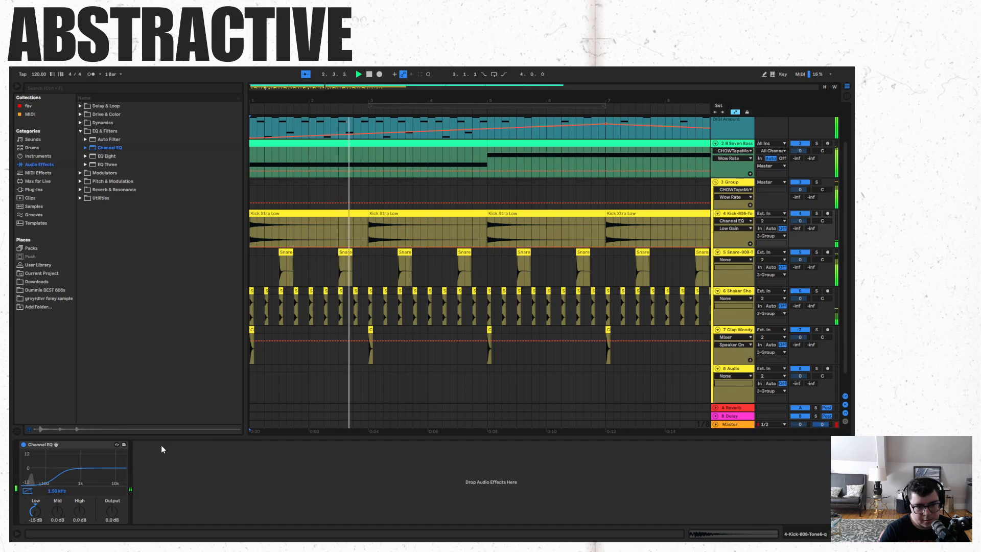
- Mute the empty 8 Audio track and replay the beat from the start
left_click(800, 368)
key("space")
key("space")
key("space")
key("space")
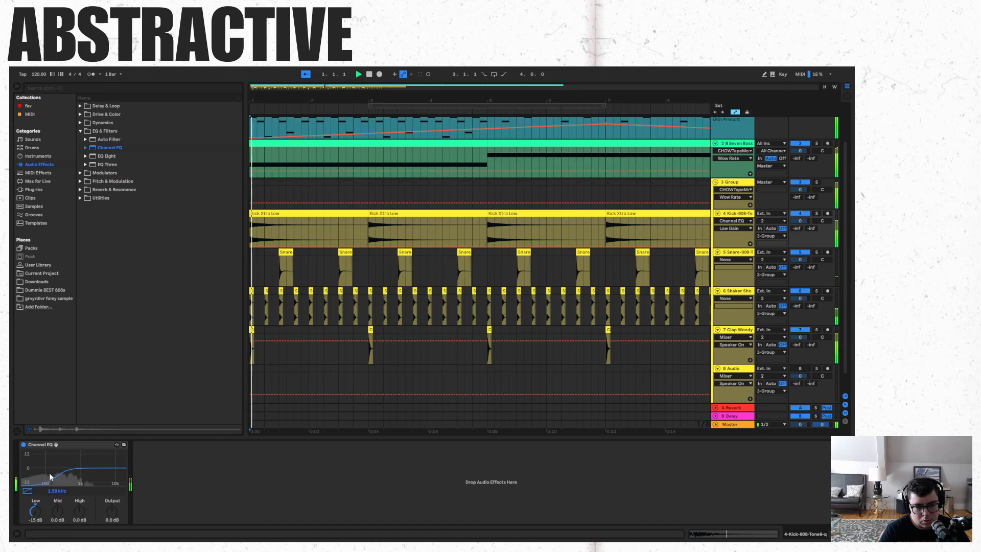
- Mute the Clap Woody track and replay the beat from just before bar 3
left_click(800, 329)
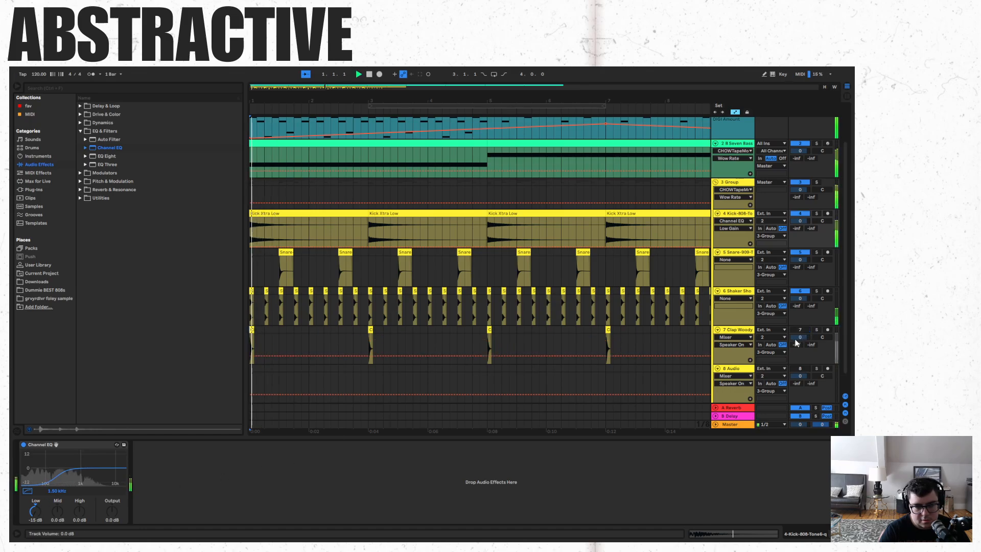
key("space")
key("space")
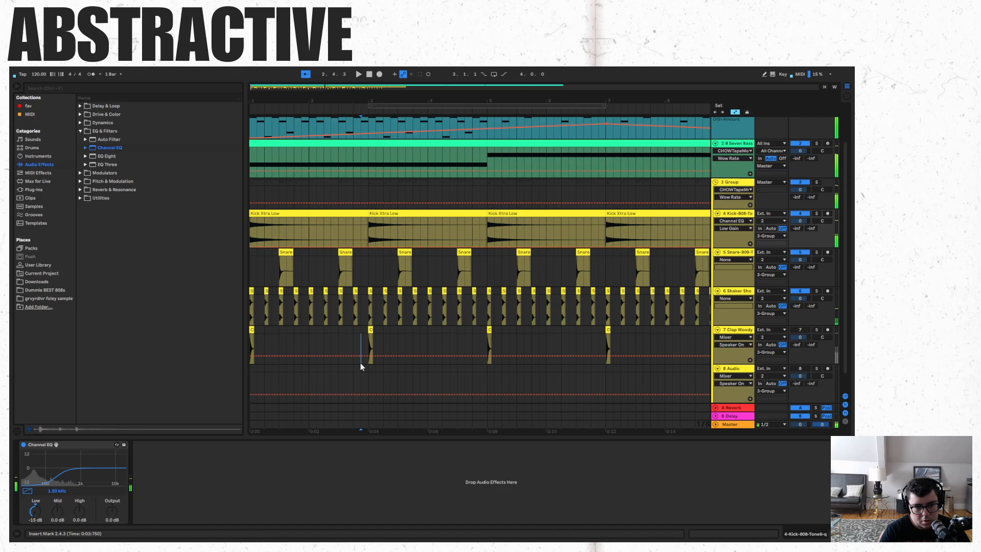
left_click(361, 358)
key("space")
key("space")
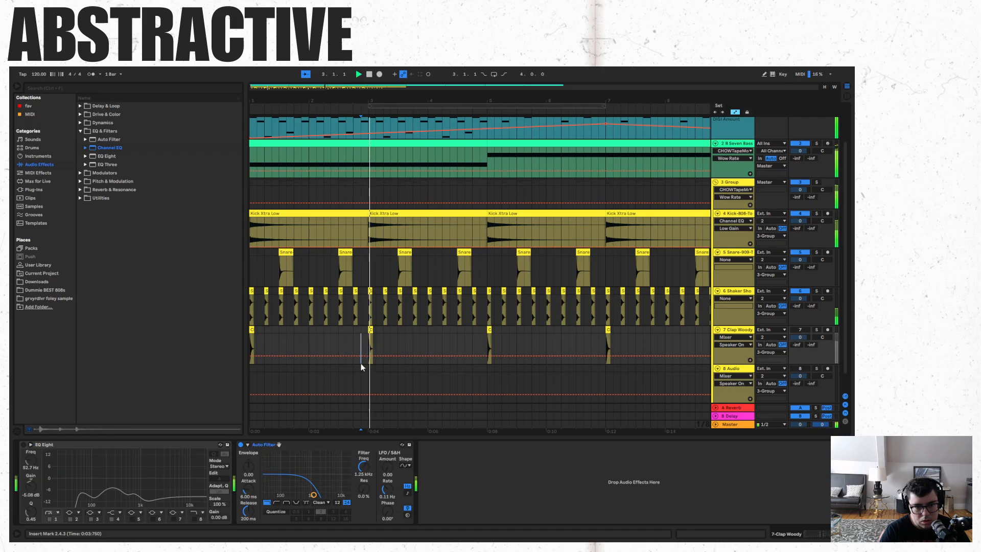
left_click(476, 343)
key("space")
key("space")
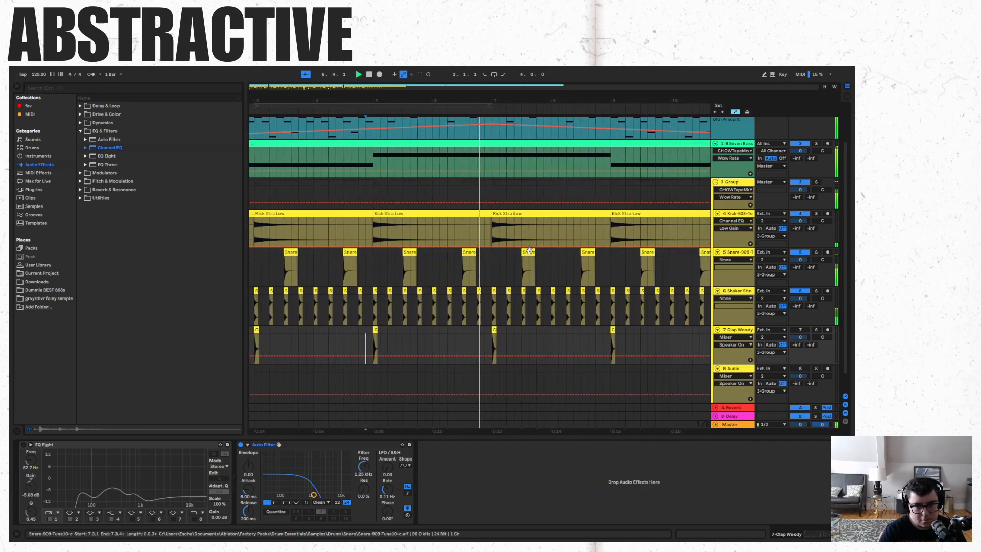
- Remove the Auto Filter from the Clap Woody track
left_click(737, 215)
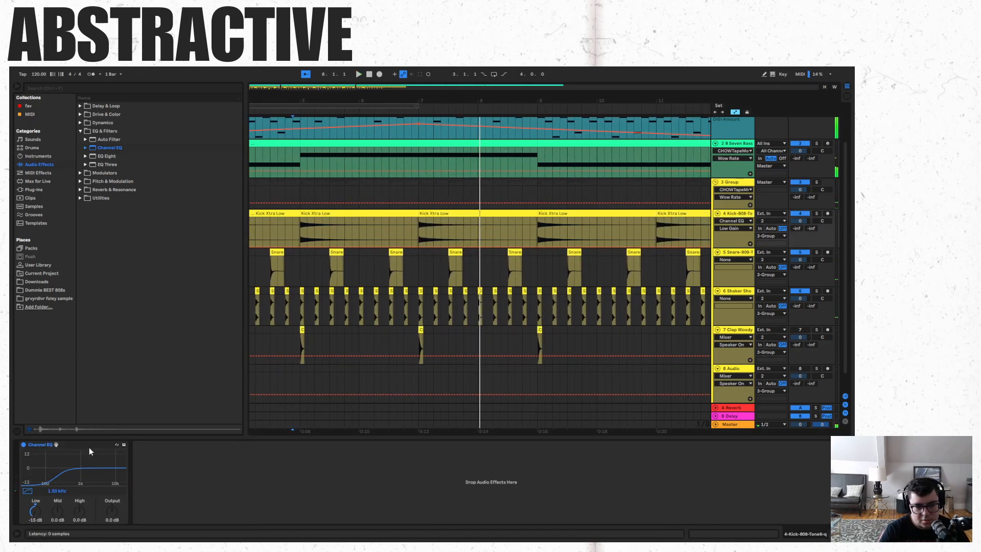
left_click(751, 331)
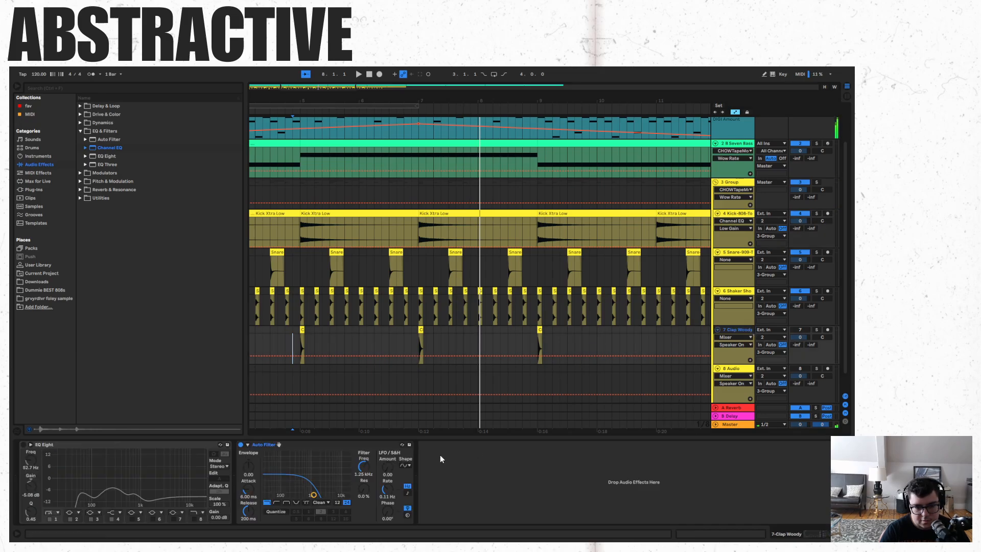
right_click(353, 449)
left_click(376, 352)
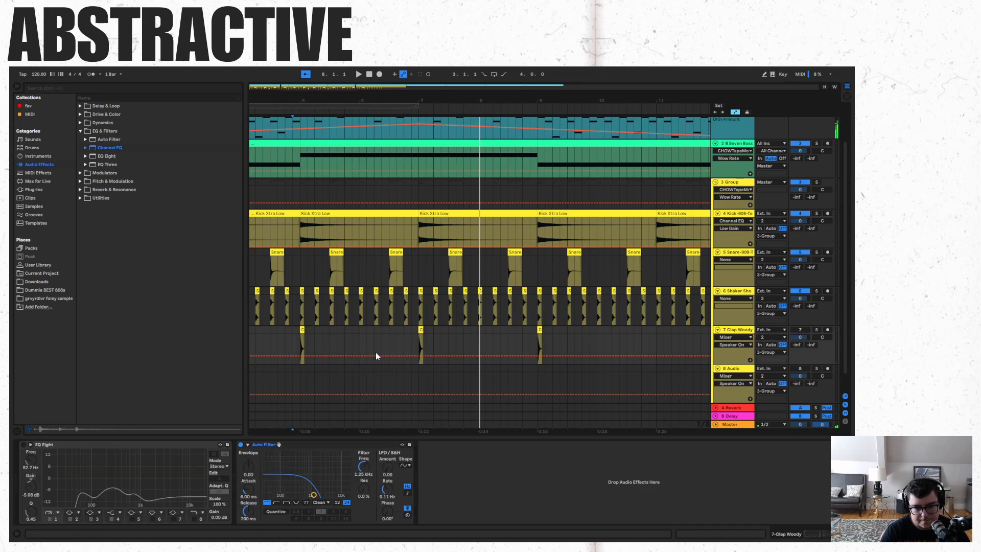
right_click(188, 446)
left_click(219, 315)
key("ctrl+z")
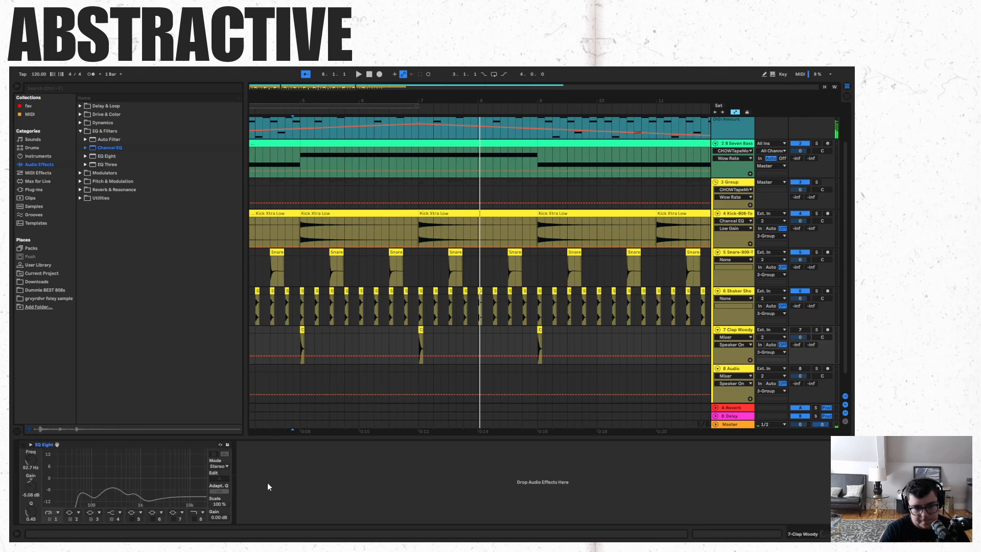
key("space")
key("space")
- Check the effects on the kick and snare tracks, and delete the EQ Eight from the Clap Woody track
left_click(468, 213)
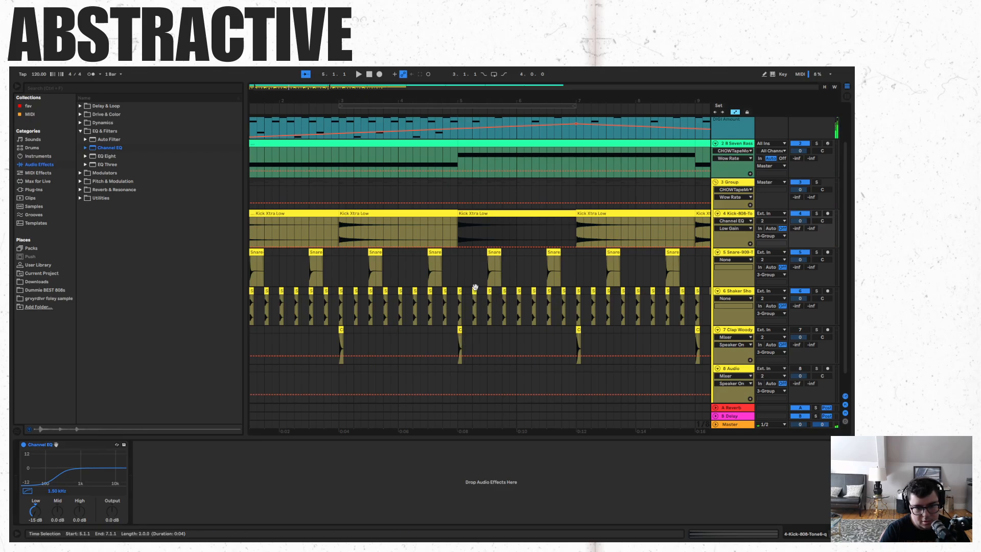
left_click(494, 261)
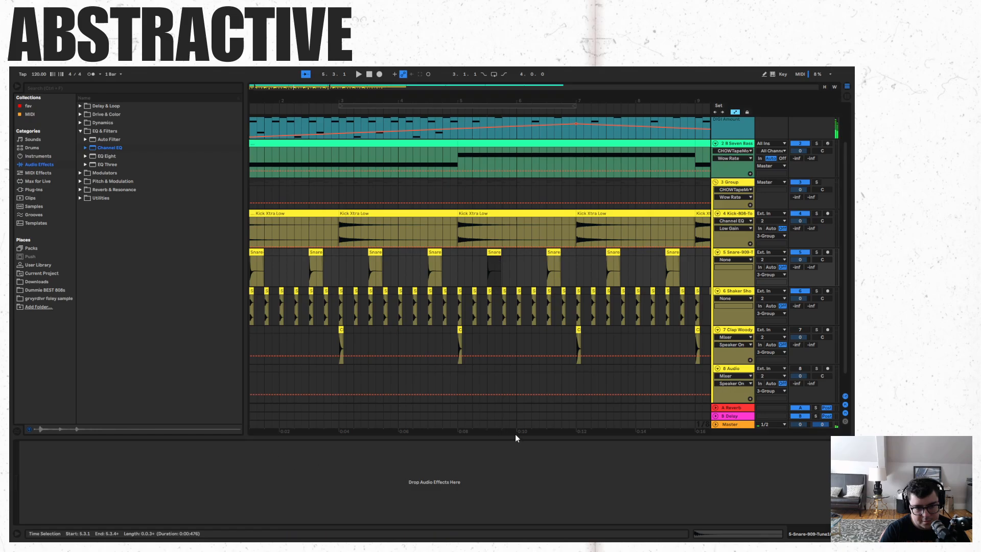
left_click(551, 360)
right_click(189, 444)
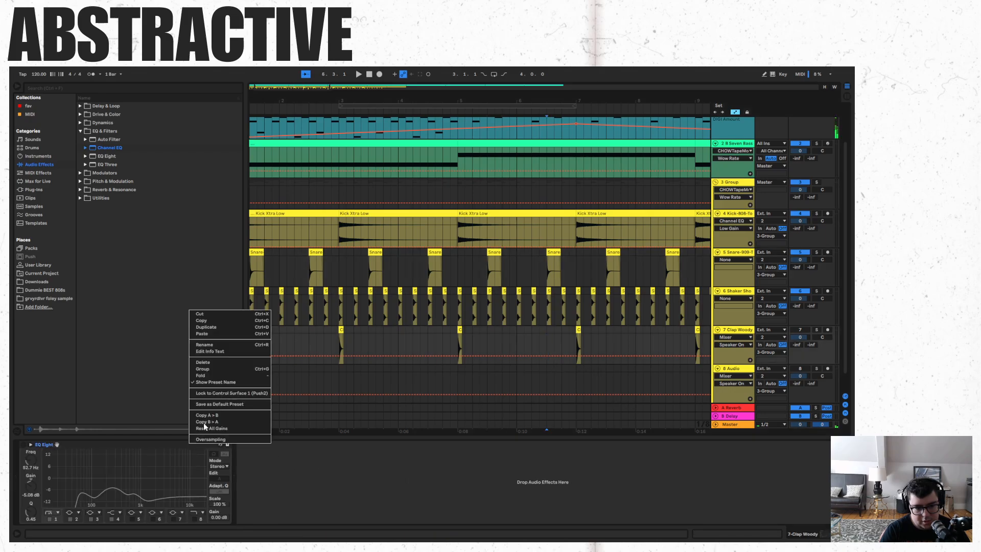
left_click(201, 313)
key("ctrl+z")
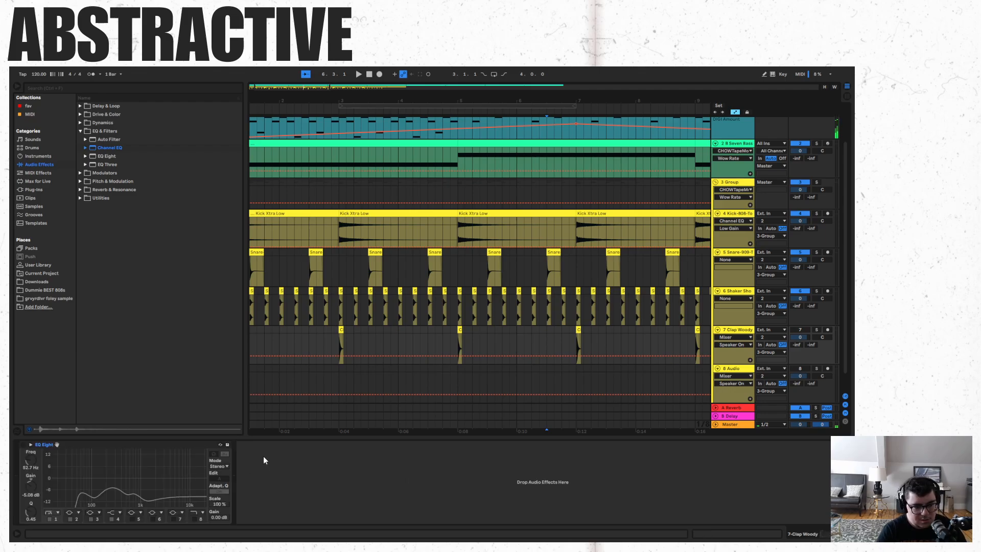
key("Delete")
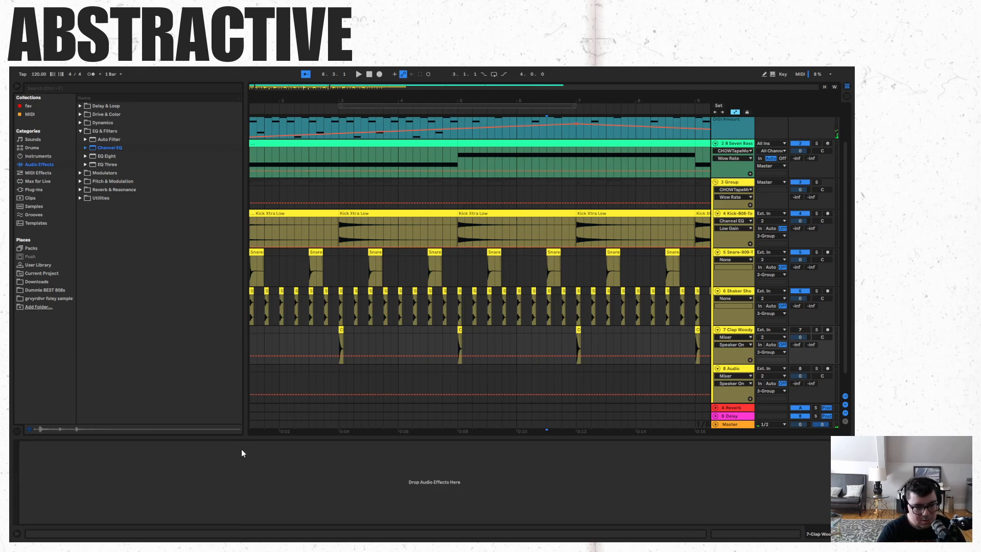
left_click(366, 212)
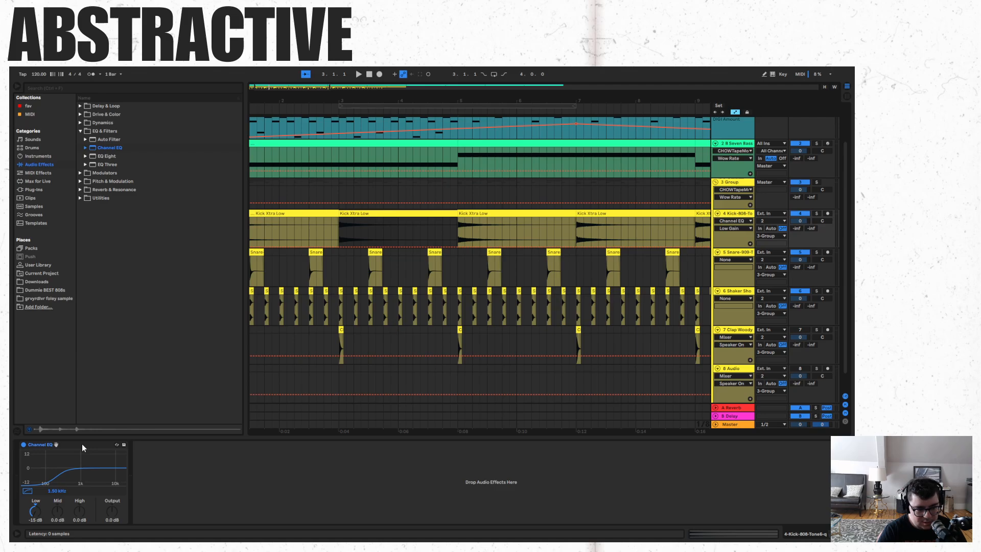
left_click_drag(82, 443, 216, 469)
key("ctrl+z")
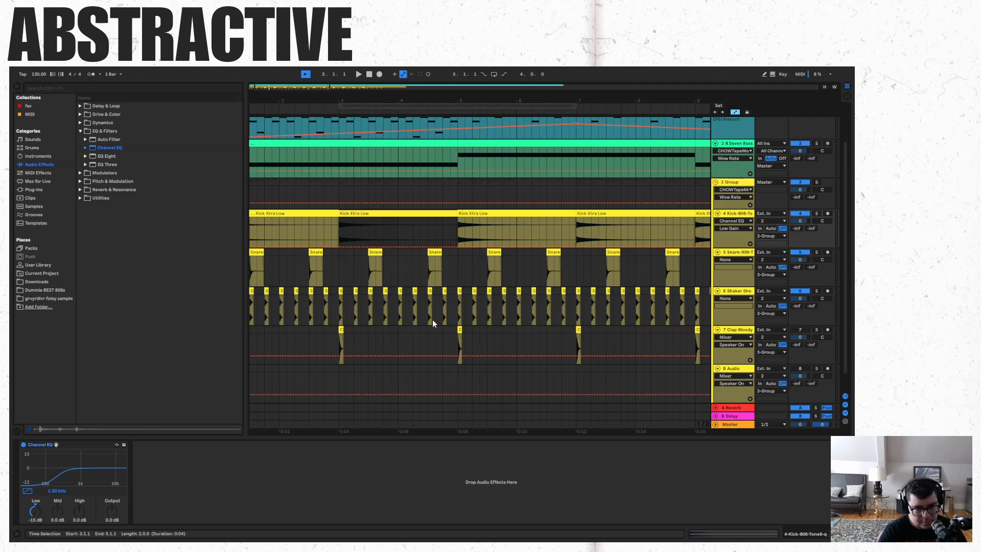
- Replace the Auto Filter on the Shaker track with the copied Channel EQ
left_click(459, 293)
right_click(150, 448)
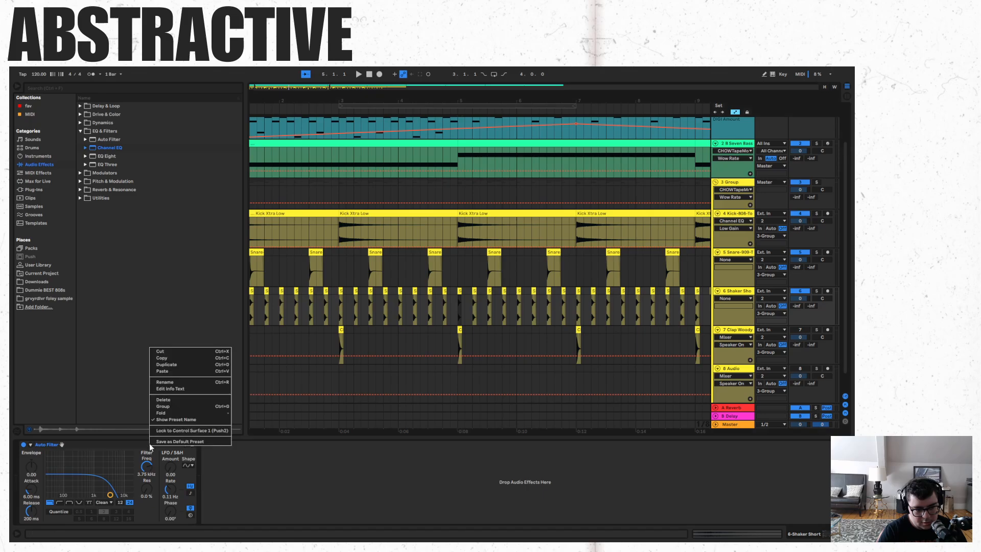
left_click(247, 474)
key("Delete")
key("ctrl+v")
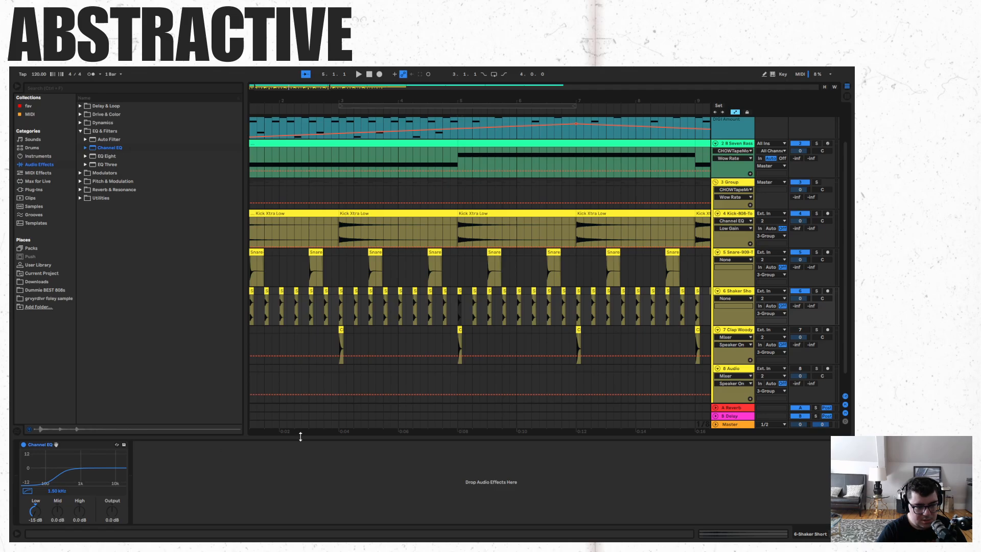
- Lower the Shaker track's Channel EQ high gain to about -3 dB during playback, and cut the EQ from the track
key("space")
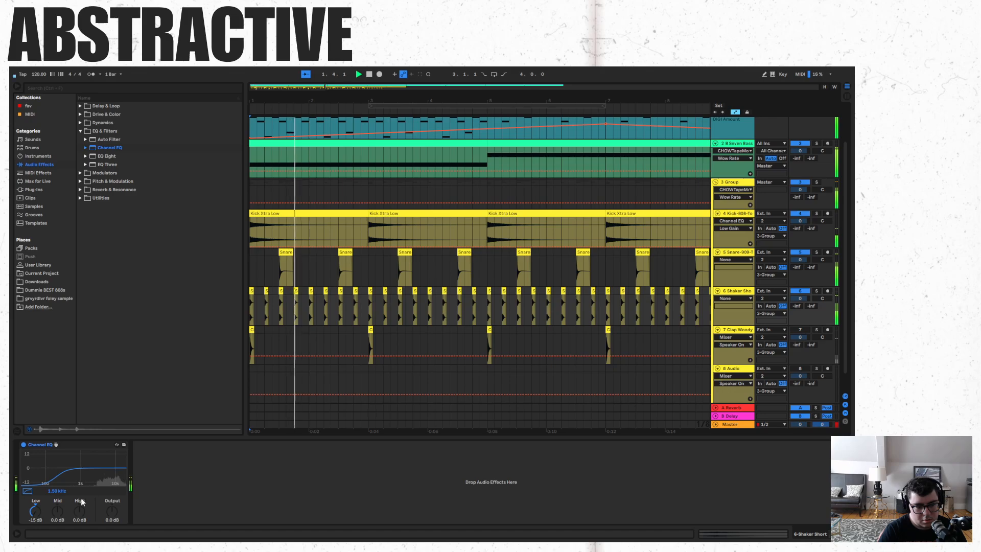
left_click_drag(78, 510, 79, 521)
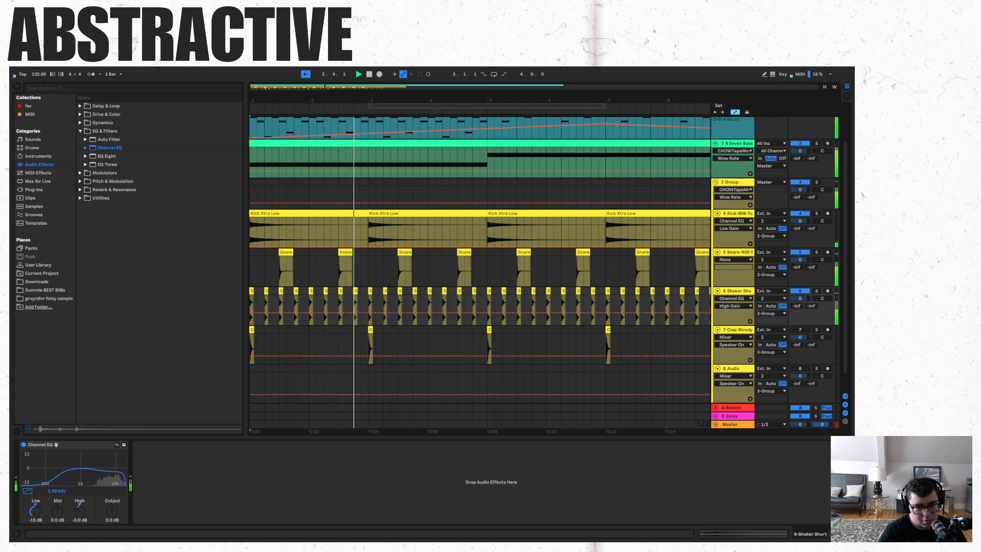
key("space")
key("Delete")
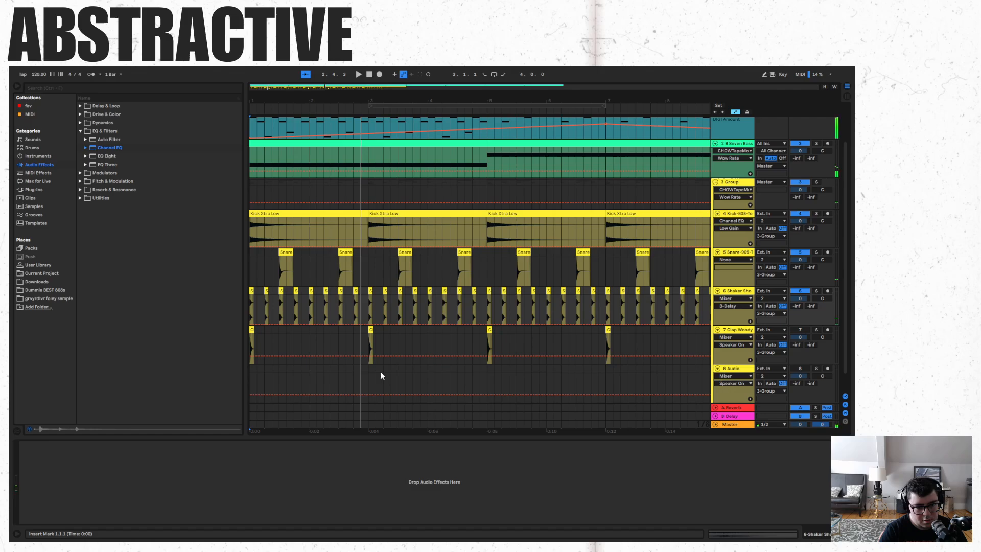
- Put the Channel EQ on the Clap Woody track and set its high gain to -15 dB, low to 0.0 dB and mid to -4.2 dB
left_click(457, 339)
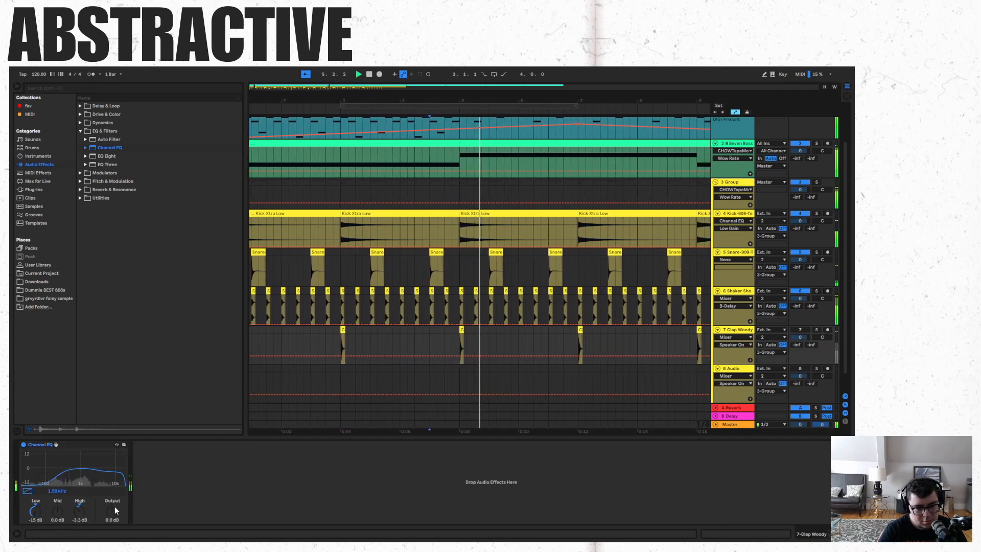
key("space")
left_click_drag(79, 511, 79, 541)
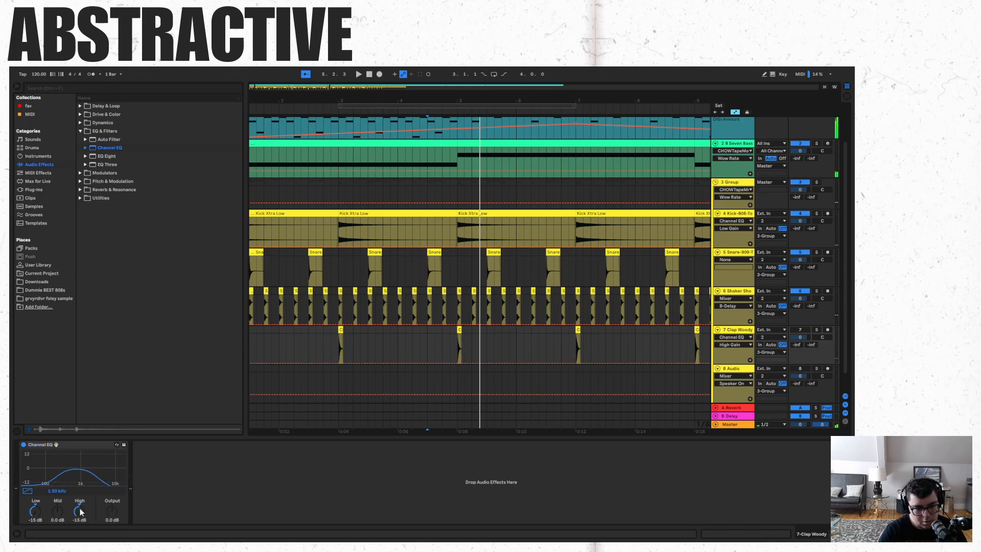
key("space")
double_click(35, 512)
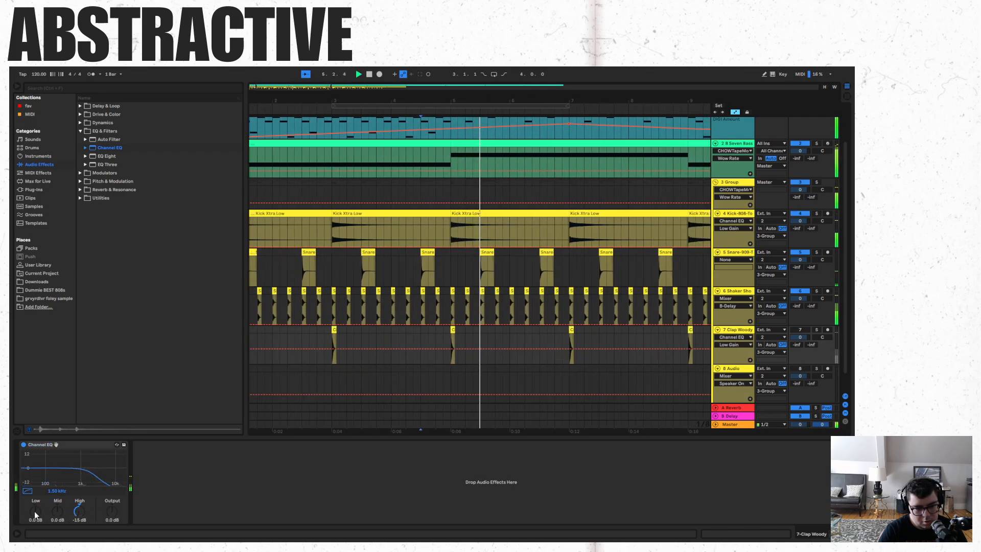
left_click_drag(55, 510, 55, 521)
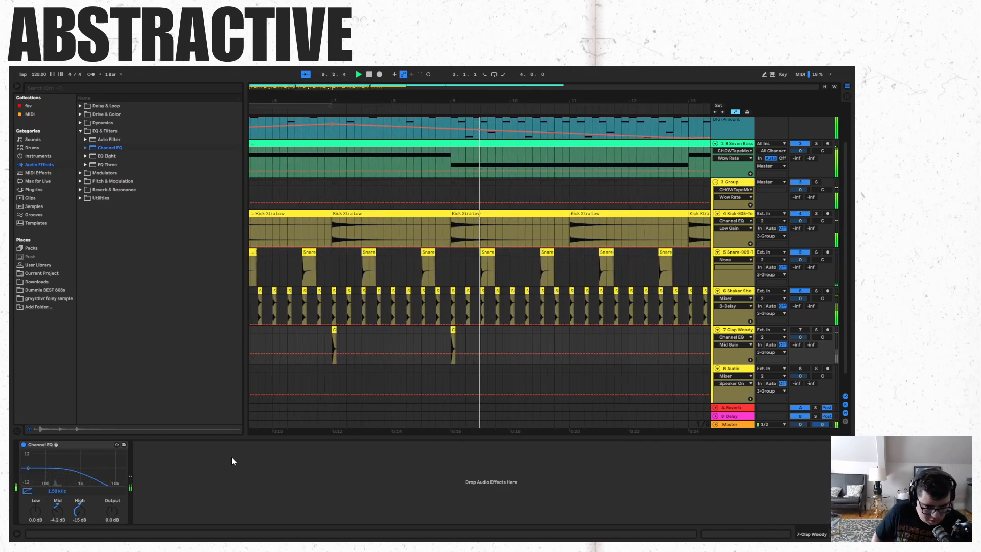
left_click(370, 74)
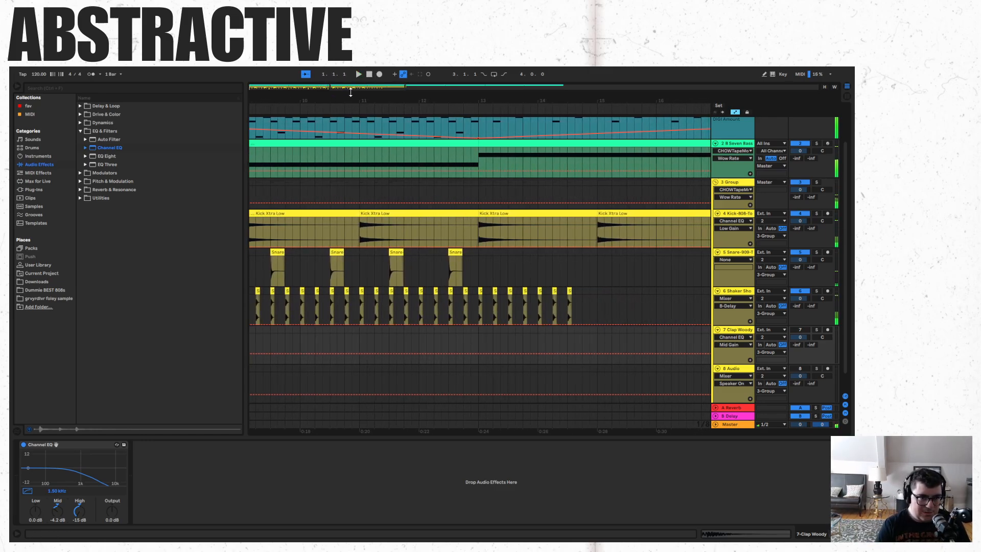
left_click_drag(350, 92, 351, 41)
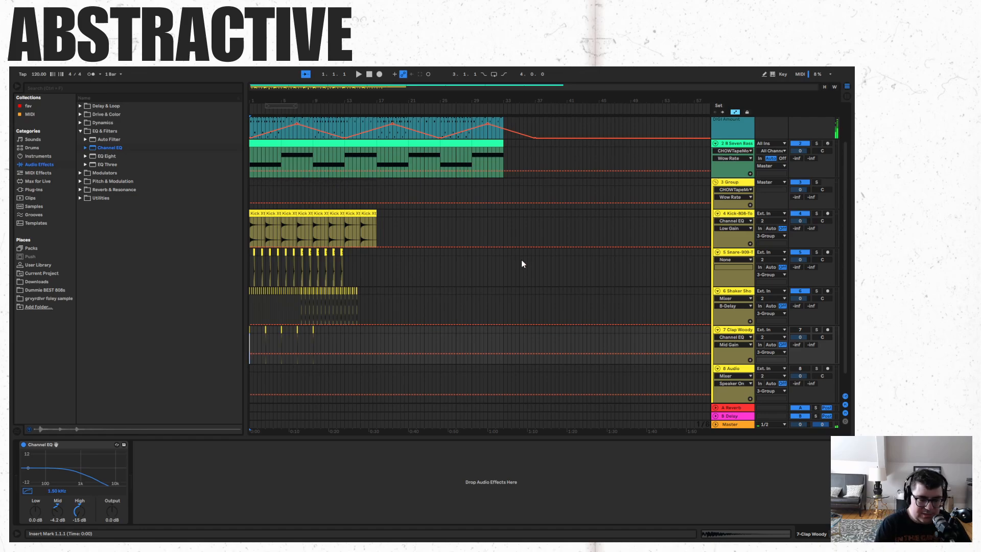
- Switch to Spotify and search for "sirus"
key("super")
left_click(83, 532)
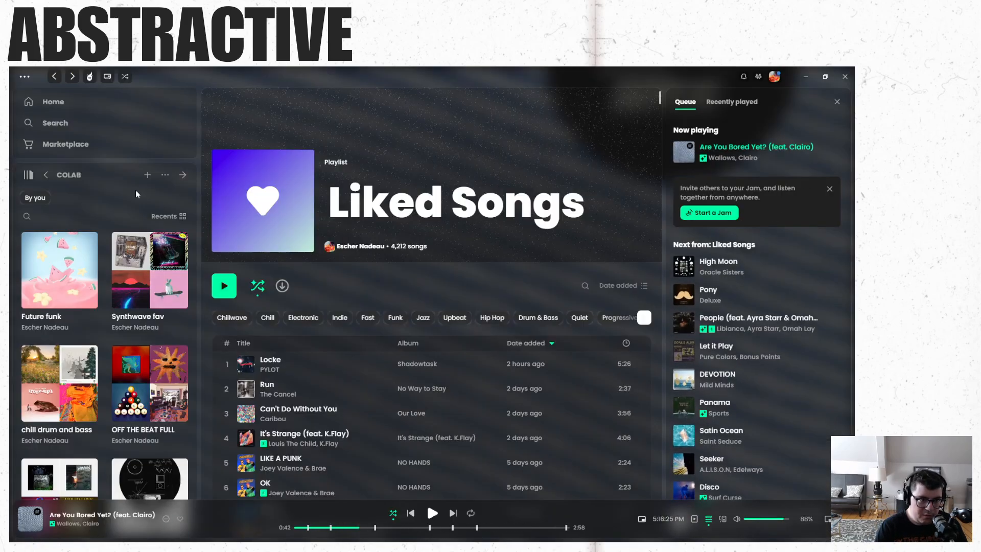
left_click(114, 126)
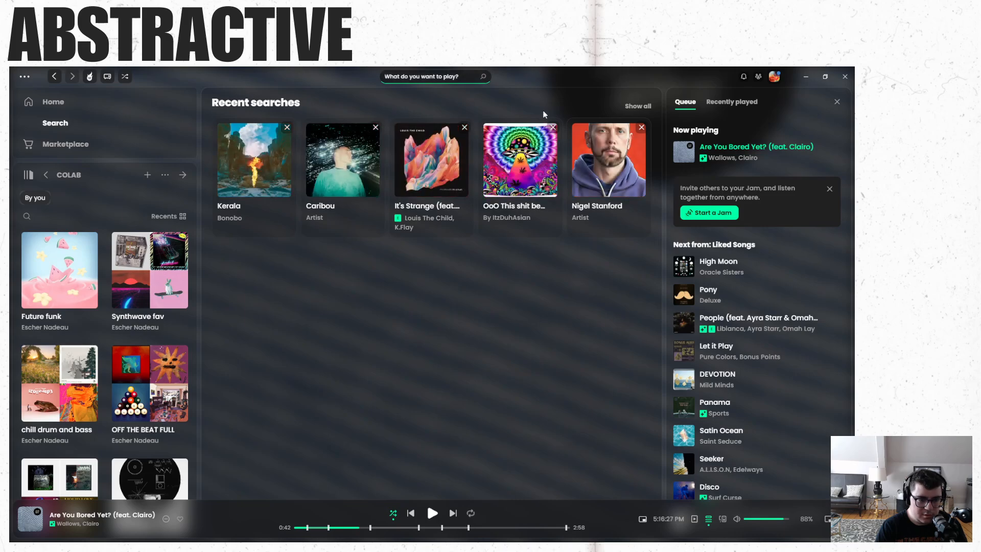
type("se")
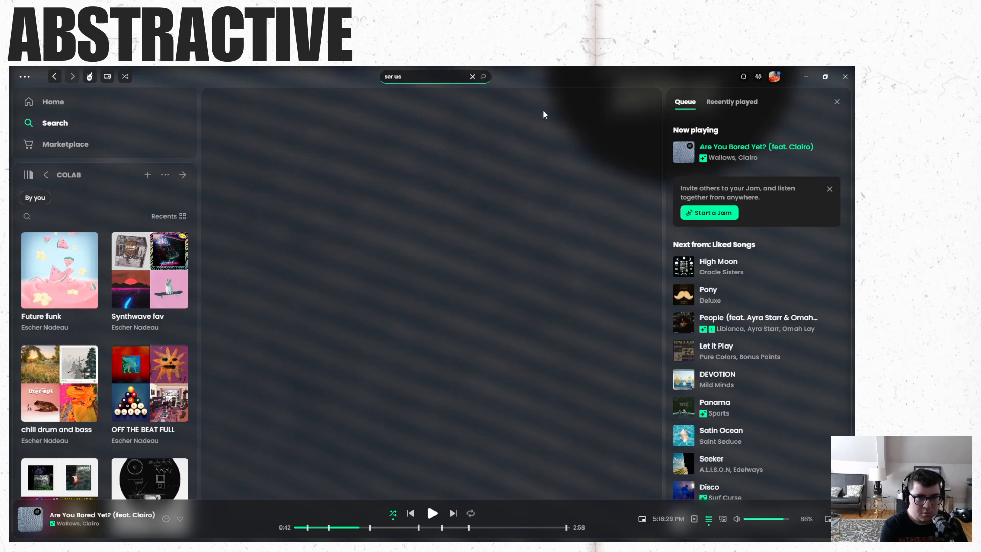
type("r us")
key("BackSpace")
key("BackSpace")
key("BackSpace")
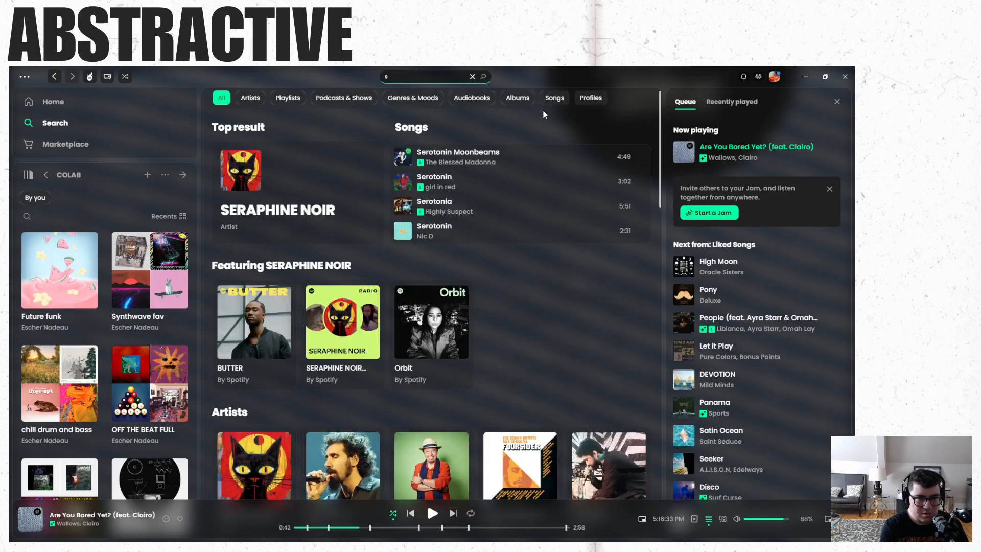
type("irus")
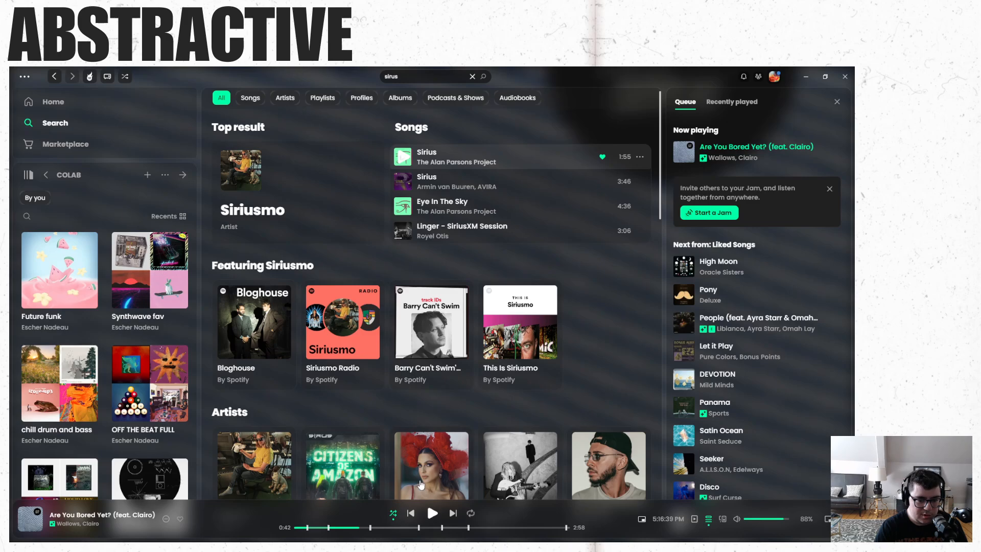
- Play the start of Sirius by The Alan Parsons Project, pause it and close Spotify
left_click(438, 516)
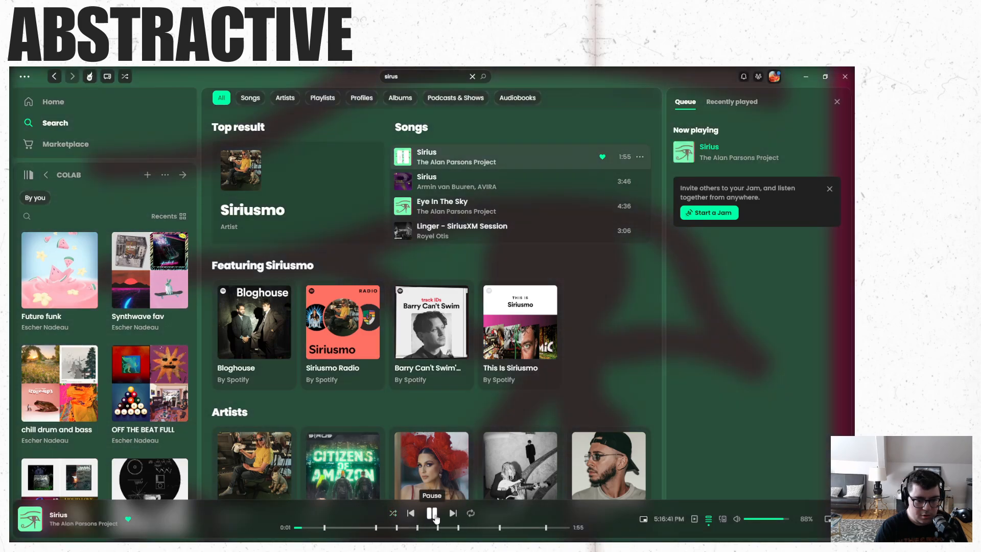
left_click(434, 515)
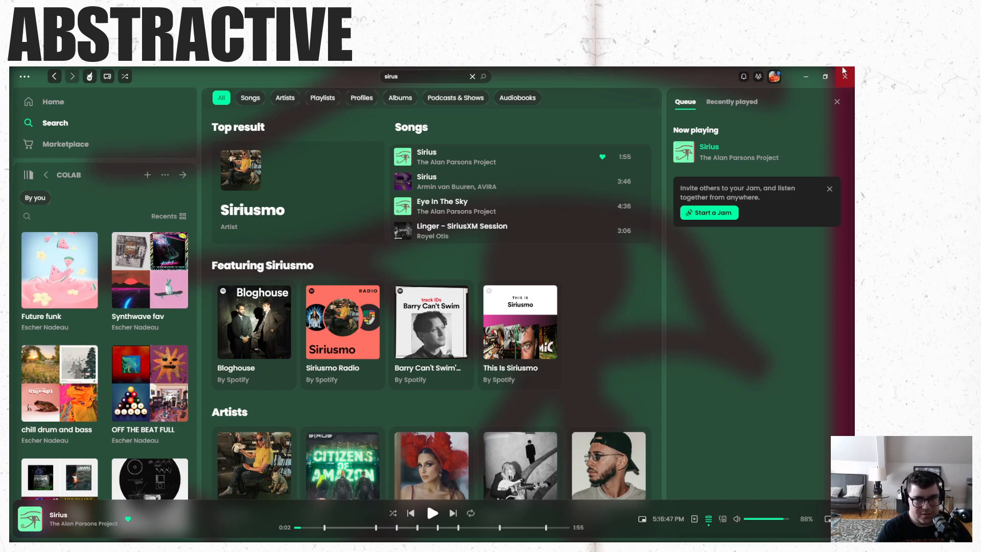
left_click(845, 75)
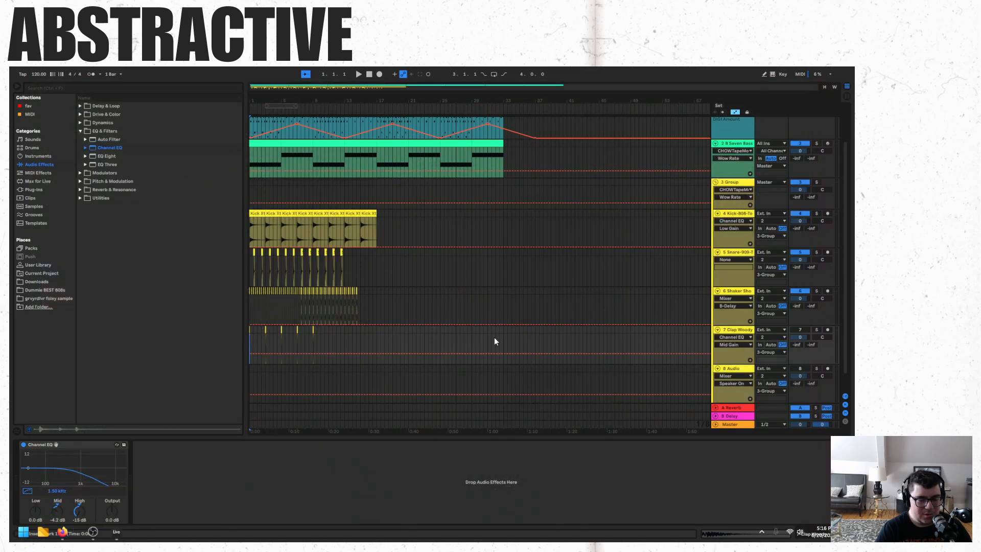
- Paste the Channel EQ onto the Shaker track during playback and set its high gain to -15 dB, low to 0.0 dB and mid to -4.2 dB
left_click(357, 75)
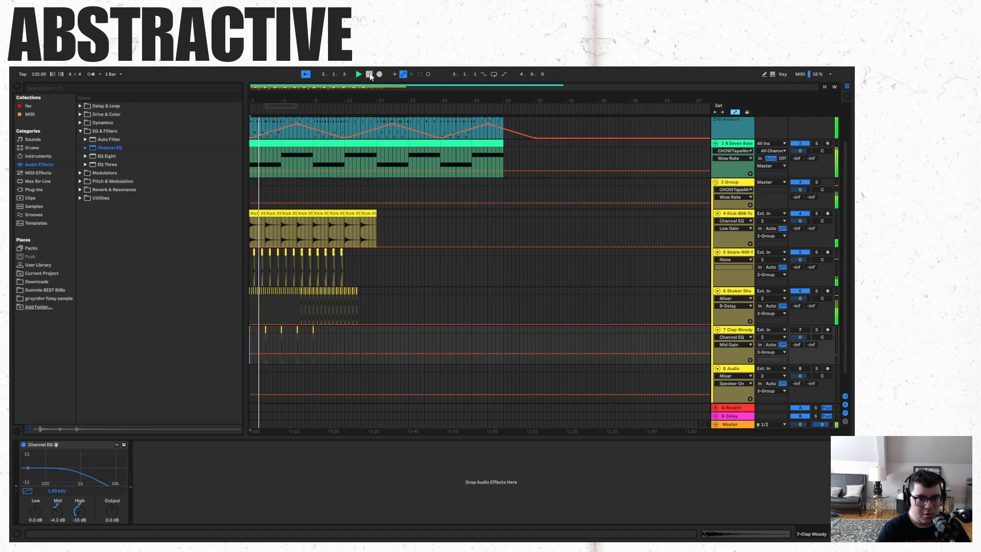
left_click(391, 305)
left_click(248, 476)
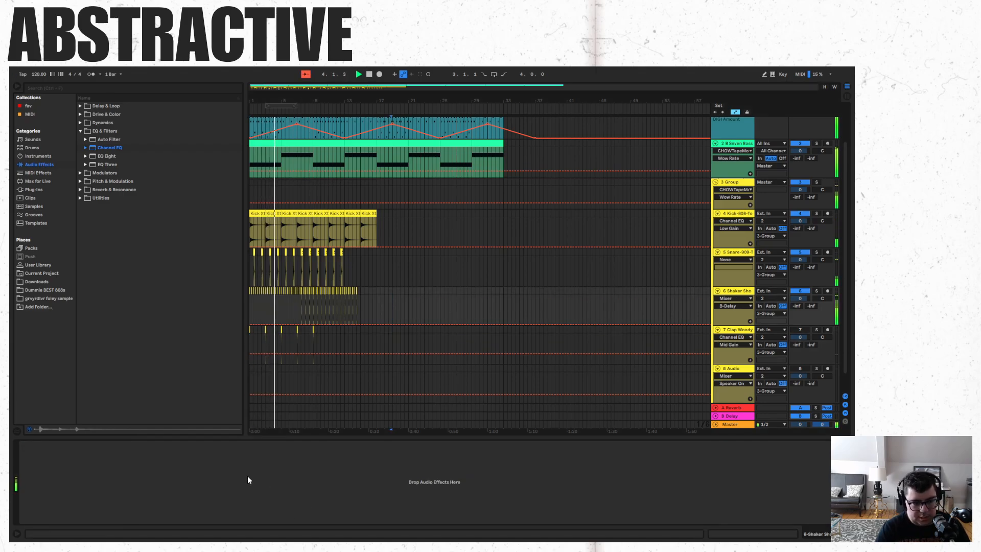
key("ctrl+v")
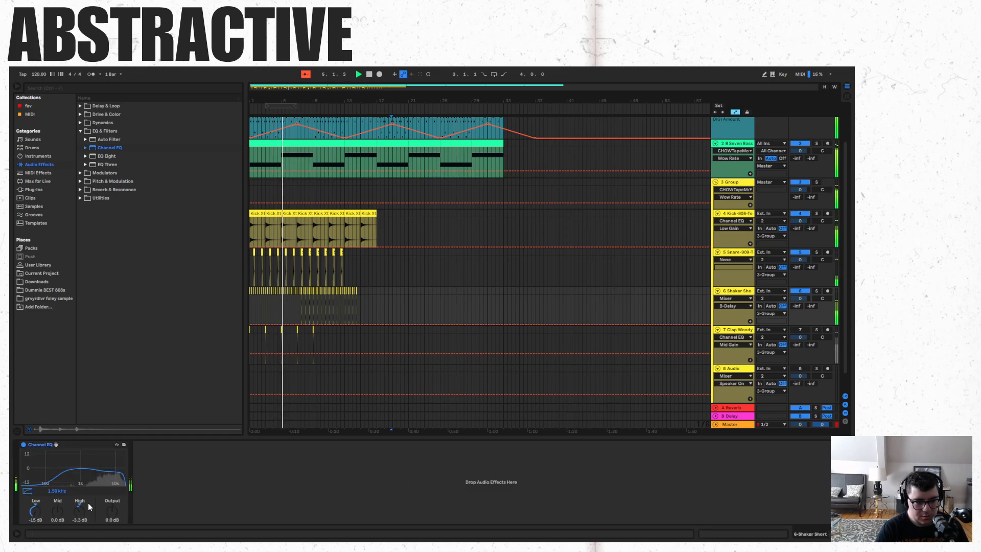
left_click_drag(80, 510, 80, 546)
left_click(35, 509)
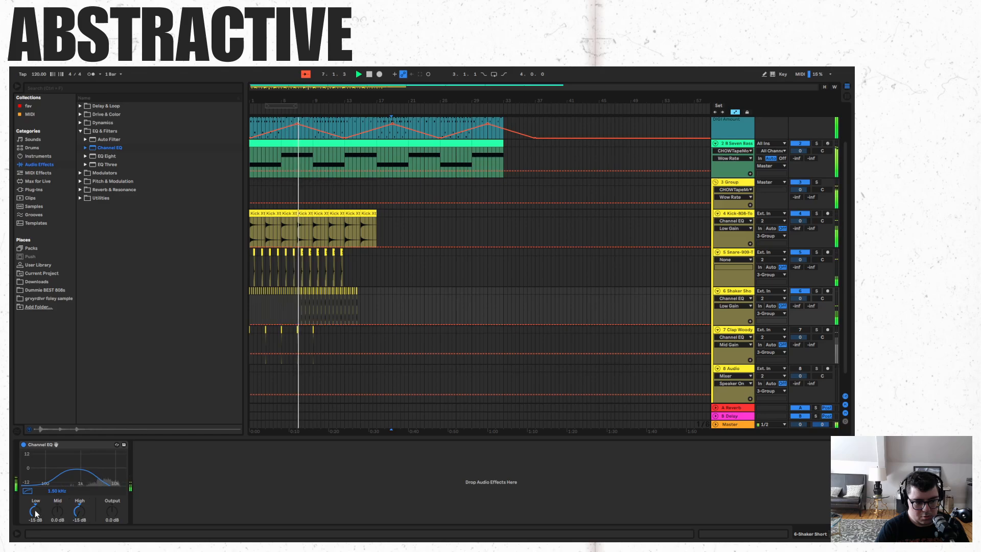
key("Delete")
left_click_drag(57, 510, 57, 518)
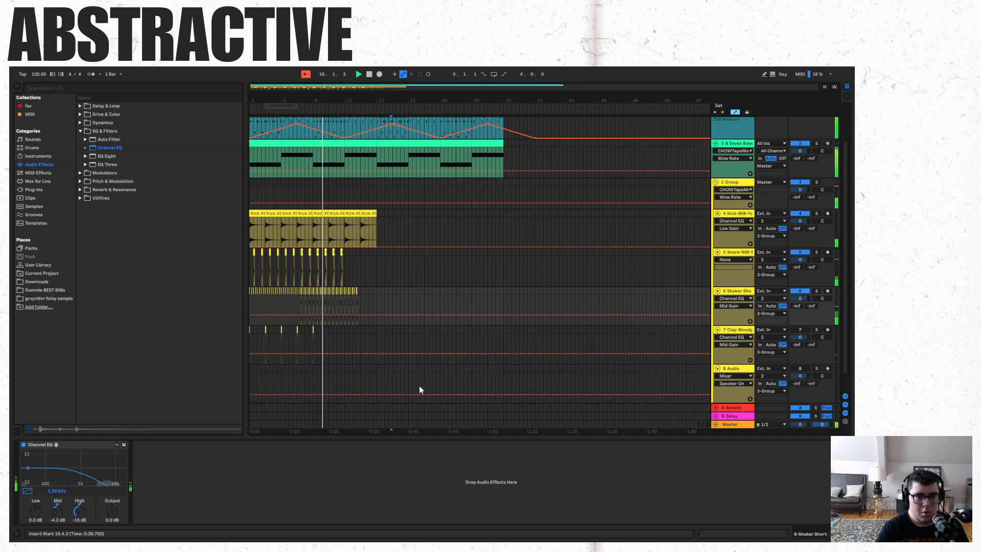
- Lower the mid gain of the Shaker track's Channel EQ to -7.3 dB, stop playback and save the set
scroll(413, 375, "up", 3)
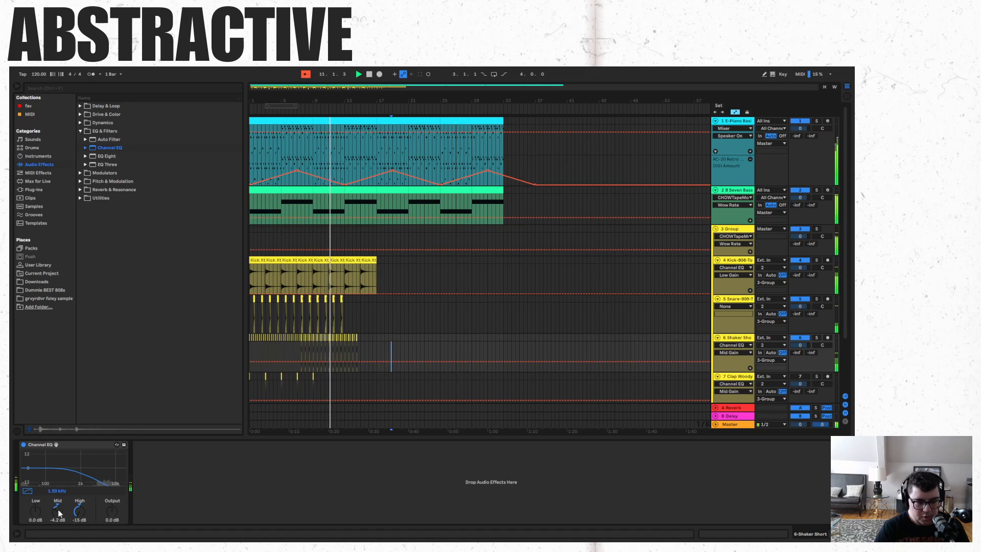
left_click_drag(58, 512, 58, 515)
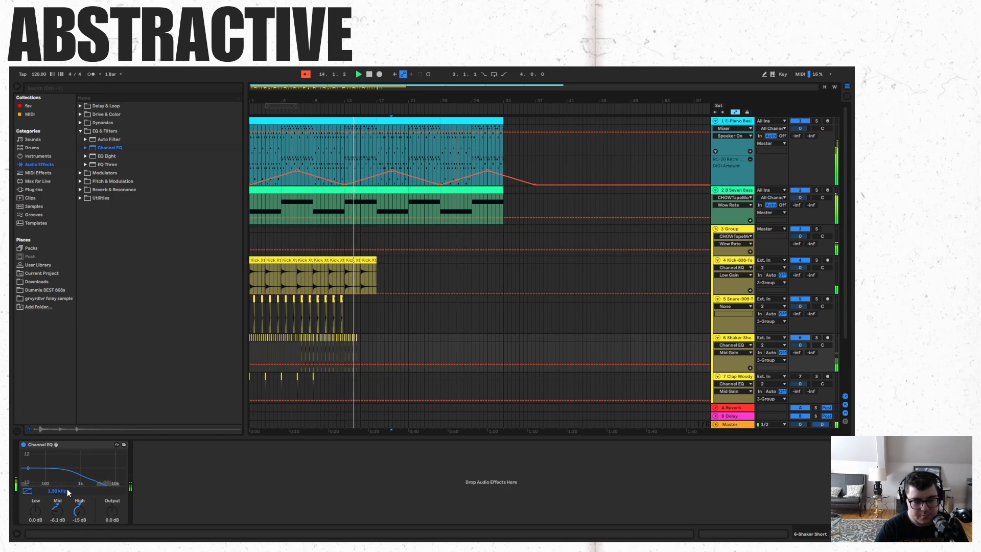
left_click_drag(60, 507, 59, 513)
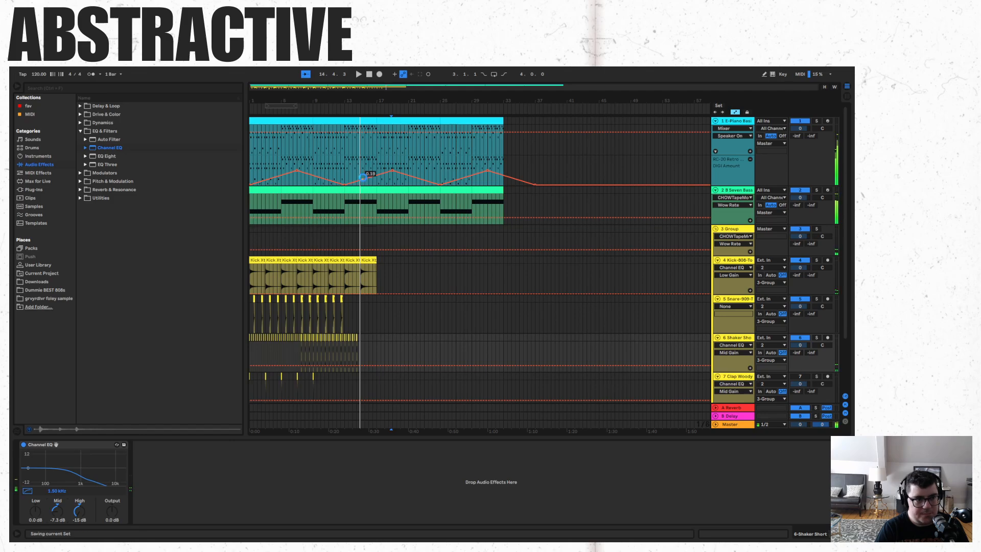
- Switch to OBS Studio to check the recording, and return to Ableton Live
key("super")
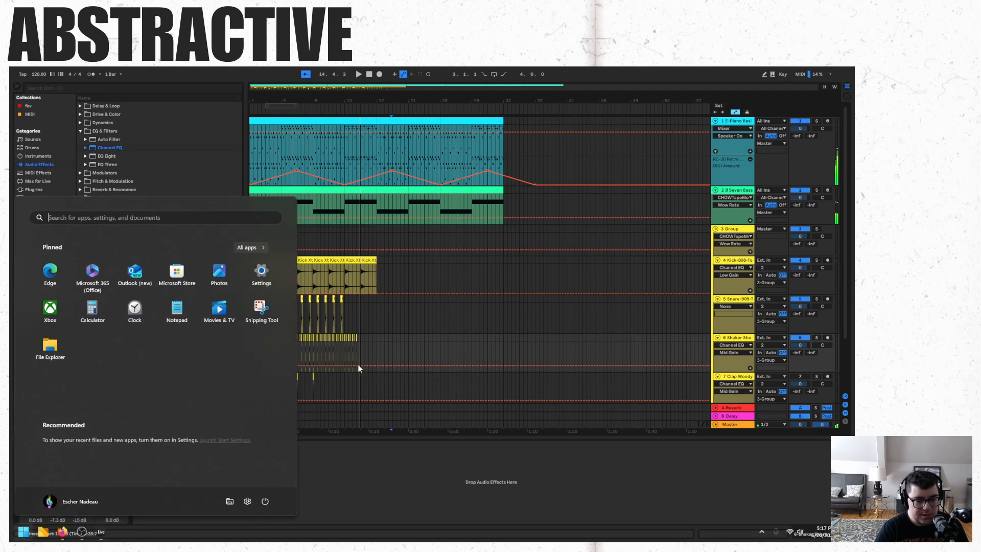
left_click(82, 531)
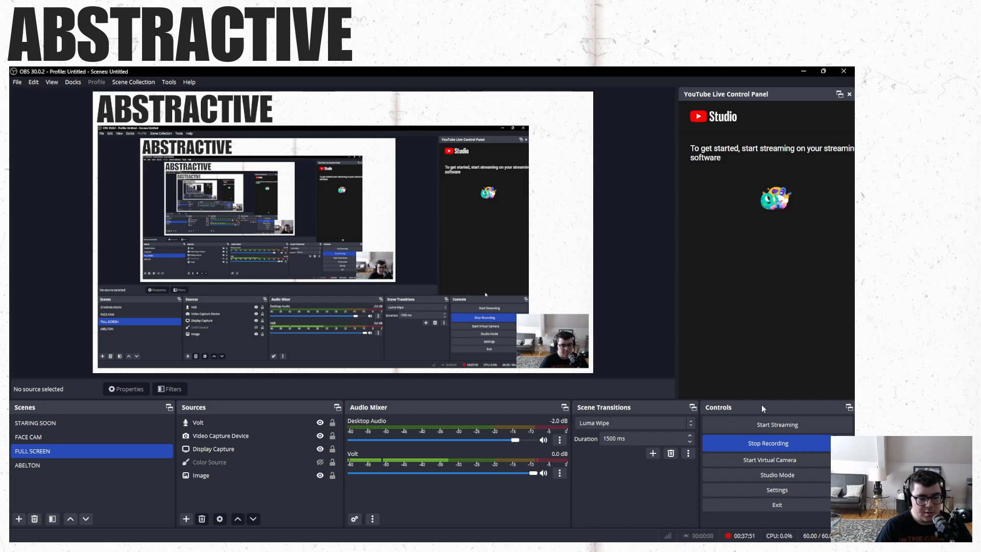
key("super")
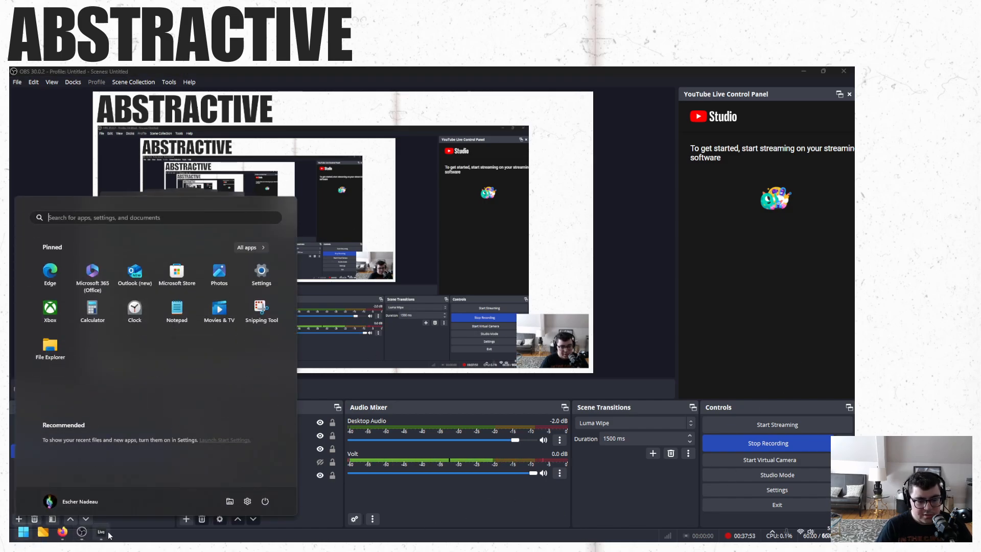
left_click(101, 532)
- Play the track from the start, solo the E-Piano track and inspect its effect chain, and stop playback
left_click(369, 75)
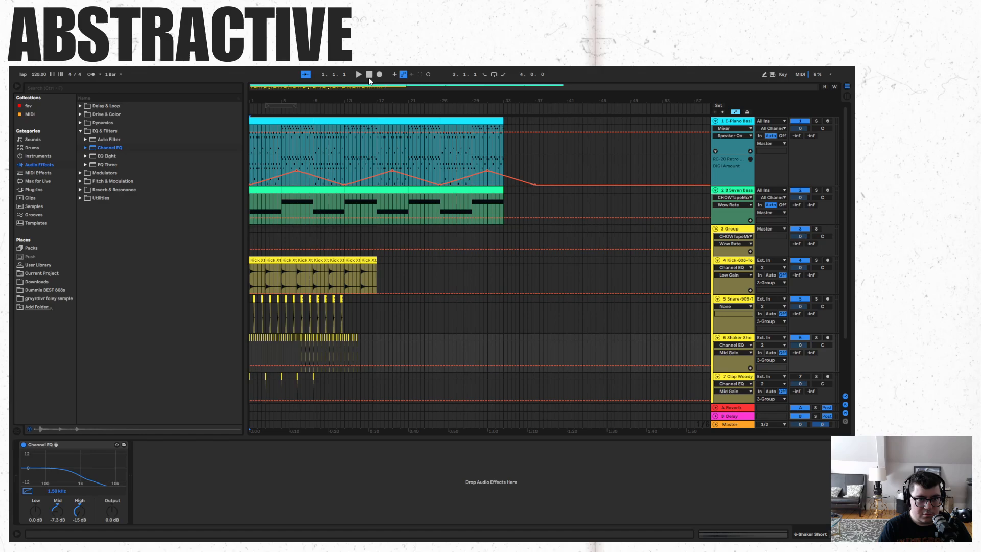
left_click(359, 74)
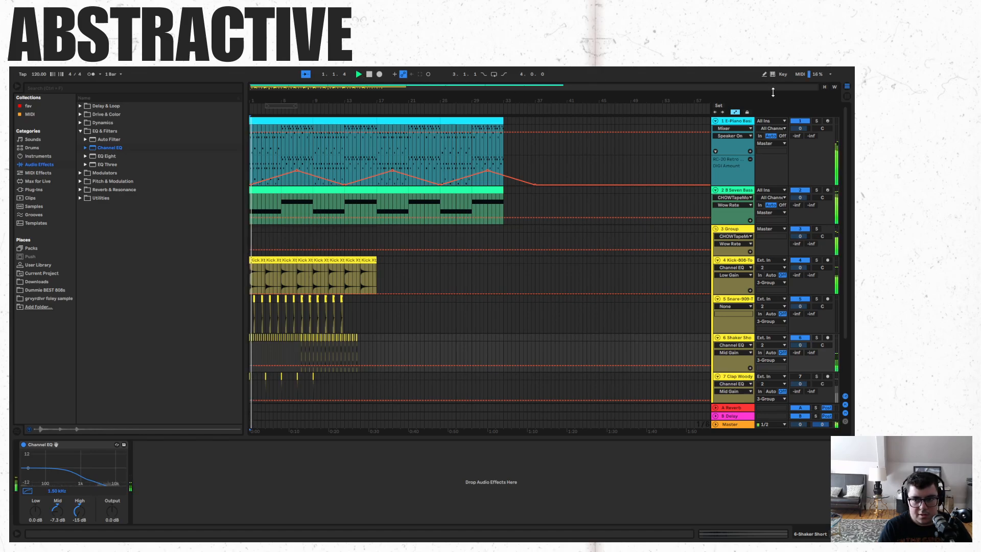
left_click(817, 122)
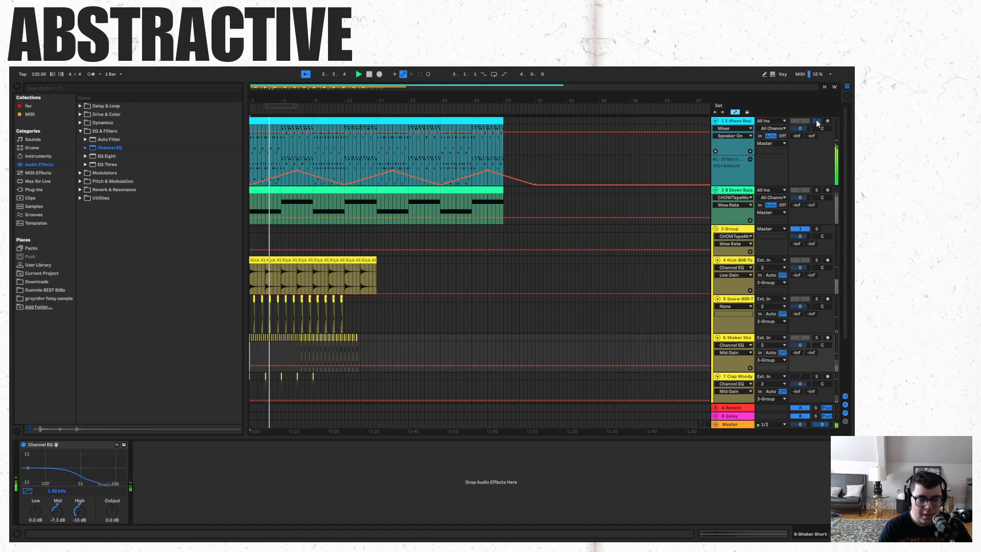
left_click(738, 122)
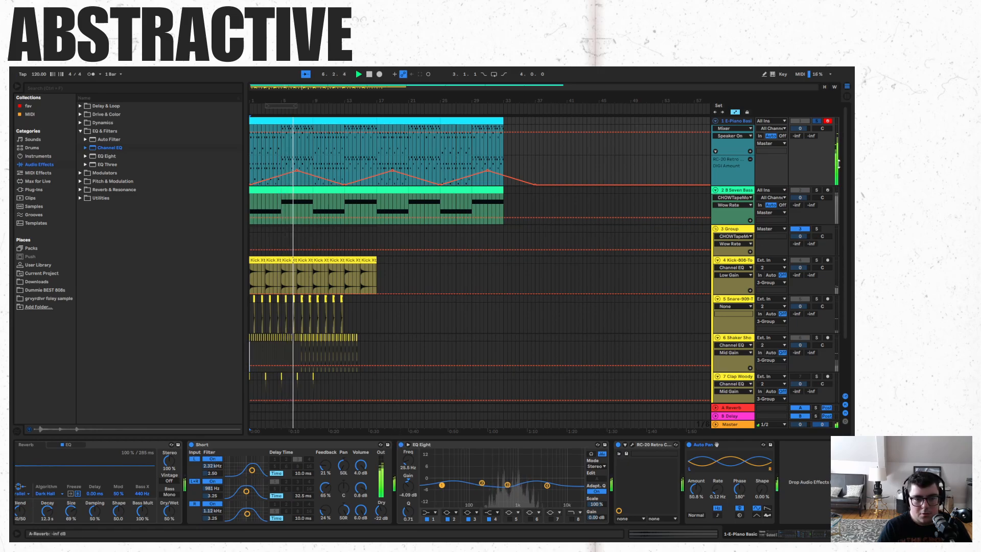
key("space")
- Bring up OBS Studio with its recording controls
key("super")
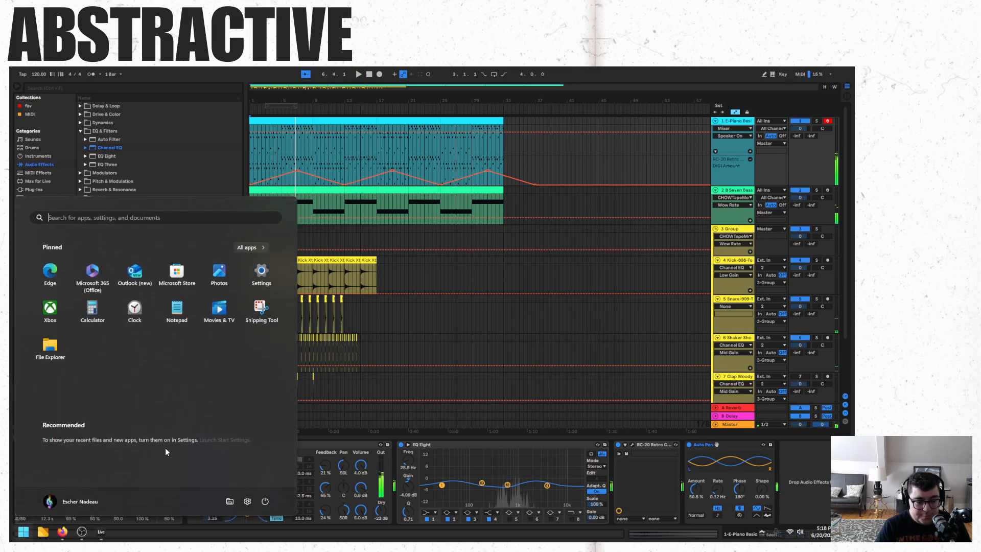
left_click(82, 532)
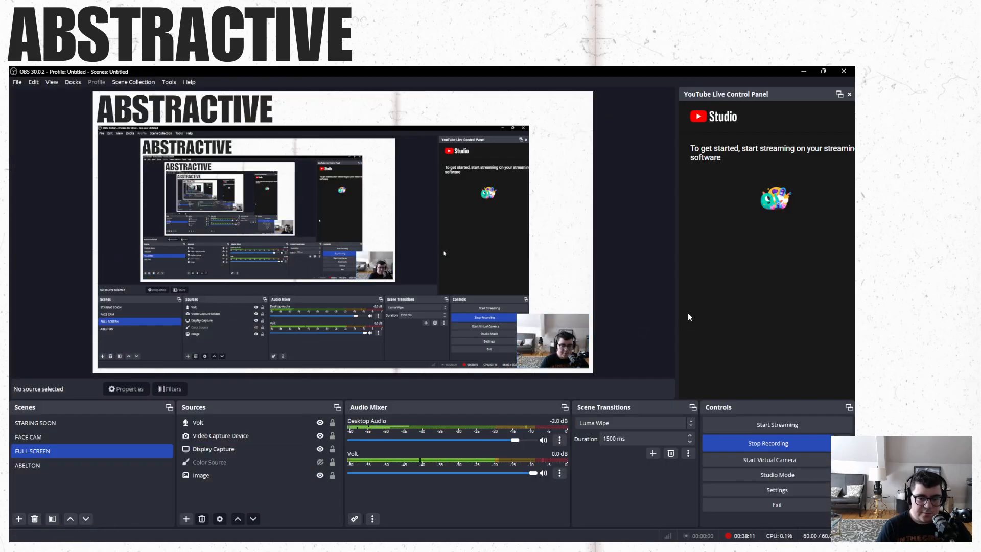